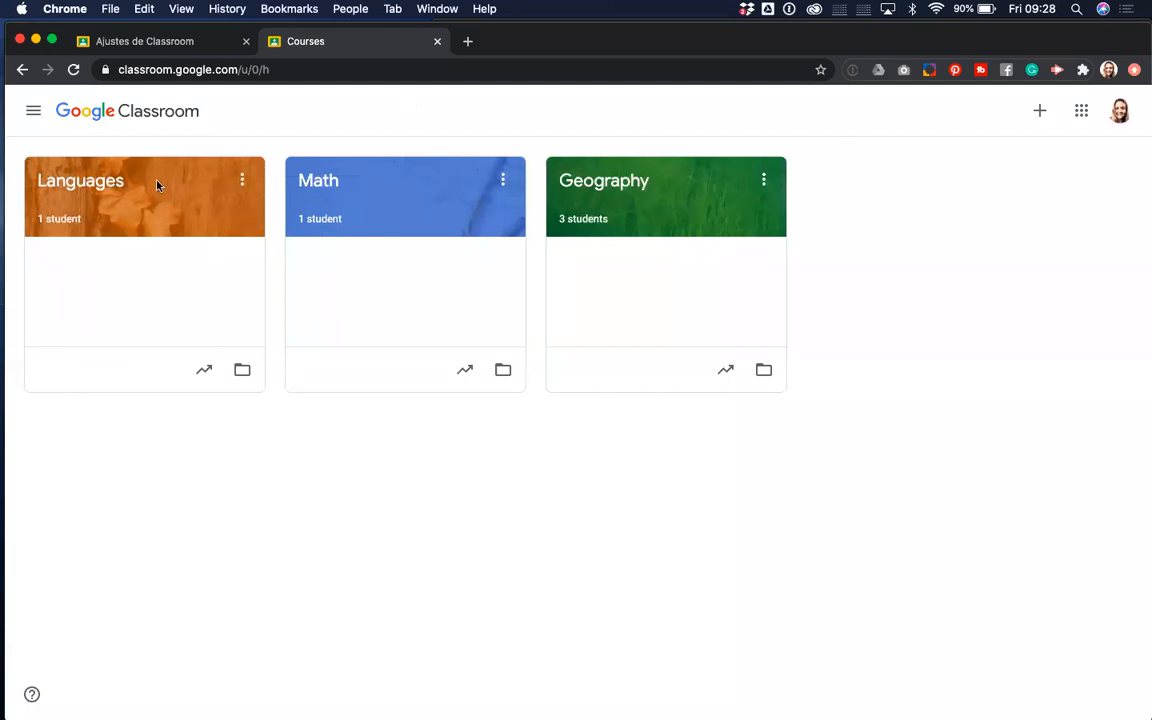
- Open the Languages class's classwork and show the options for creating new work
left_click(90, 185)
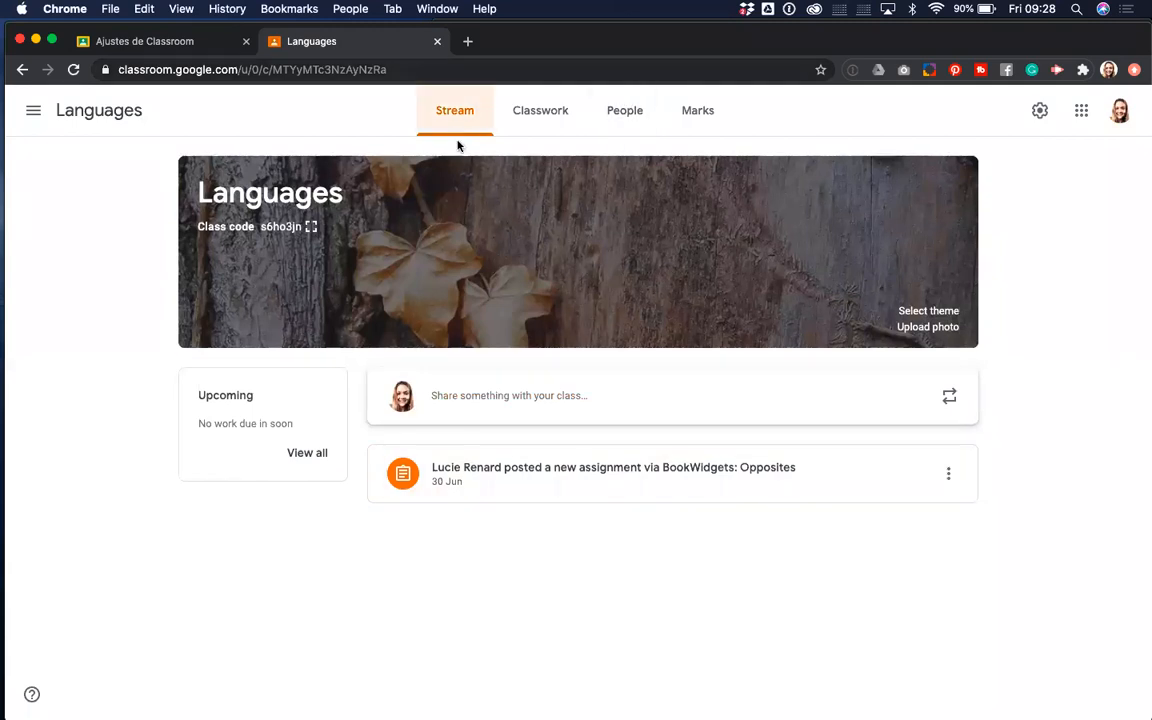
left_click(546, 118)
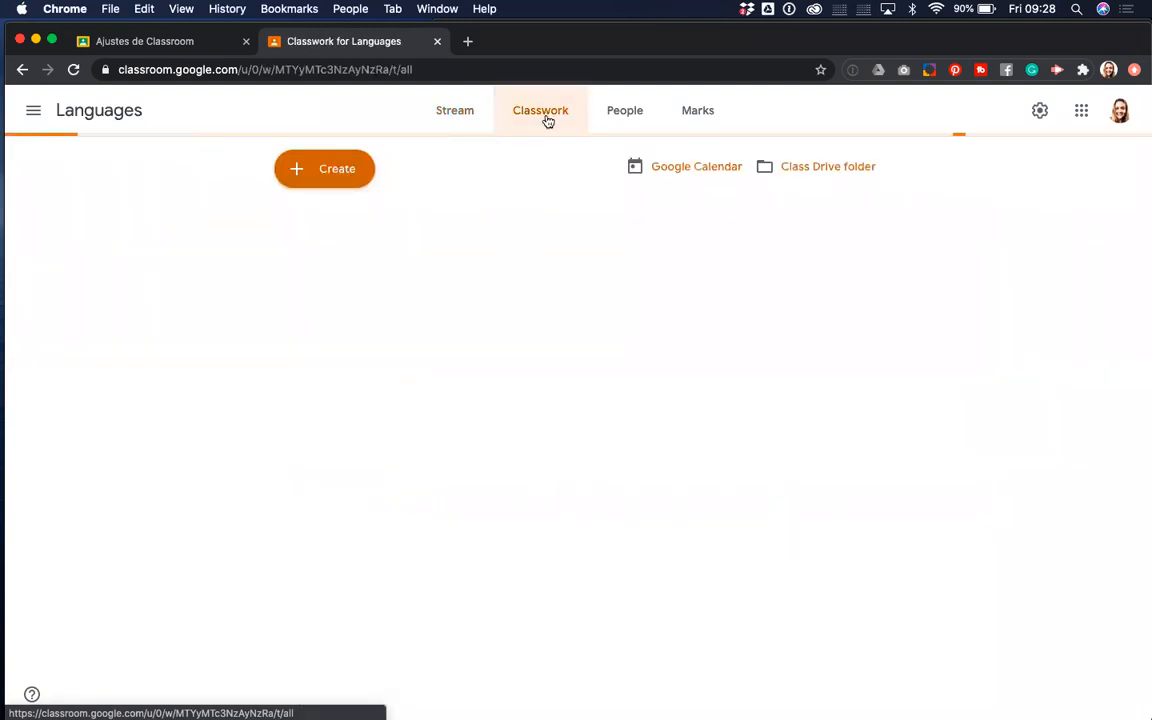
left_click(355, 179)
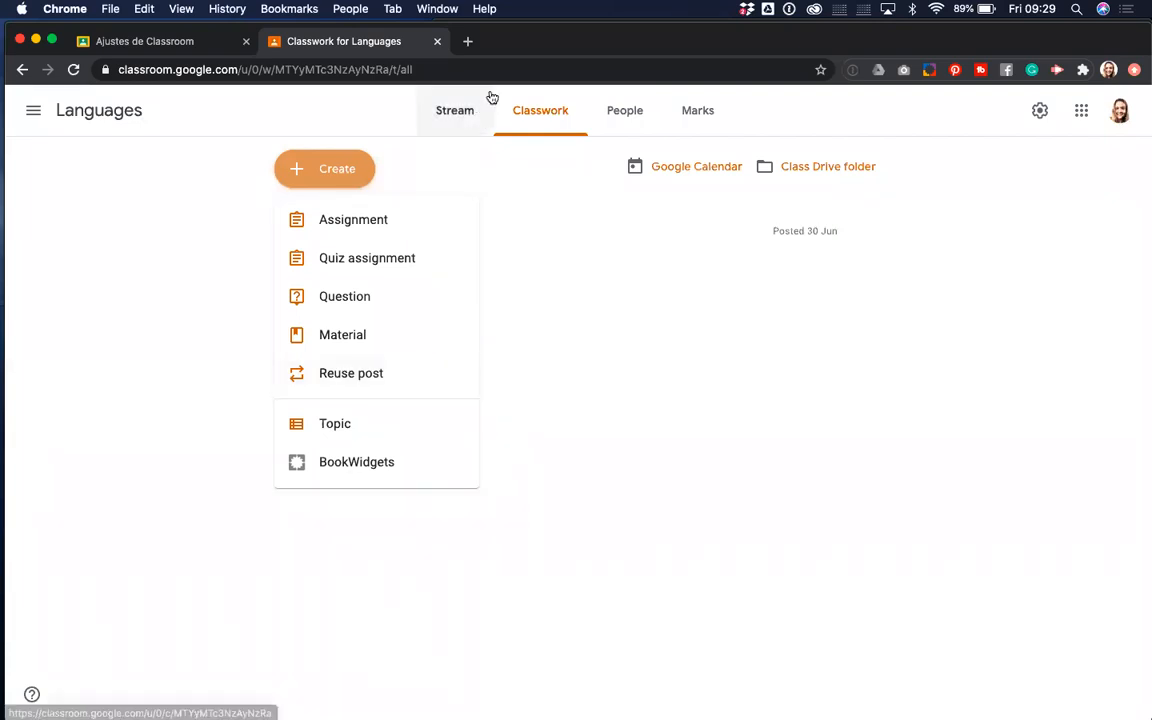
- Search the web for "chrome bookwidgets plugin" and open the BookWidgets Google Classroom Integration page in the Chrome Web Store
left_click(467, 41)
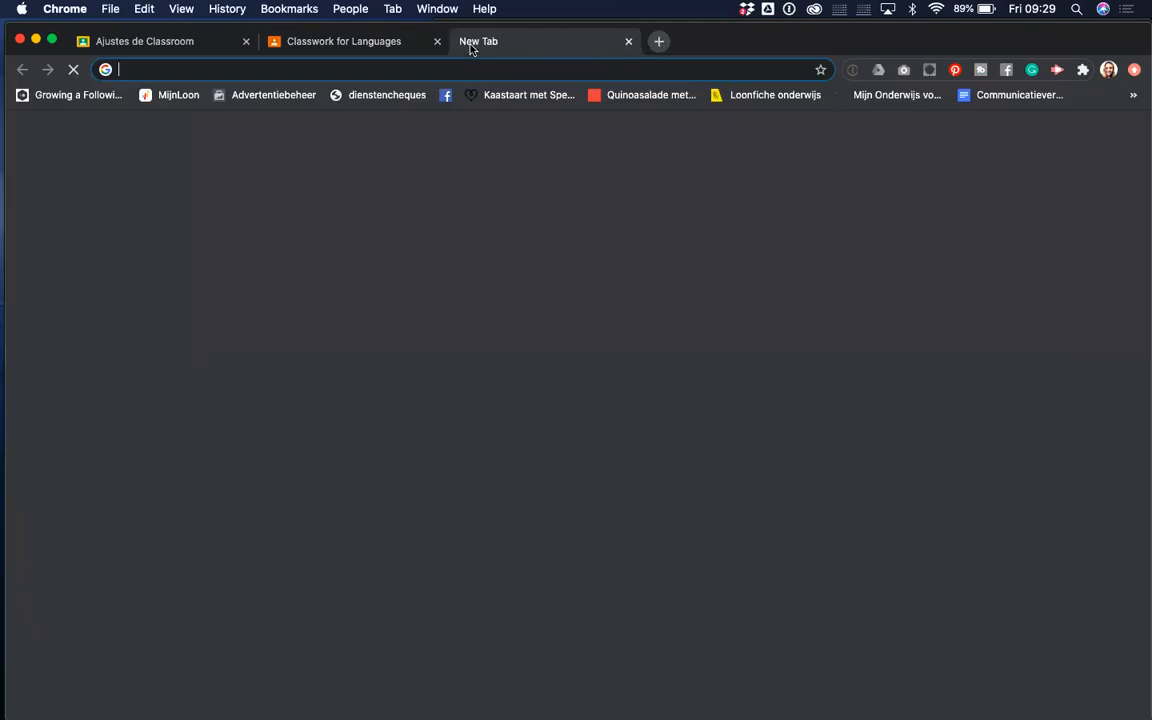
type("chrome")
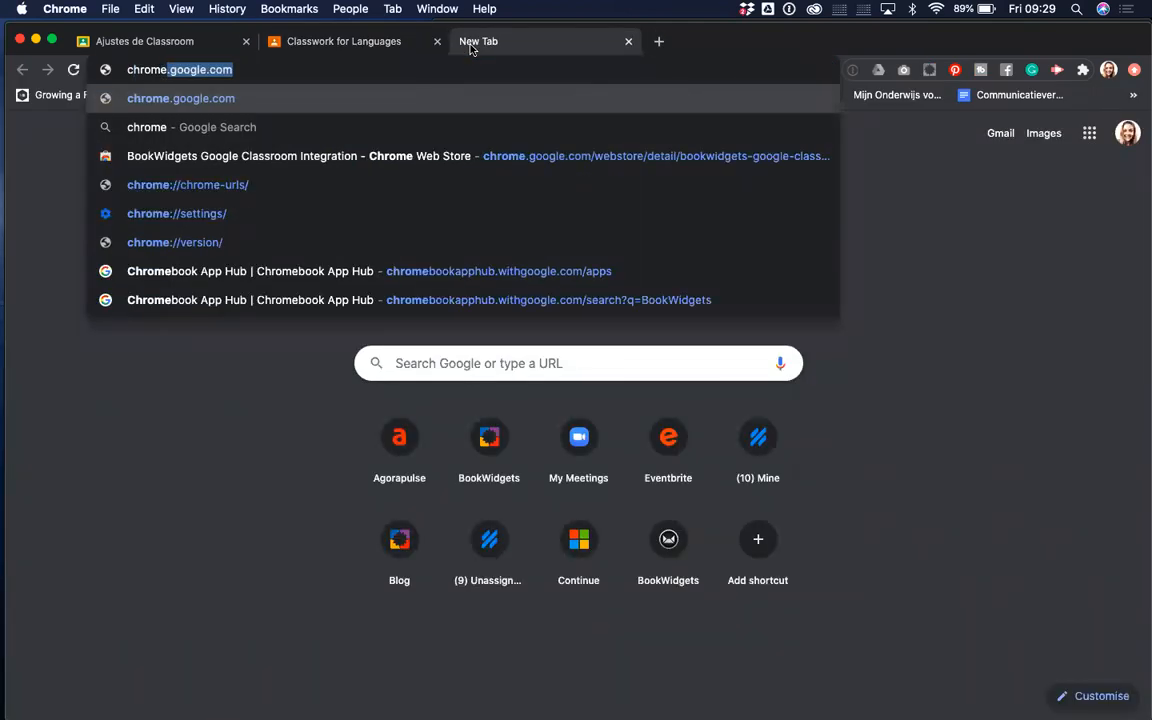
type(" bookwi")
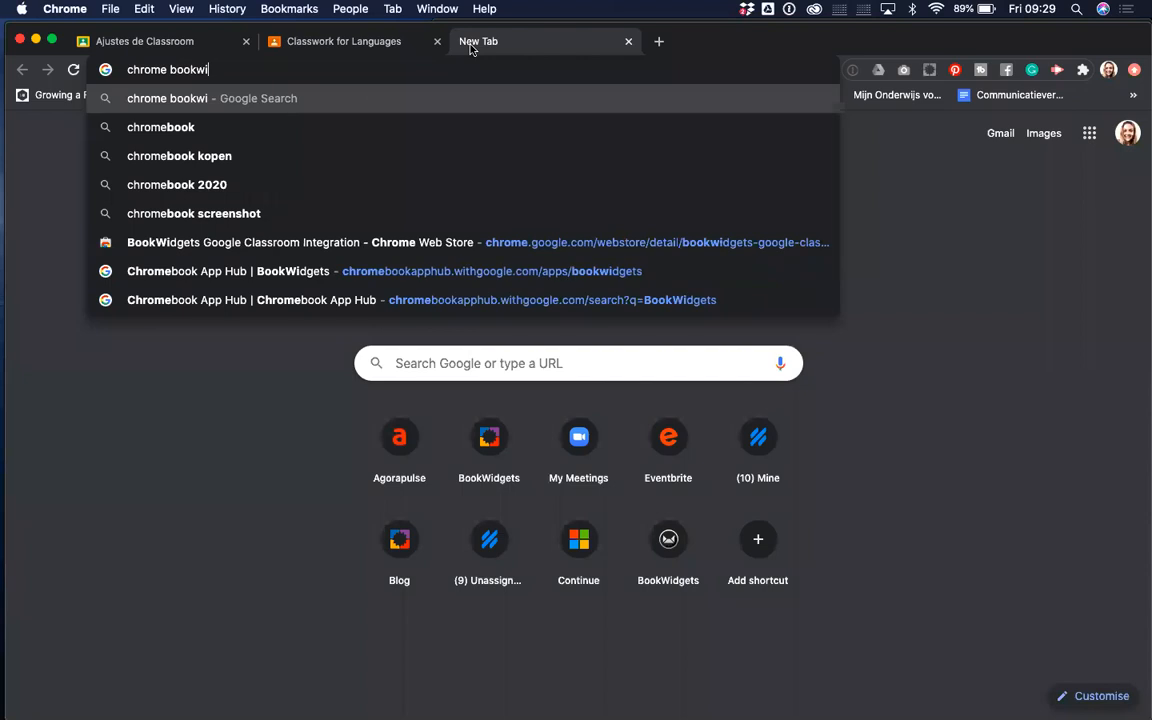
type("dgets plugin")
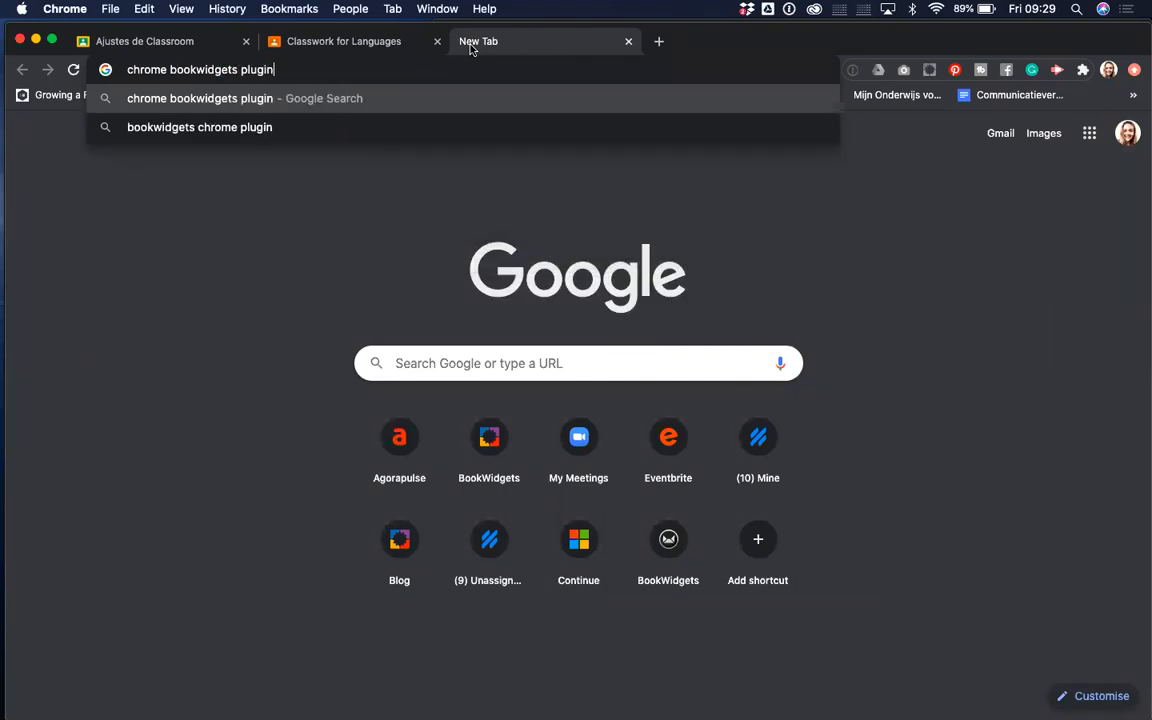
key("Return")
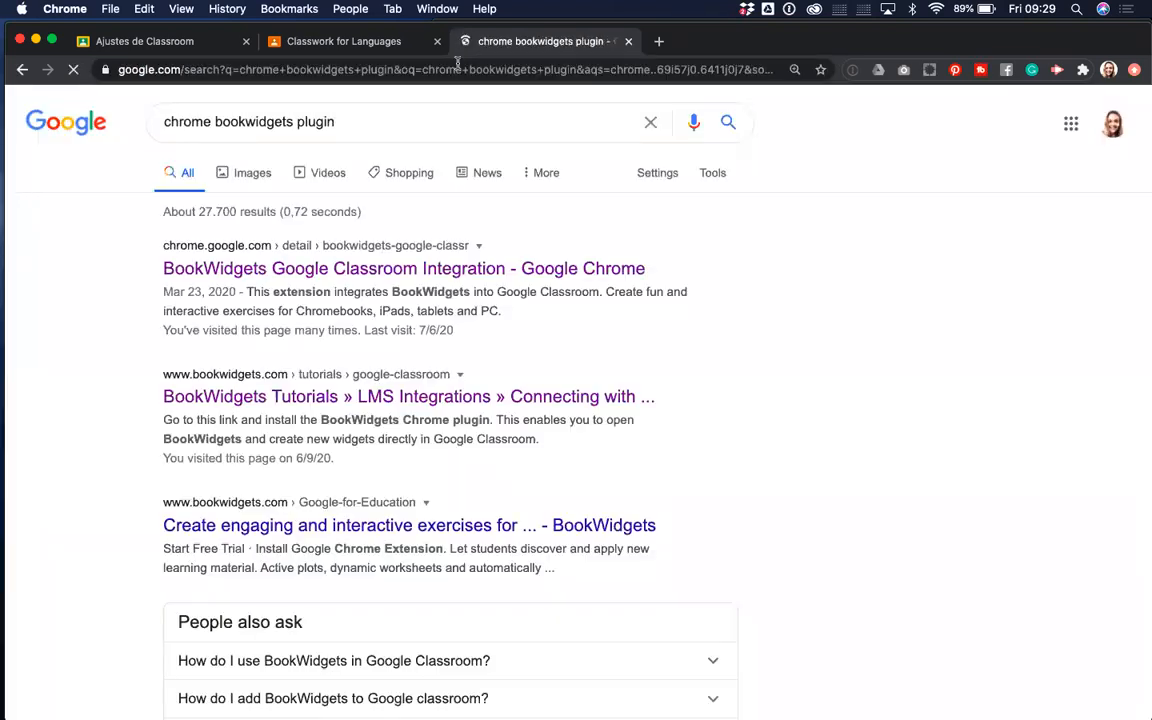
left_click(326, 268)
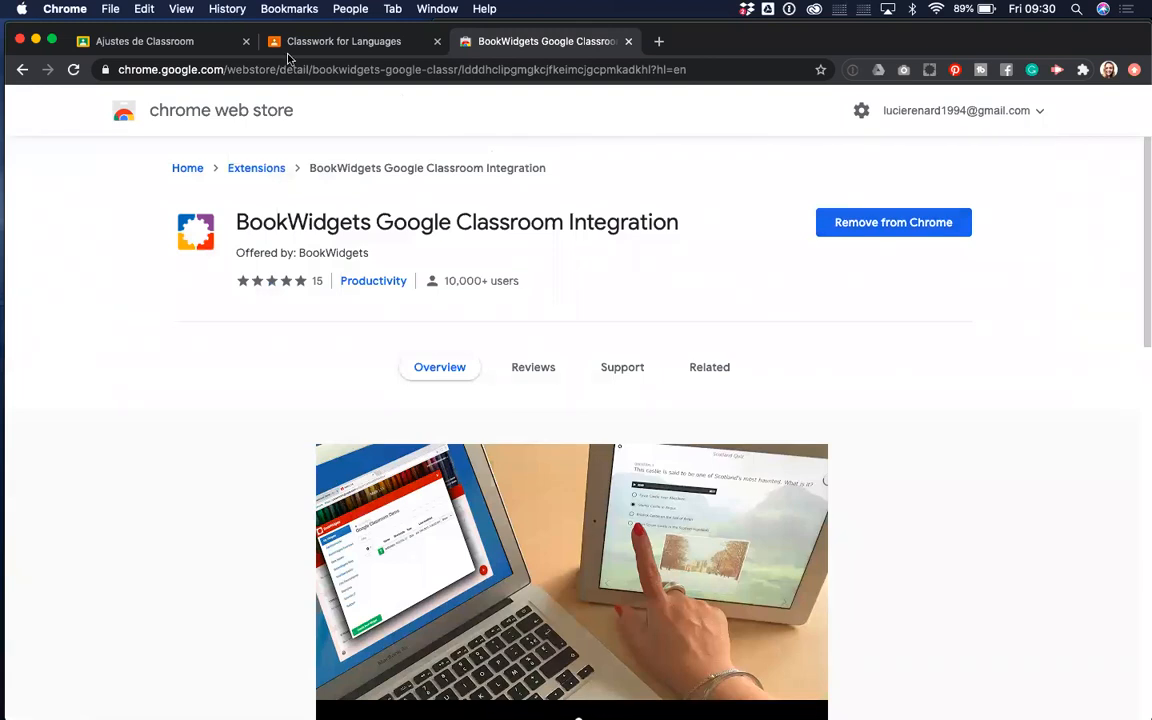
- Return to the Languages classwork, open BookWidgets from the creation options, look through My Widgets and start a new widget
left_click(347, 43)
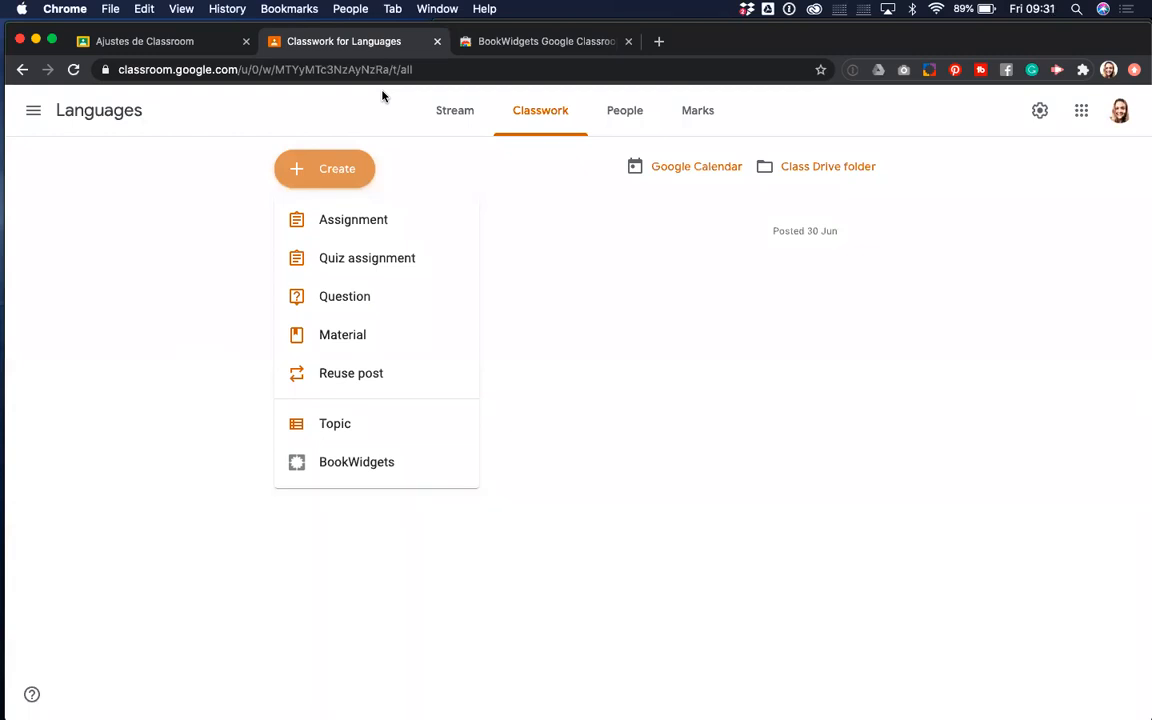
left_click(350, 464)
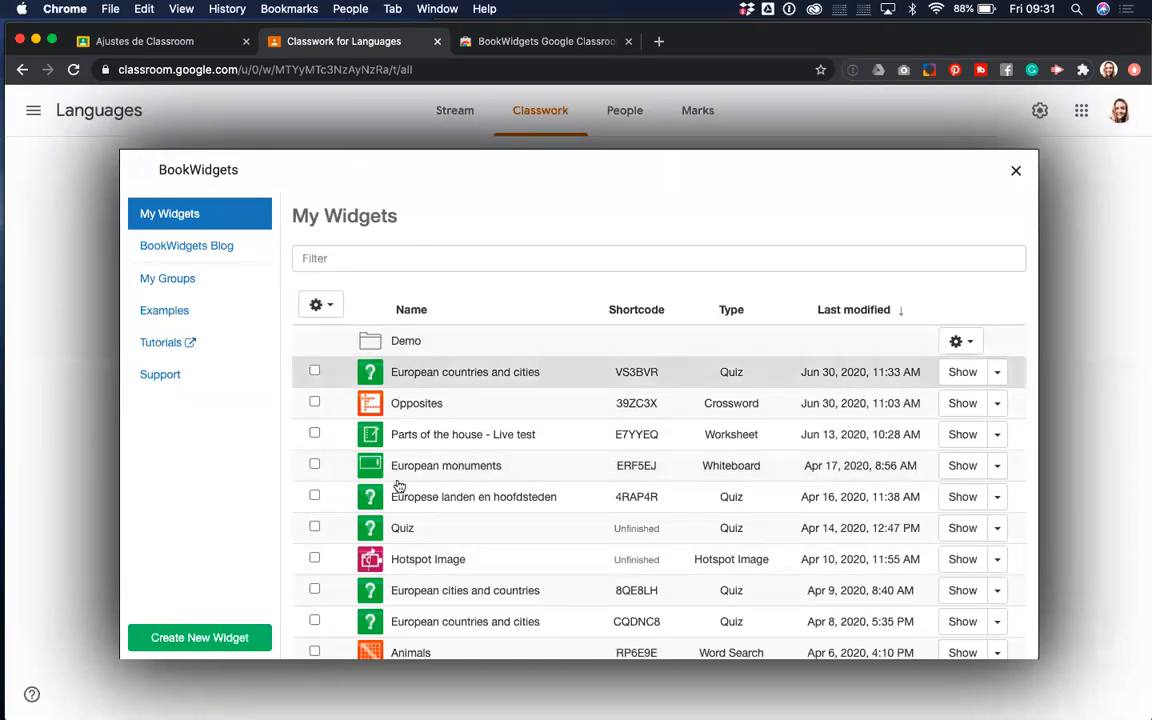
scroll(435, 453, "down", 2)
scroll(435, 453, "down", 10)
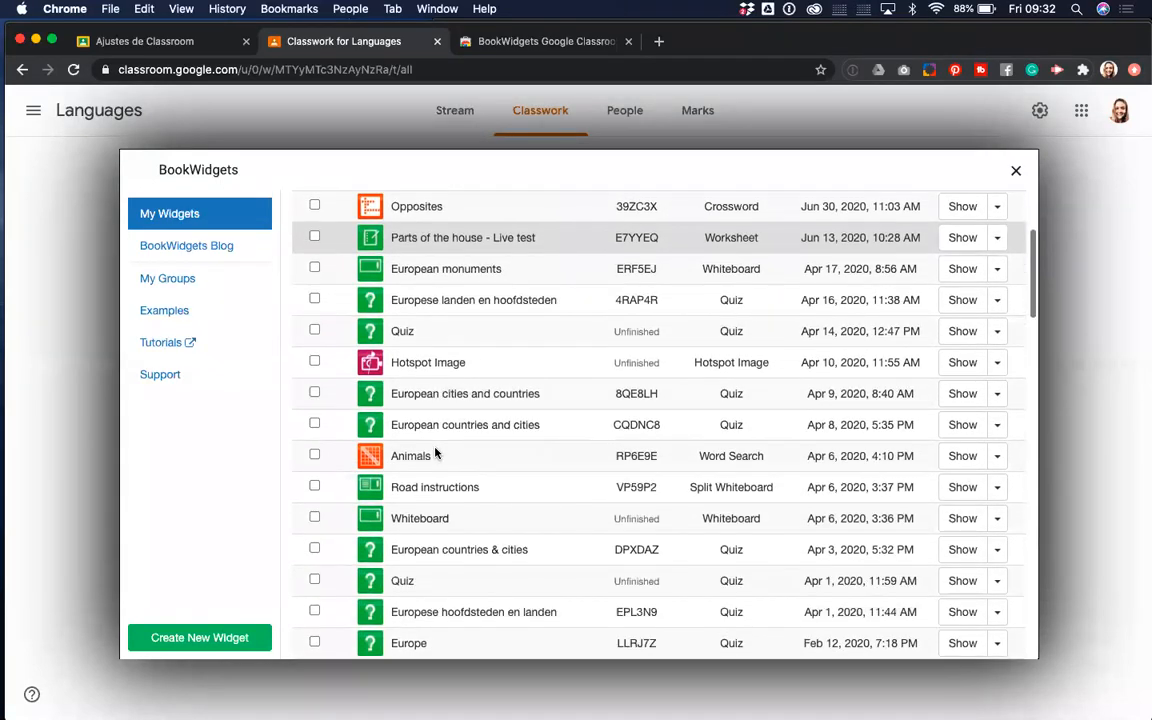
scroll(435, 453, "down", 5)
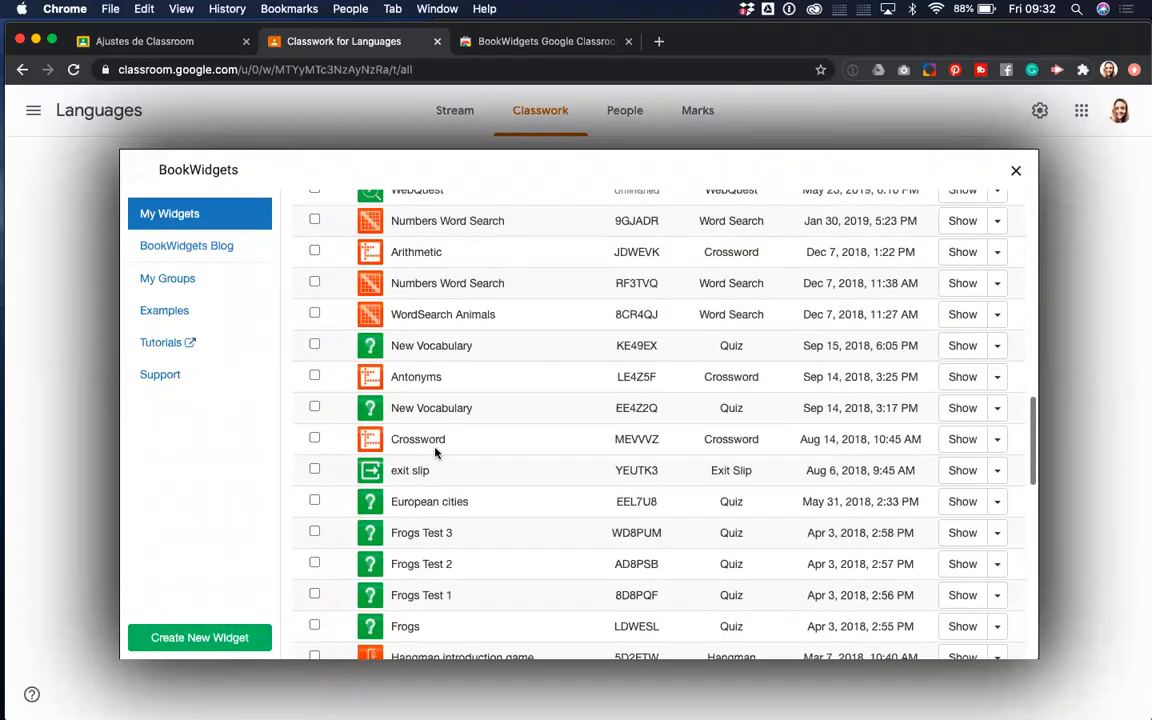
scroll(435, 453, "up", 16)
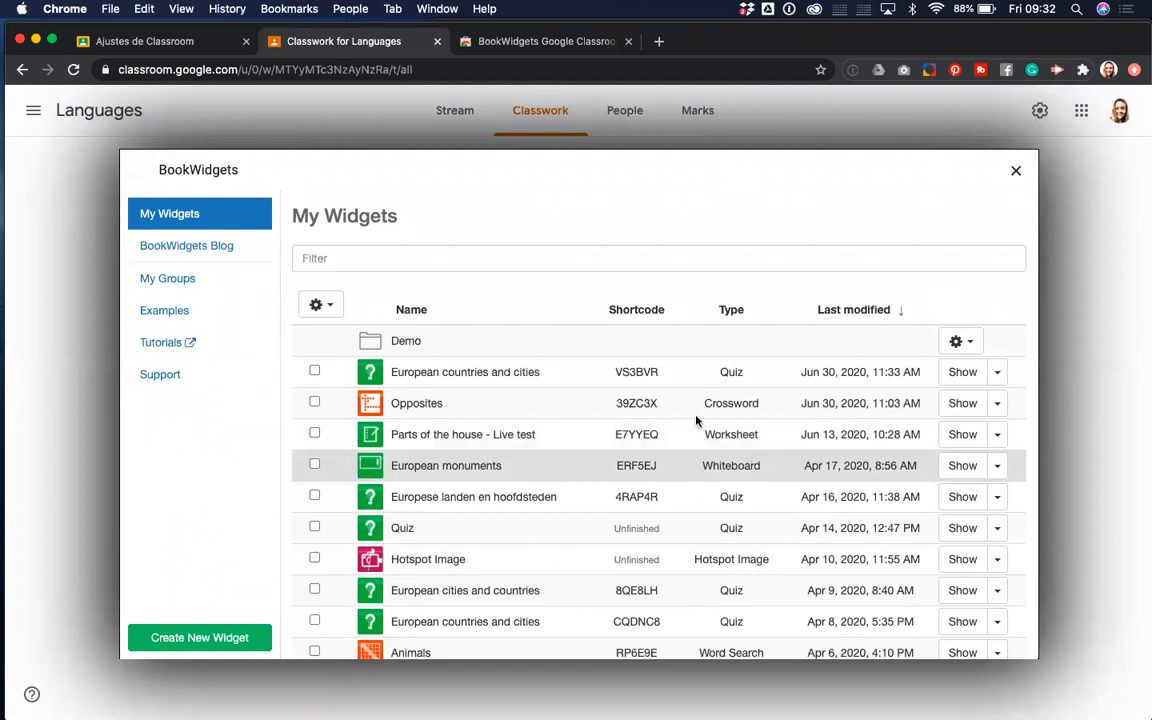
left_click(193, 640)
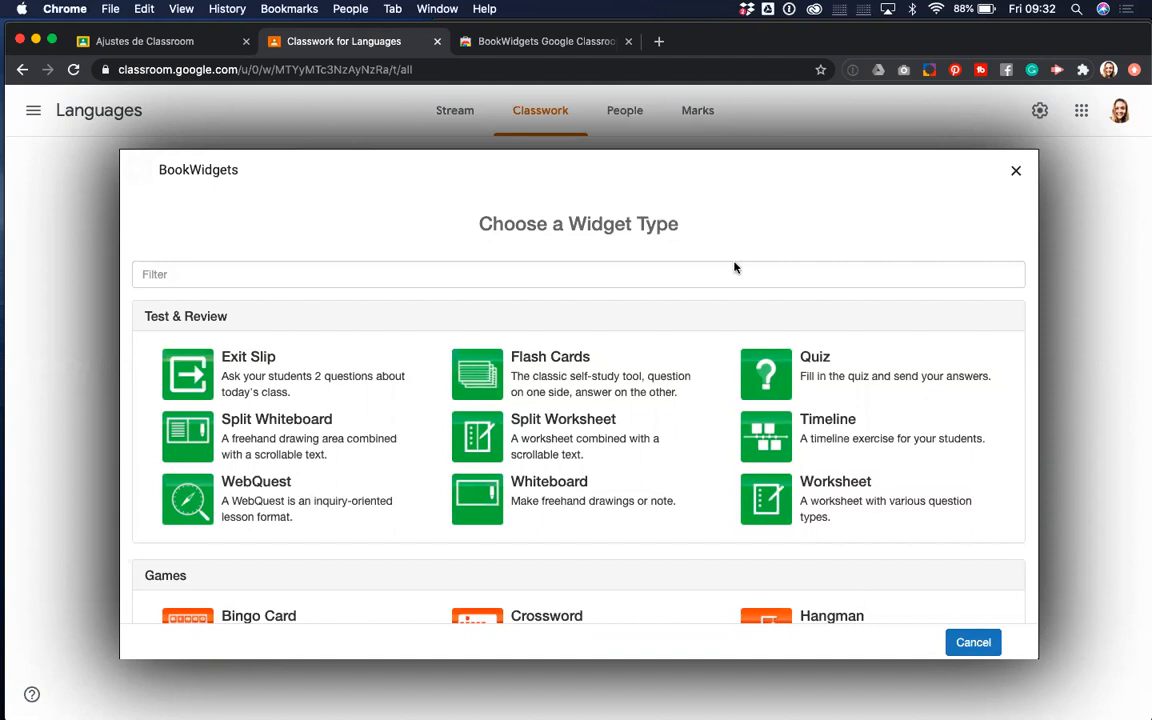
- Examine the available widget types in every category, from Test & Review and Games through to Miscellaneous
scroll(1005, 283, "down", 2)
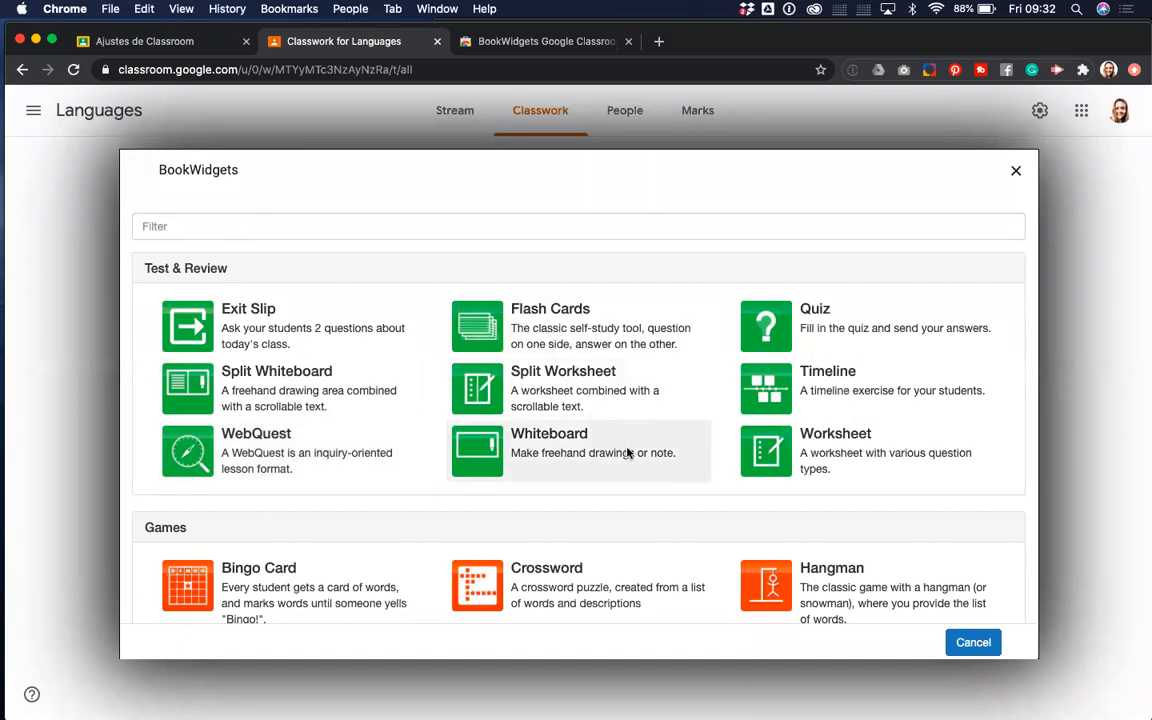
scroll(855, 415, "down", 3)
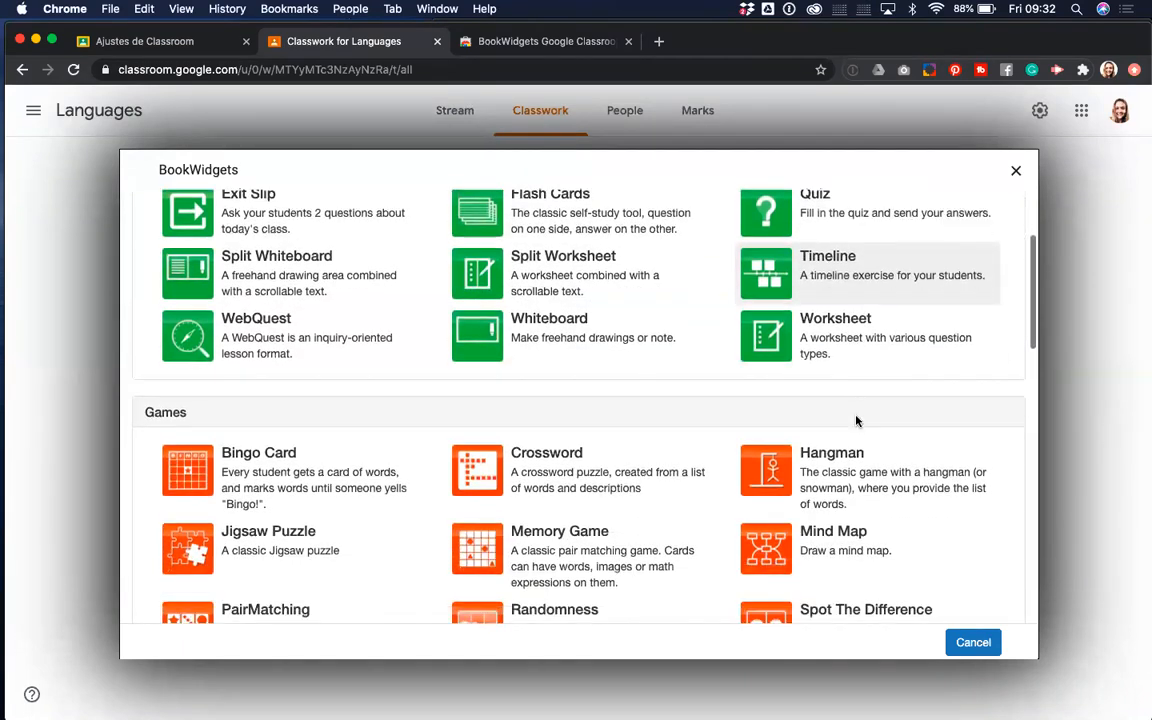
scroll(856, 421, "down", 4)
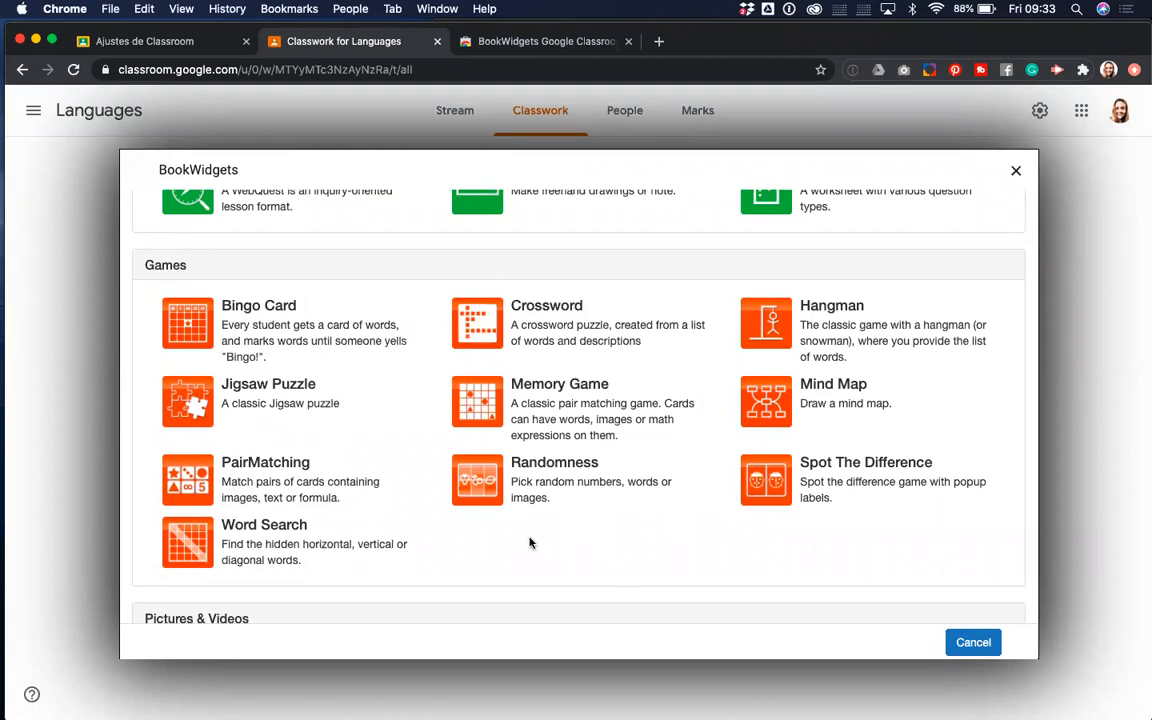
scroll(530, 542, "down", 5)
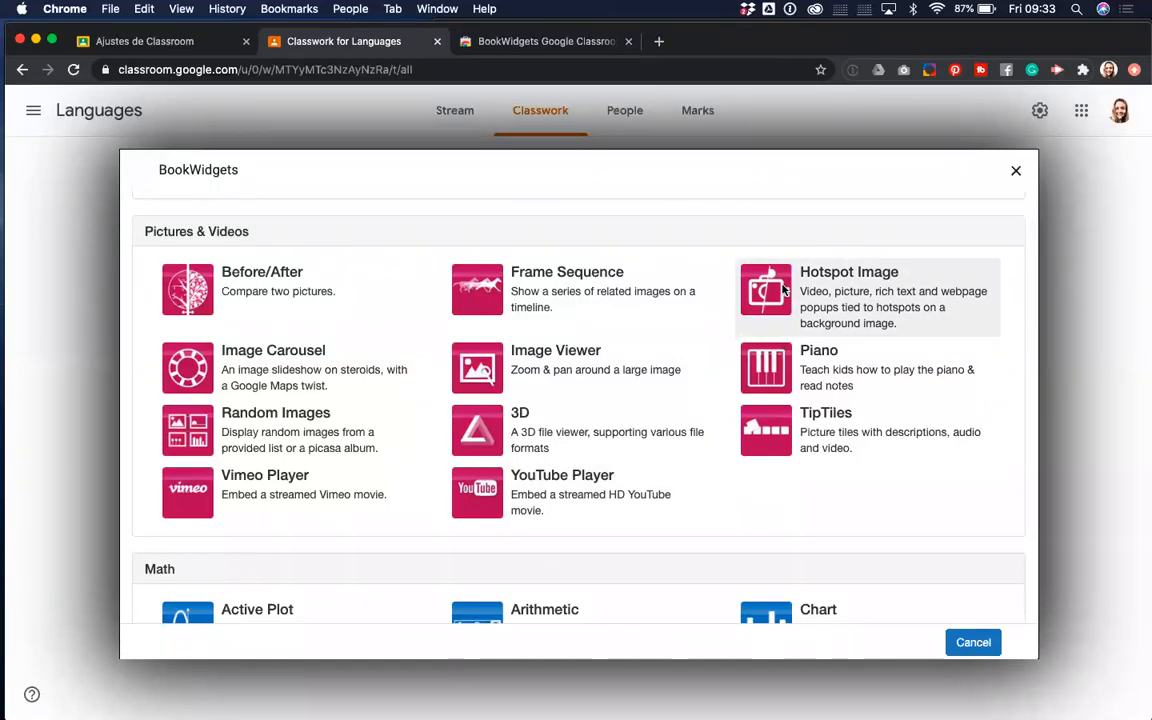
scroll(617, 391, "up", 5)
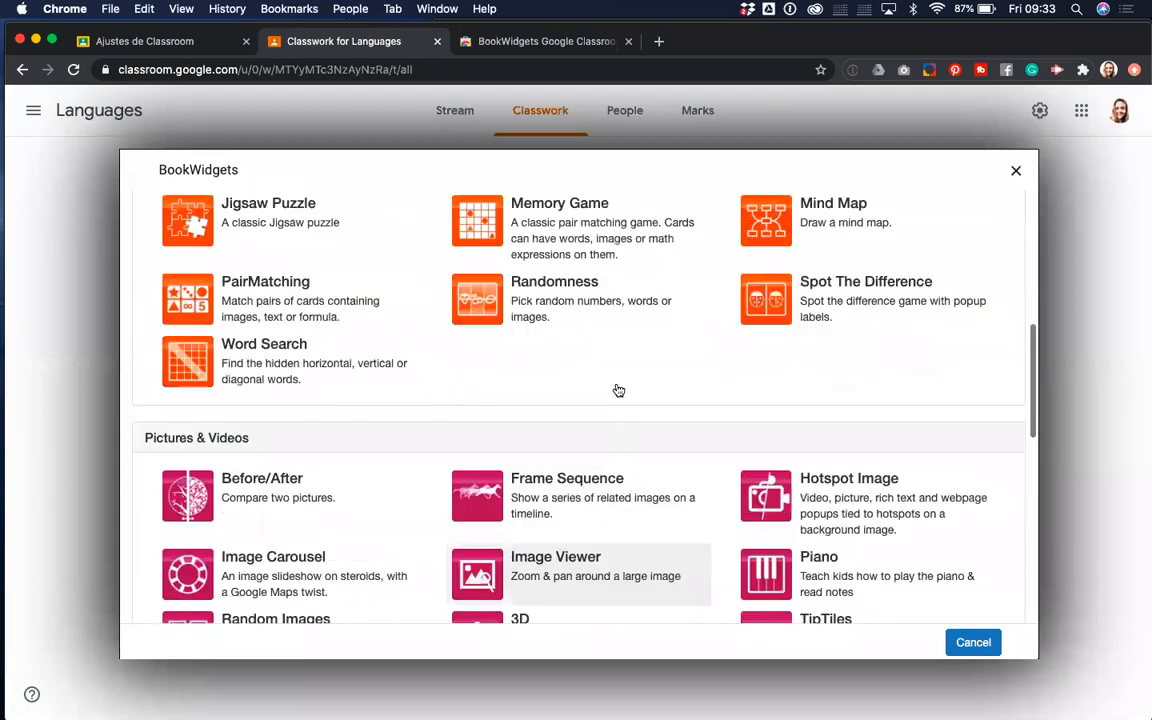
scroll(617, 388, "down", 3)
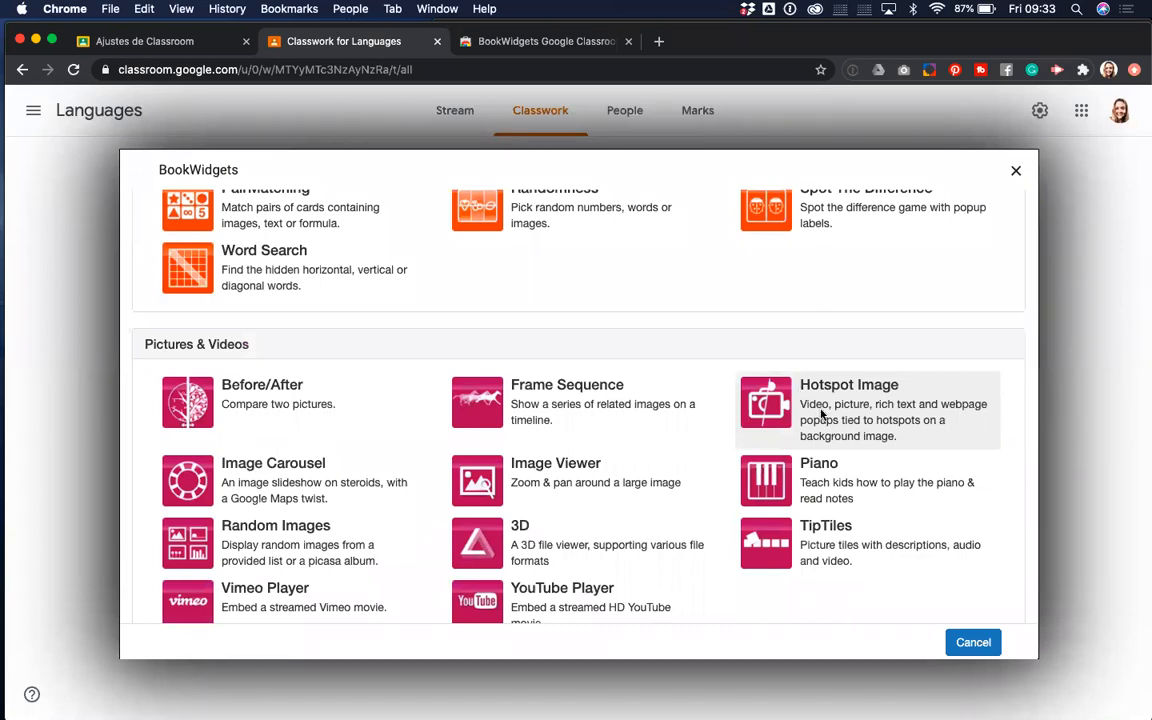
scroll(821, 413, "down", 1)
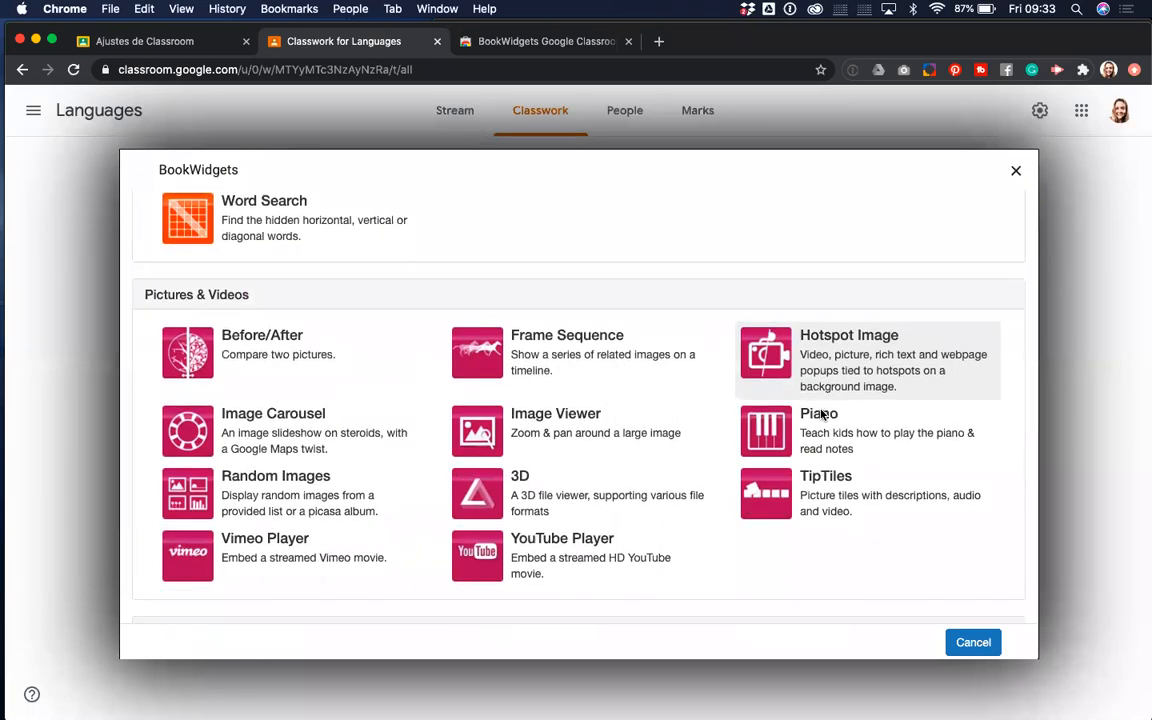
scroll(821, 413, "down", 7)
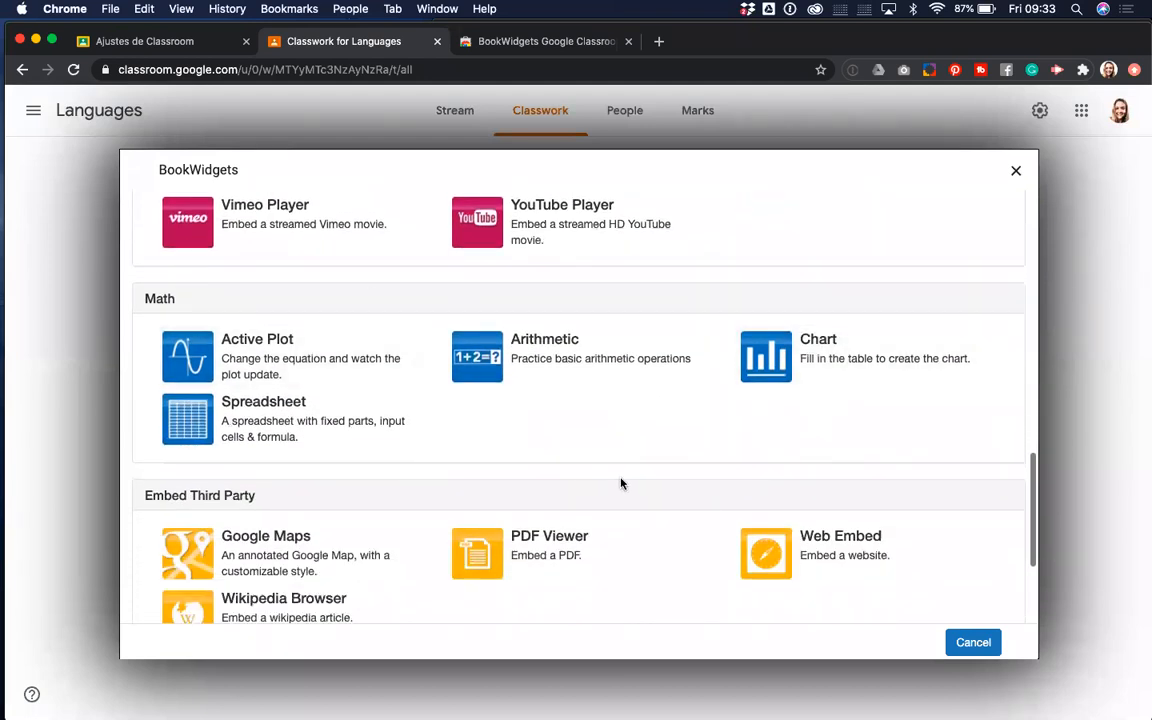
scroll(620, 483, "down", 4)
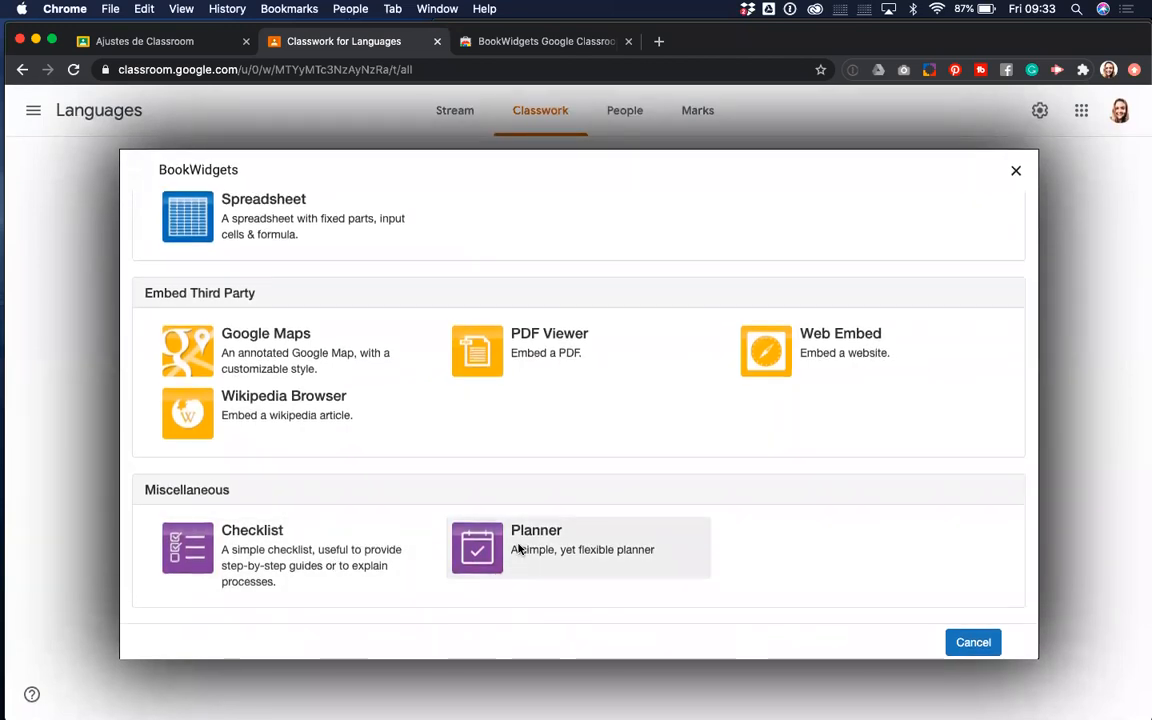
scroll(518, 548, "up", 20)
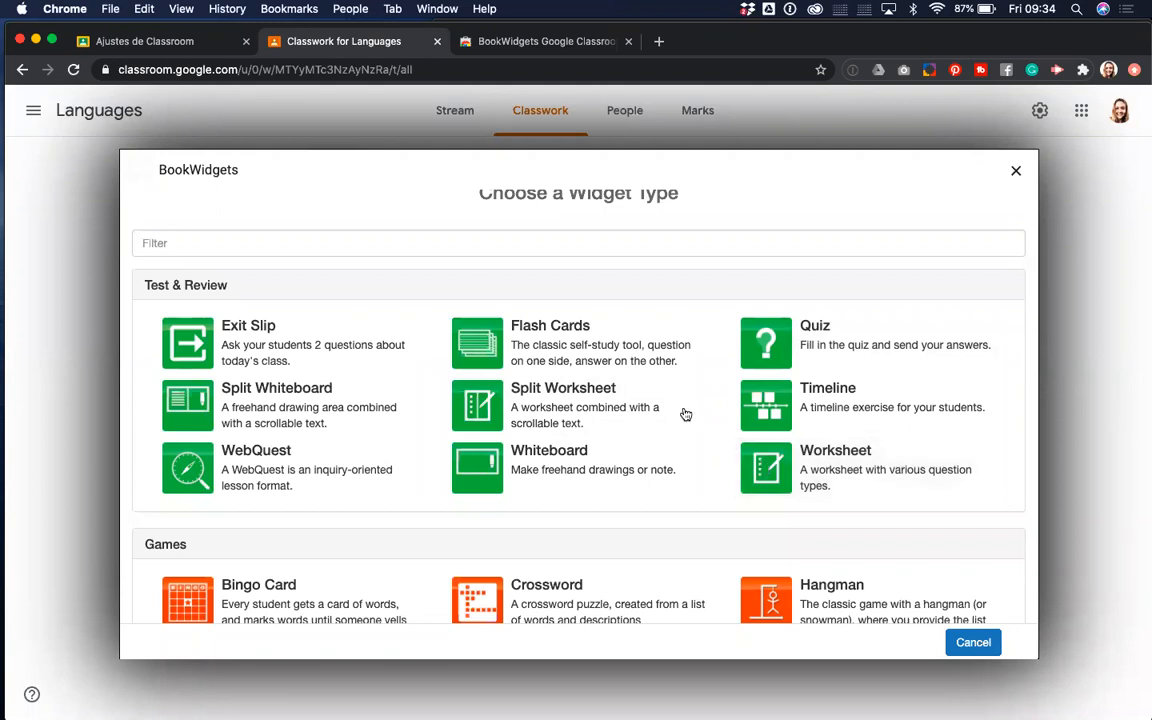
- Create a Worksheet widget, name it "Parts of the house" and start adding a question
left_click(770, 472)
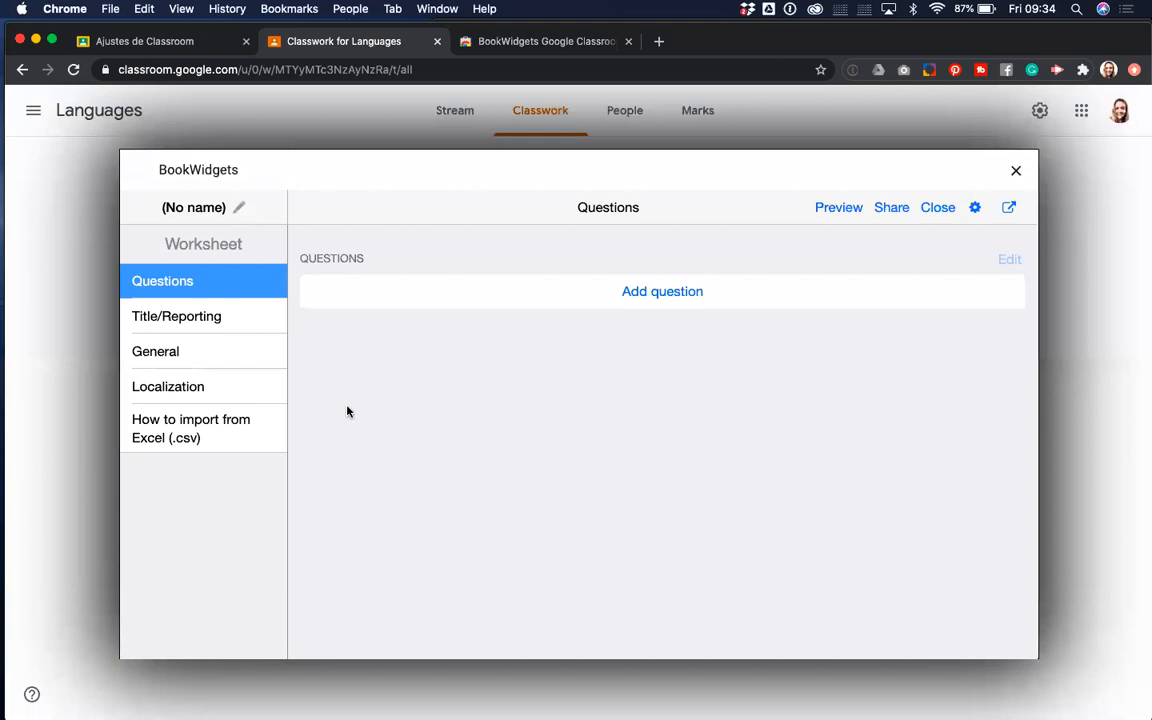
left_click(194, 208)
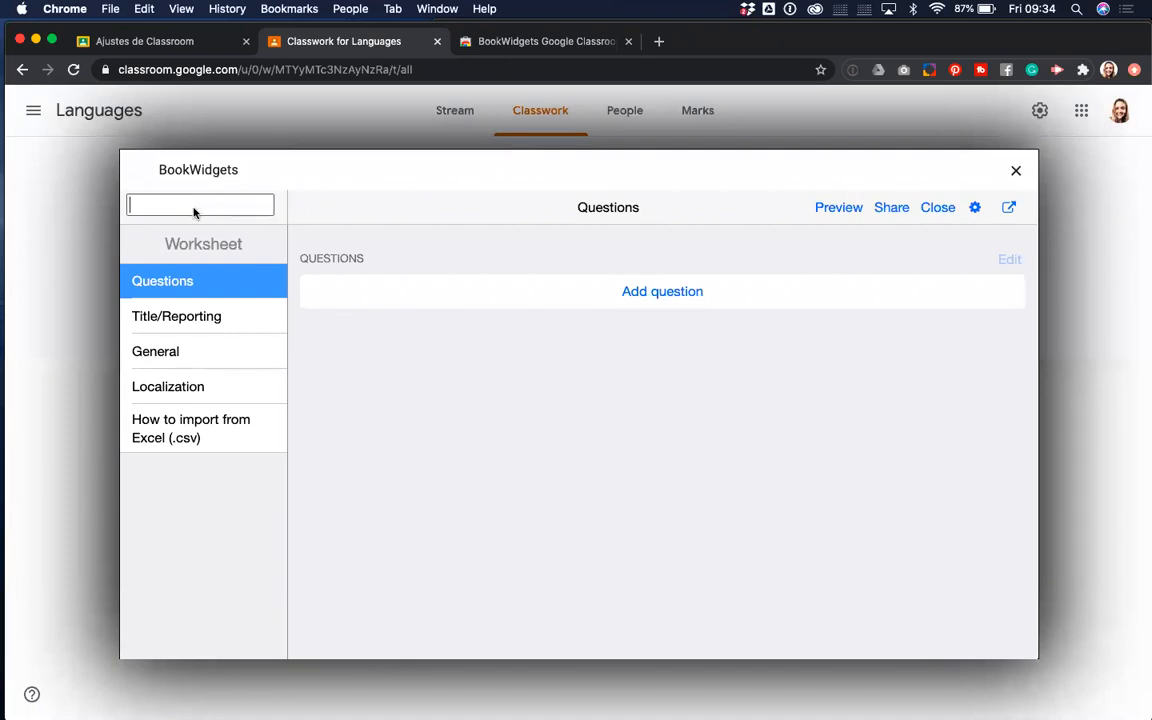
type("Parts of the house")
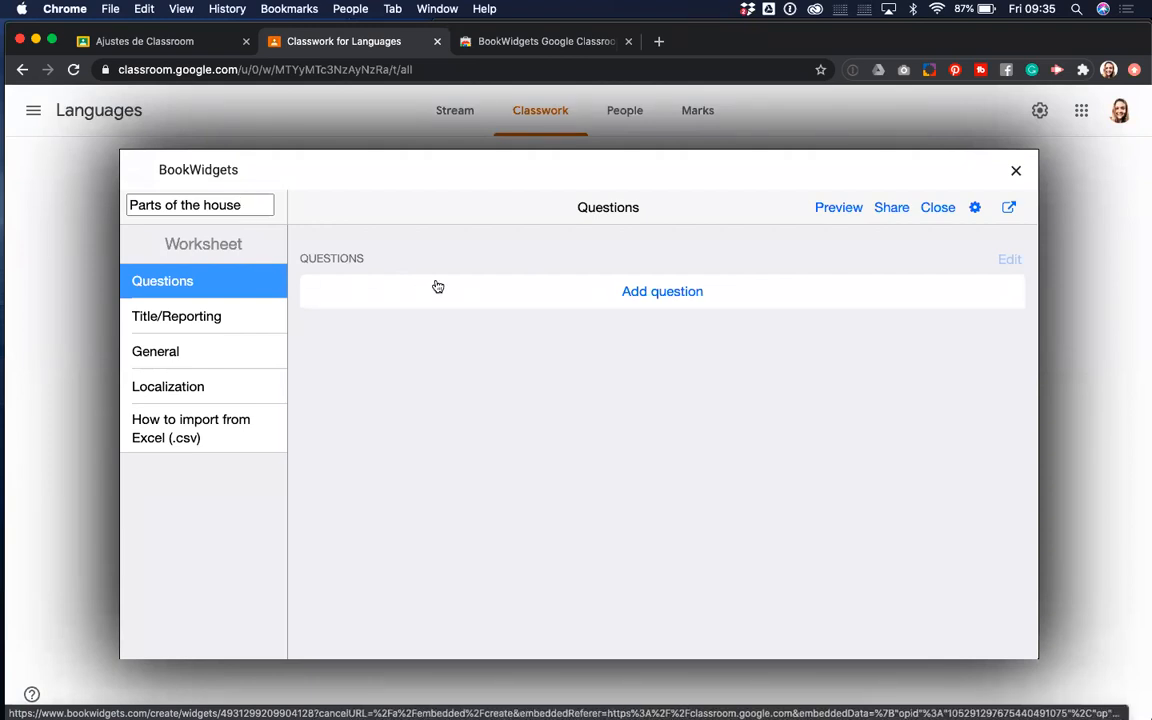
left_click(616, 295)
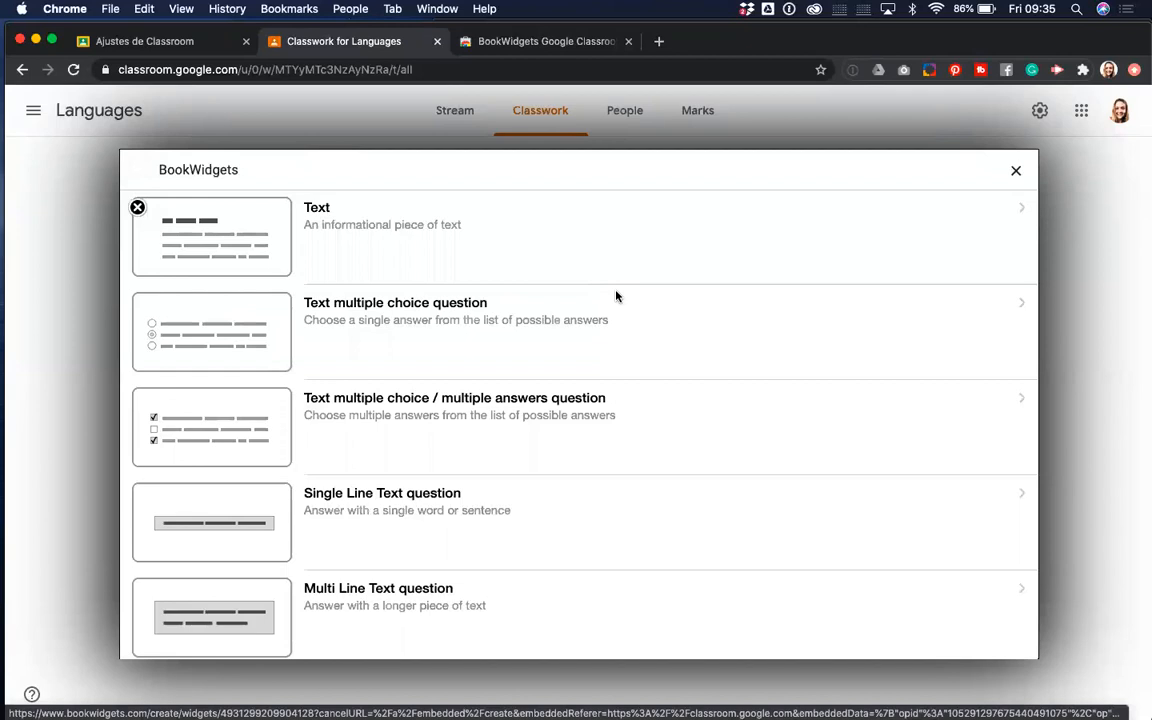
- Examine all the question types available for the worksheet, from Text through to Ionic compound builder, and close the list without choosing one
scroll(616, 296, "down", 2)
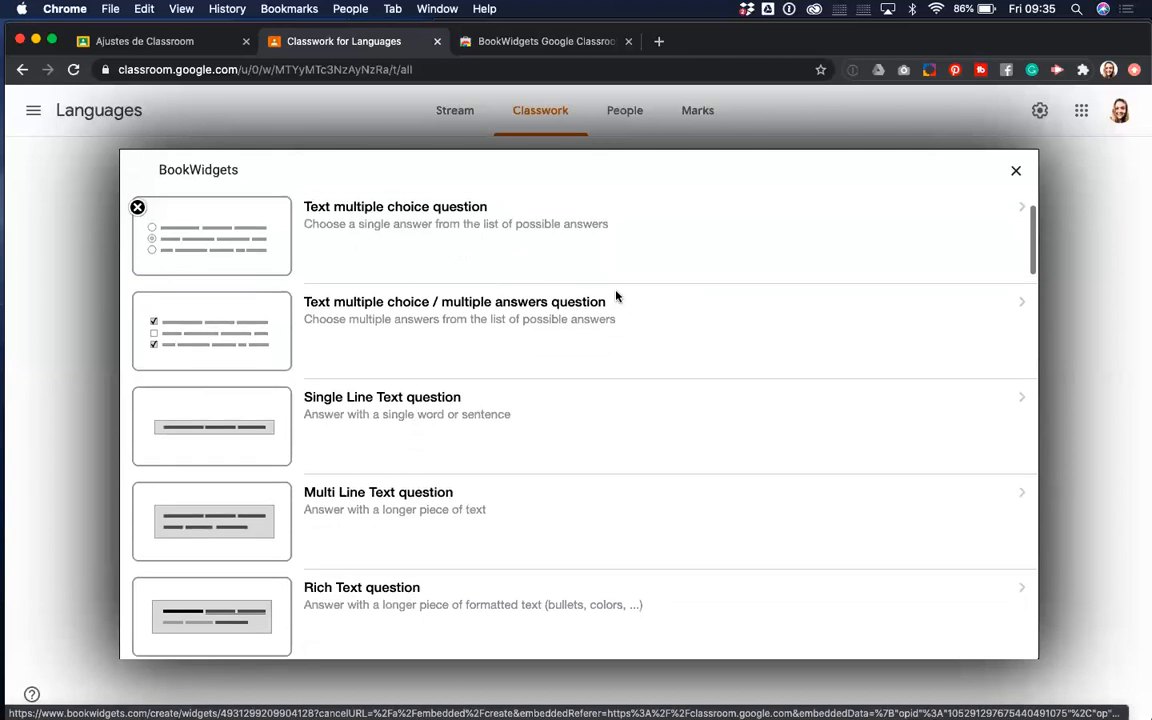
scroll(616, 296, "up", 1)
scroll(616, 296, "up", 1)
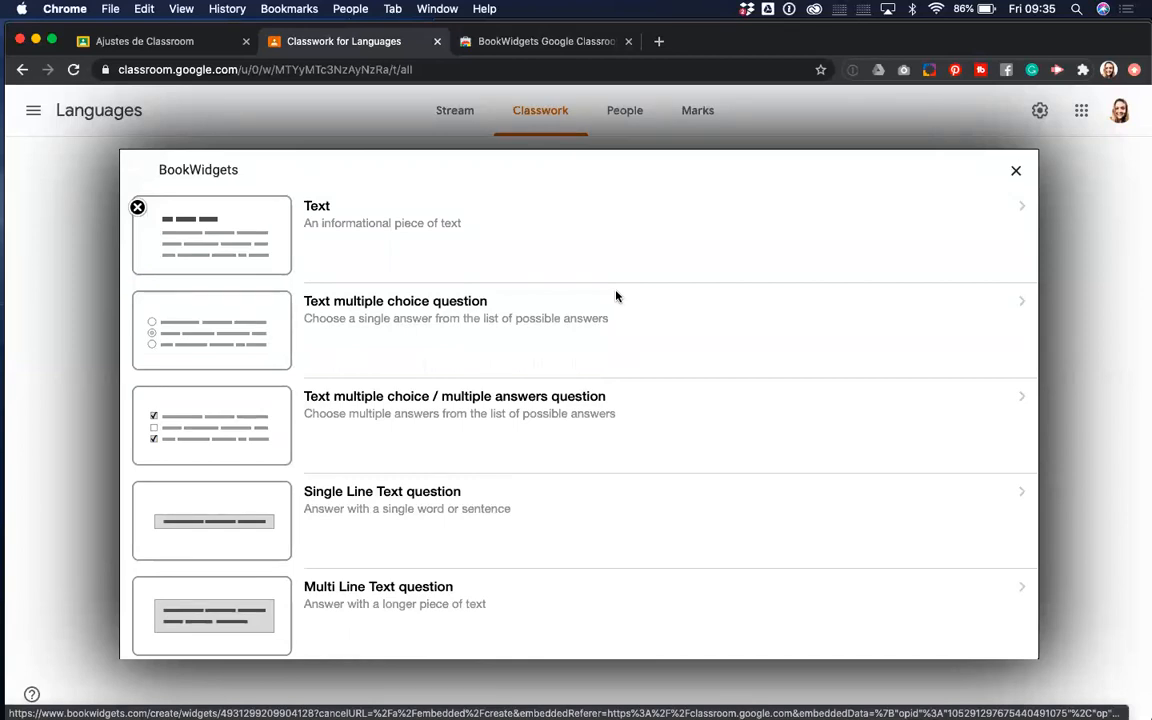
scroll(616, 296, "down", 2)
scroll(616, 296, "up", 2)
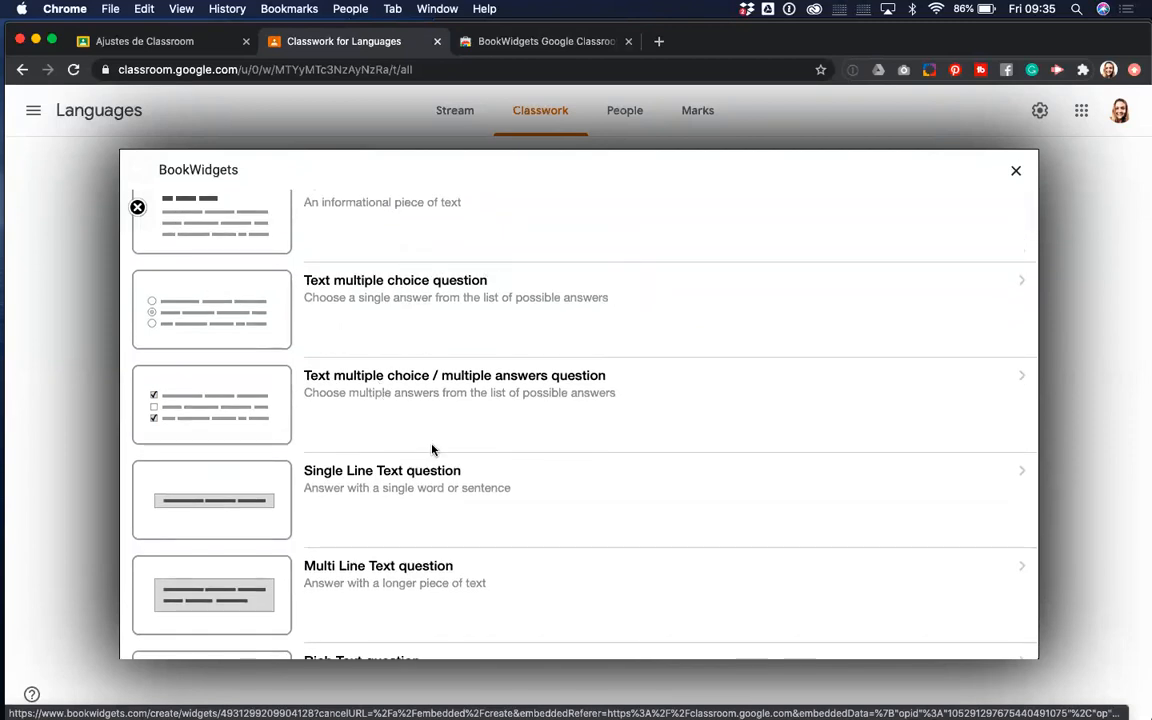
scroll(390, 419, "down", 3)
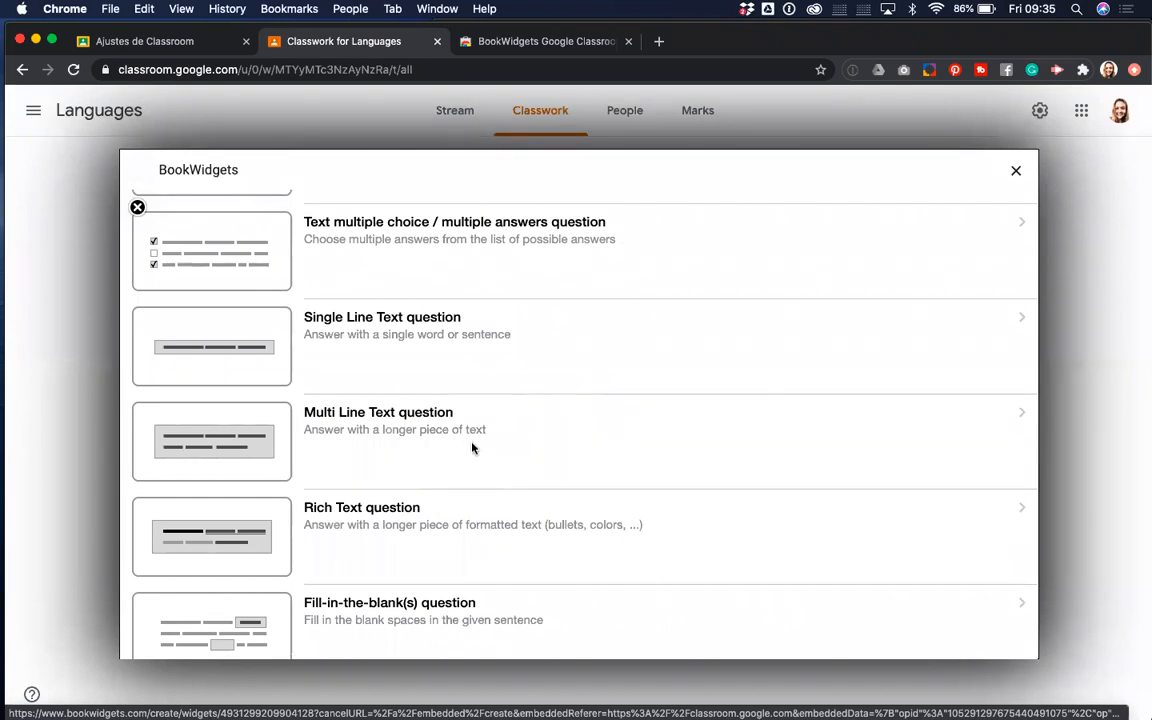
scroll(472, 440, "down", 3)
scroll(477, 424, "down", 6)
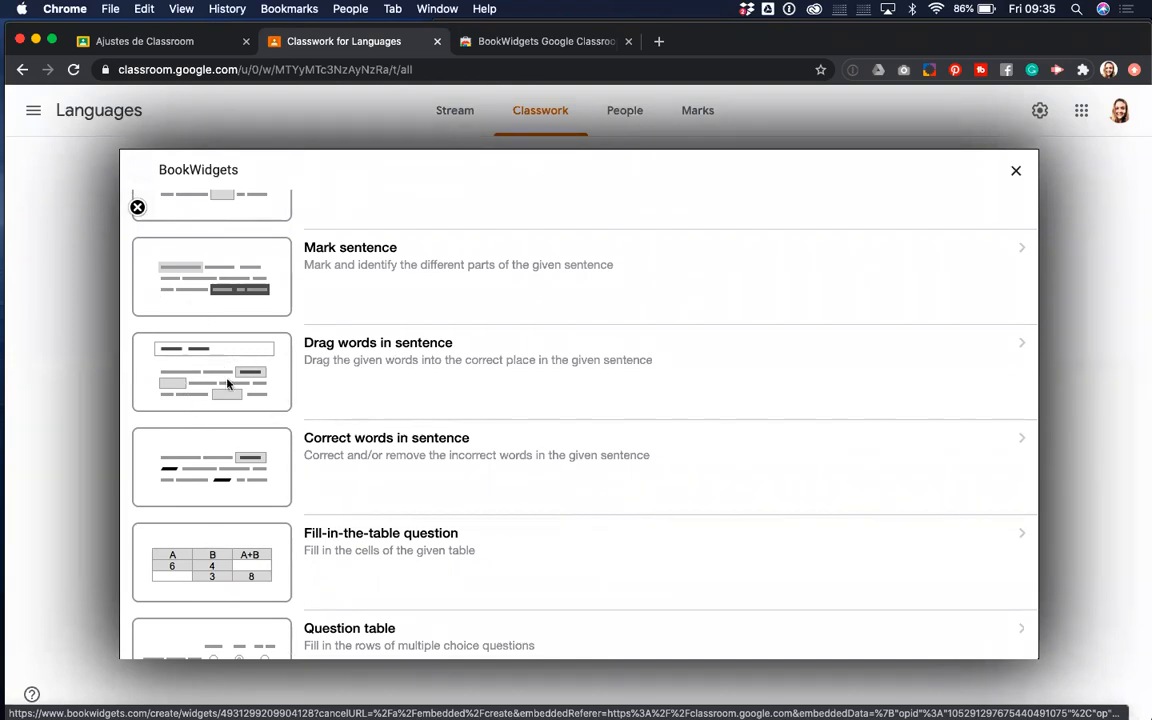
scroll(230, 393, "down", 5)
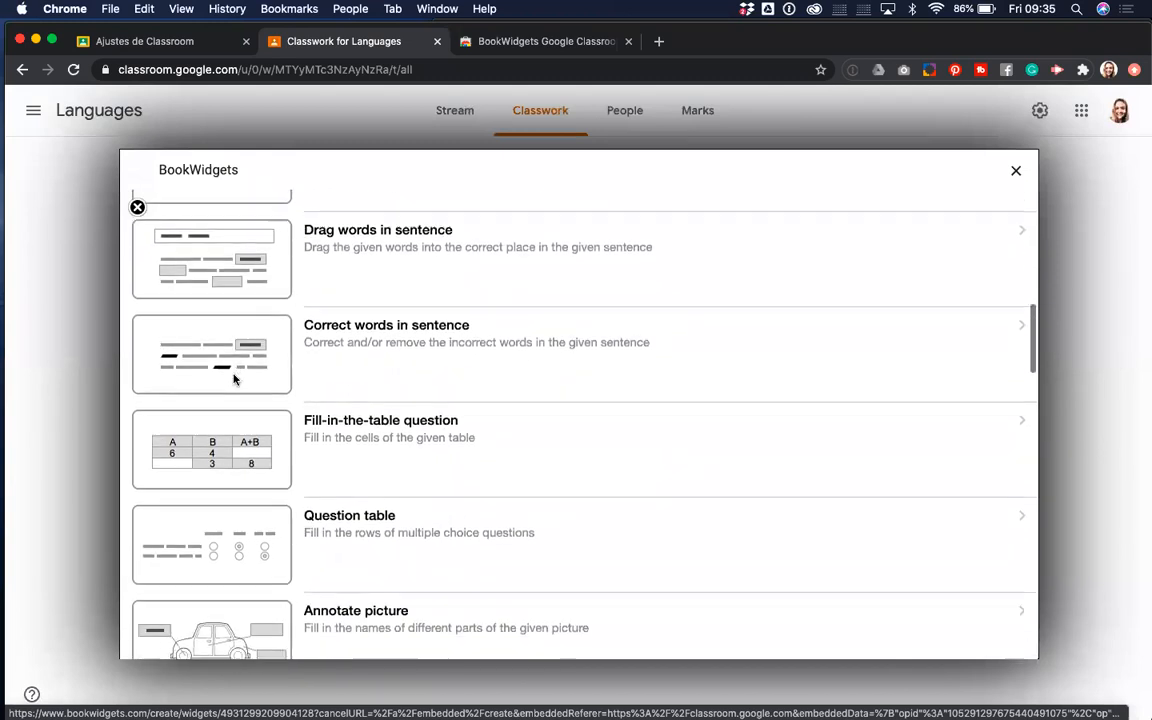
scroll(422, 450, "down", 5)
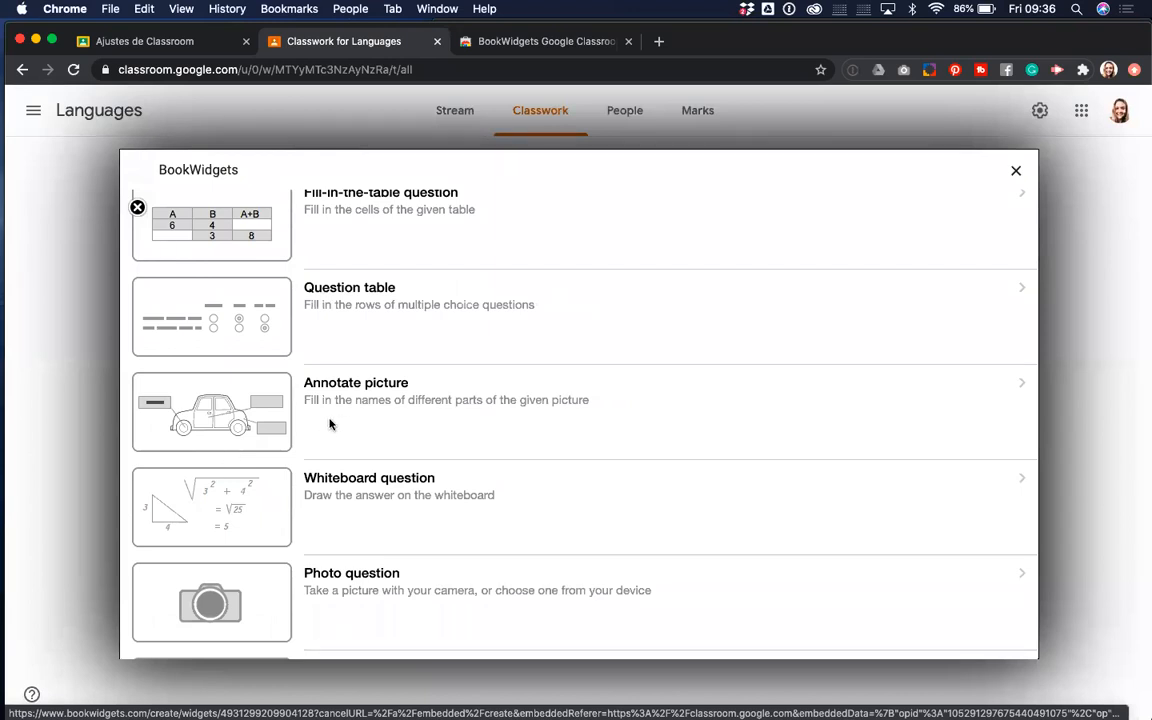
scroll(365, 447, "down", 1)
scroll(365, 447, "down", 3)
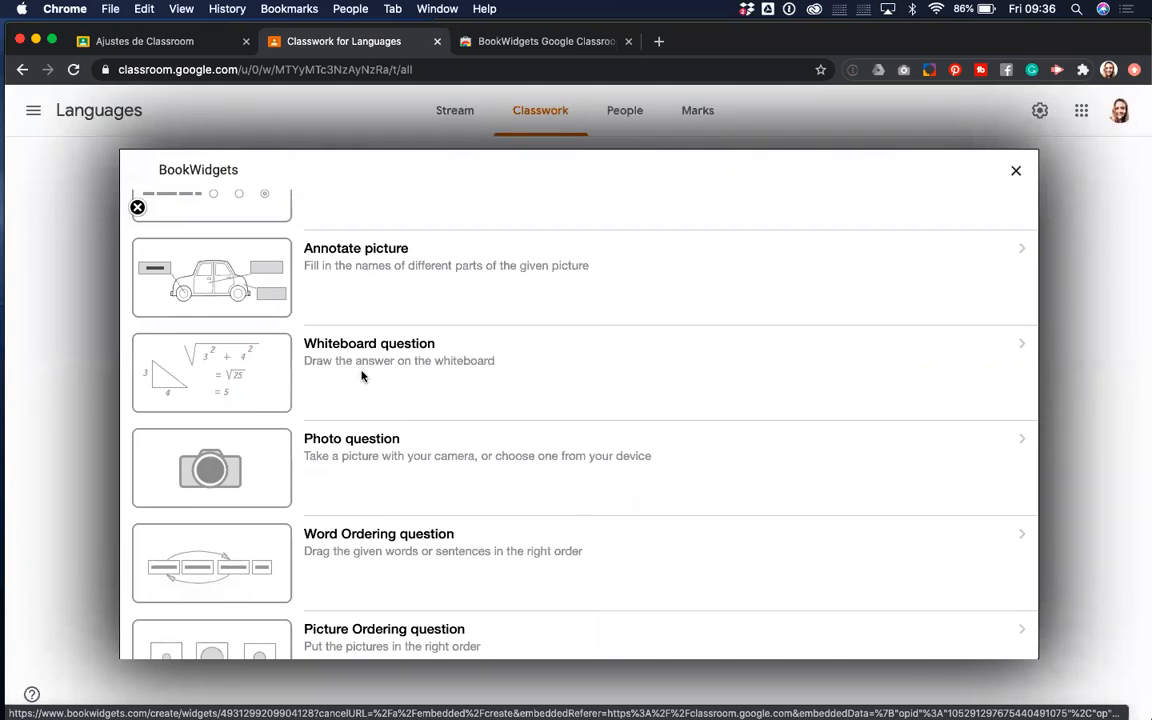
scroll(350, 440, "down", 3)
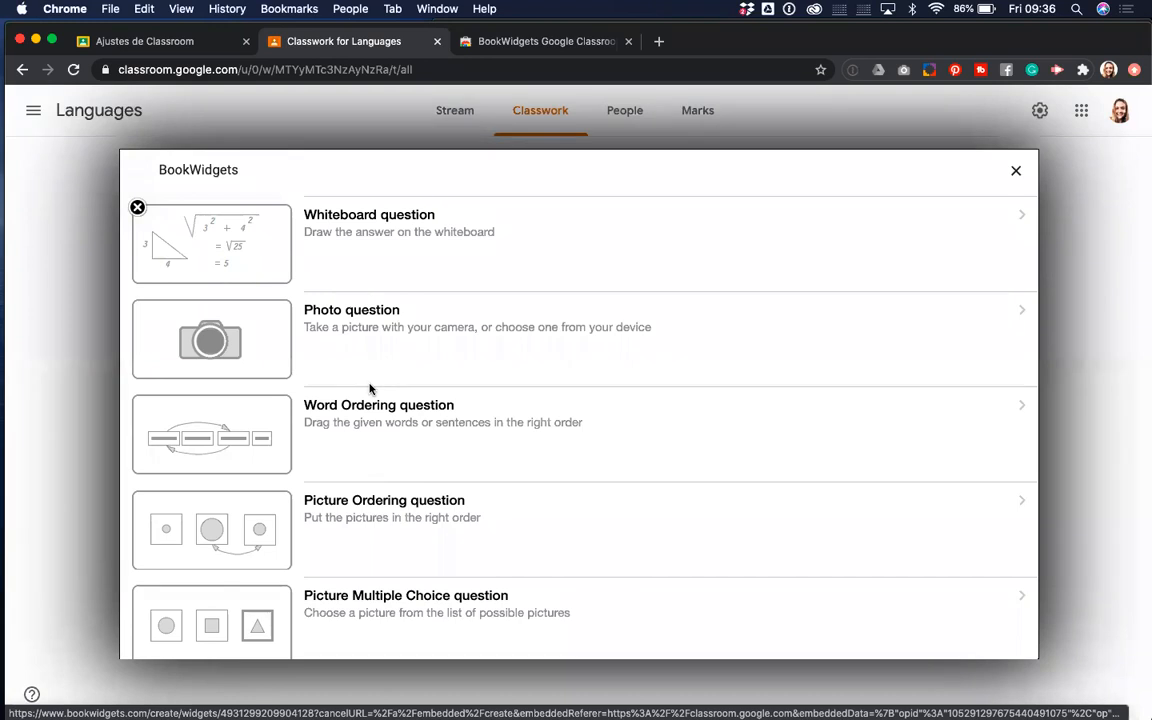
scroll(369, 388, "down", 3)
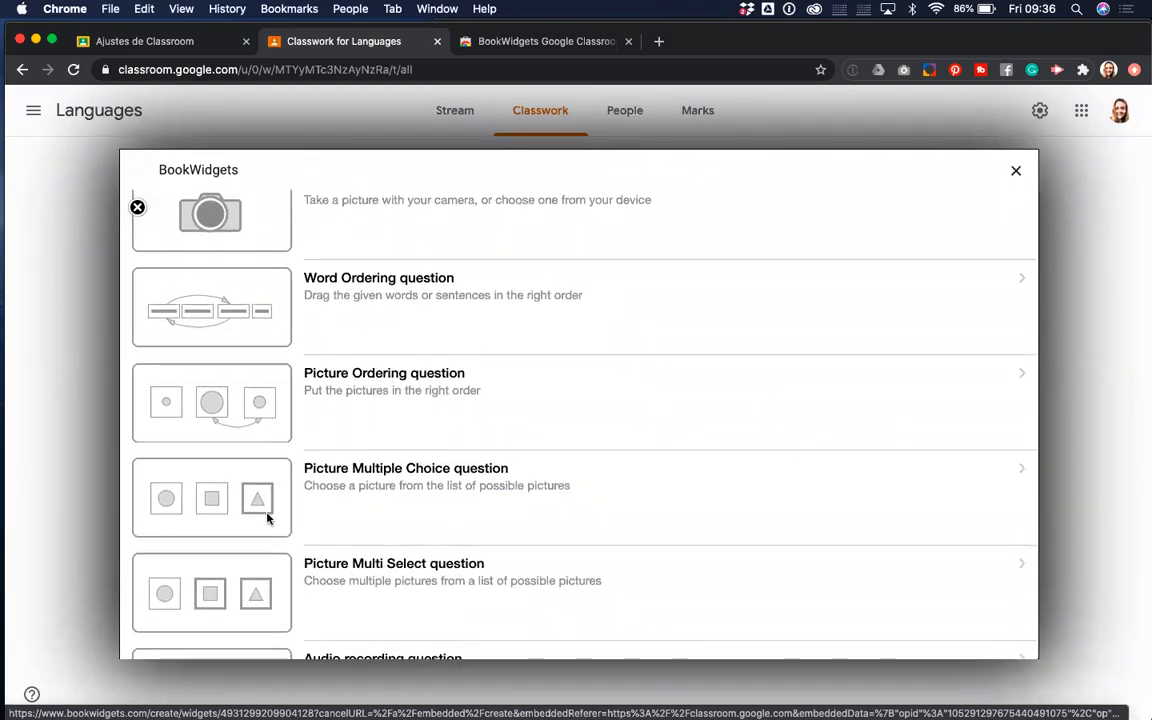
scroll(268, 522, "down", 1)
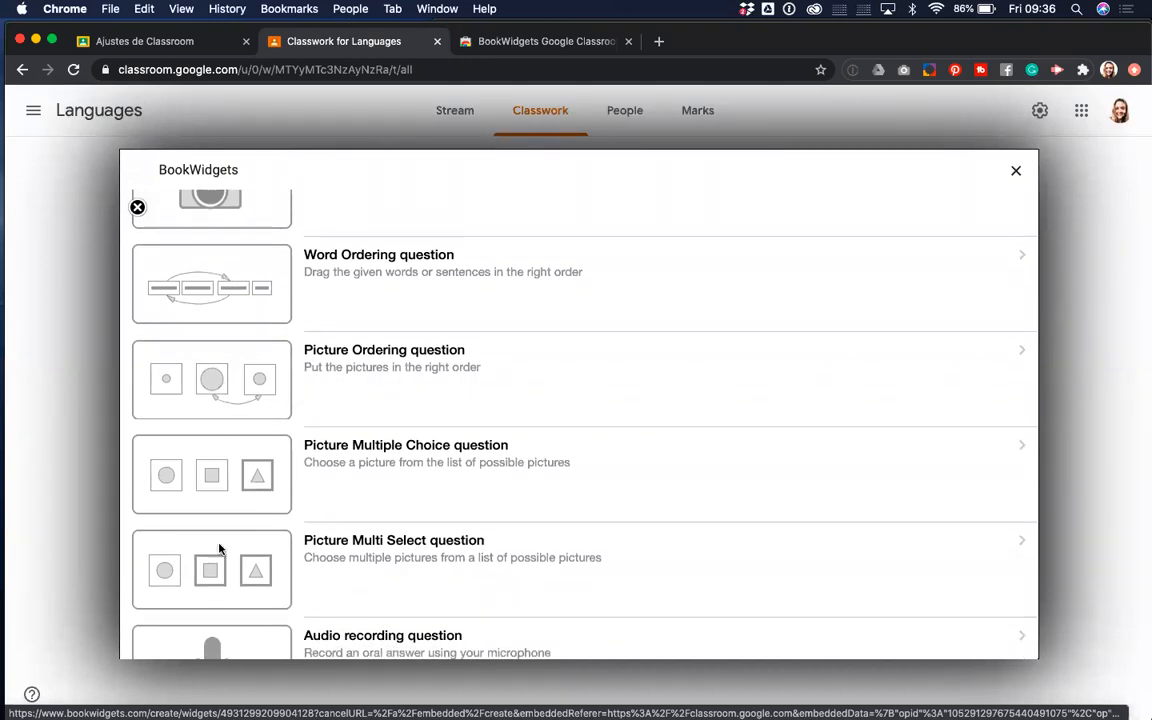
scroll(219, 548, "down", 4)
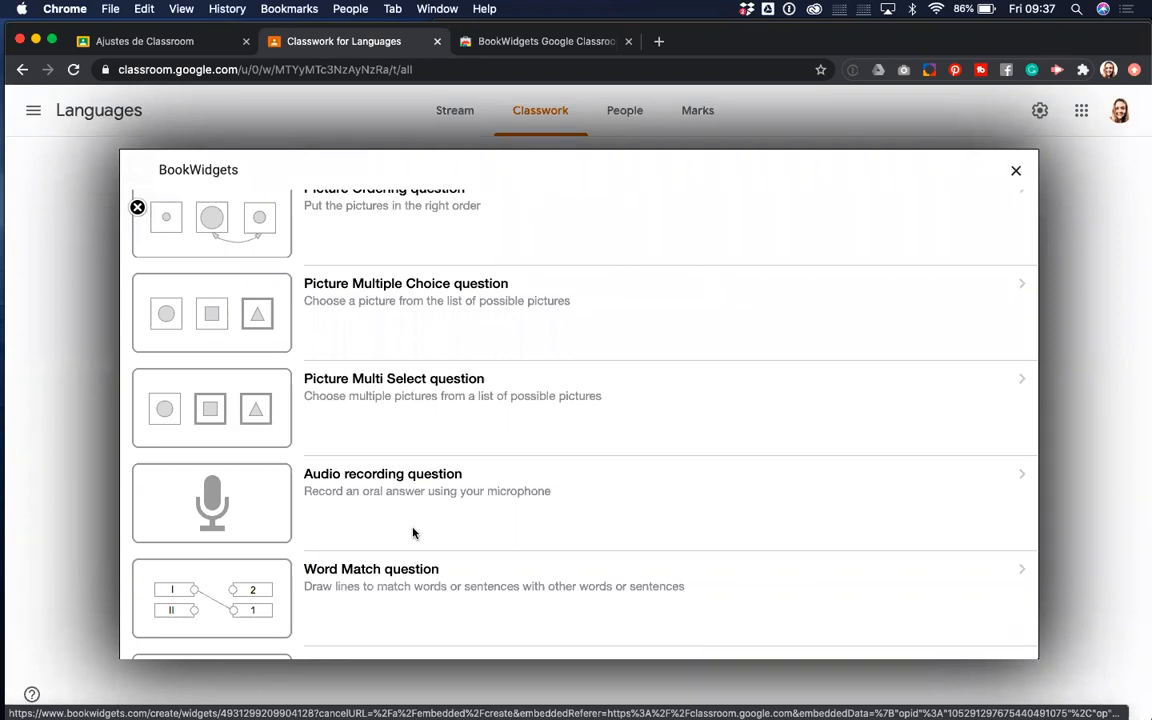
scroll(413, 533, "down", 6)
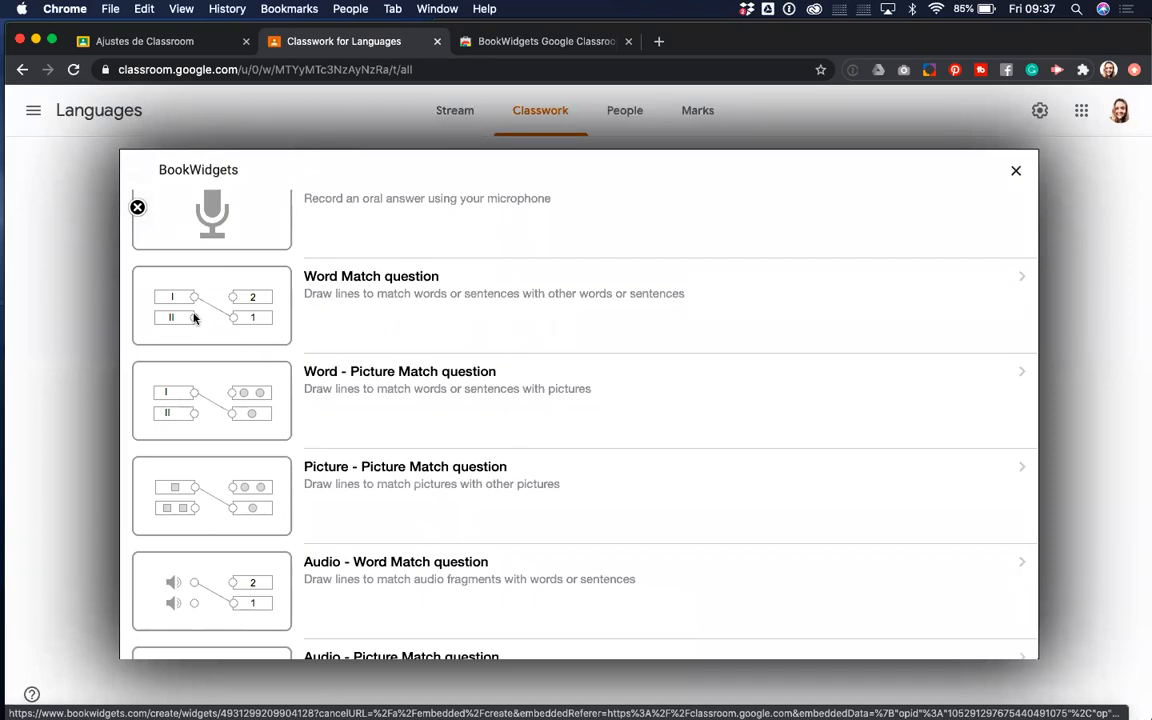
scroll(195, 318, "down", 5)
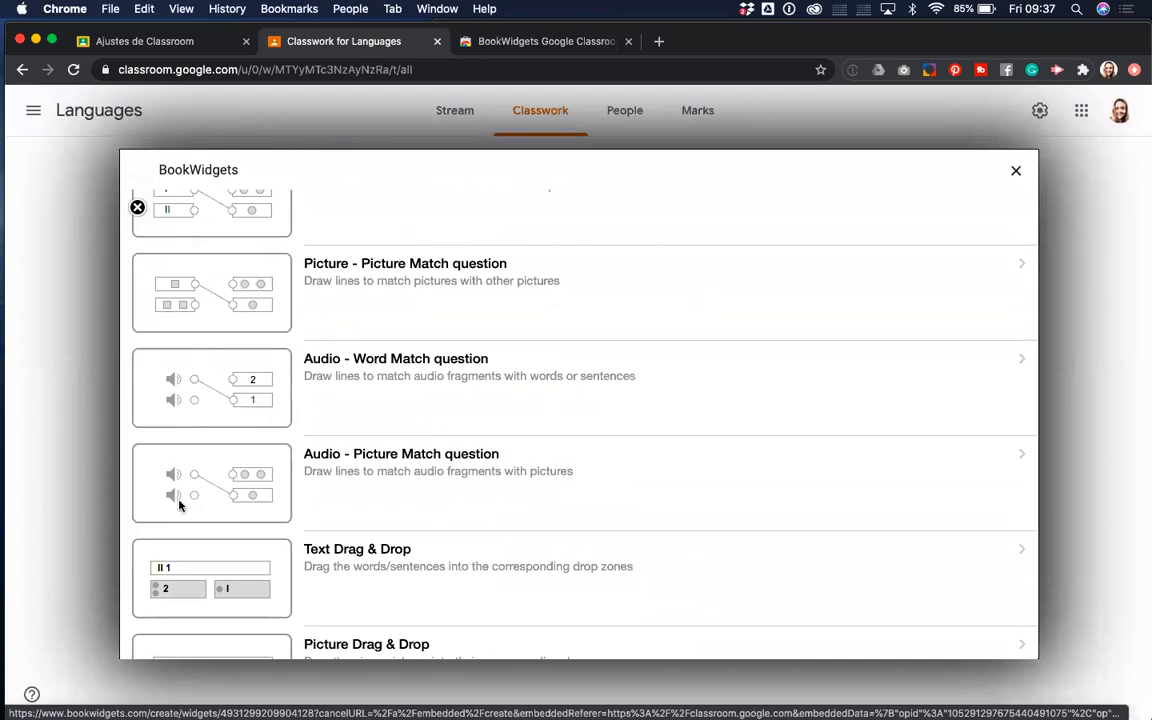
scroll(358, 522, "down", 5)
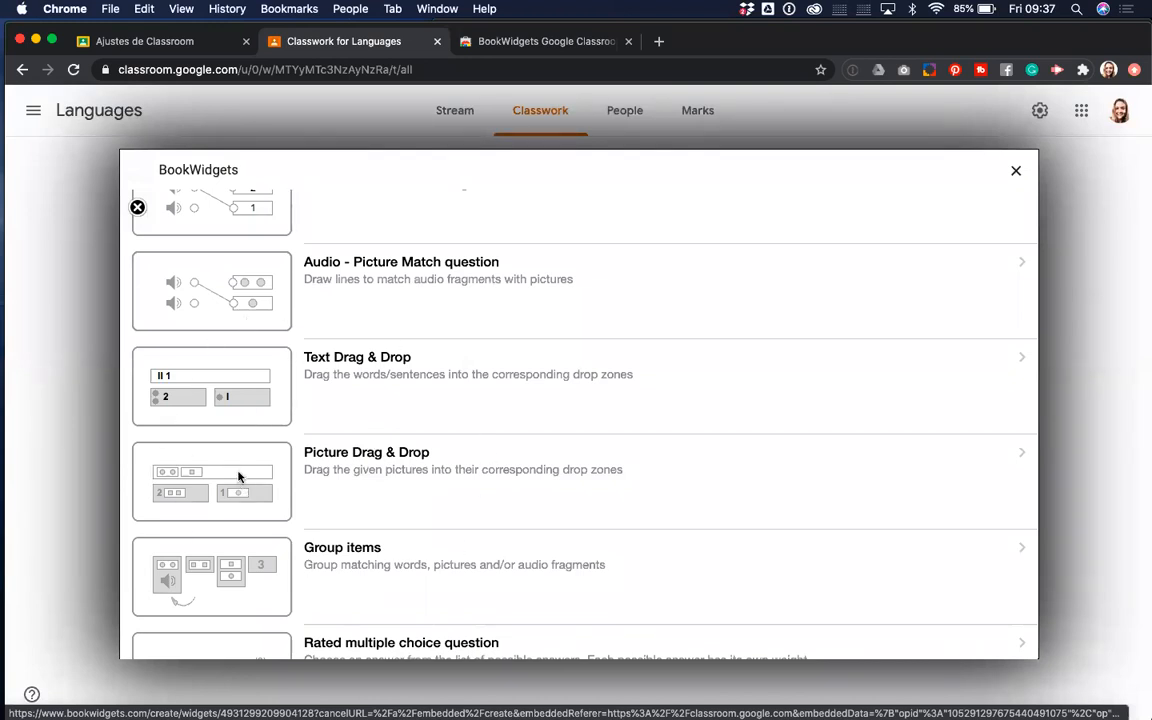
scroll(332, 486, "down", 3)
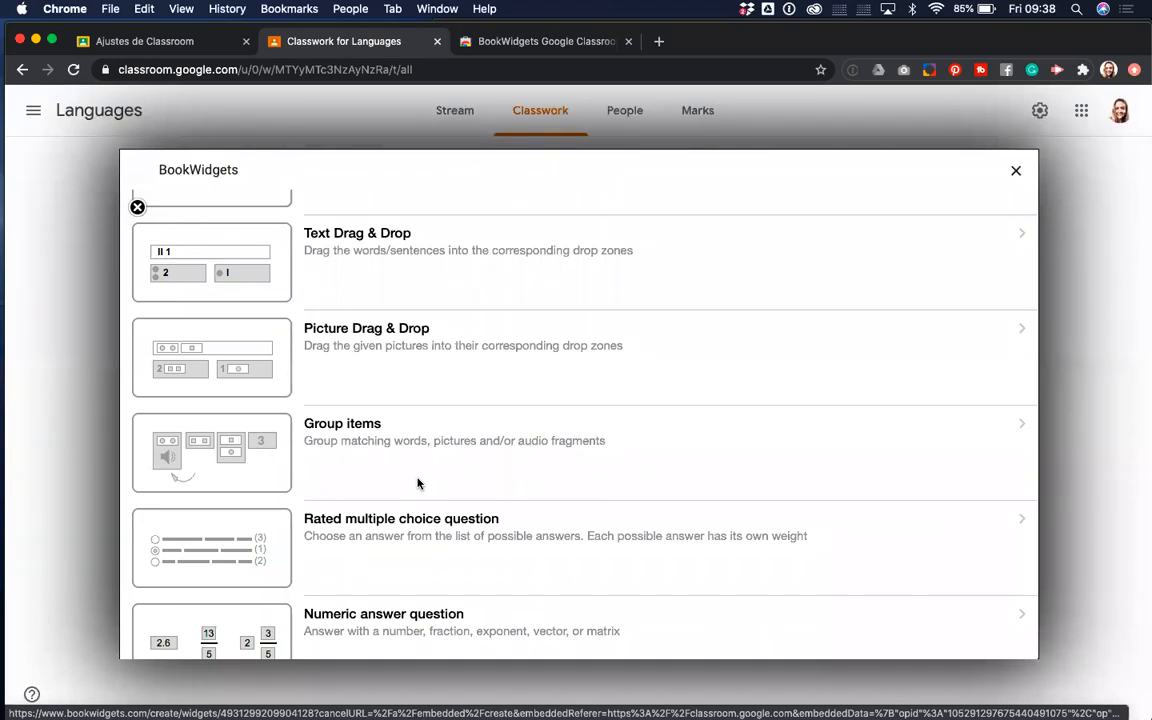
scroll(418, 484, "down", 3)
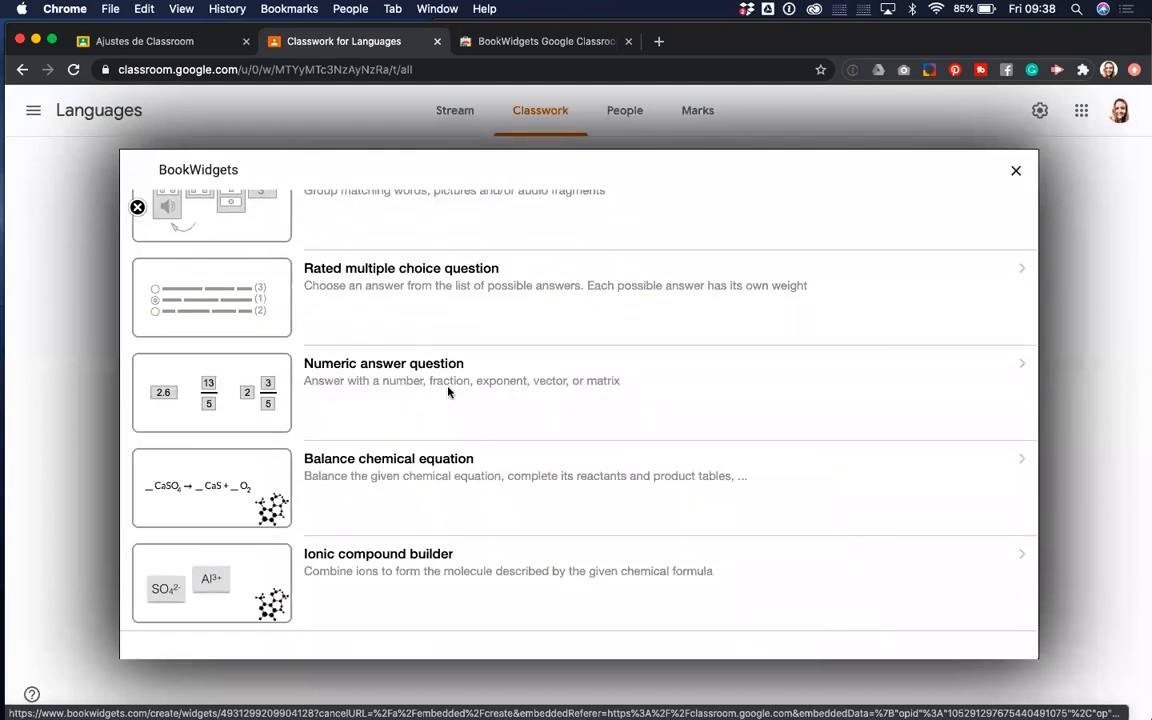
scroll(526, 547, "up", 20)
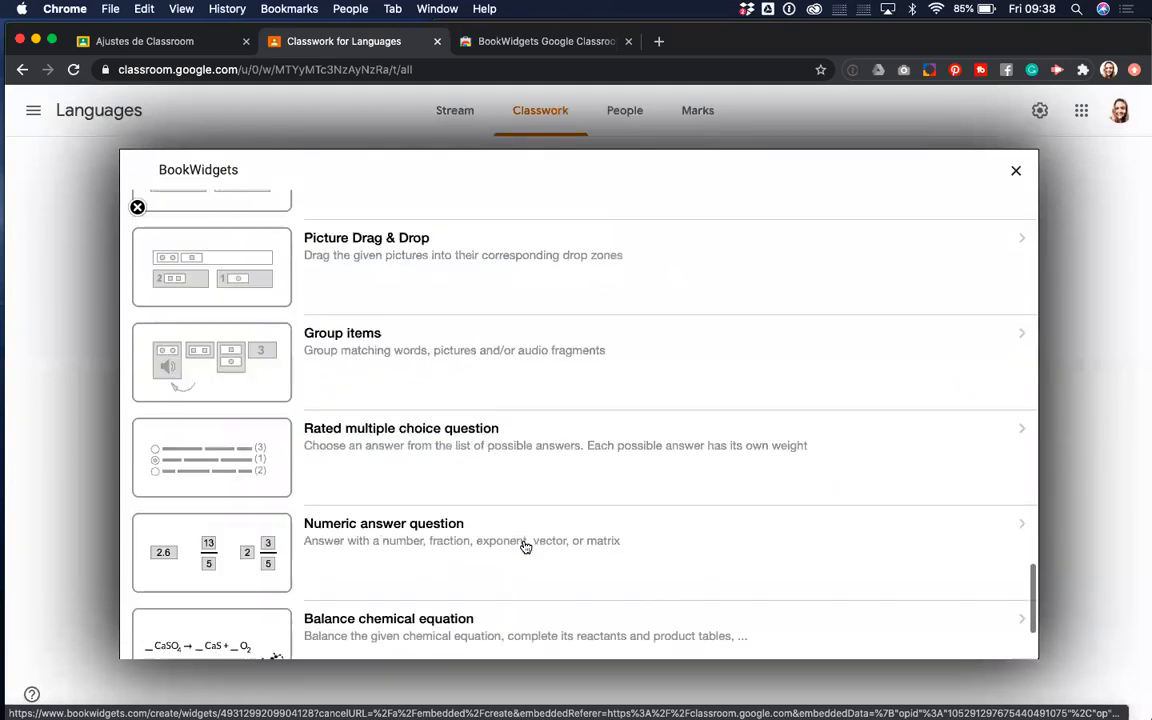
scroll(526, 547, "up", 7)
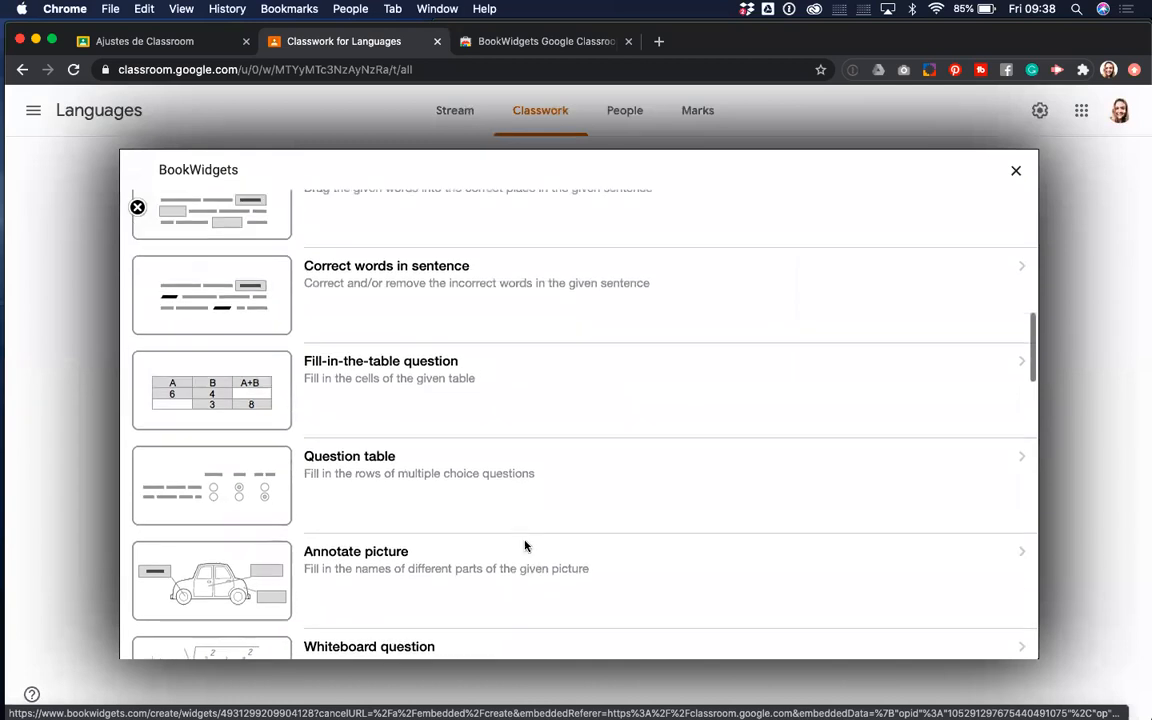
left_click(137, 206)
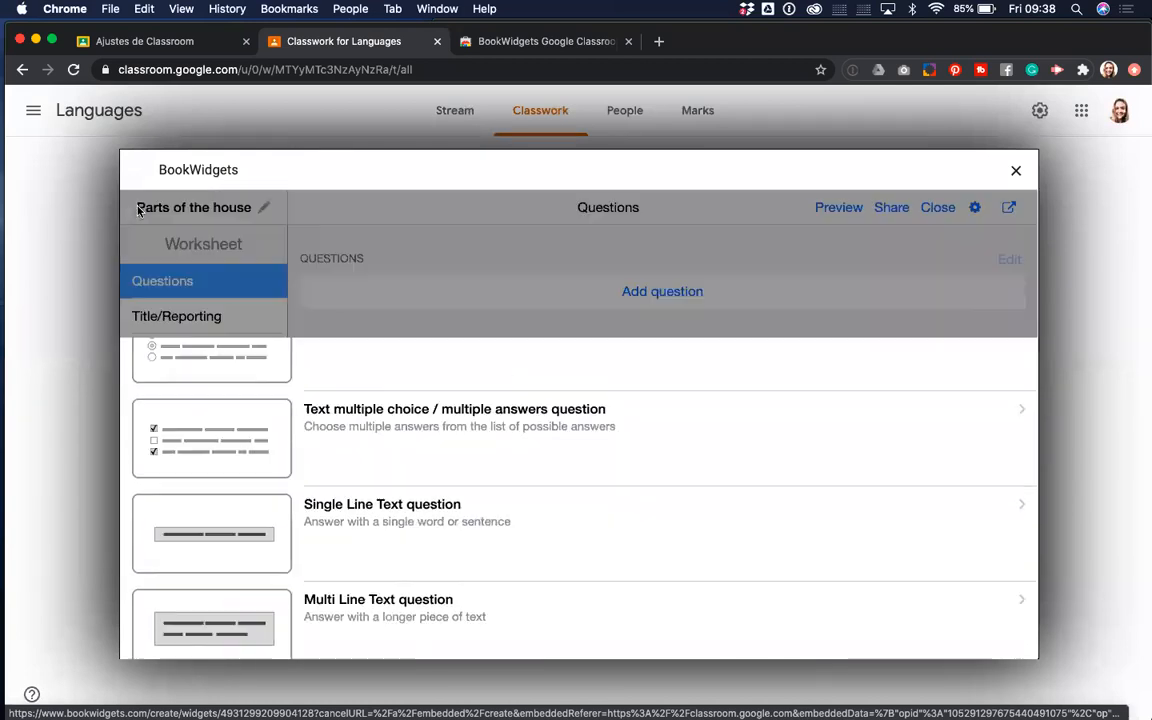
- Add an Annotate picture question to the worksheet with the question text "Name the indicated parts of the house."
left_click(573, 302)
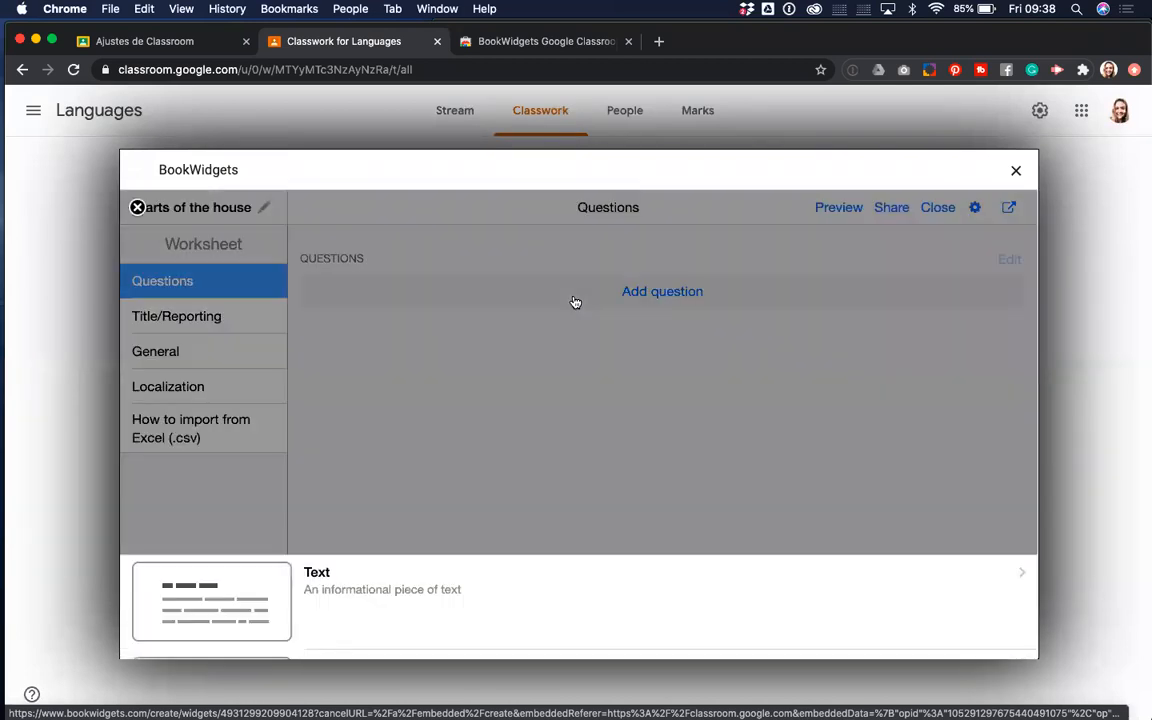
scroll(531, 455, "down", 5)
scroll(531, 455, "down", 6)
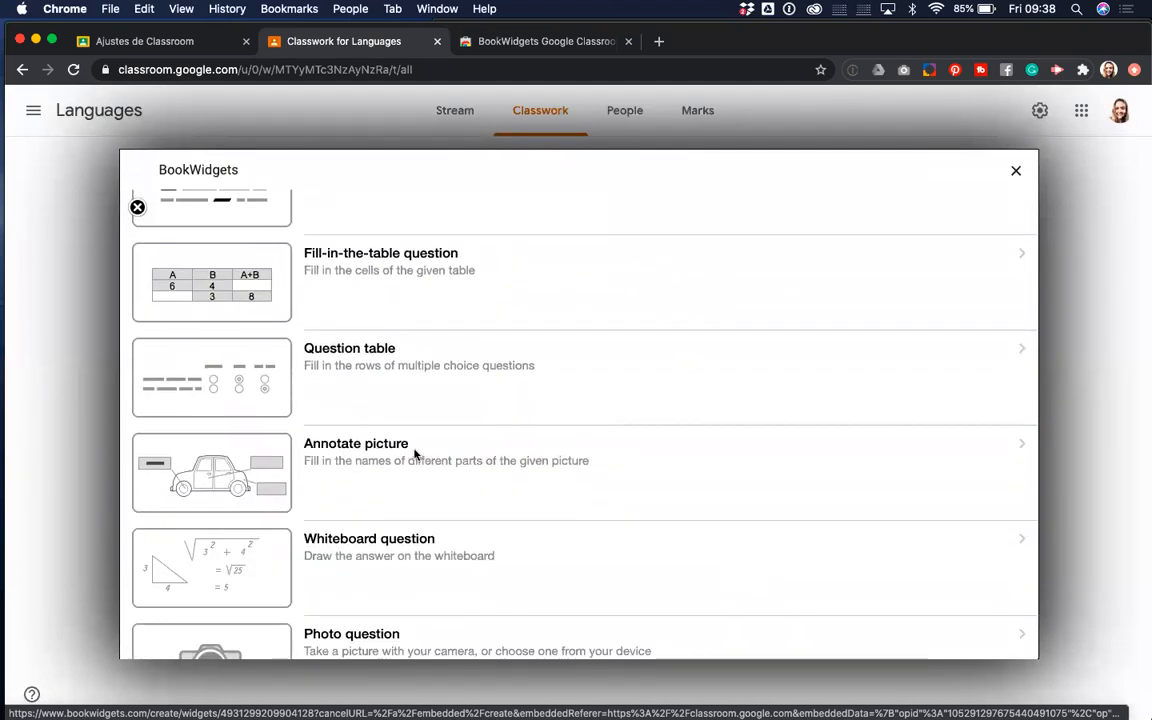
left_click(365, 452)
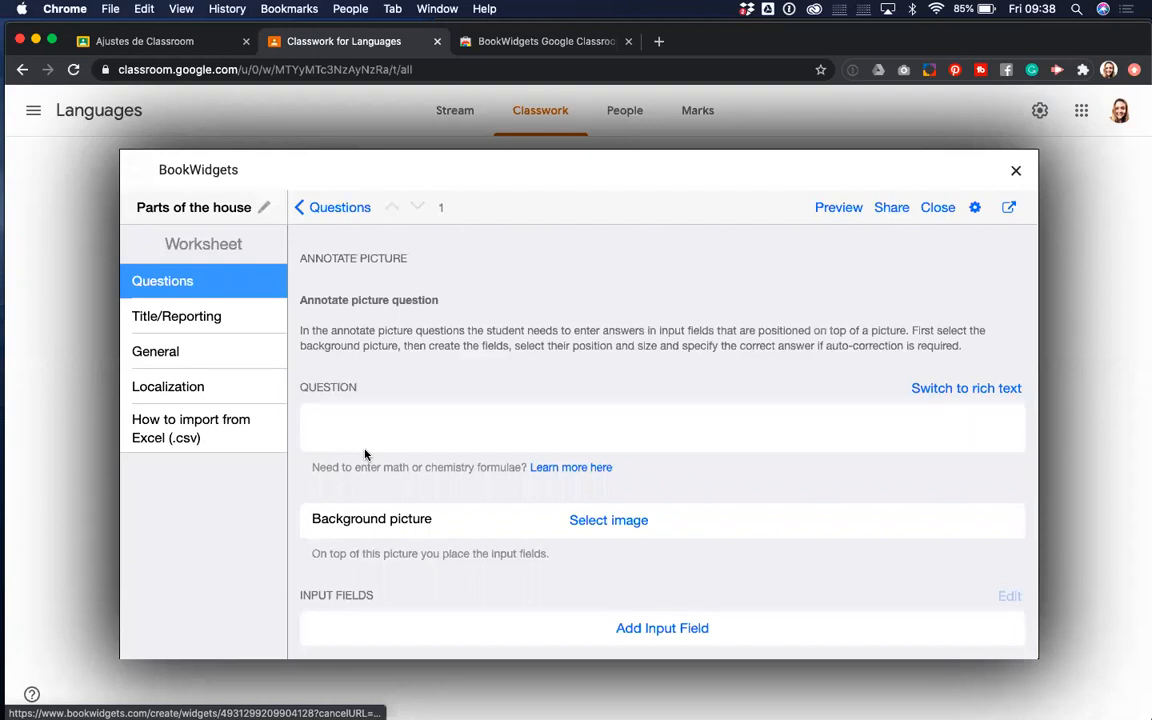
left_click(344, 435)
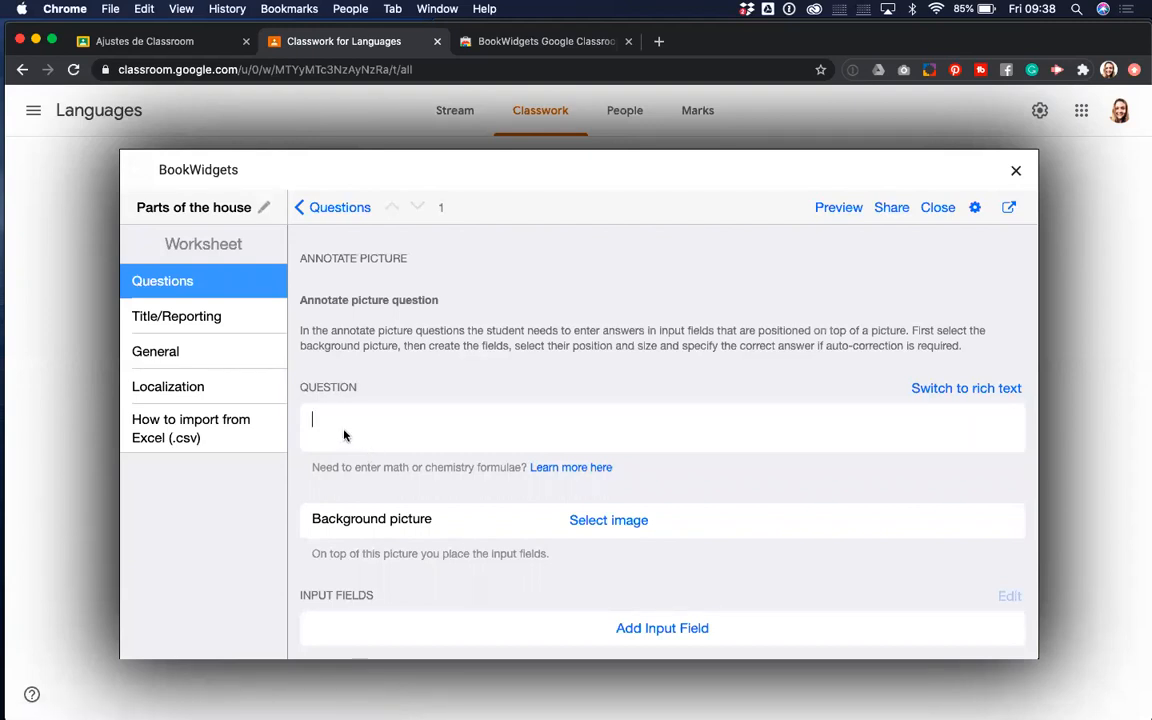
type("Name the indicated parts of the house.")
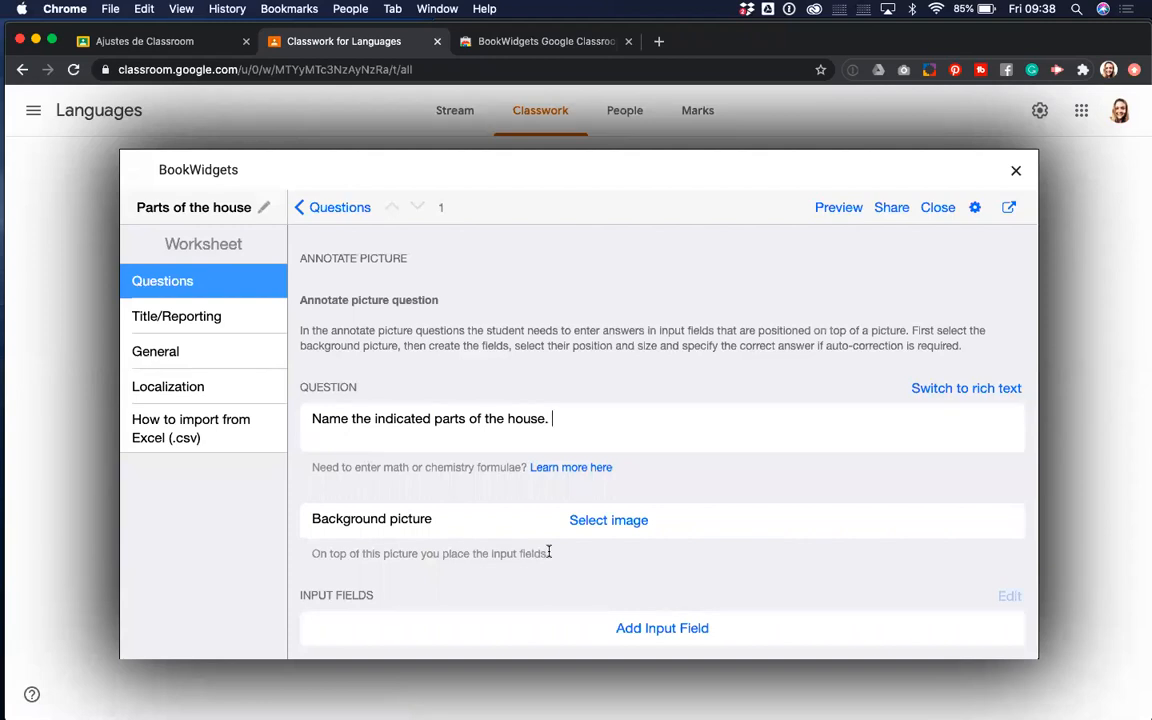
mouse_move(4, 490)
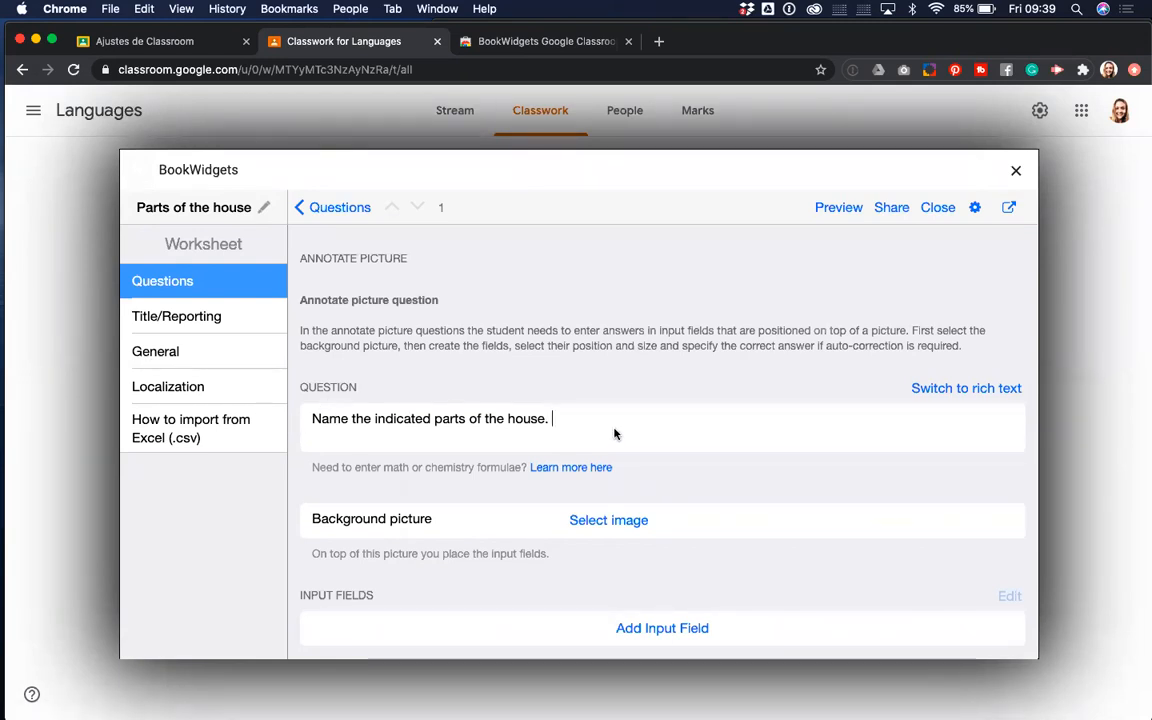
scroll(615, 433, "down", 1)
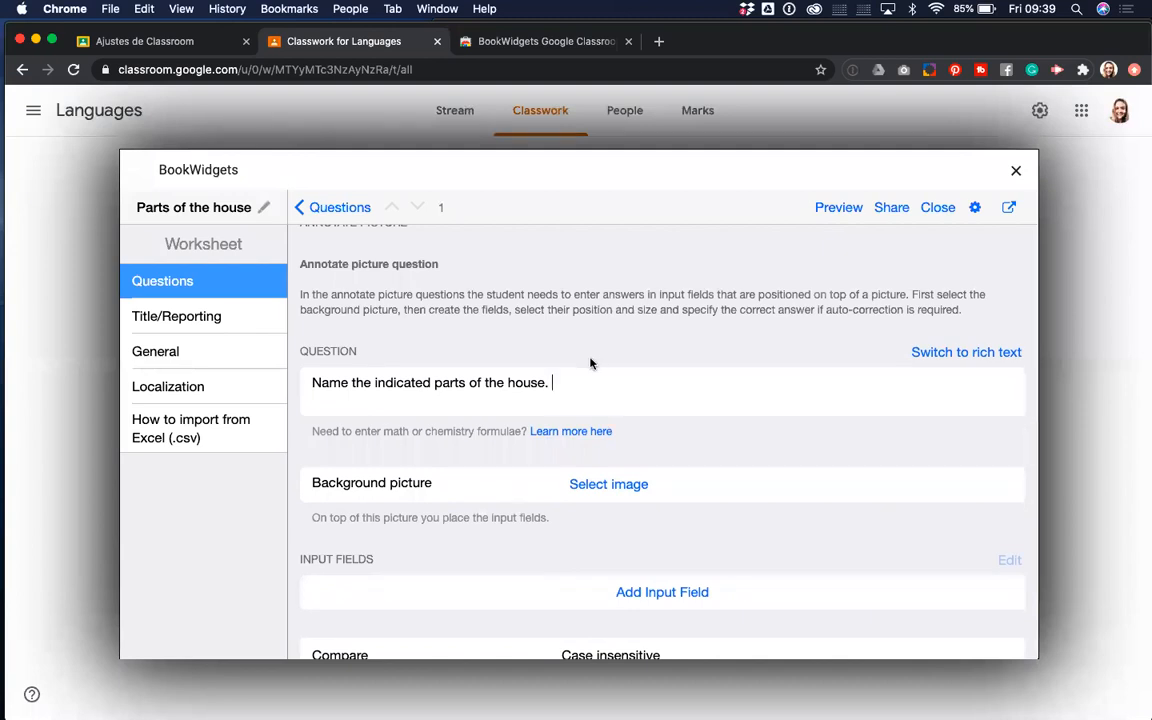
scroll(584, 387, "up", 1)
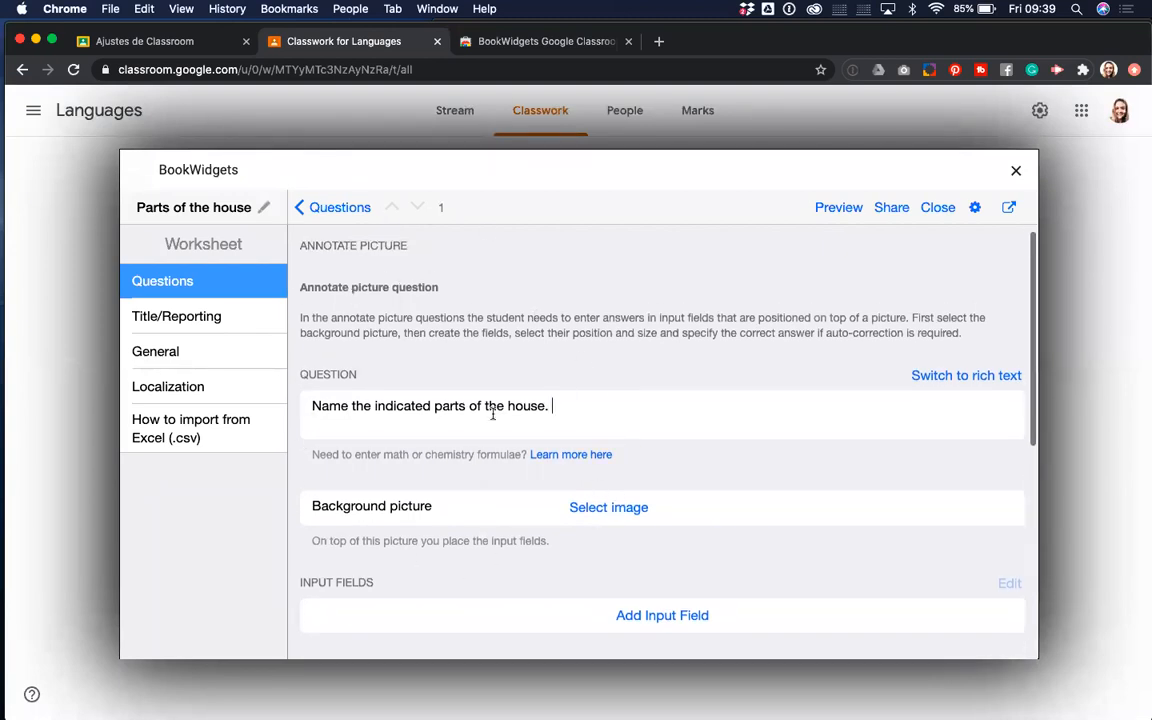
left_click(397, 418)
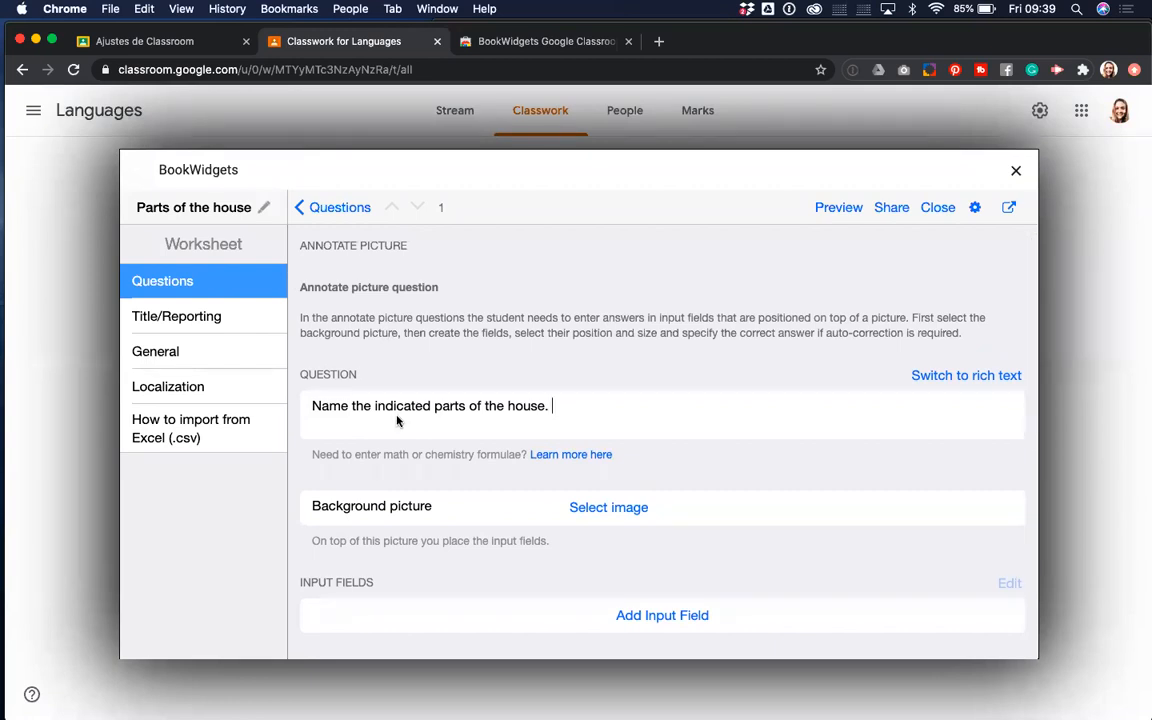
- Set the question's background picture to House.jpg from the Demo folder on the Desktop
scroll(397, 421, "down", 2)
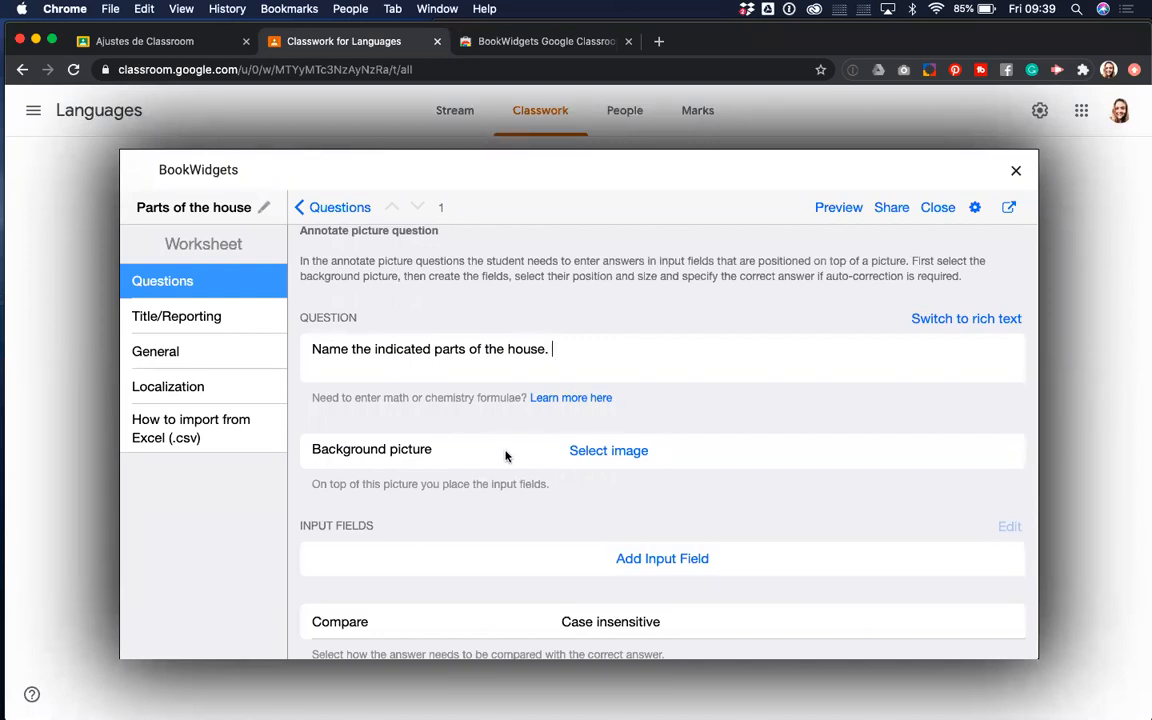
left_click(601, 453)
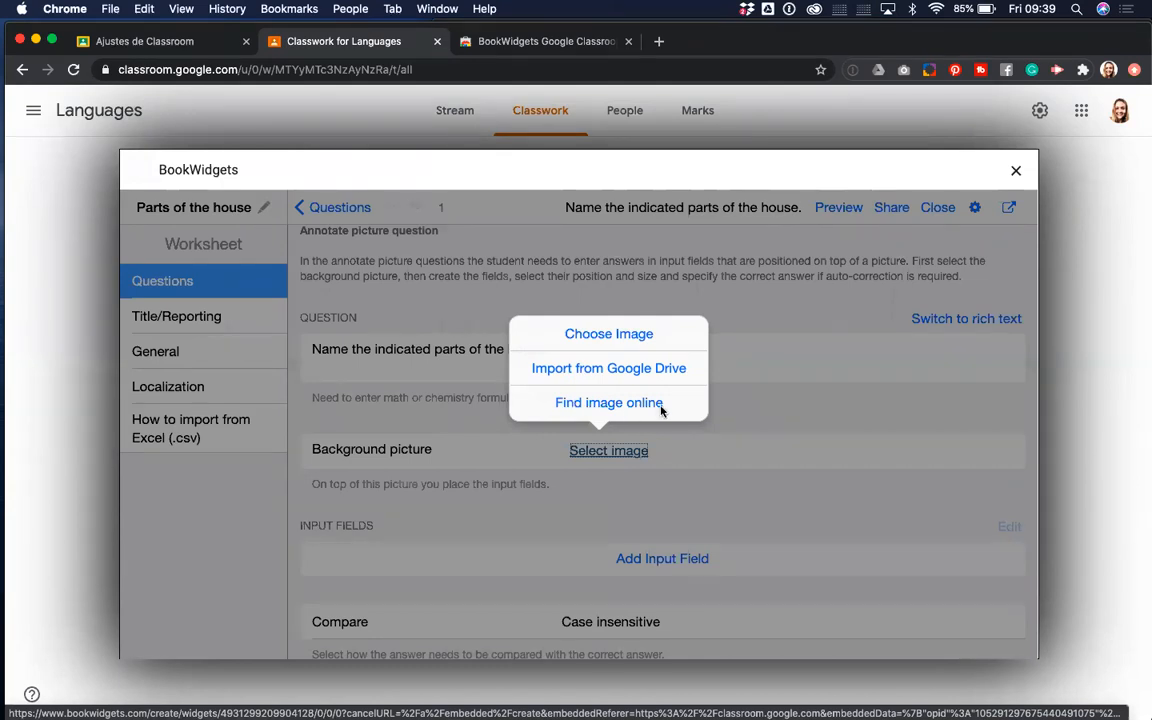
left_click(610, 336)
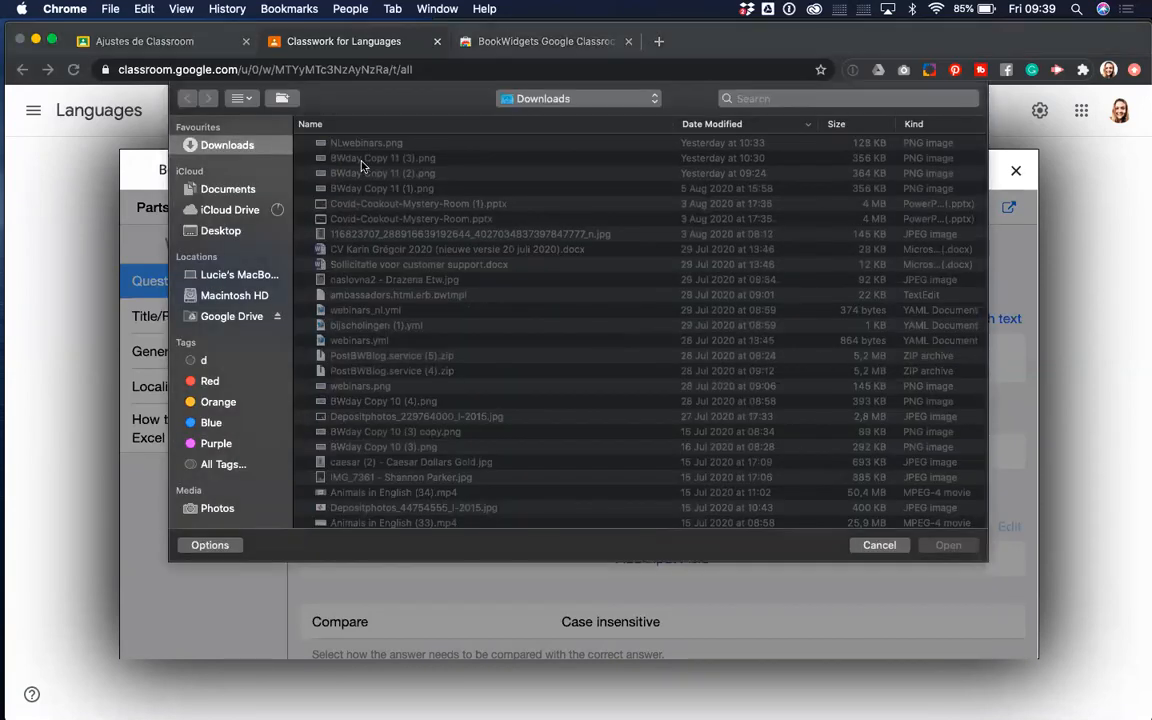
left_click(221, 230)
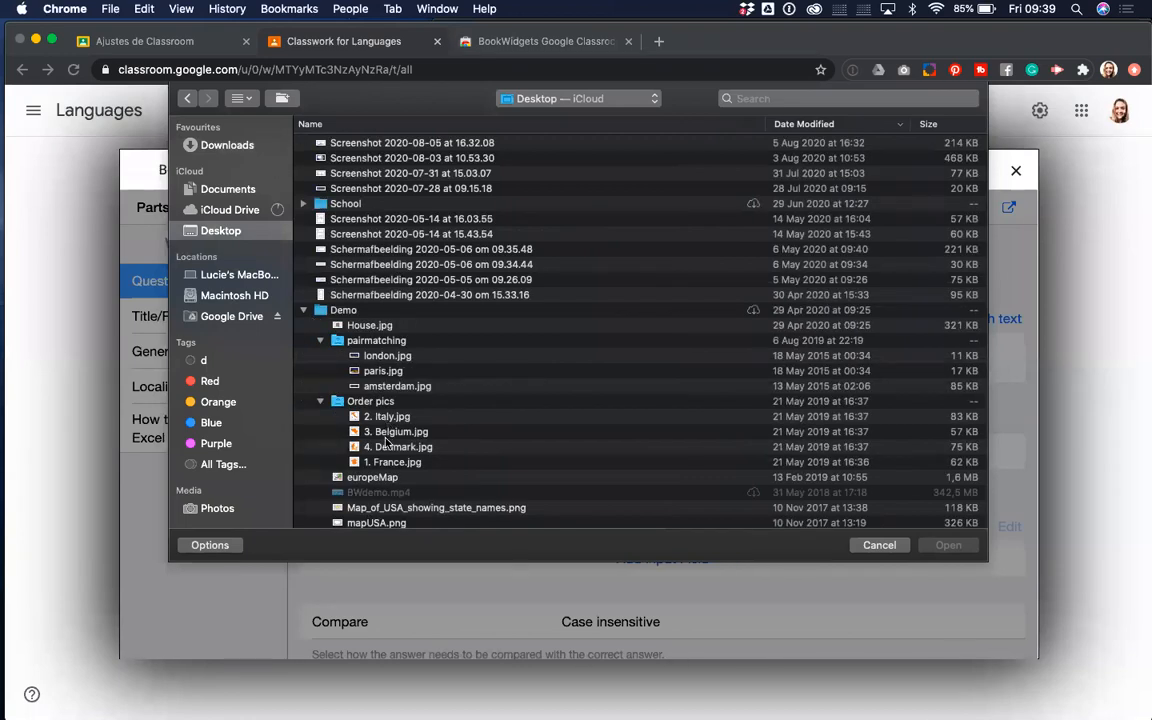
left_click(345, 325)
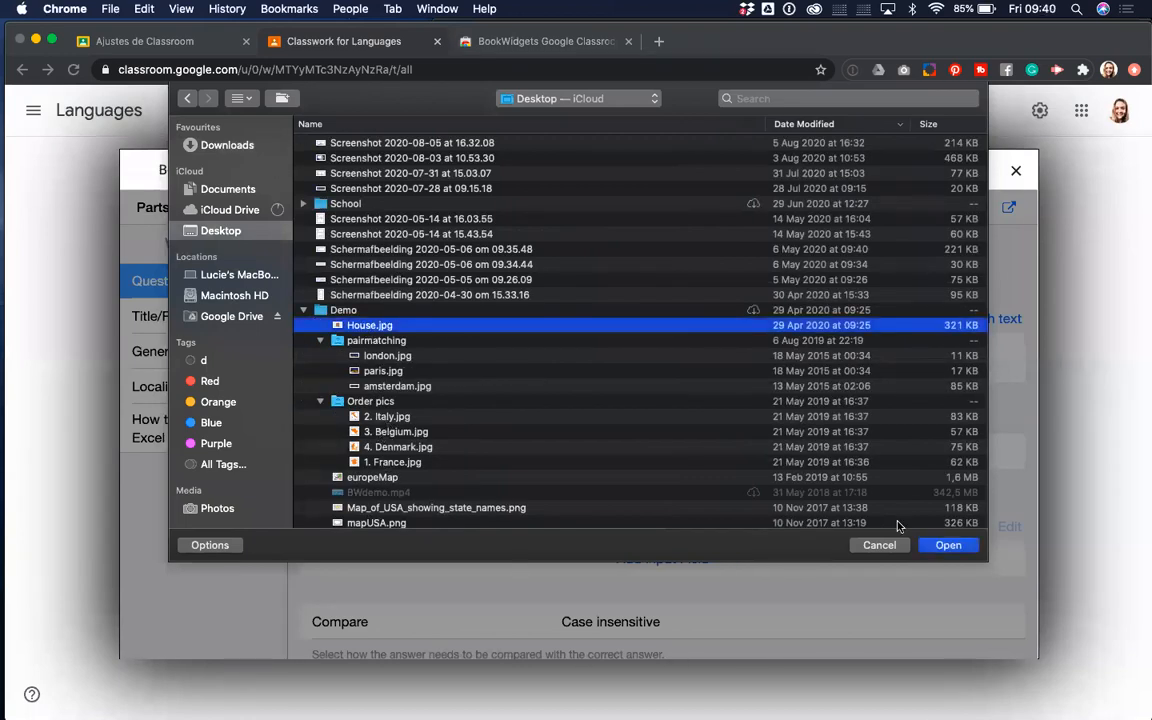
left_click(947, 545)
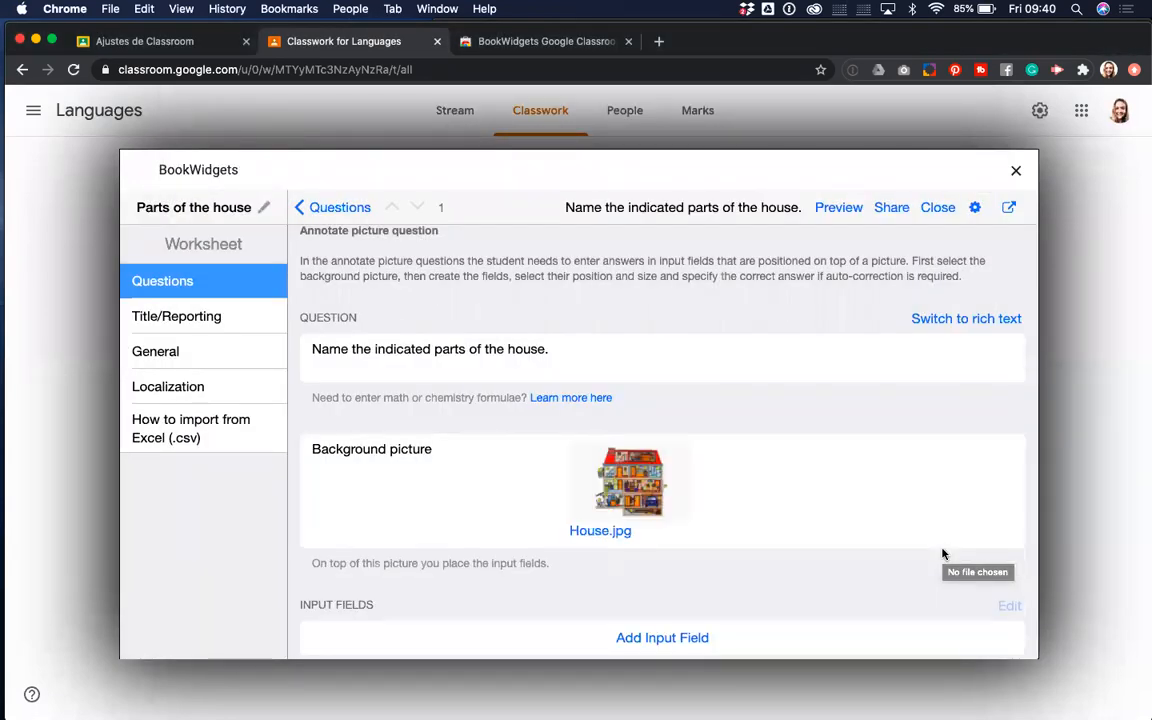
- Add an input field with the correct answer "The bathroom", its marker on room 1 and its box outside the house beside that room
scroll(942, 553, "down", 1)
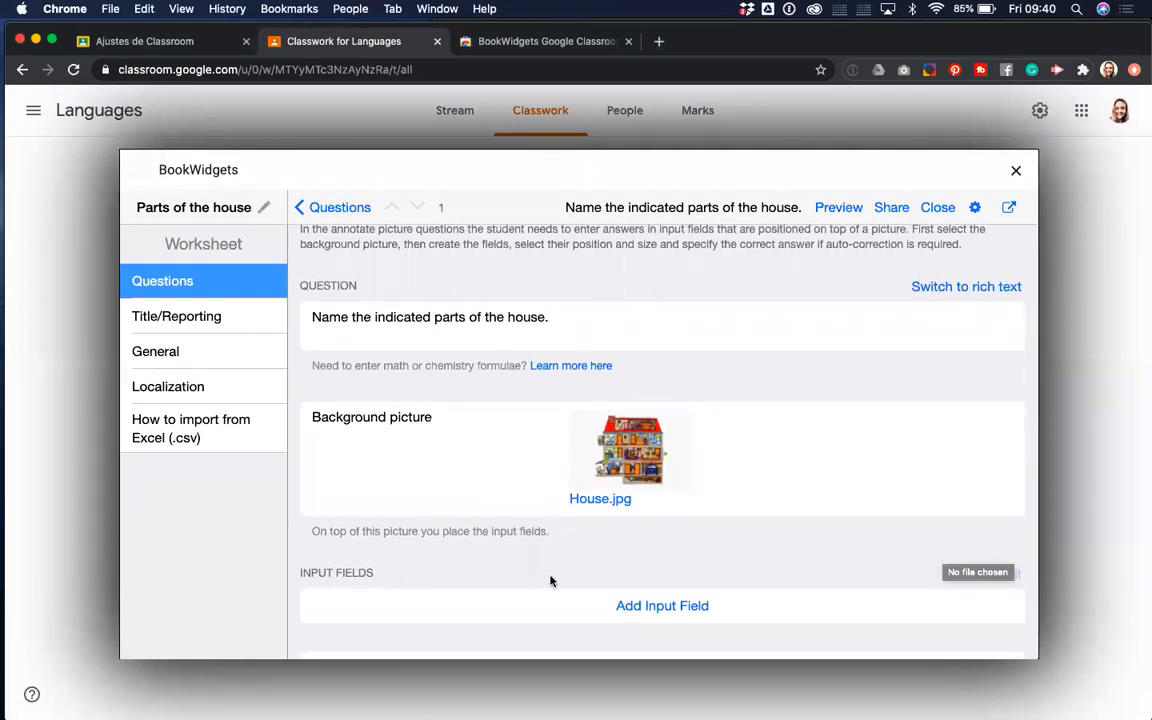
scroll(550, 581, "down", 2)
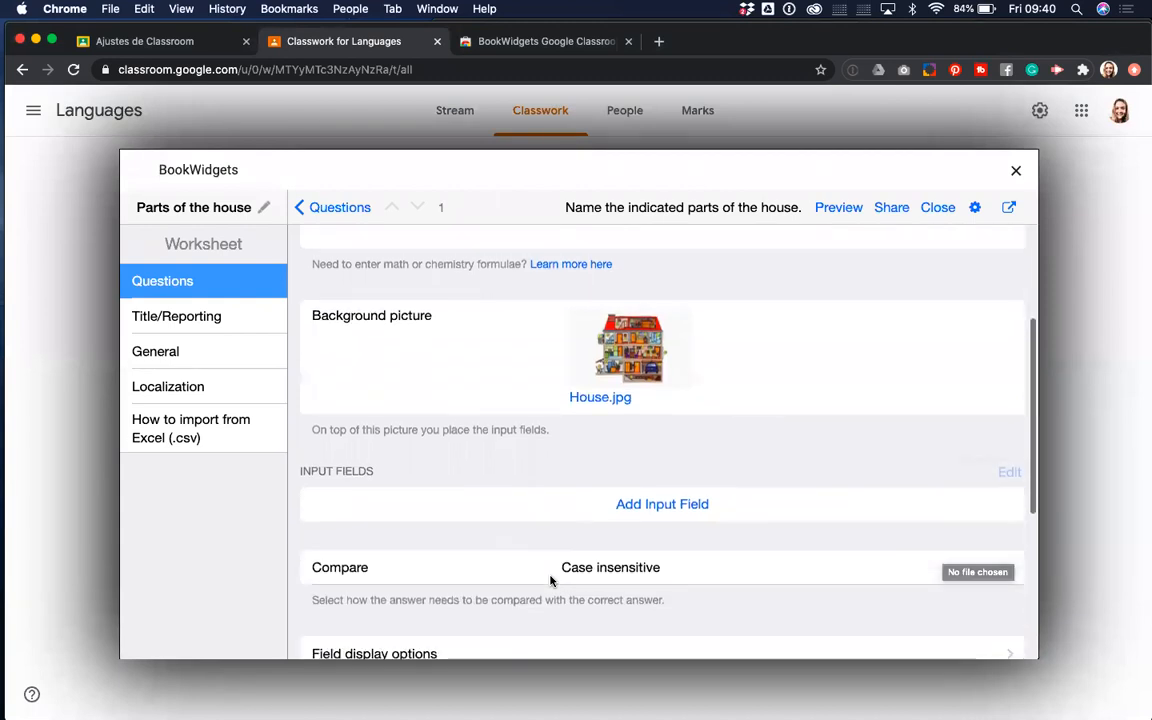
left_click(671, 504)
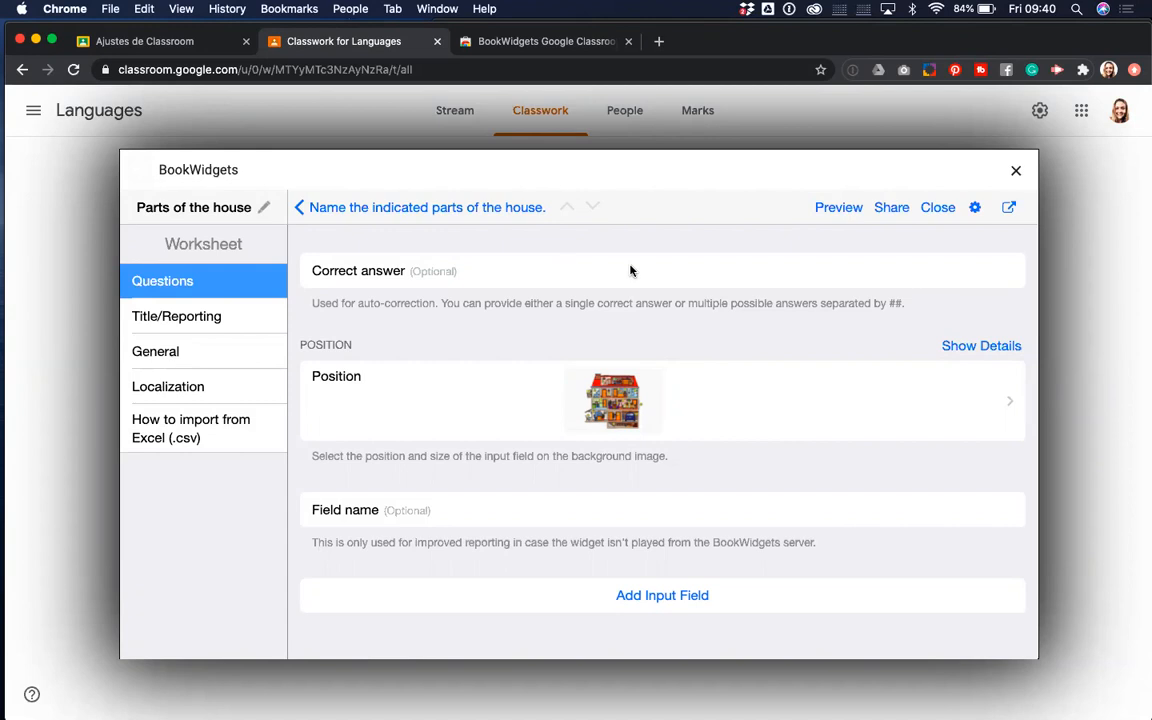
type("The bathroom")
left_click(615, 420)
left_click_drag(676, 416, 852, 401)
mouse_move(578, 462)
left_mouse_down()
mouse_move(726, 388)
mouse_move(720, 405)
left_mouse_up()
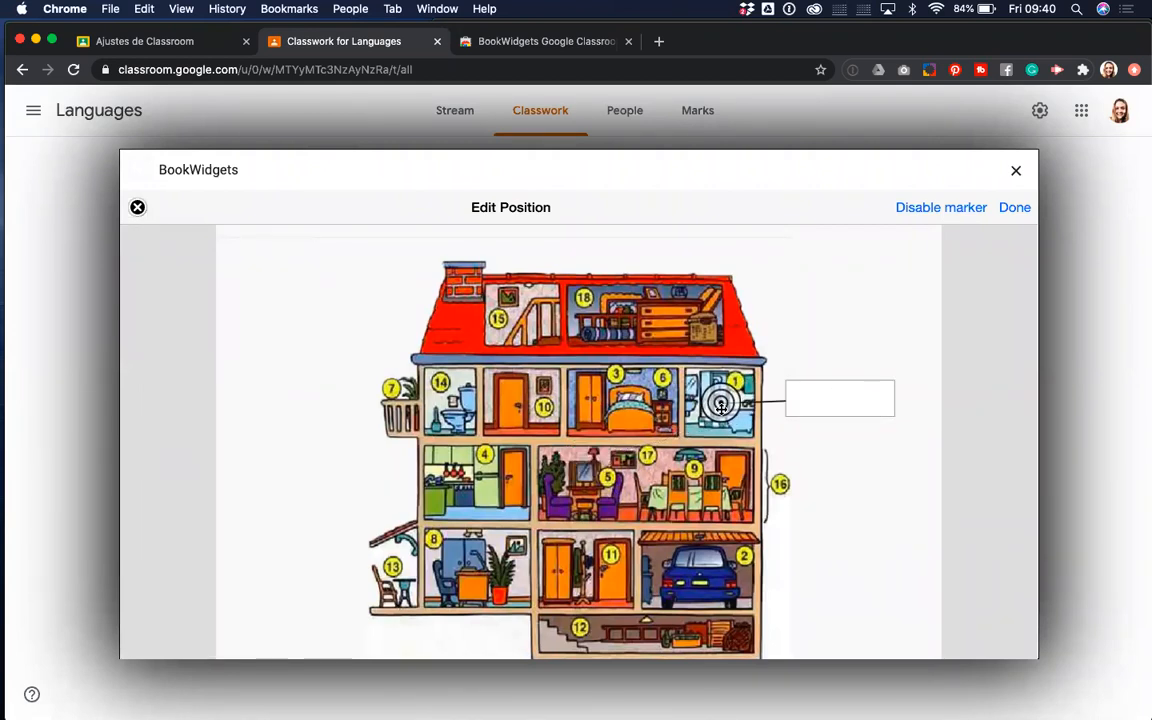
left_click(1010, 209)
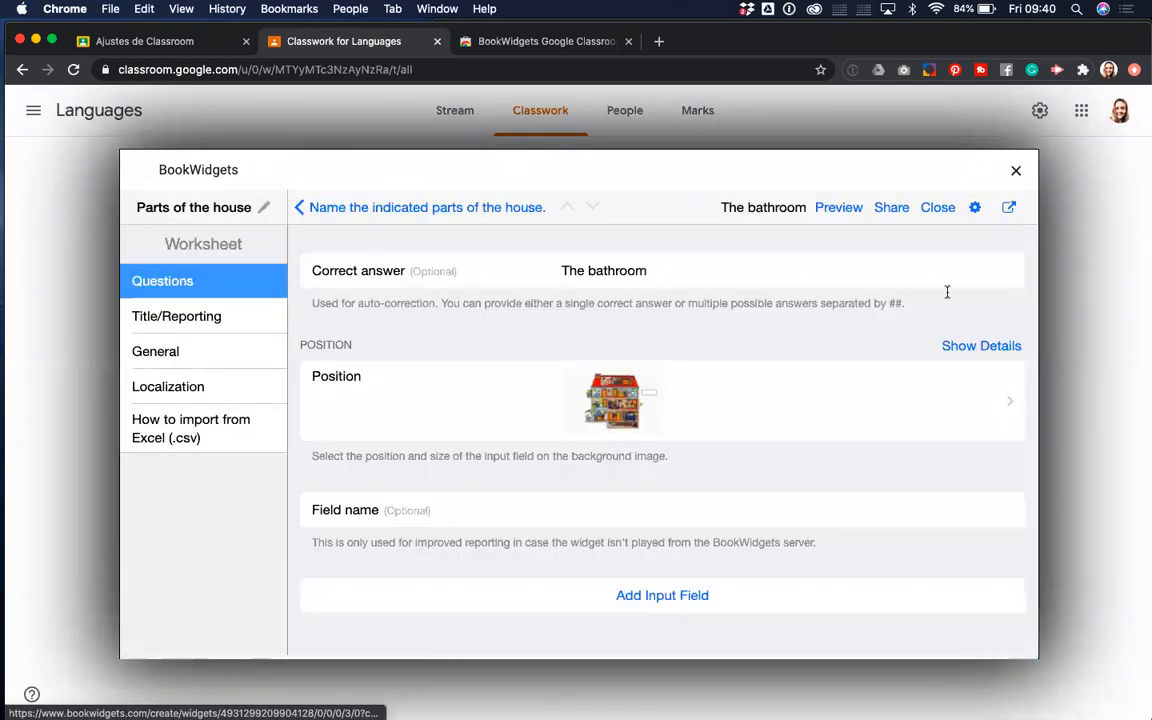
- Add an input field with the correct answer "The bedroom", its marker on room 3 and its box outside the house beyond the balcony
left_click(650, 599)
left_click(596, 270)
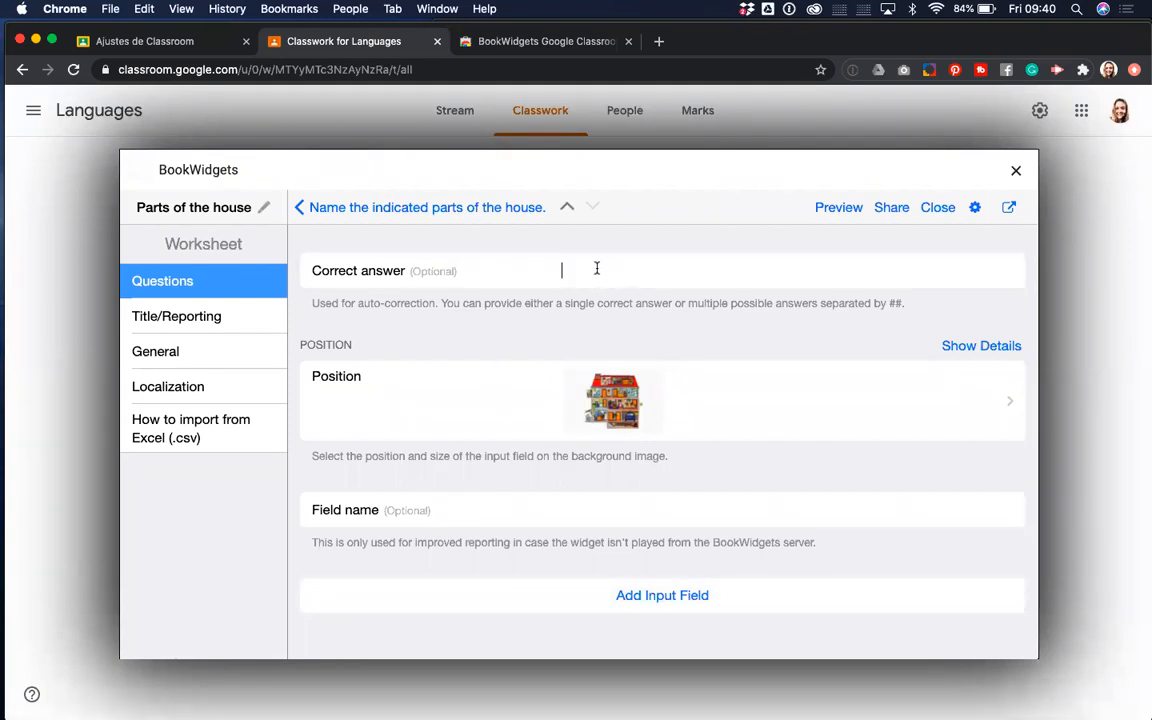
type("The bedroom")
left_click(613, 398)
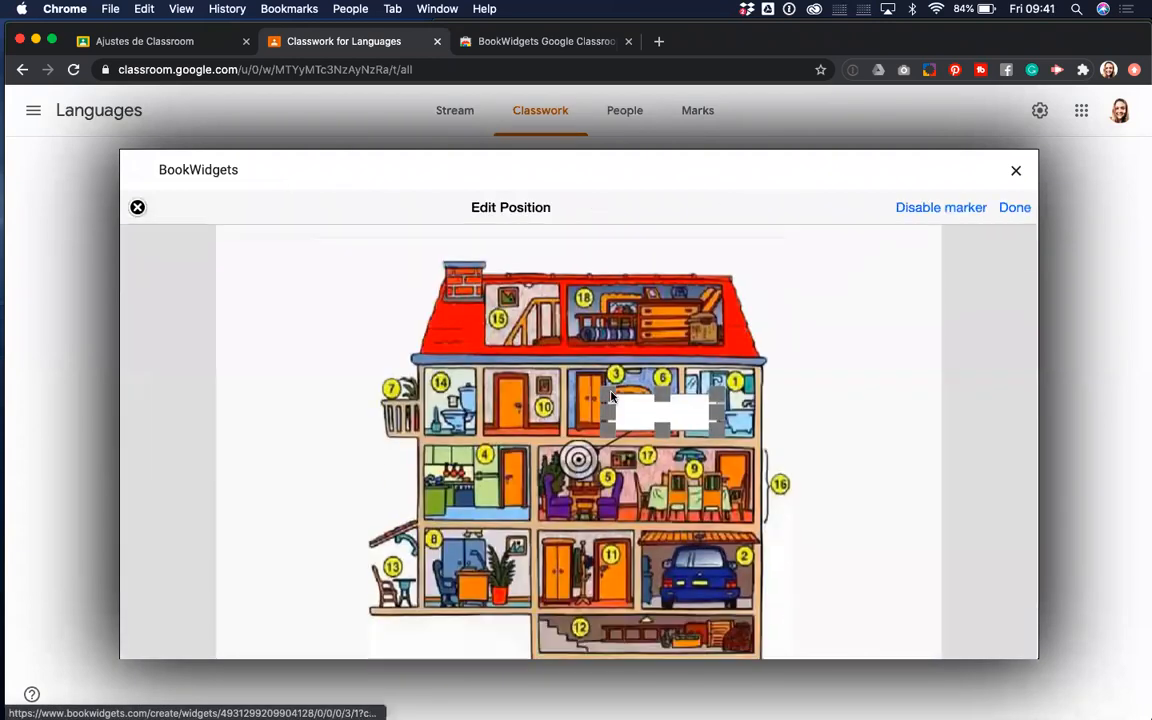
mouse_move(613, 410)
left_mouse_down()
mouse_move(626, 398)
mouse_move(611, 419)
mouse_move(303, 418)
mouse_move(309, 409)
left_mouse_up()
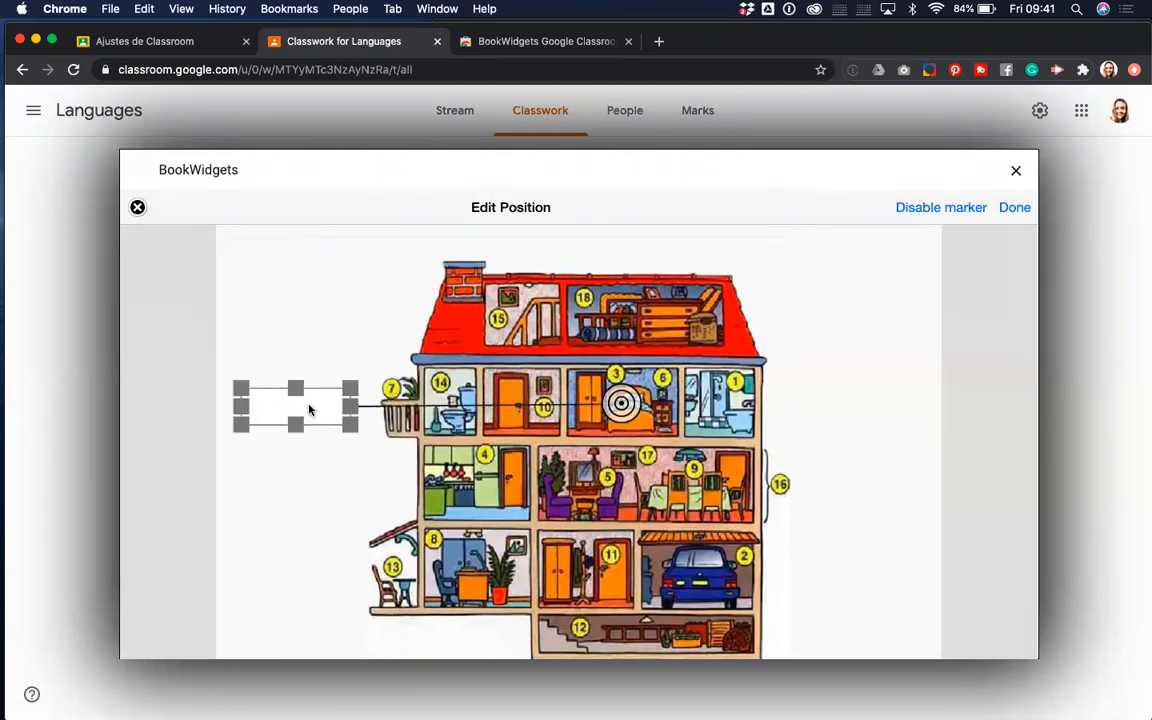
left_click(1012, 209)
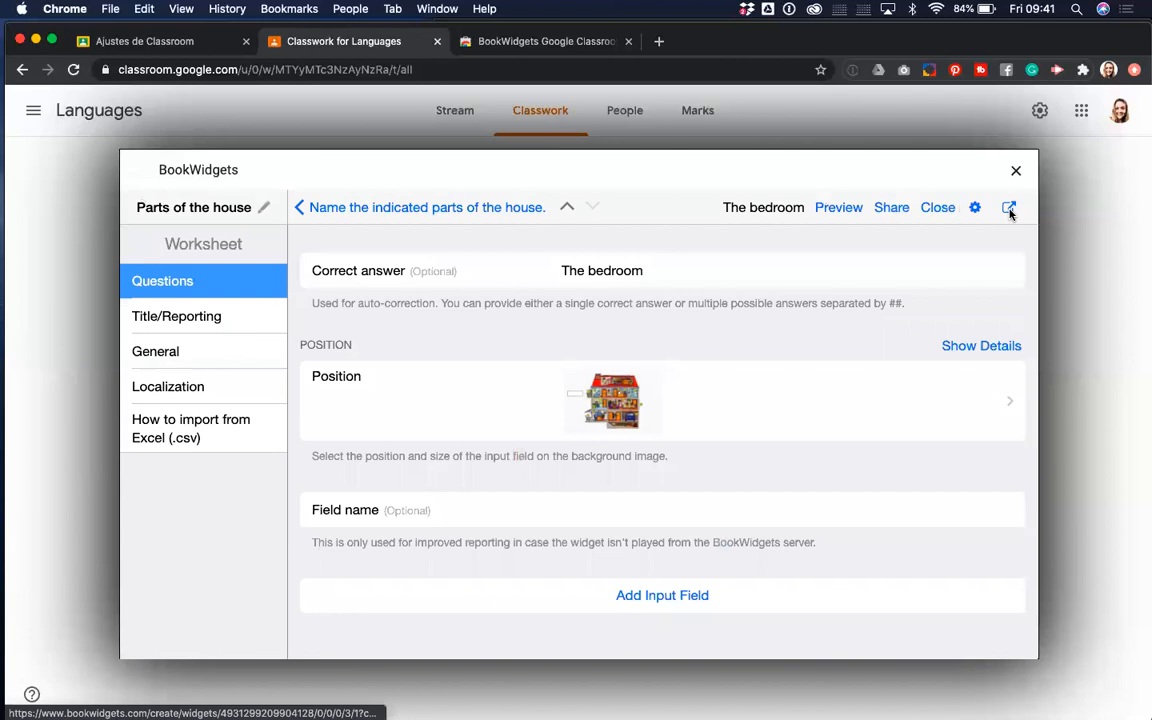
- Add an input field with the correct answer "The living room", its marker between numbers 5 and 9 and its box outside the house near number 16
left_click(661, 600)
left_click(628, 263)
type("The living room")
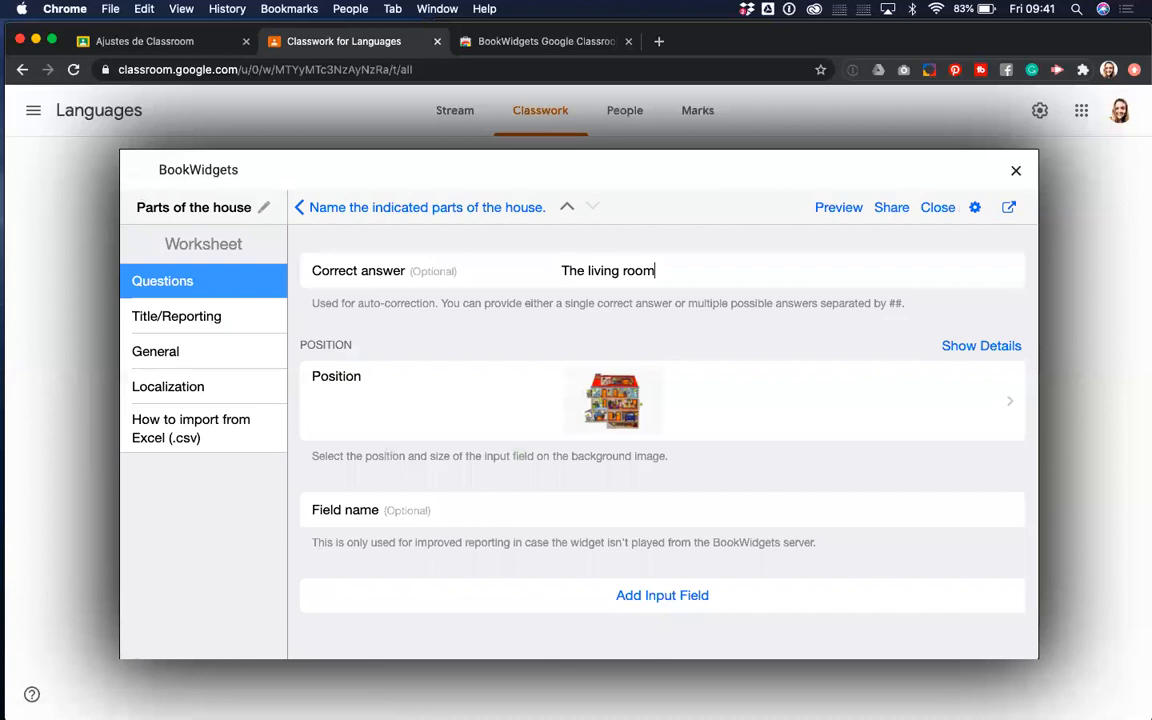
left_click(558, 358)
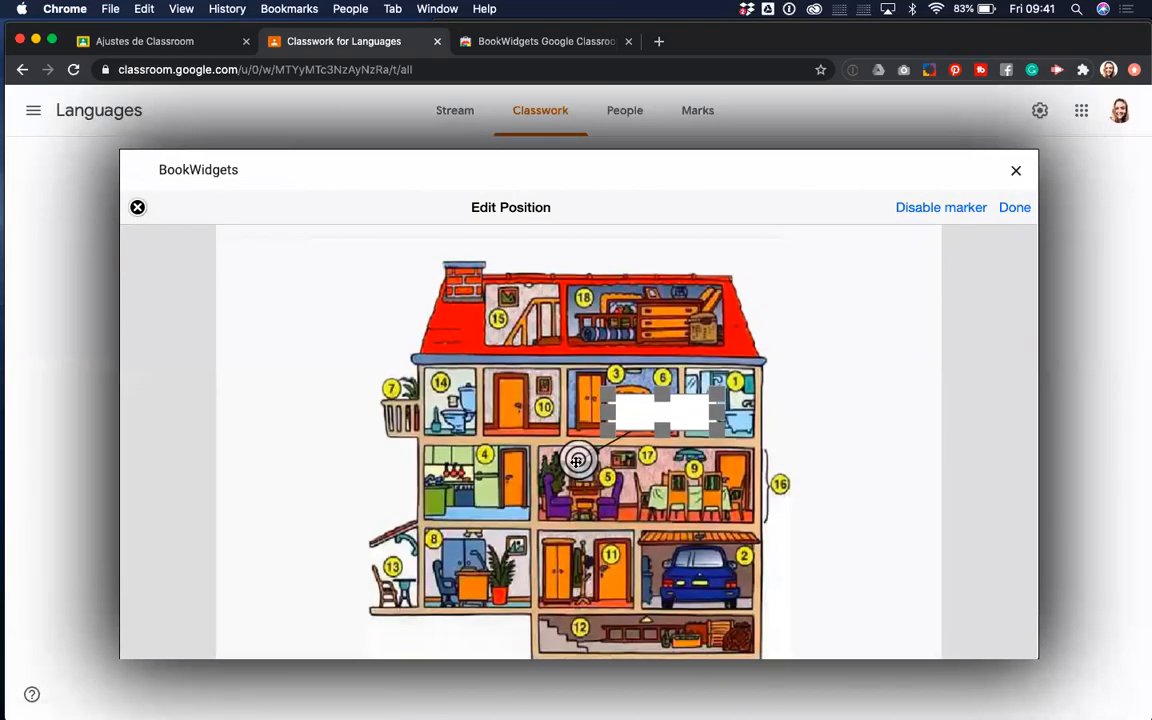
left_click_drag(581, 459, 645, 487)
mouse_move(675, 405)
left_mouse_down()
mouse_move(877, 482)
mouse_move(830, 486)
mouse_move(840, 489)
left_mouse_up()
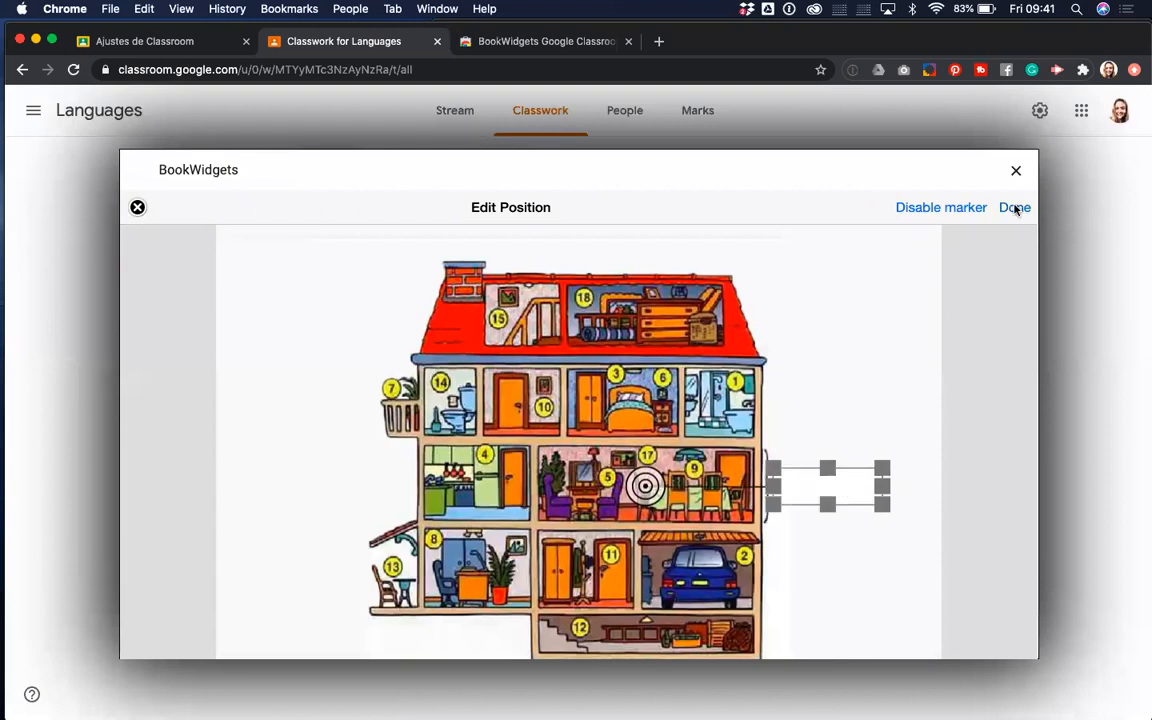
left_click(1015, 207)
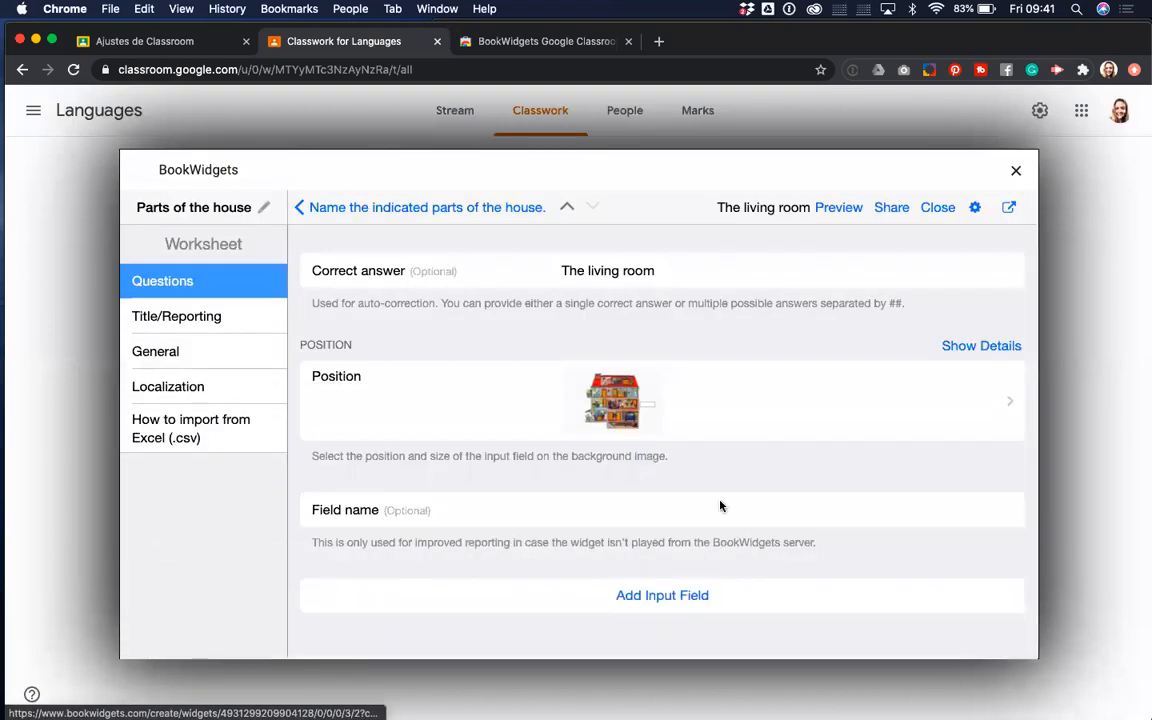
- Add an input field with the correct answer "The basement", its marker on room 12 and its box outside the house beside the basement
left_click(625, 267)
type("The basement")
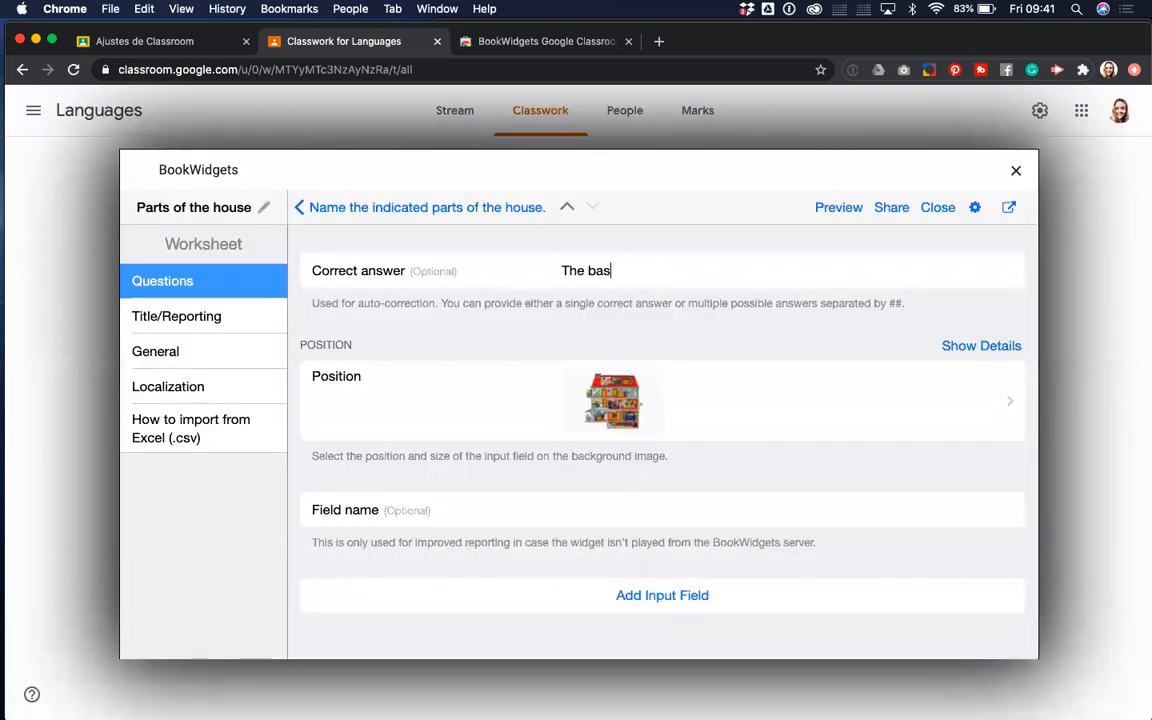
left_click(631, 387)
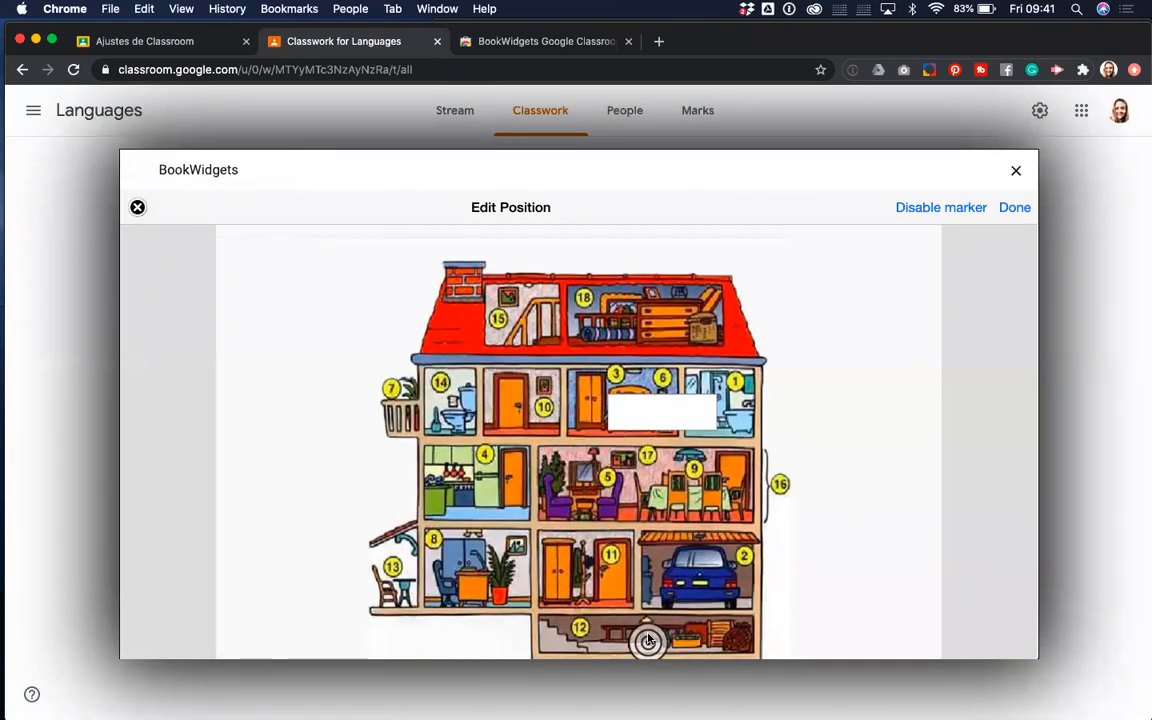
left_click_drag(672, 411, 835, 620)
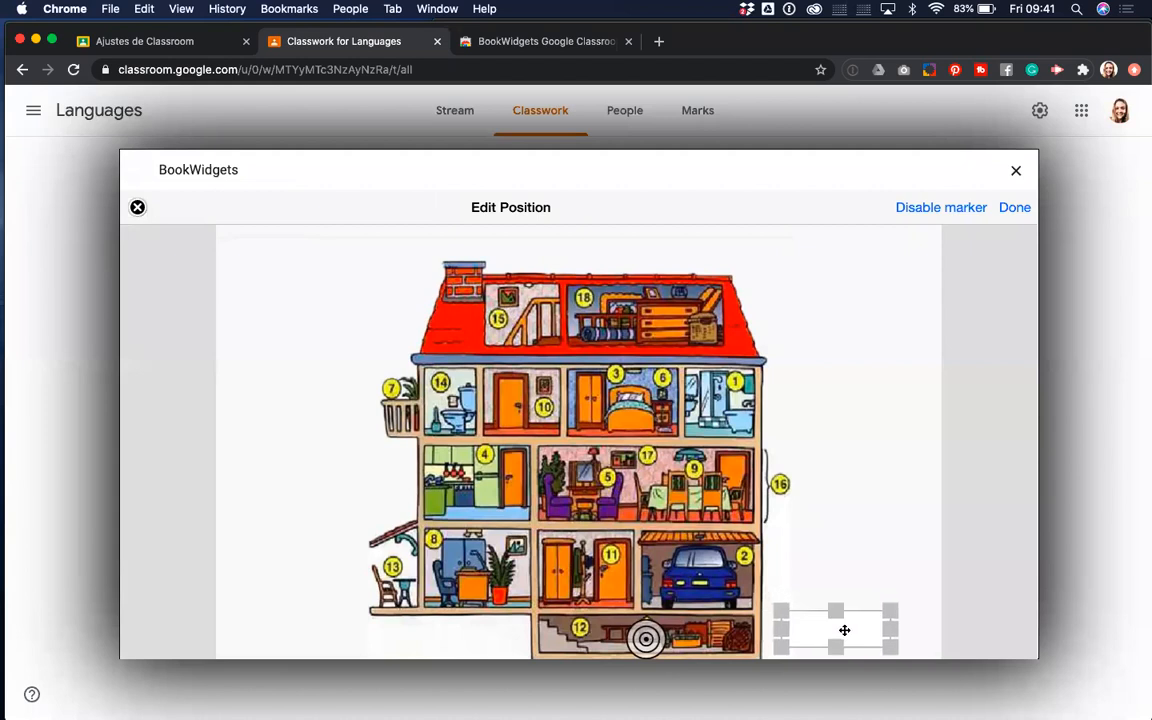
left_click(1011, 210)
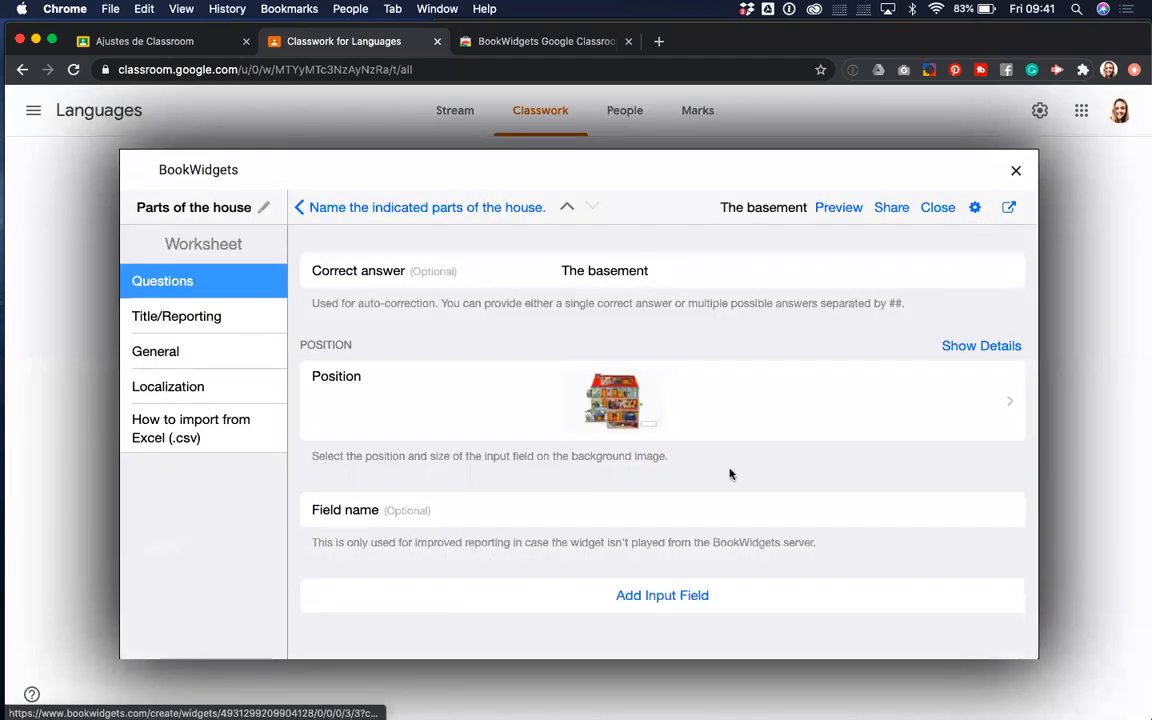
- Add an input field with the correct answer "The attic", its marker on room 18 and its box outside the house beside the roof
left_click(650, 596)
left_click(638, 267)
type("The attic")
left_click(641, 403)
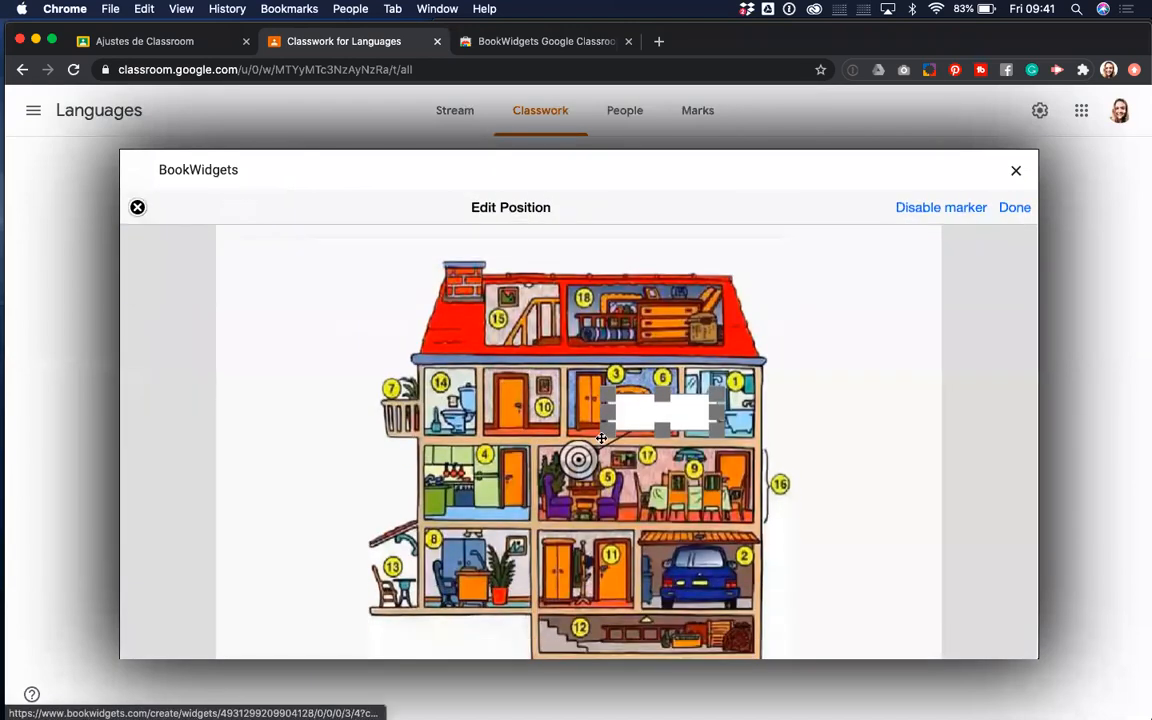
mouse_move(578, 455)
left_mouse_down()
mouse_move(584, 298)
mouse_move(640, 316)
left_mouse_up()
mouse_move(678, 422)
left_mouse_down()
mouse_move(763, 342)
mouse_move(835, 319)
left_mouse_up()
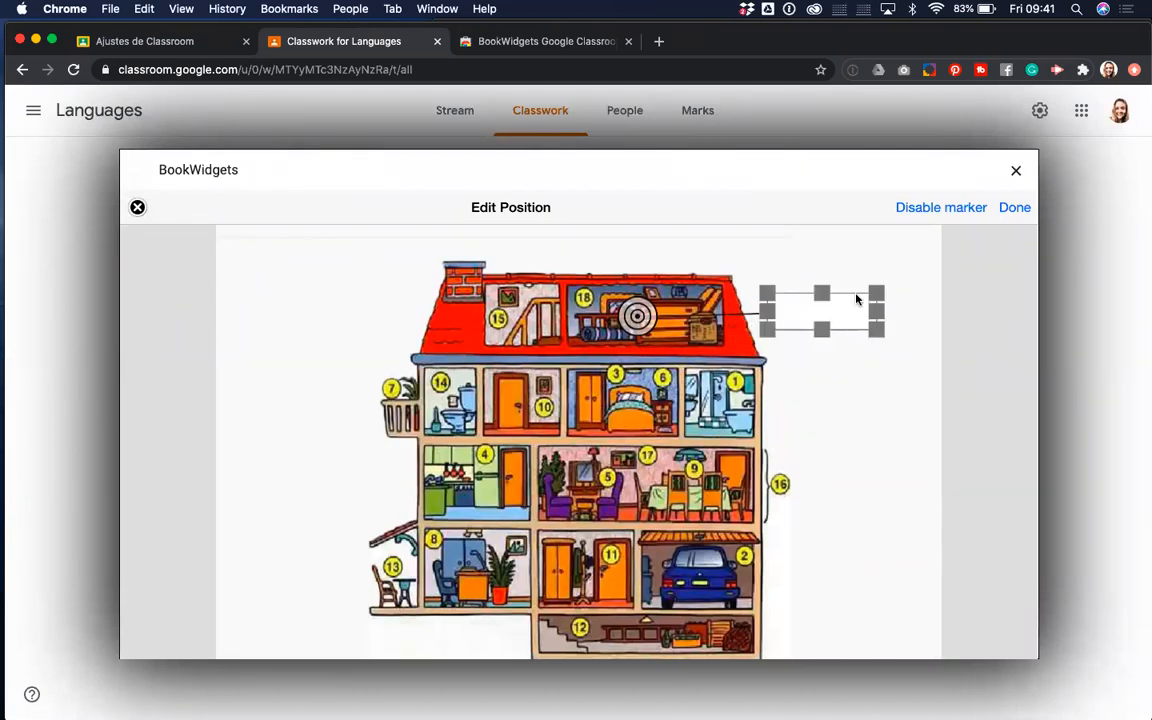
left_click(1016, 207)
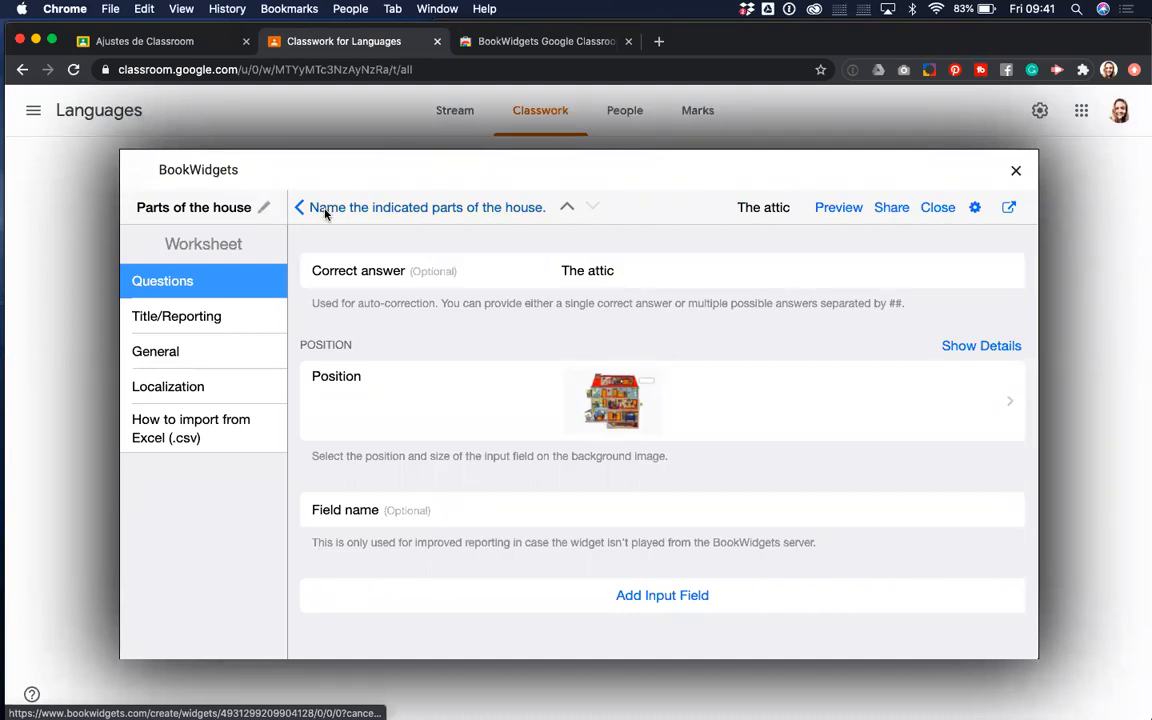
- Return to the annotate picture question and review its input fields and answer comparison choices, keeping the comparison at Case insensitive
left_click(328, 209)
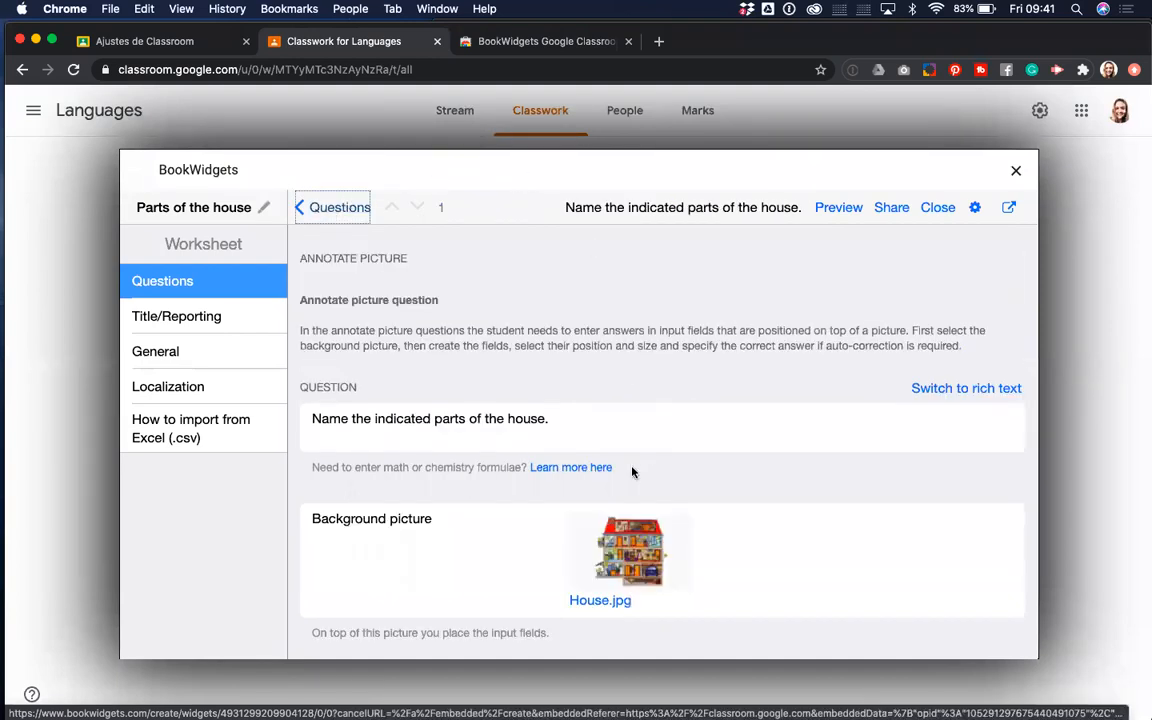
scroll(570, 445, "down", 2)
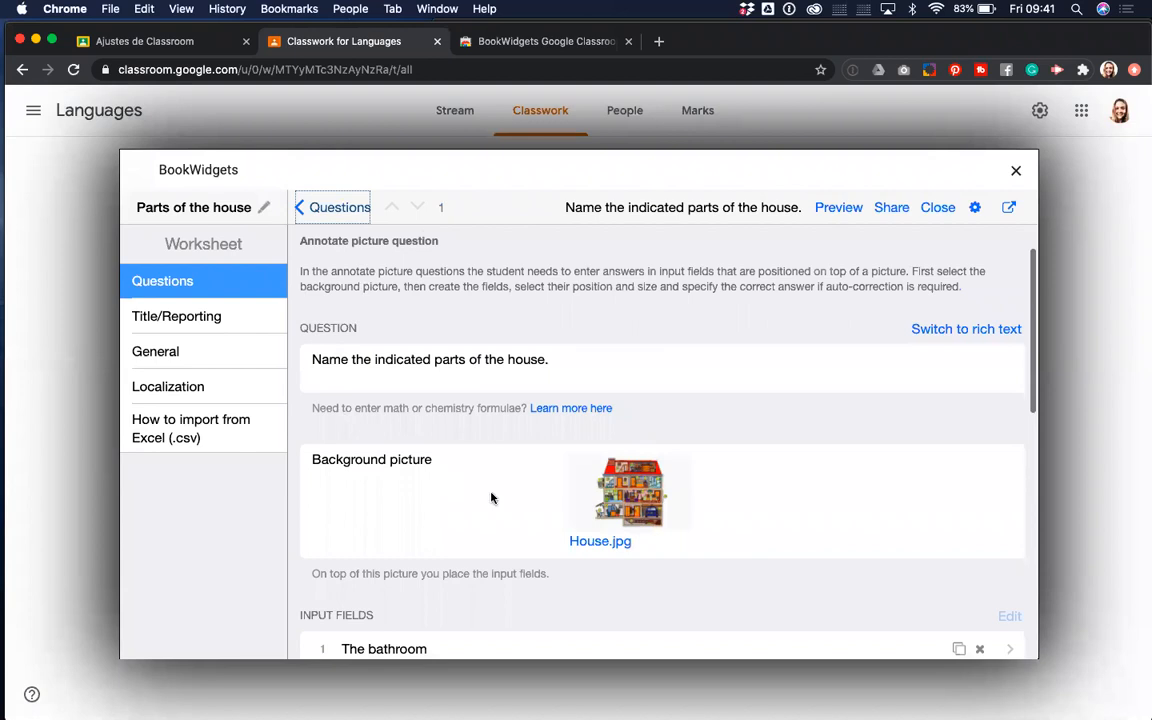
scroll(491, 496, "down", 1)
scroll(625, 445, "down", 2)
scroll(625, 445, "down", 2)
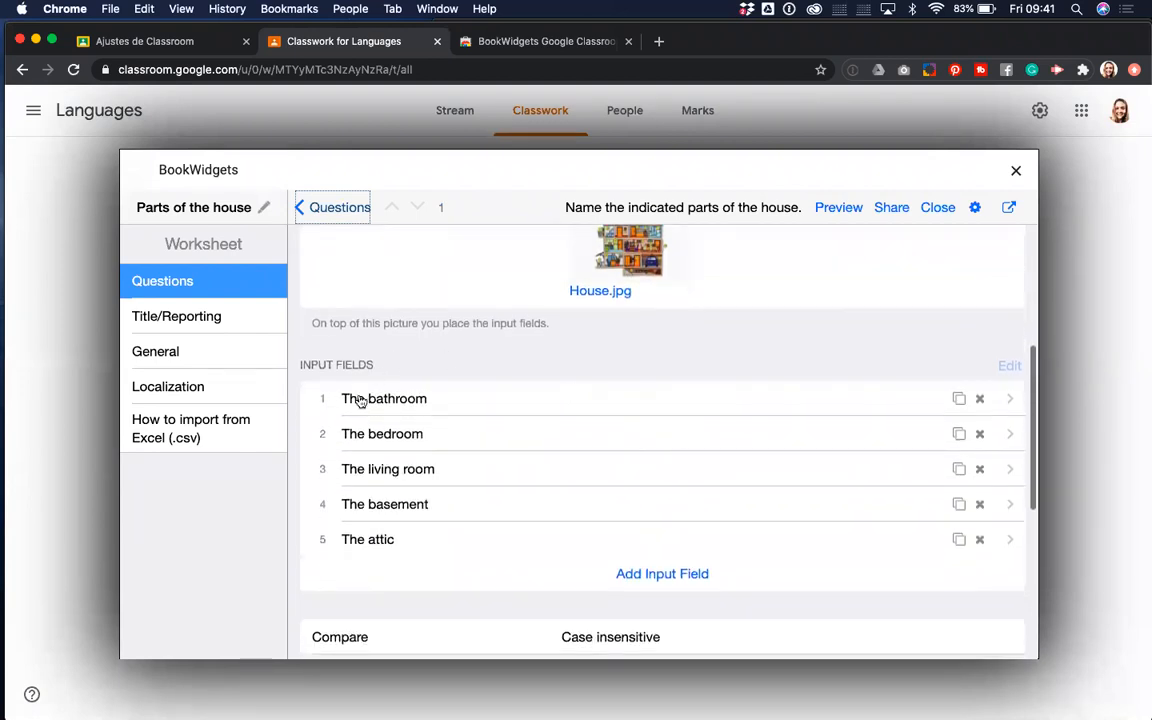
scroll(444, 545, "down", 2)
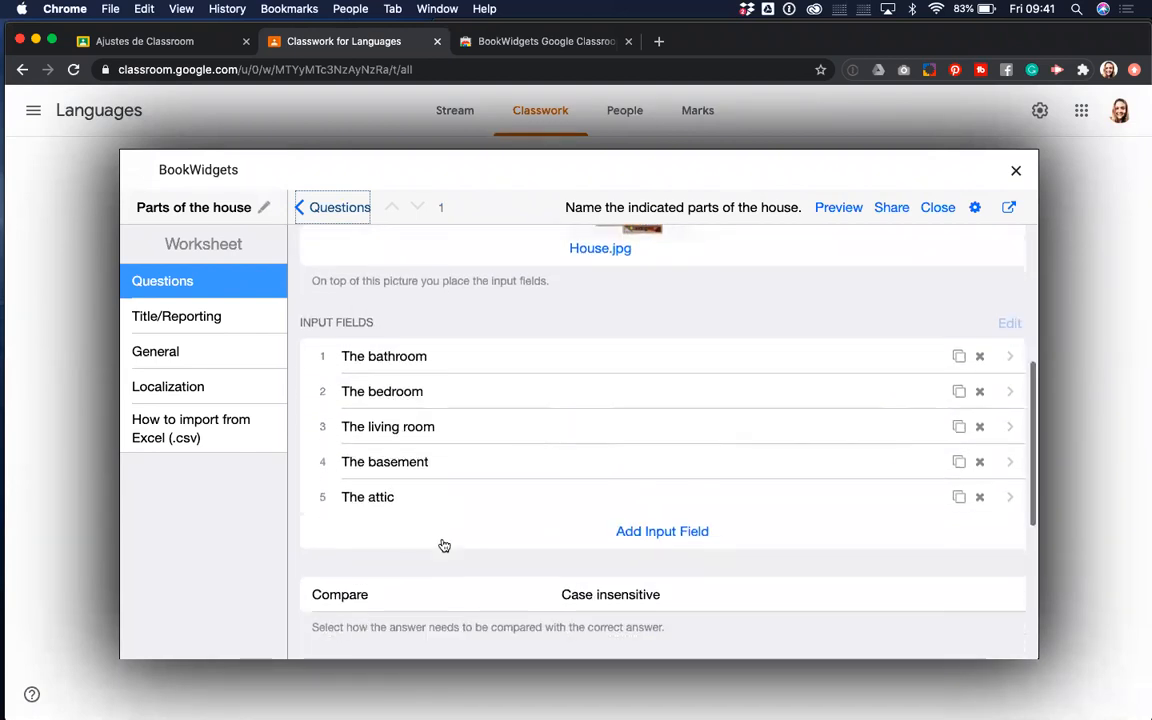
scroll(442, 540, "down", 1)
scroll(444, 541, "down", 1)
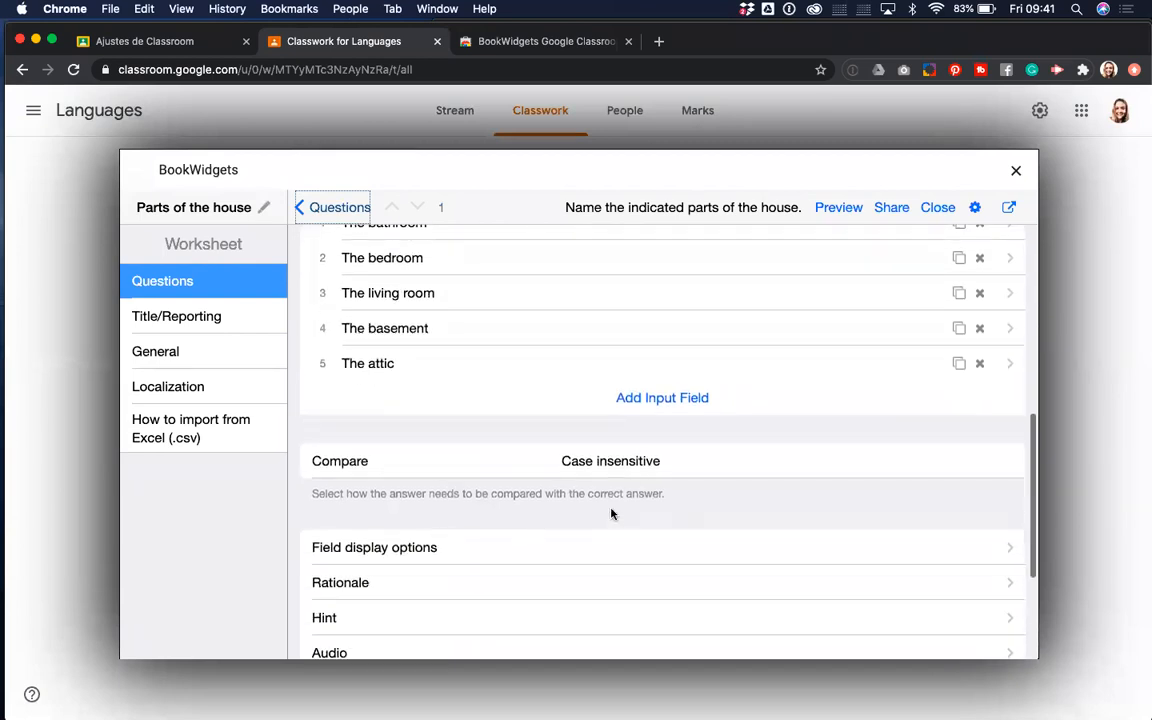
scroll(490, 556, "down", 1)
scroll(490, 556, "down", 1)
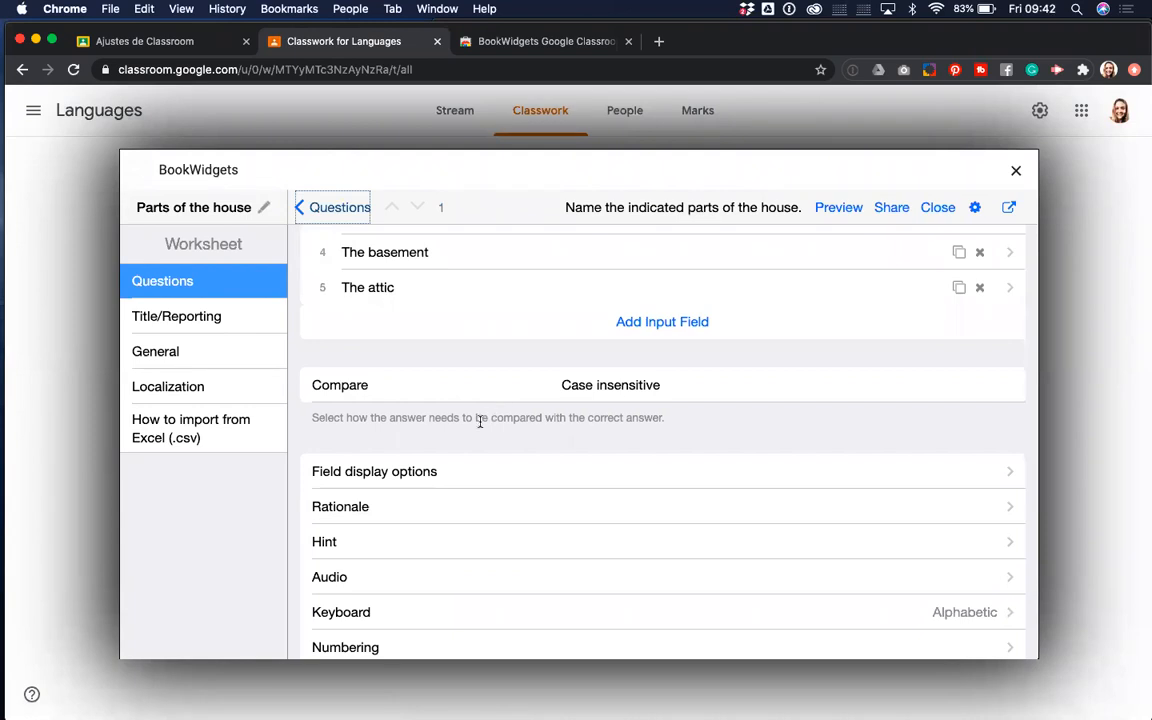
left_click(628, 390)
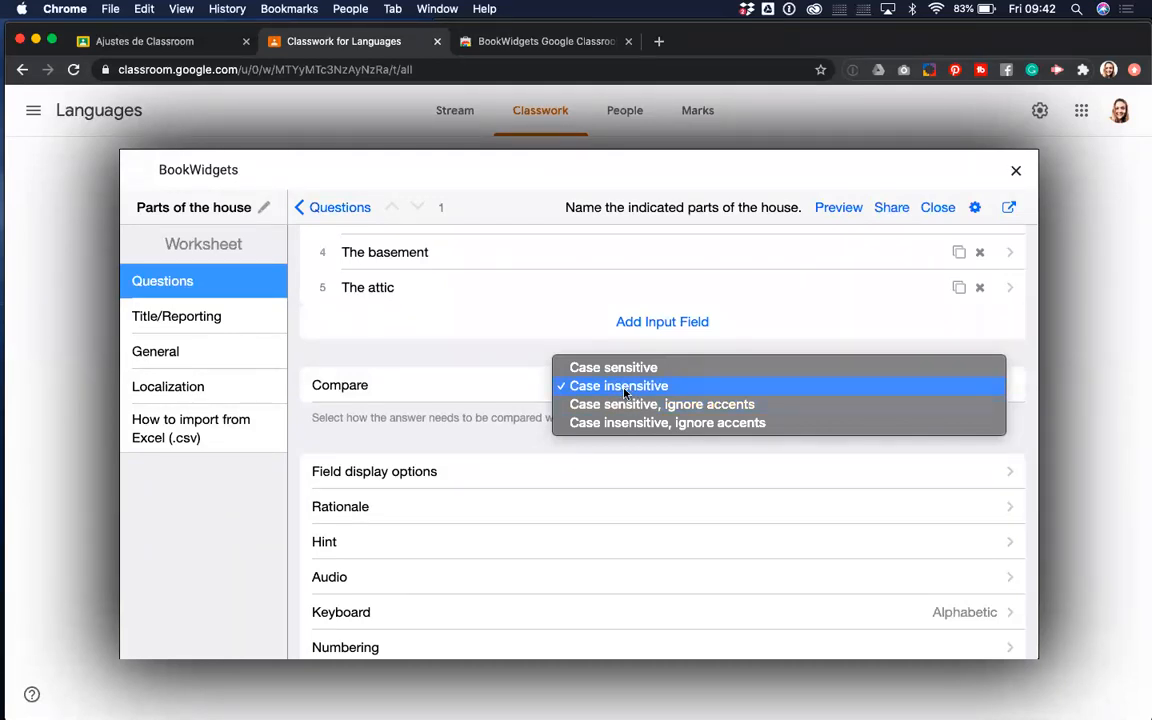
left_click(624, 393)
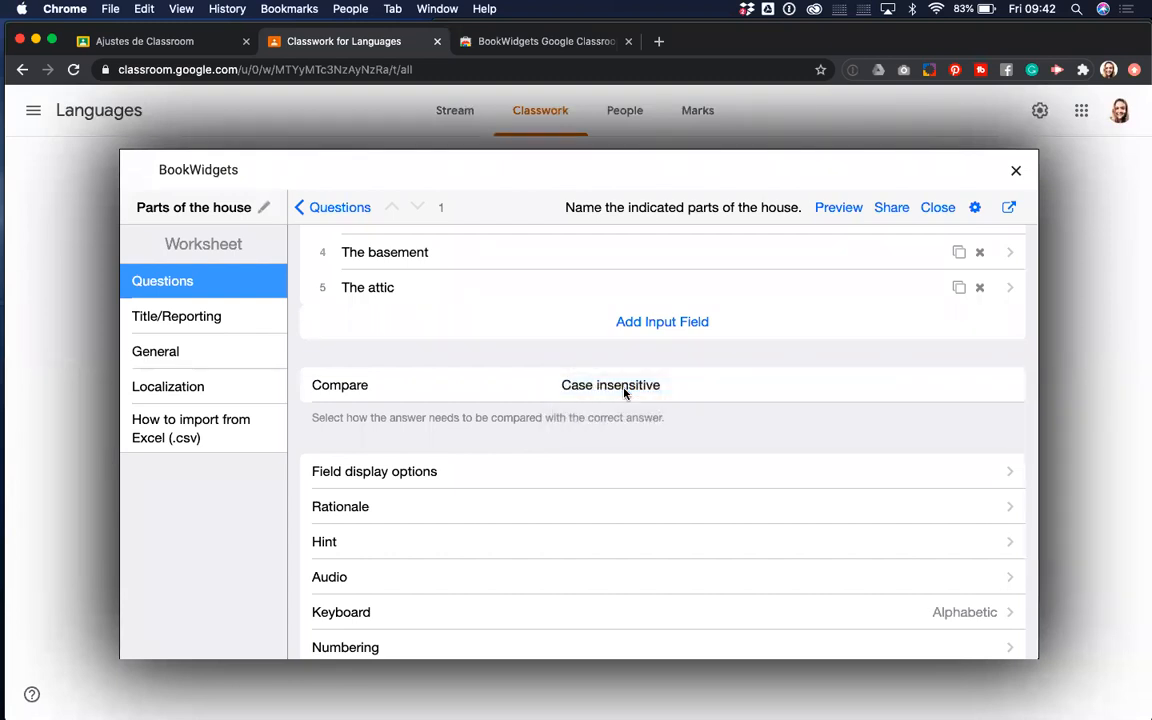
- Try a scoring weight of 0.5 for the question, restore it to 1 and return to the worksheet's question list
scroll(616, 437, "down", 2)
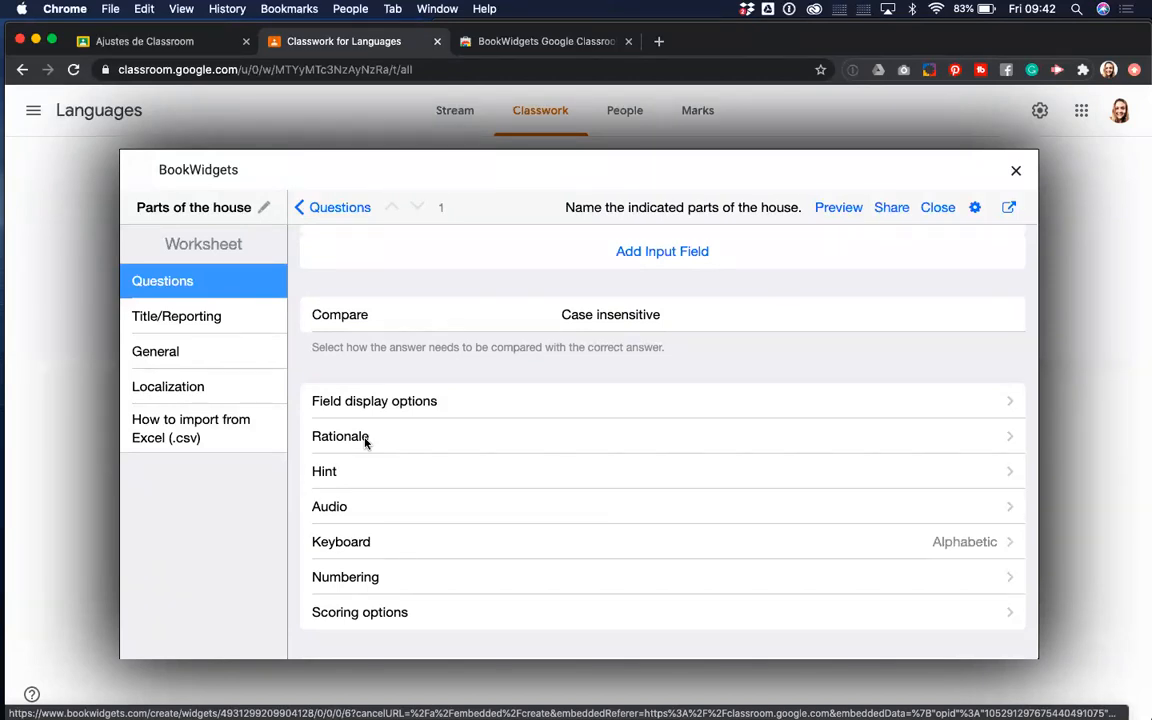
left_click(350, 614)
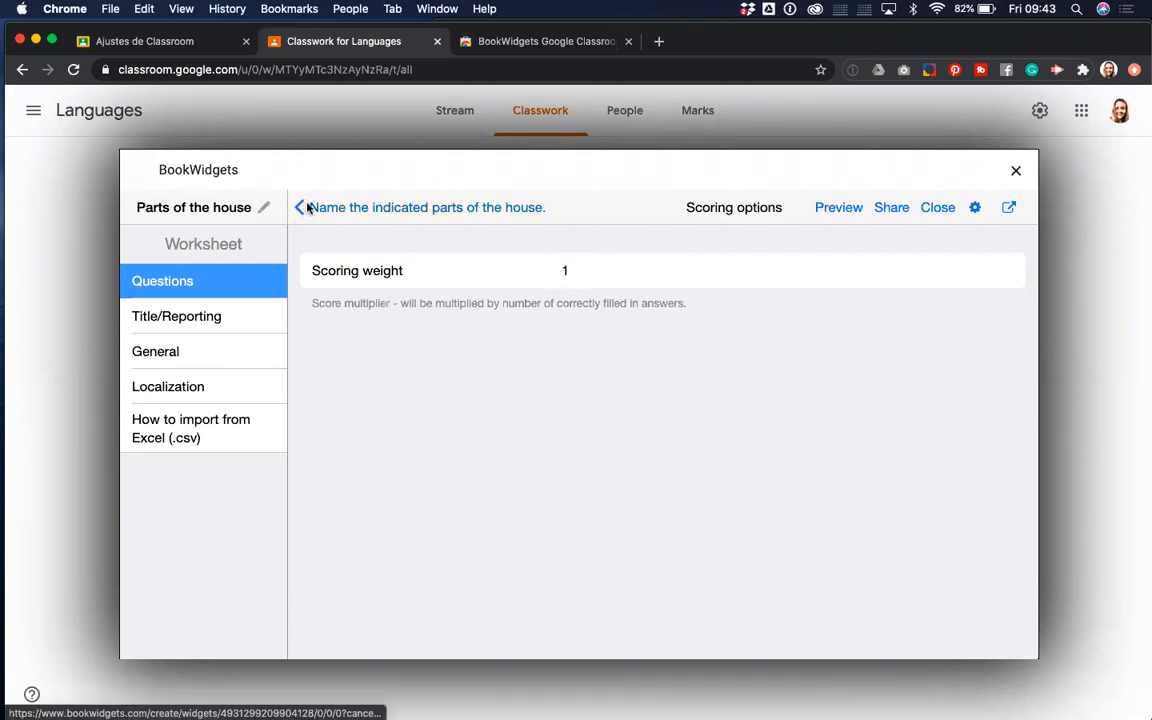
left_click_drag(571, 273, 554, 276)
type("0.5")
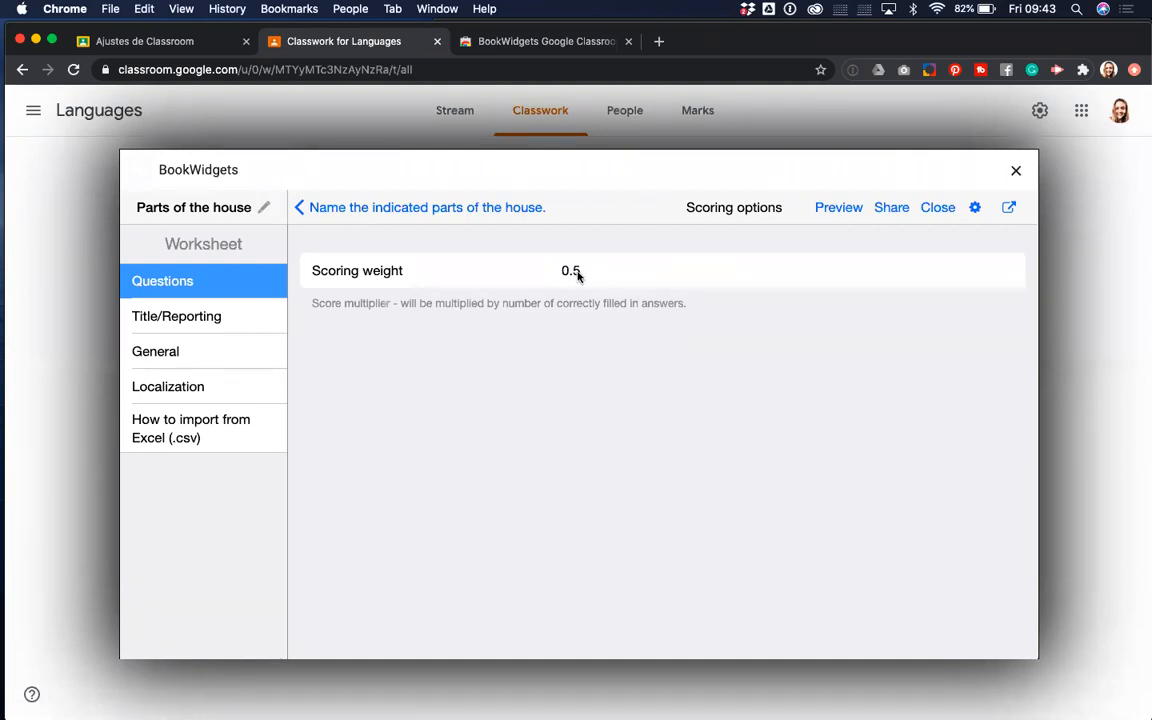
left_click_drag(578, 272, 563, 277)
type("1")
left_click(319, 207)
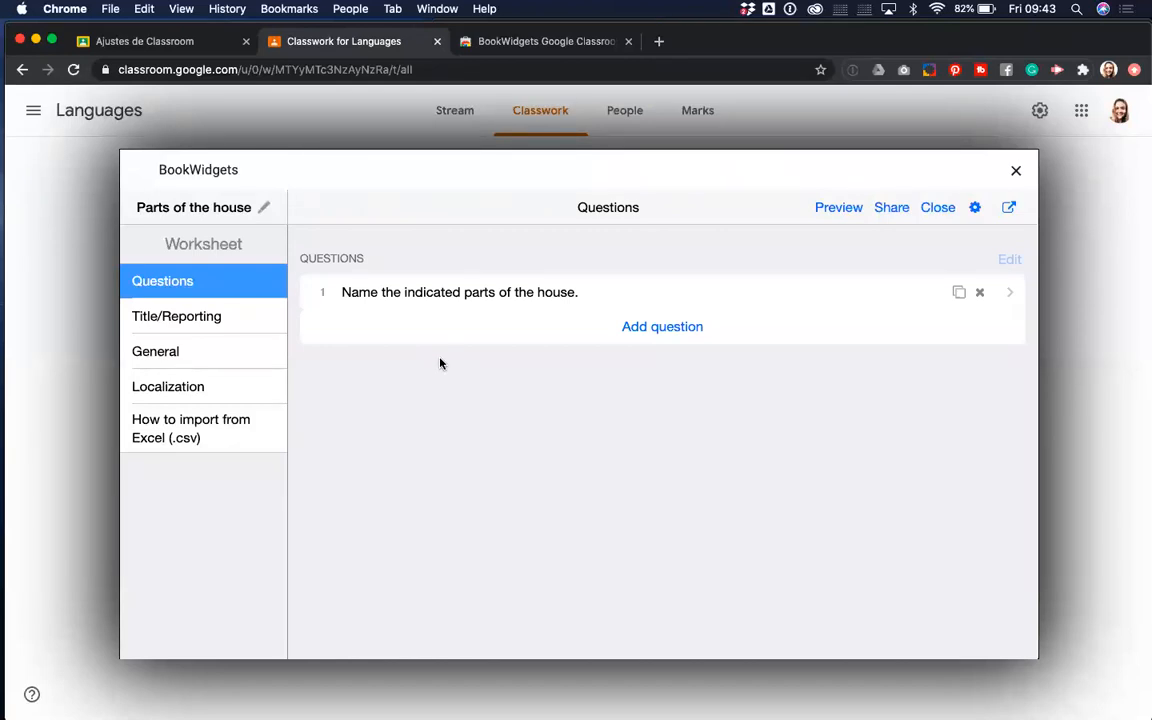
- Add an Audio - Picture Match question to the worksheet as its second question
left_click(651, 334)
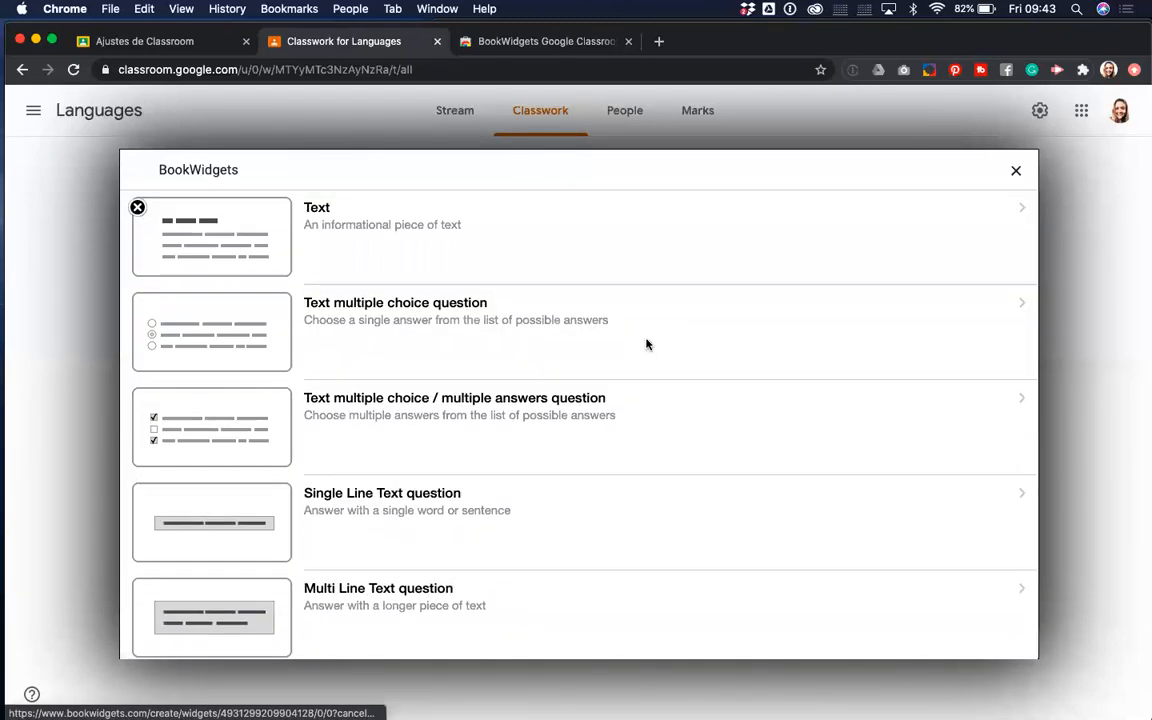
scroll(528, 528, "down", 5)
scroll(528, 528, "down", 10)
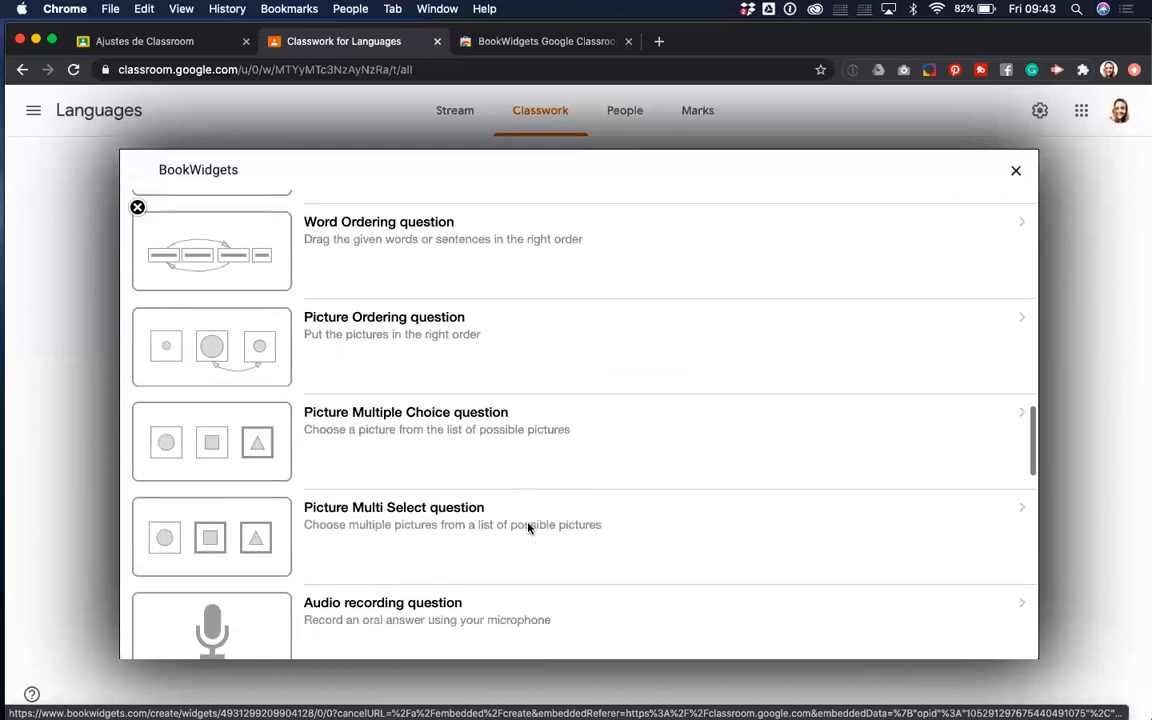
scroll(528, 528, "down", 2)
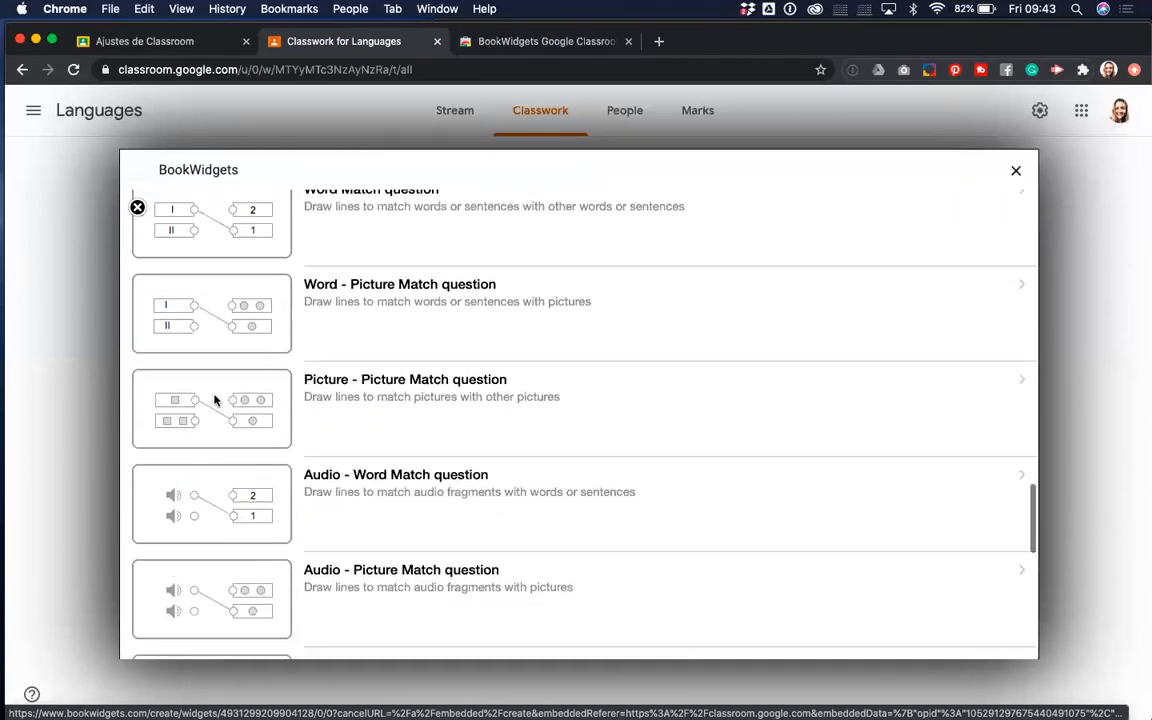
scroll(393, 586, "down", 2)
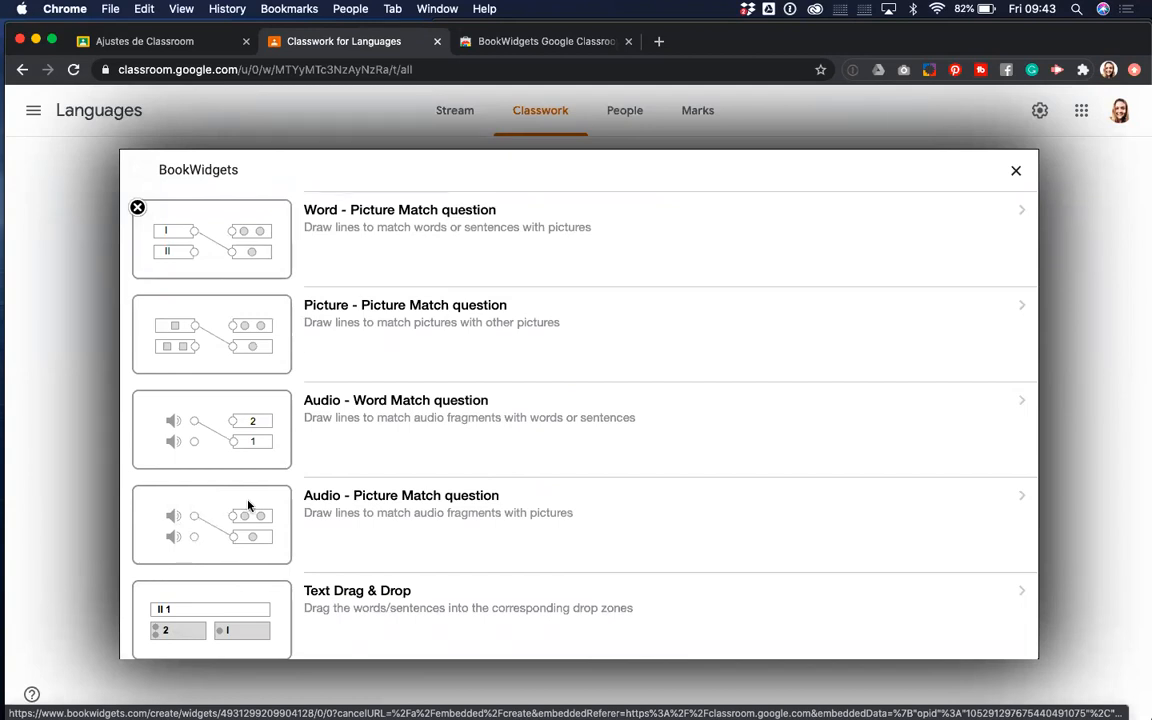
left_click(366, 509)
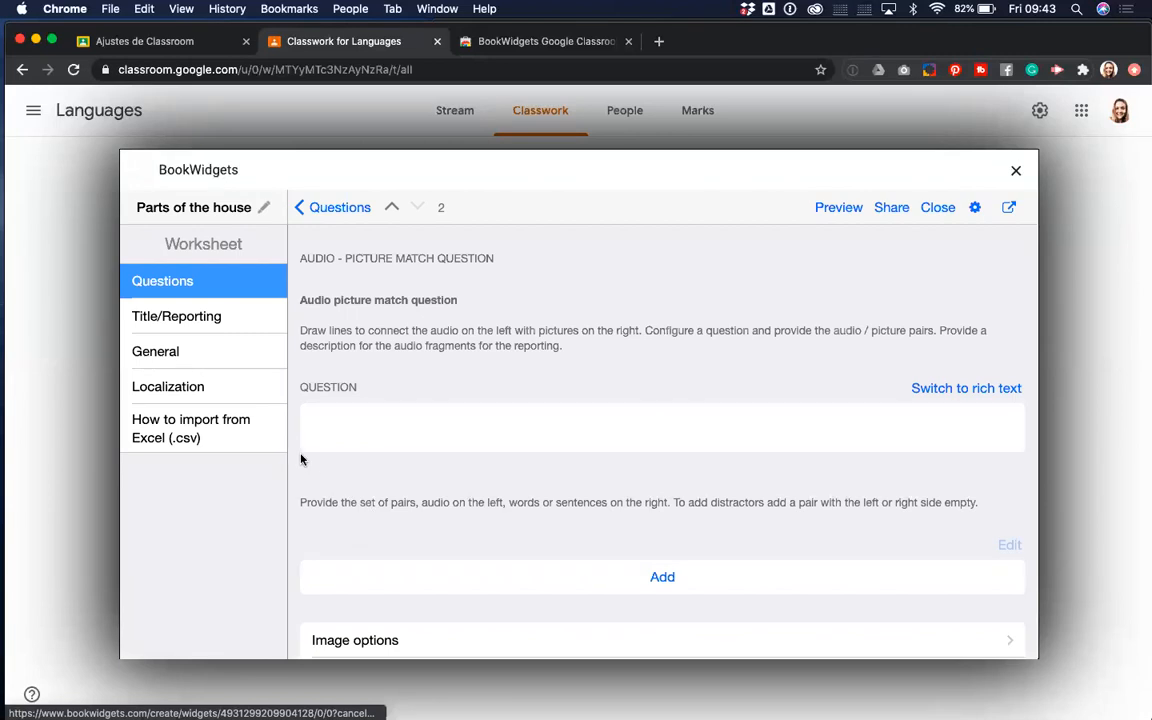
- Enter "Connect the audio with the right image." as the question text of the audio picture match question
type("Connect the aud")
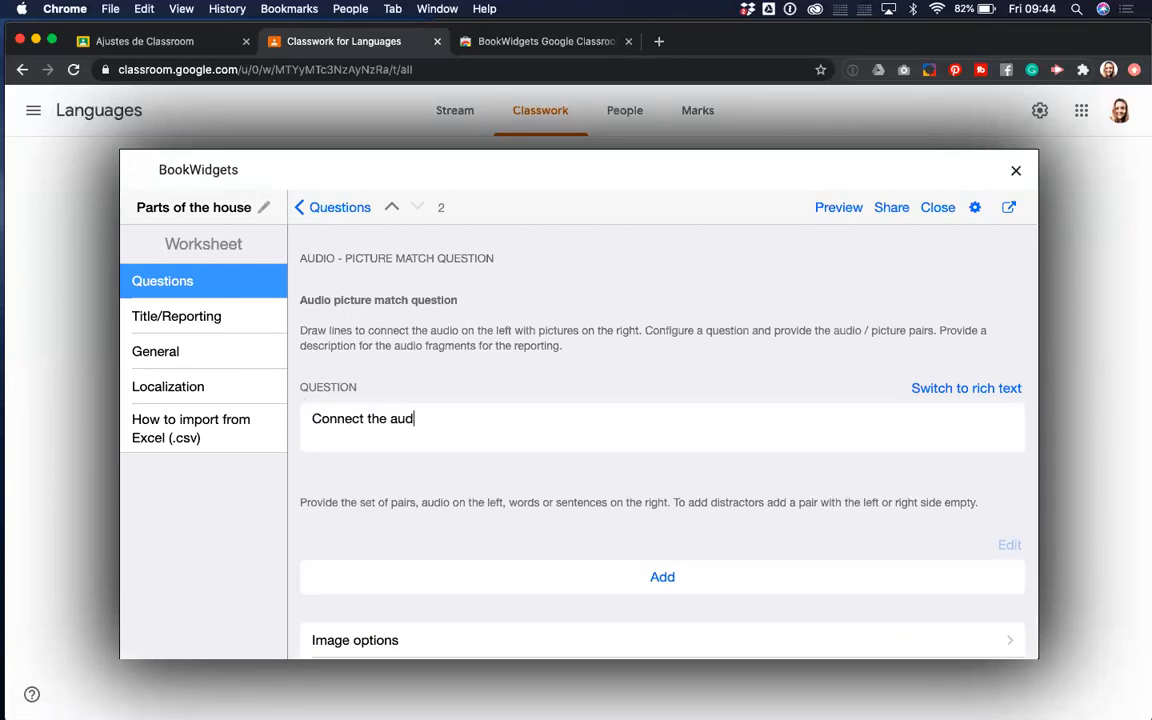
type("io with the right image")
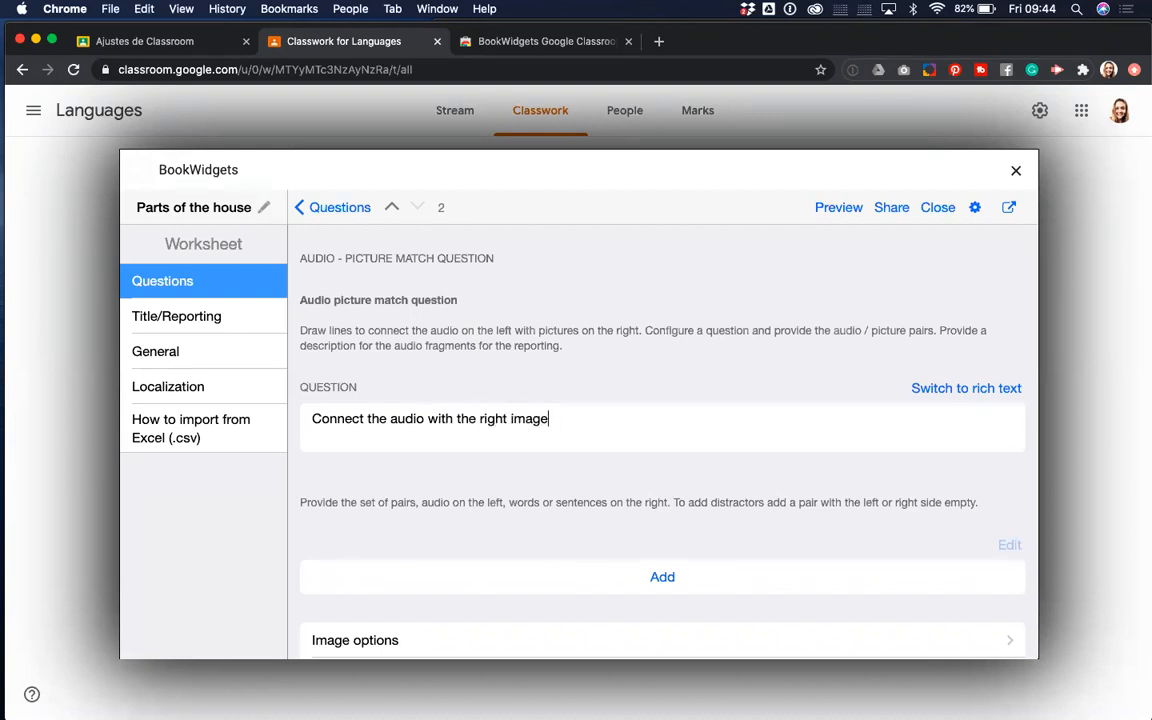
type(".")
- Add a pair with the audio description "The bathroom" and record a voice clip of about 2 seconds as its audio fragment
scroll(460, 500, "down", 2)
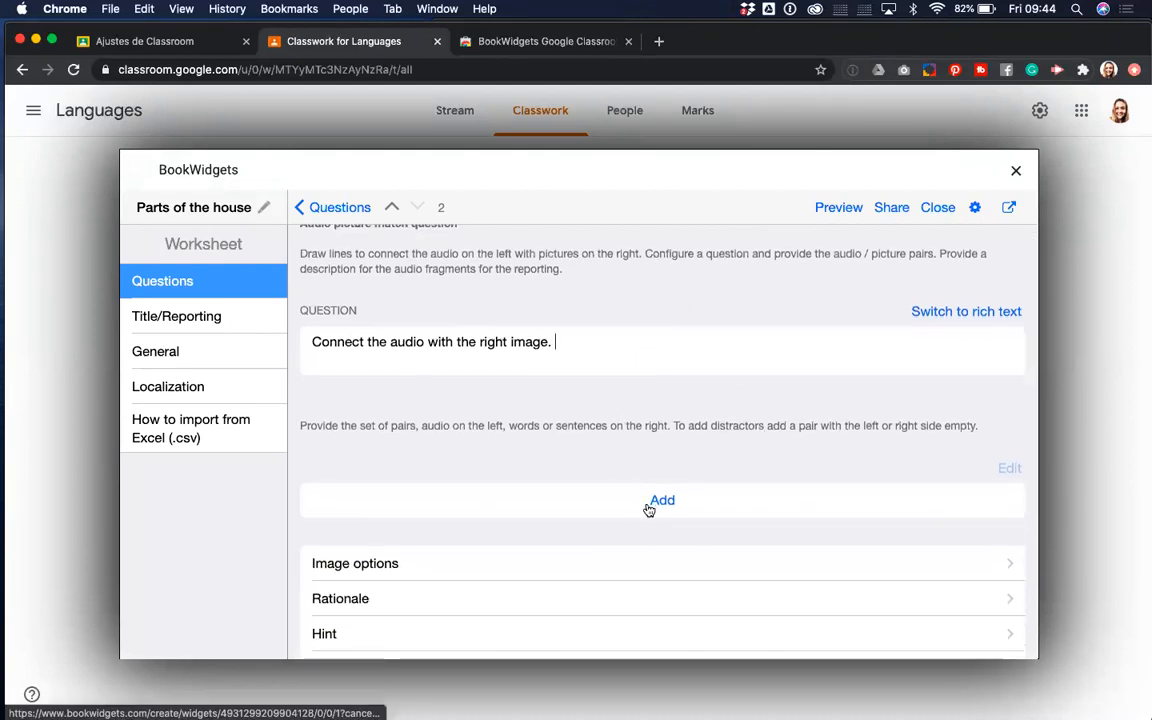
left_click(650, 504)
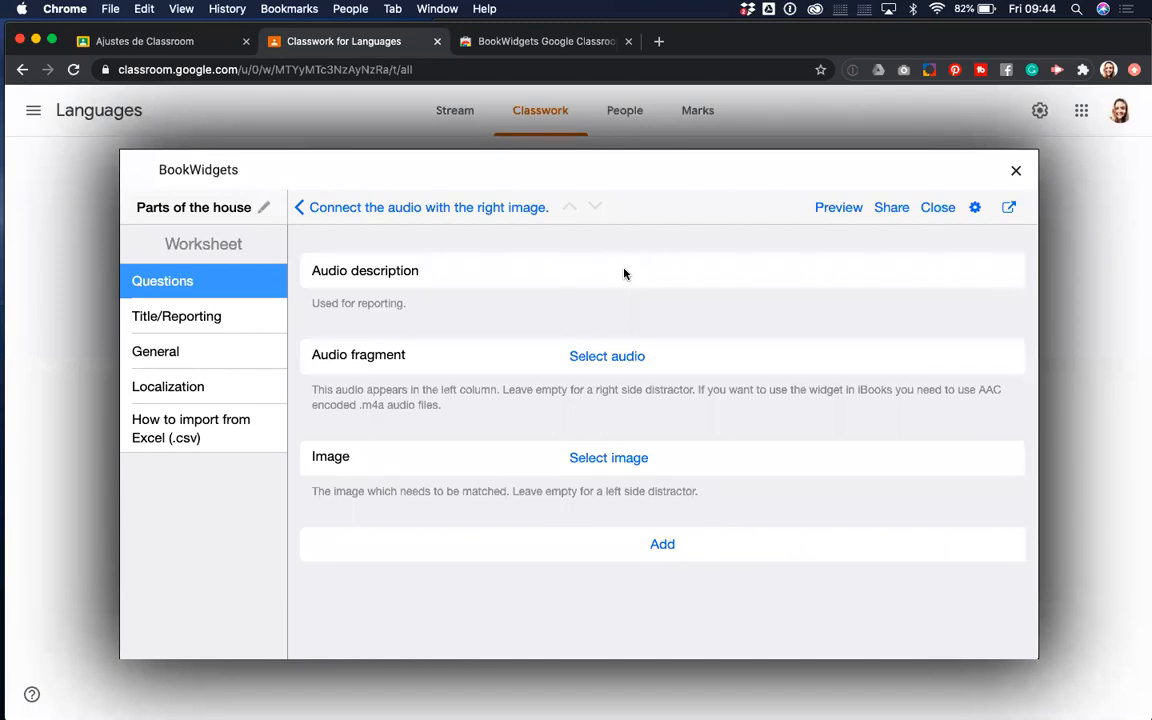
type("The bathroom")
left_click(612, 357)
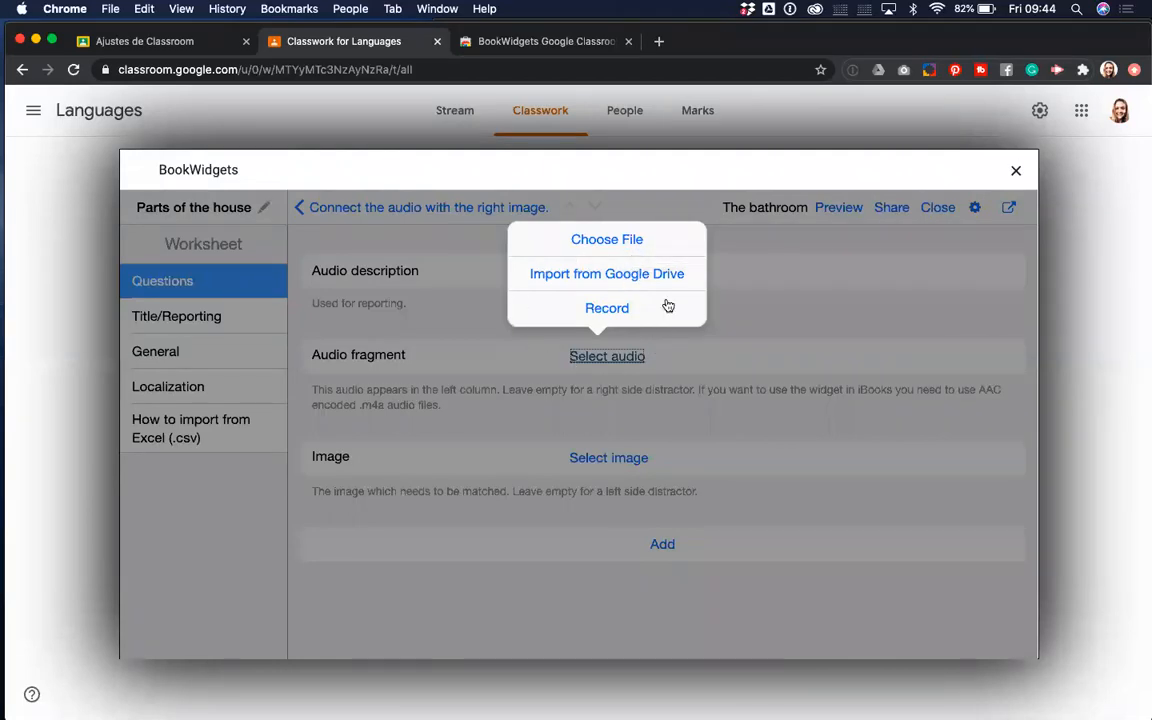
left_click(608, 312)
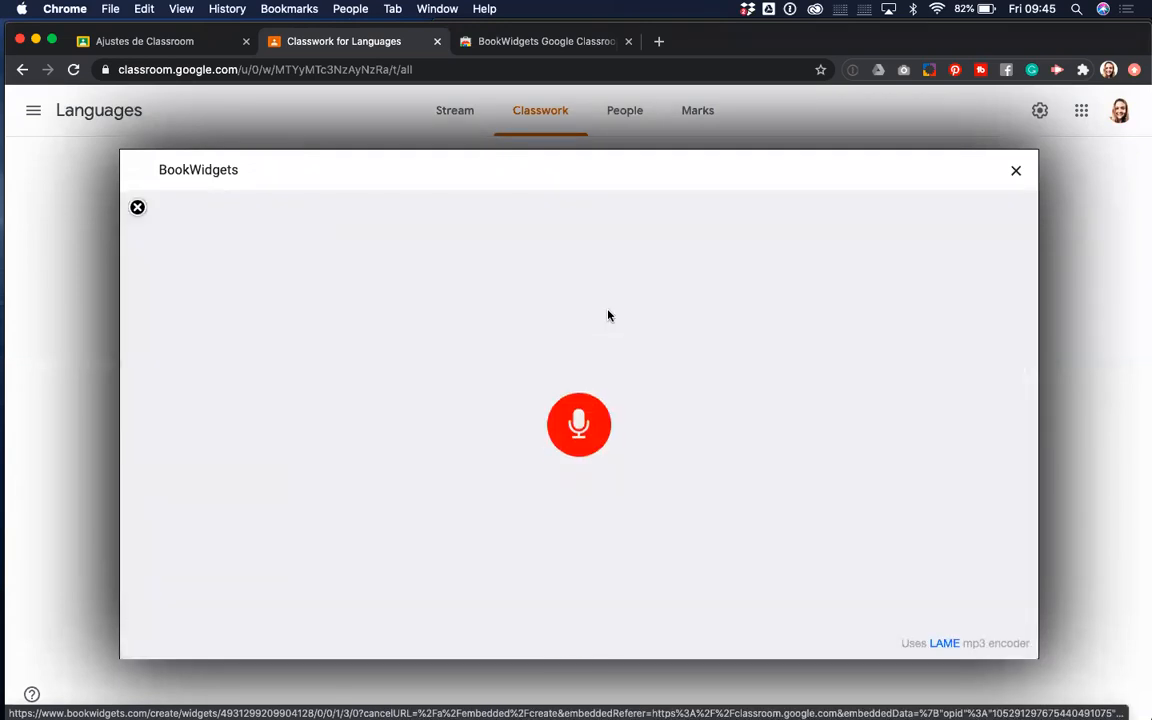
left_click(581, 428)
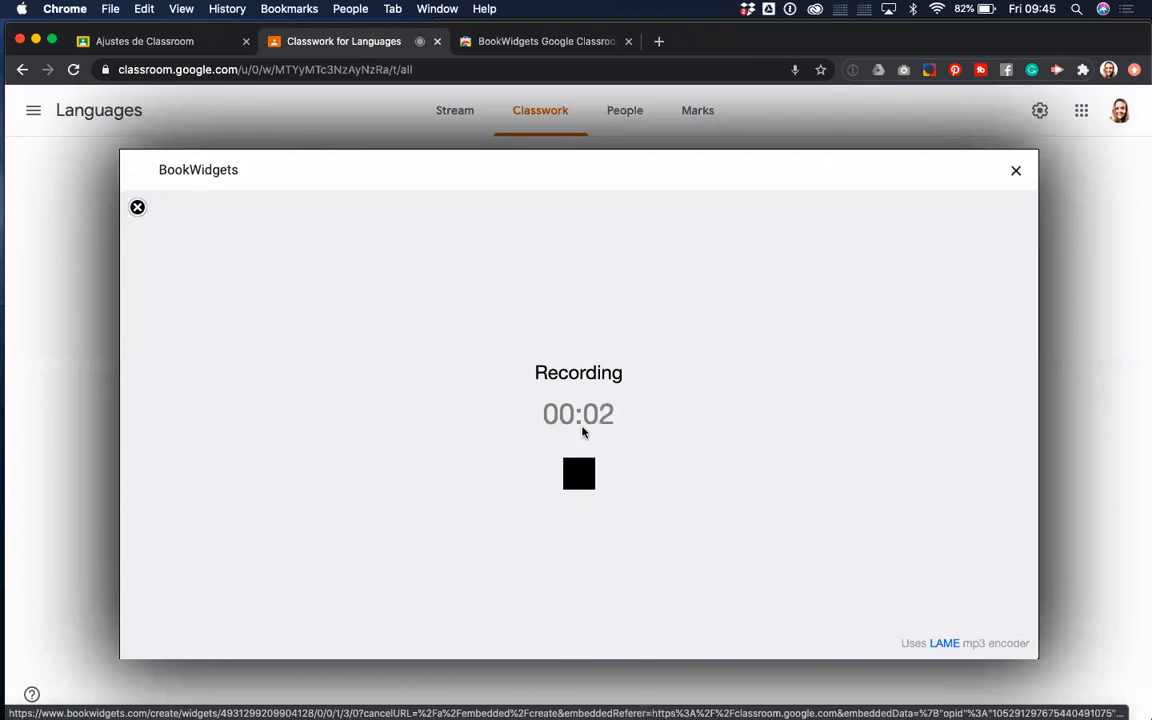
left_click(584, 464)
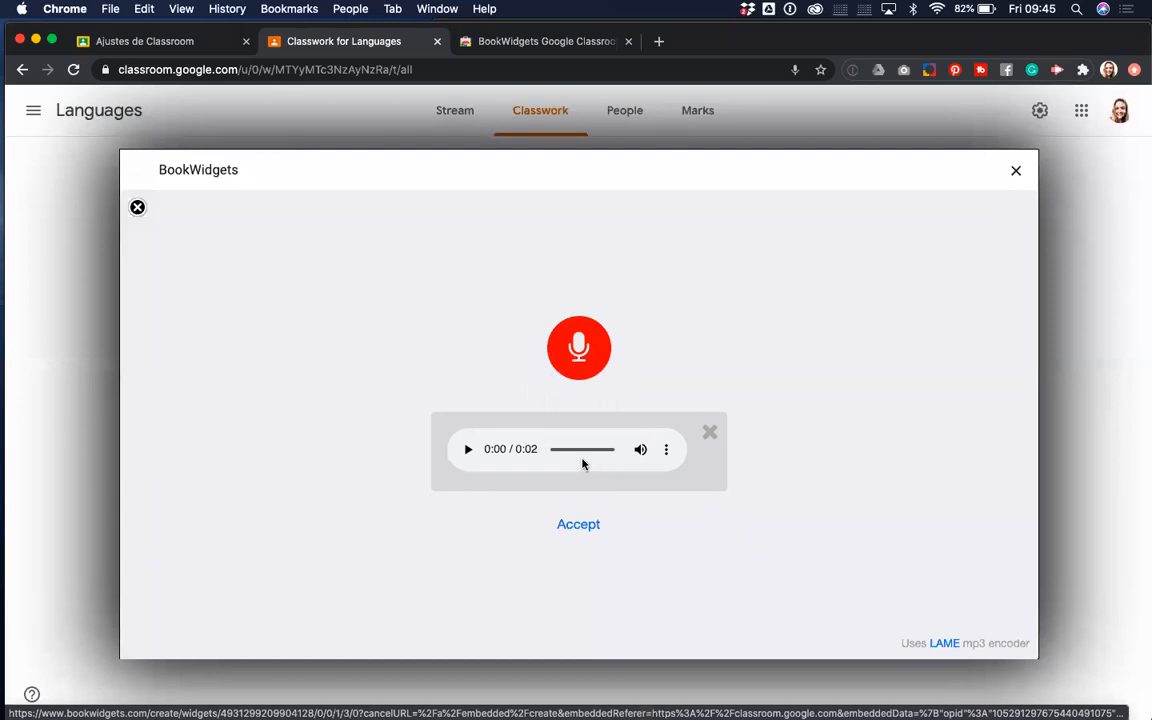
left_click(578, 525)
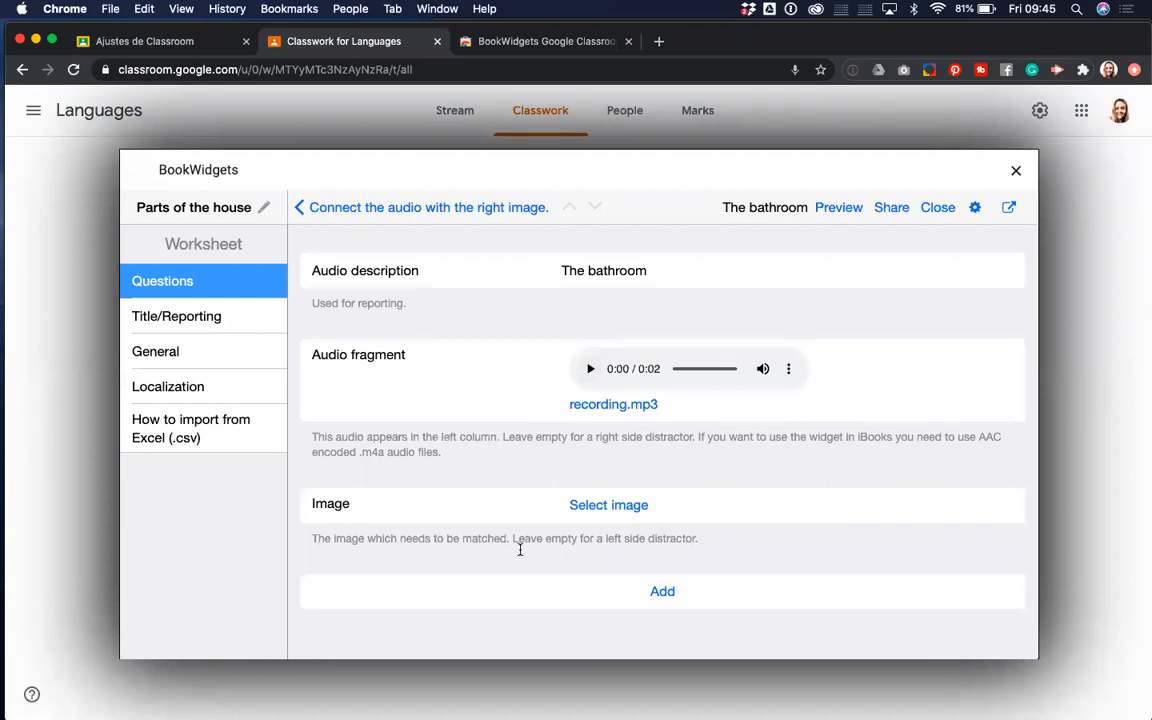
- Search online images for "Bathroom" and use the bright bathroom photo with the towel radiator and bathtub as the pair's image
left_click(616, 507)
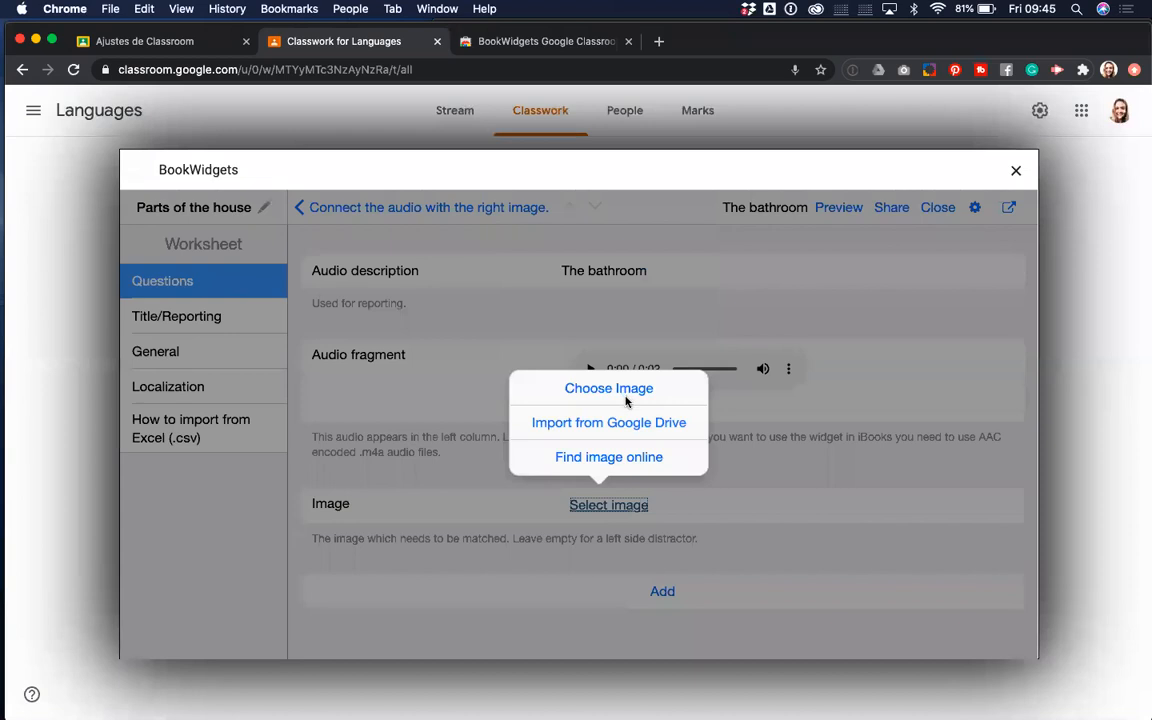
left_click(601, 461)
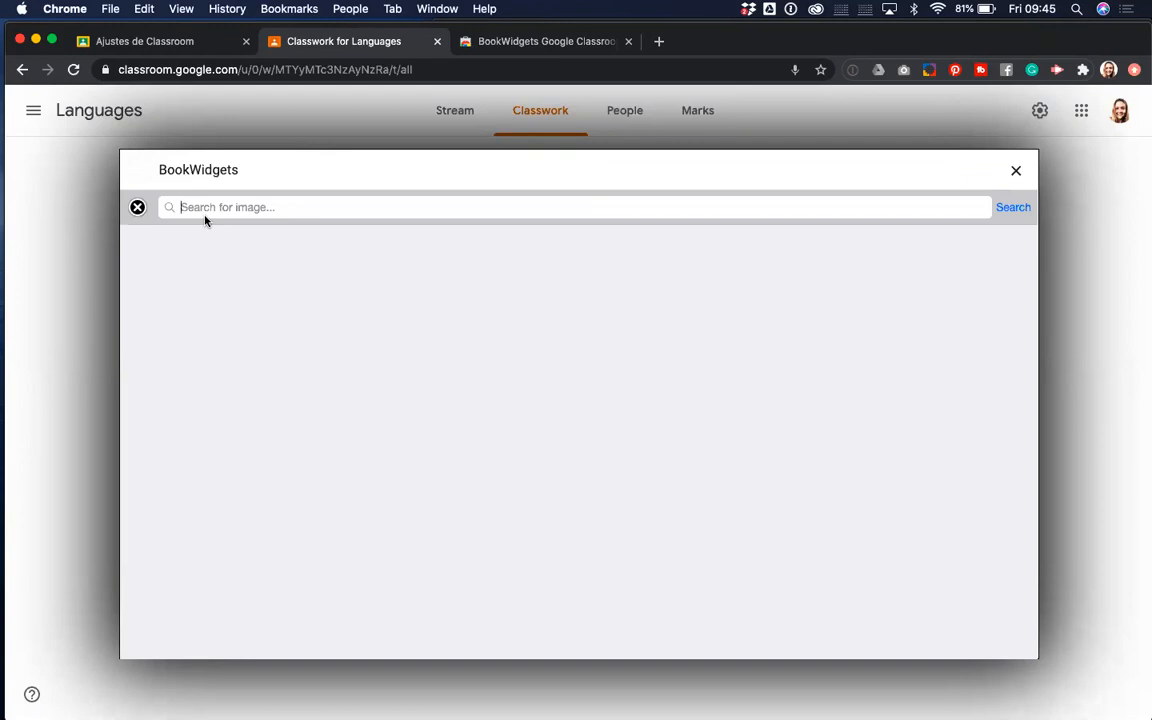
type("Bathroom")
key("Return")
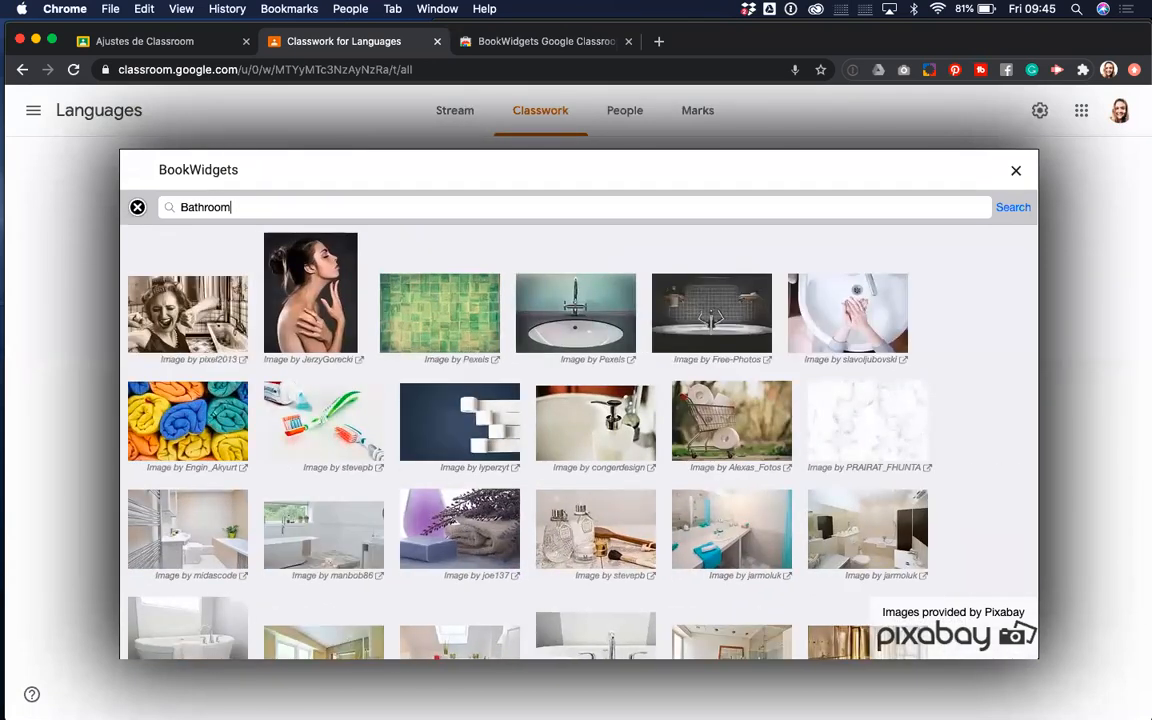
left_click(200, 533)
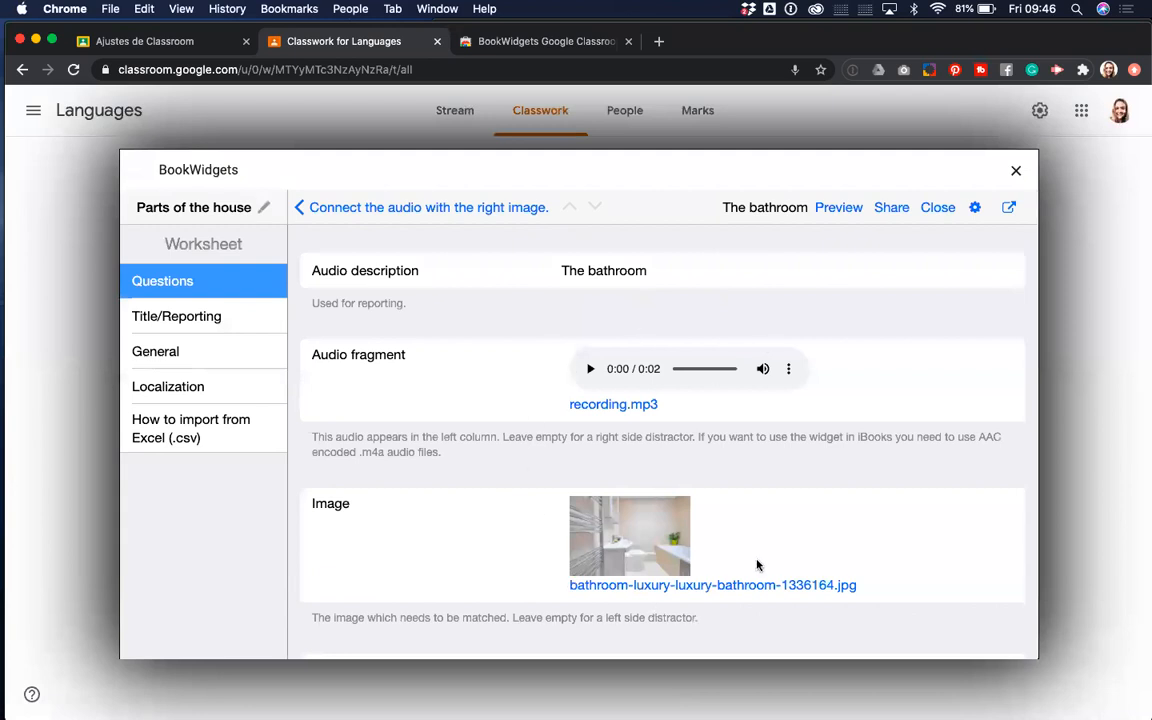
- Add a second pair with the audio description "The bedroom" and record a voice clip of about 2 seconds as its audio fragment
scroll(759, 563, "down", 2)
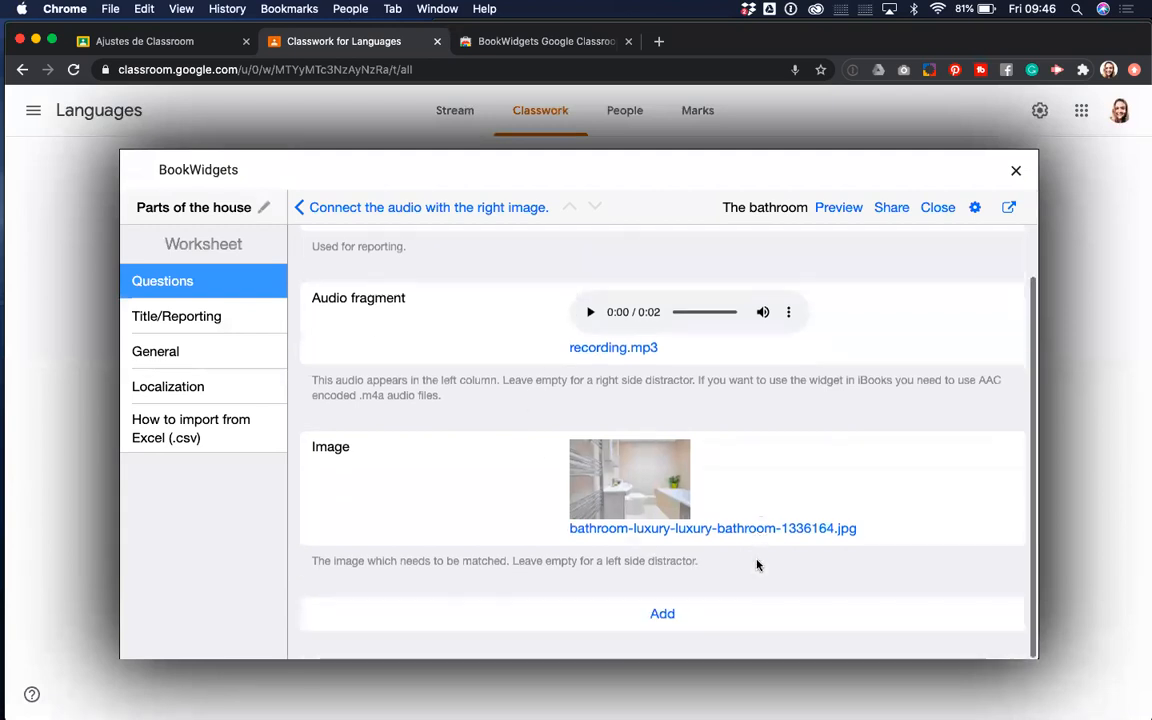
left_click(664, 615)
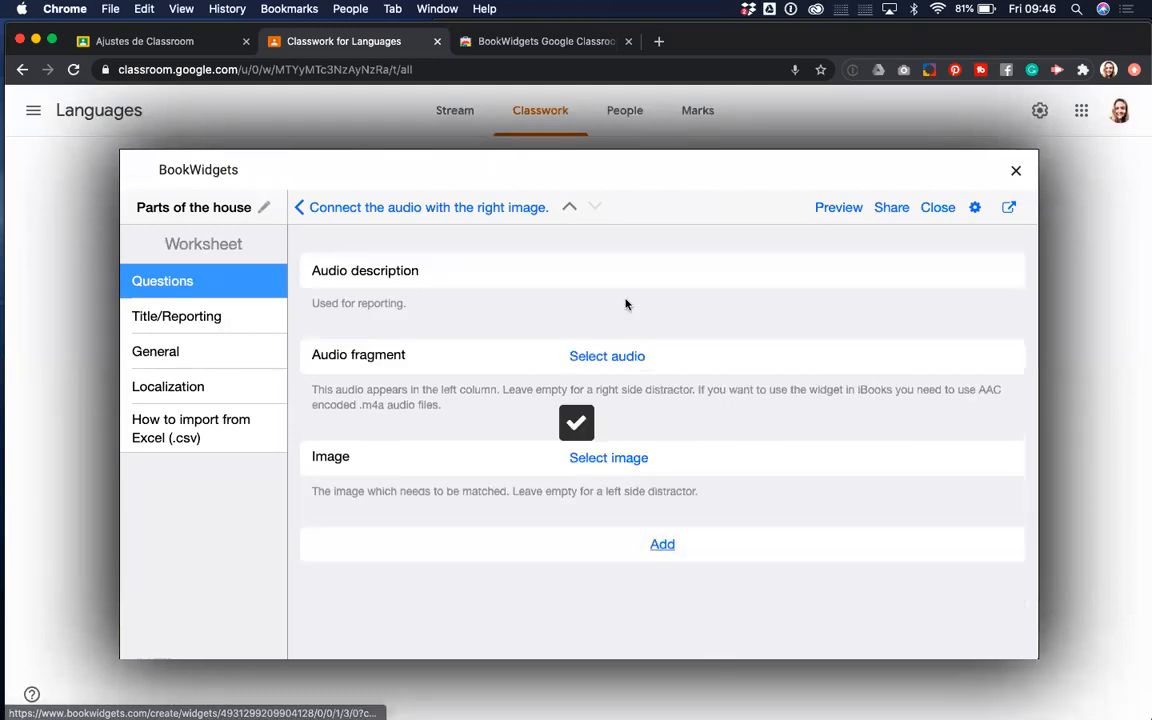
type("The bedroom")
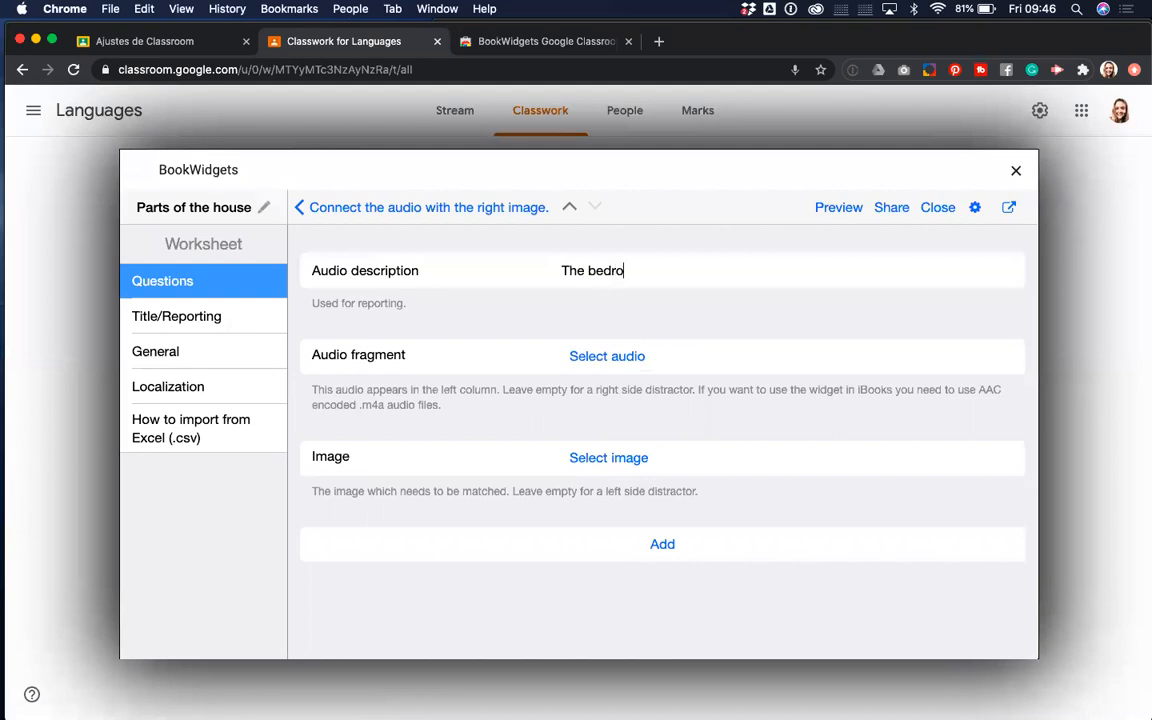
left_click(568, 356)
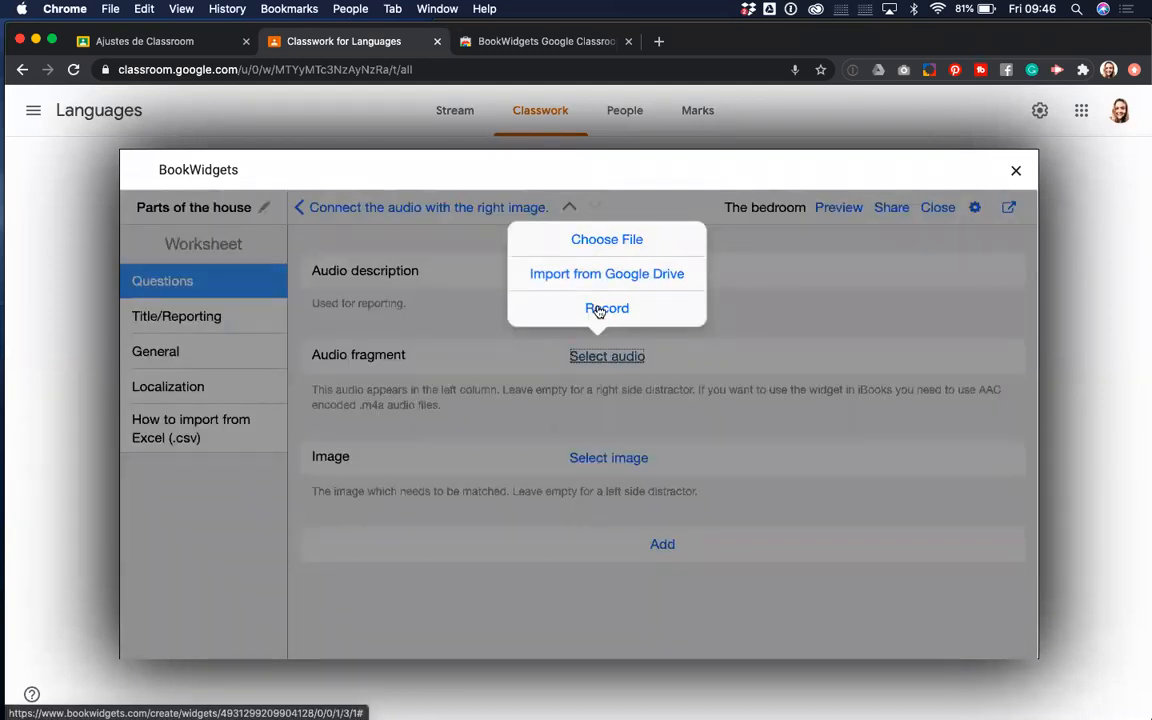
left_click(599, 311)
left_click(578, 443)
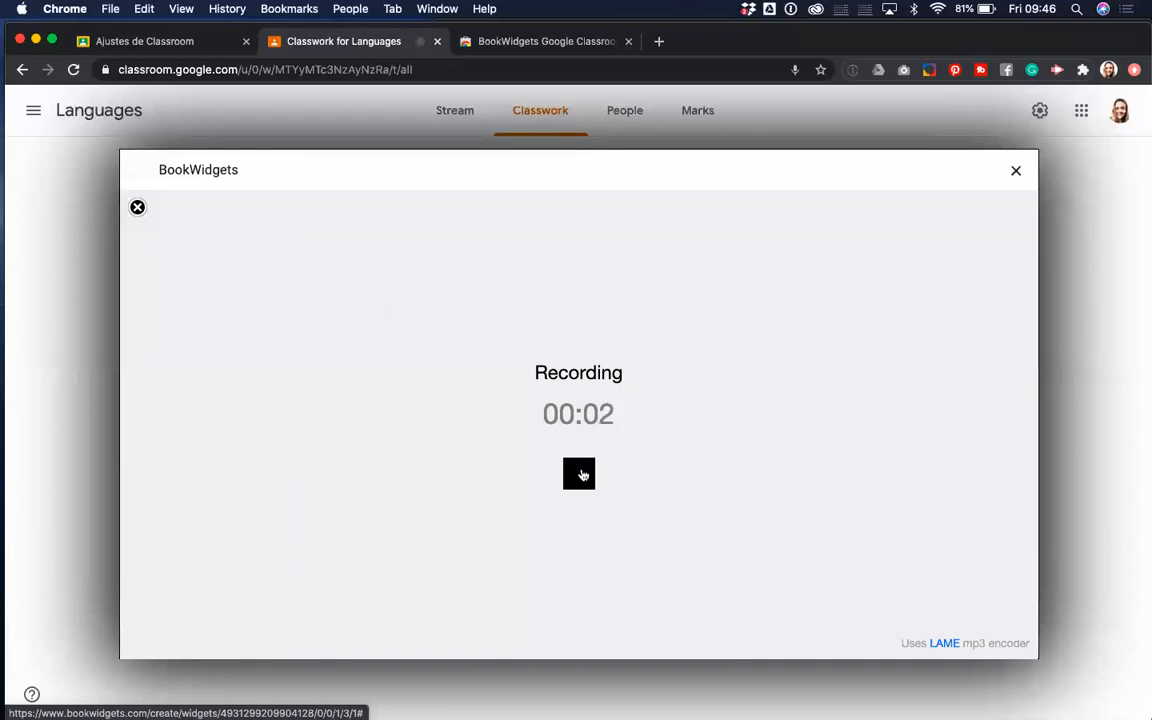
left_click(583, 473)
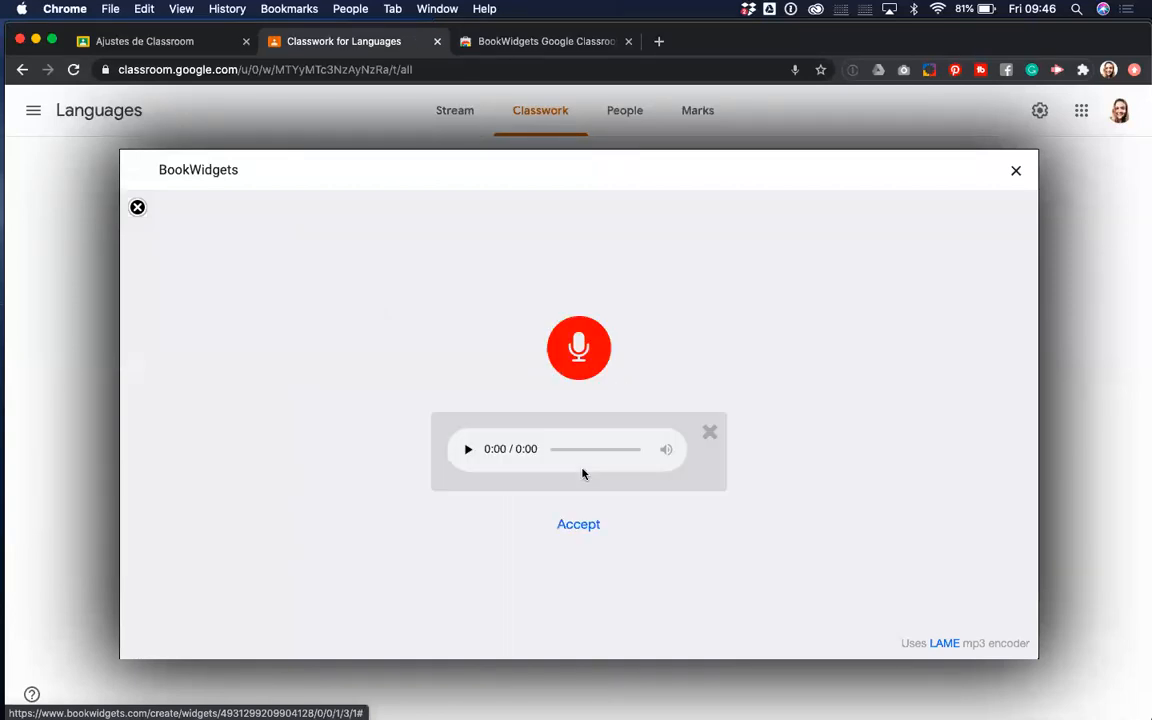
left_click(587, 530)
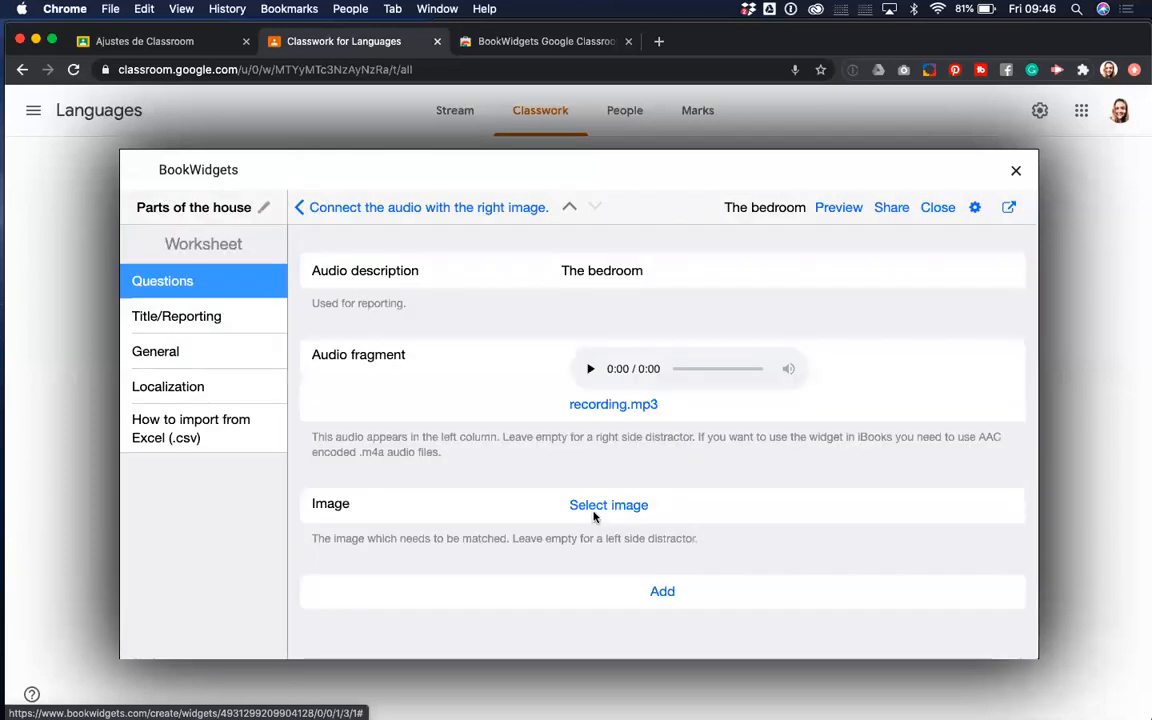
- Search online images for "bedroom" and use the photo of the warmly lit bedroom with wood panelling as the pair's image
left_click(599, 507)
left_click(598, 452)
type("bedroom")
key("Return")
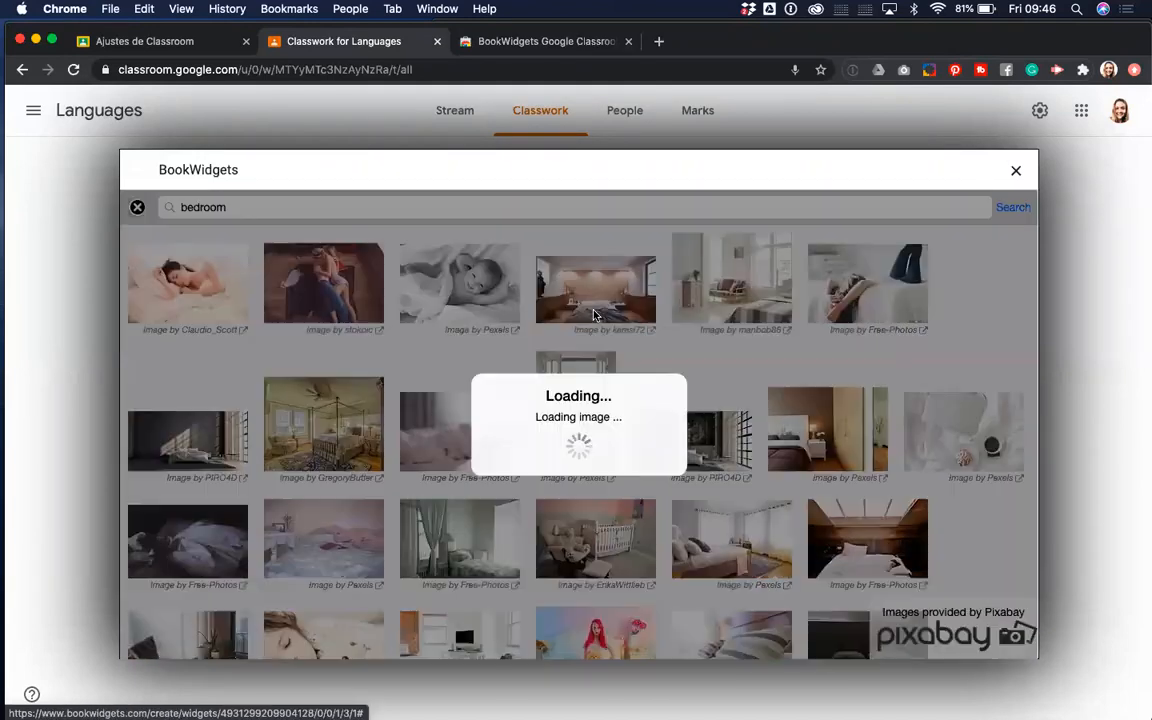
left_click(594, 315)
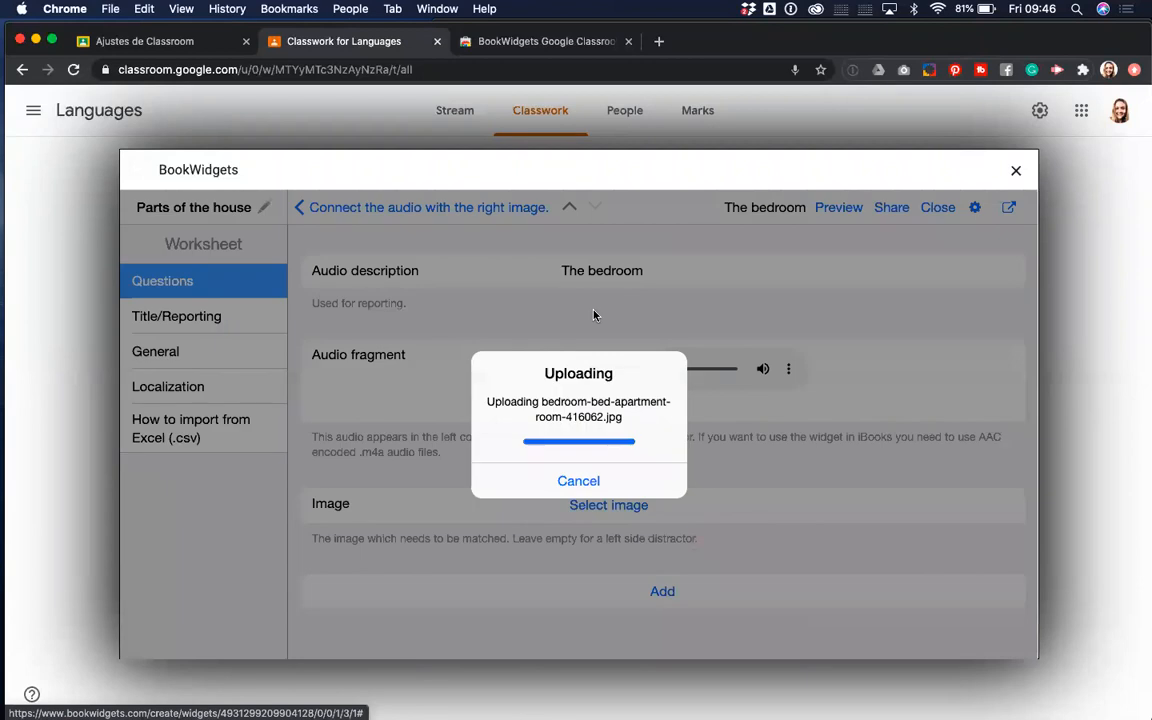
- Add a third pair with the audio description "The living room" and record a voice clip of about 2 seconds as its audio fragment
scroll(674, 599, "down", 1)
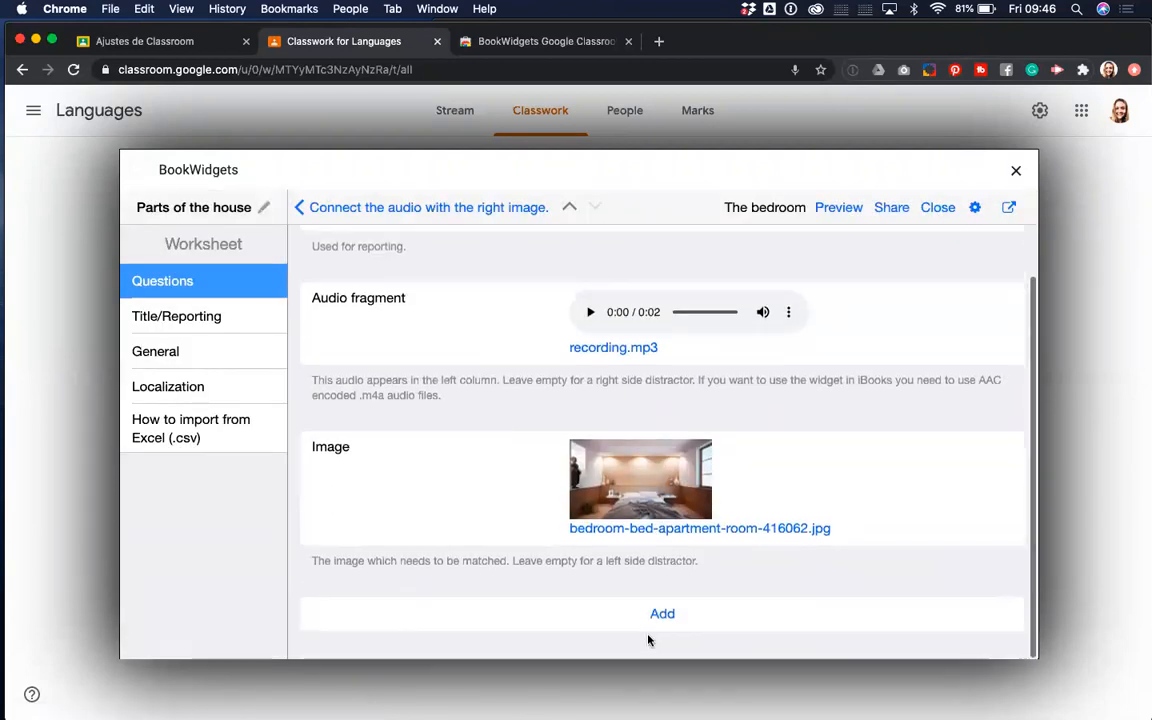
left_click(664, 615)
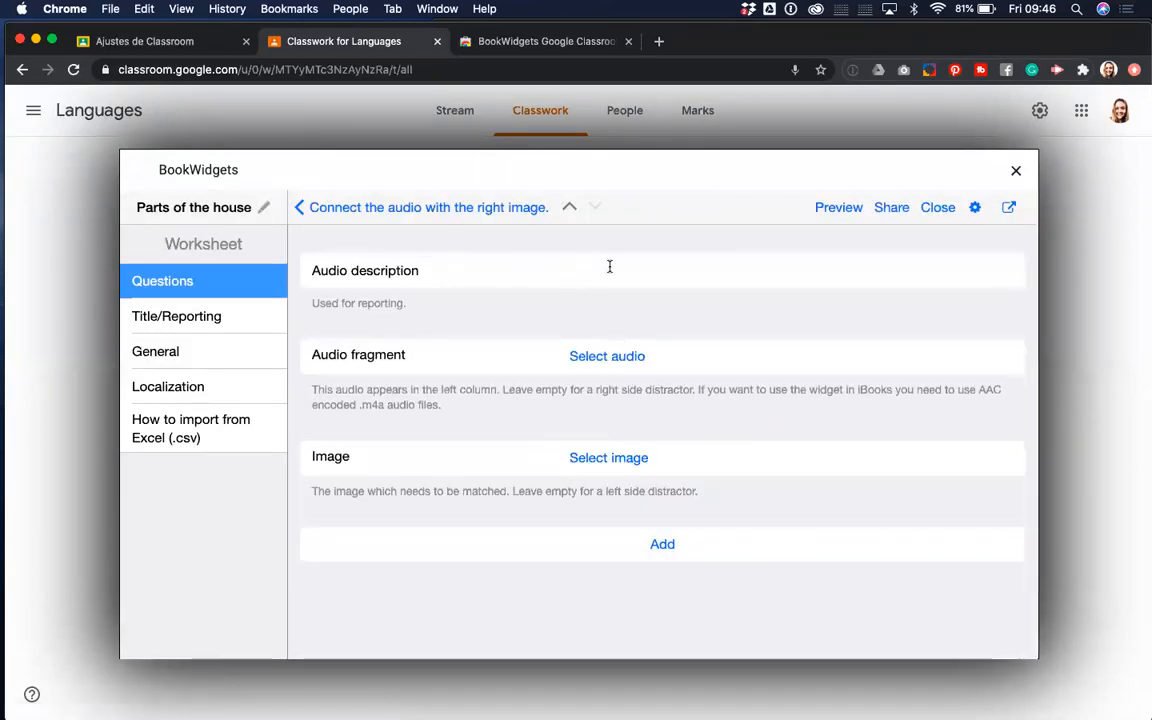
type("The living room")
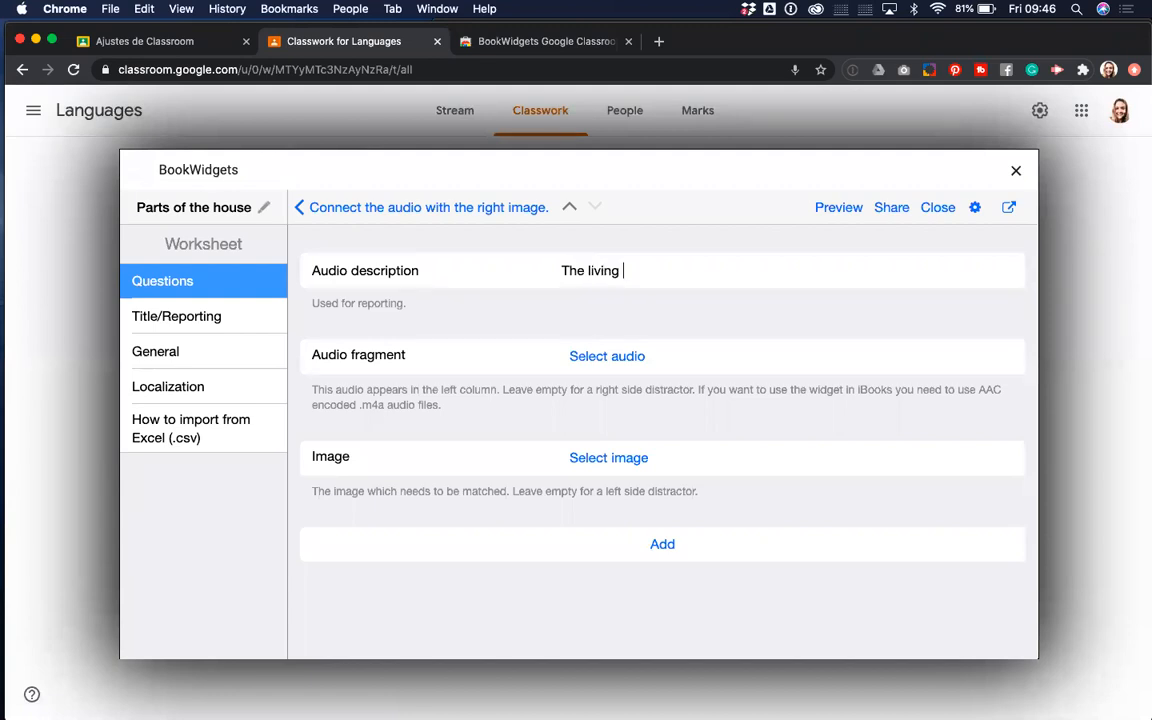
left_click(612, 357)
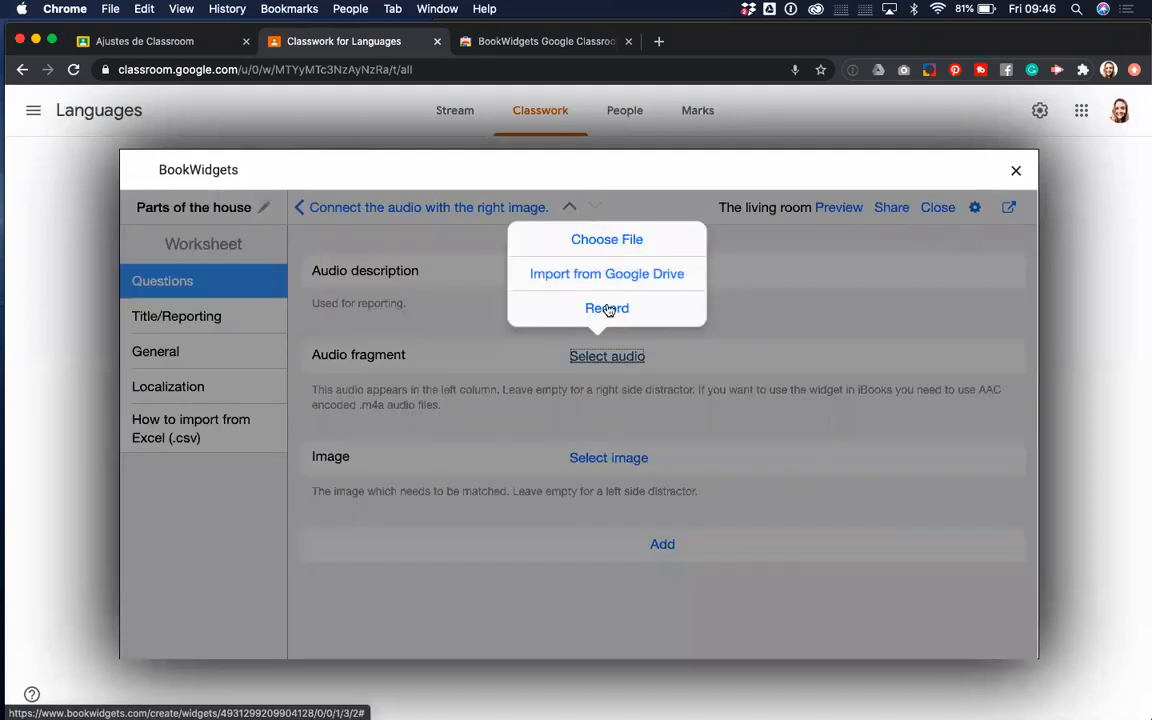
left_click(609, 307)
left_click(583, 419)
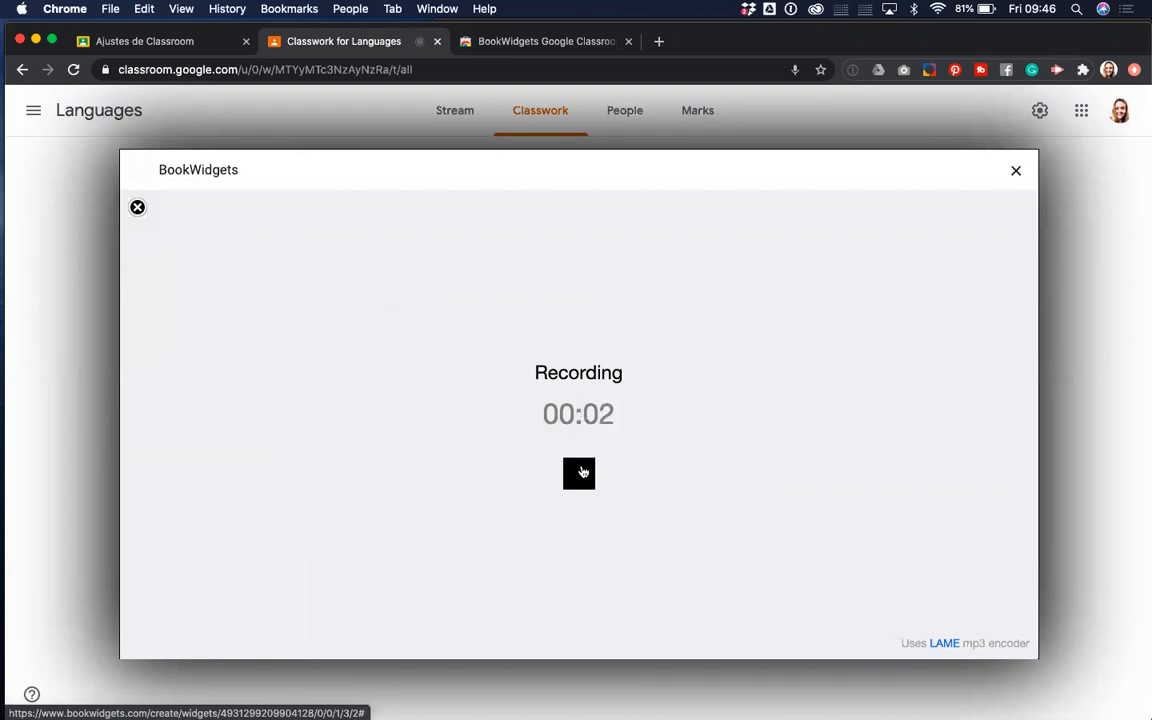
left_click(581, 471)
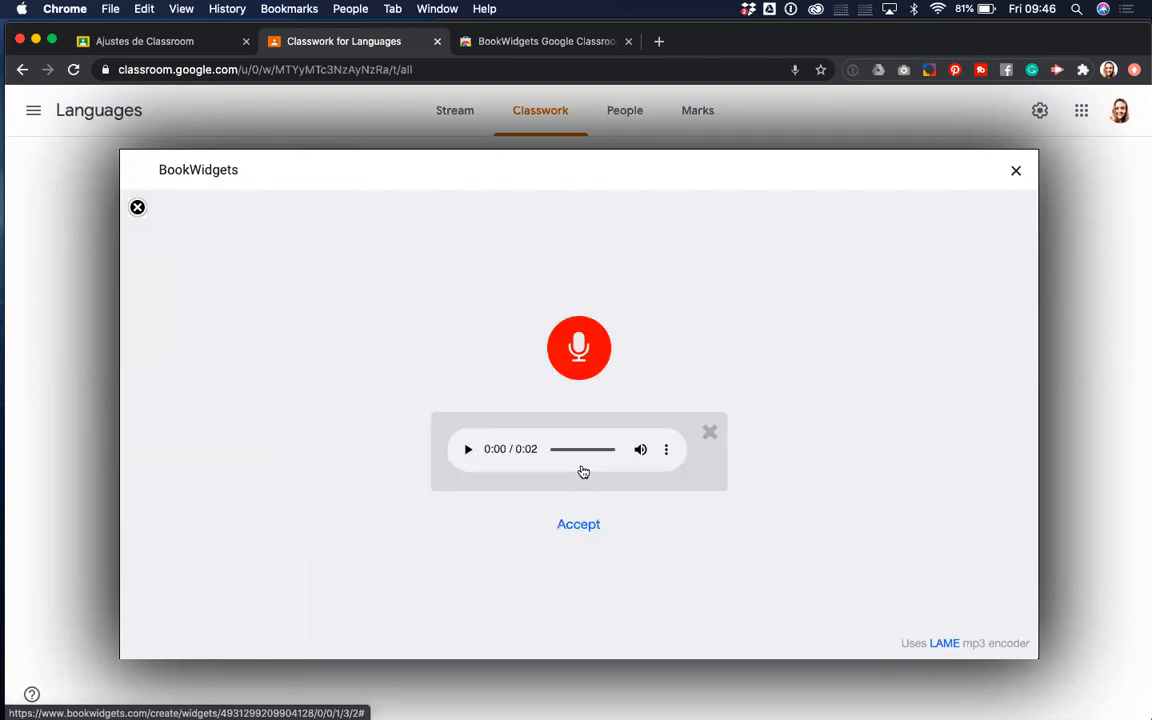
left_click(578, 523)
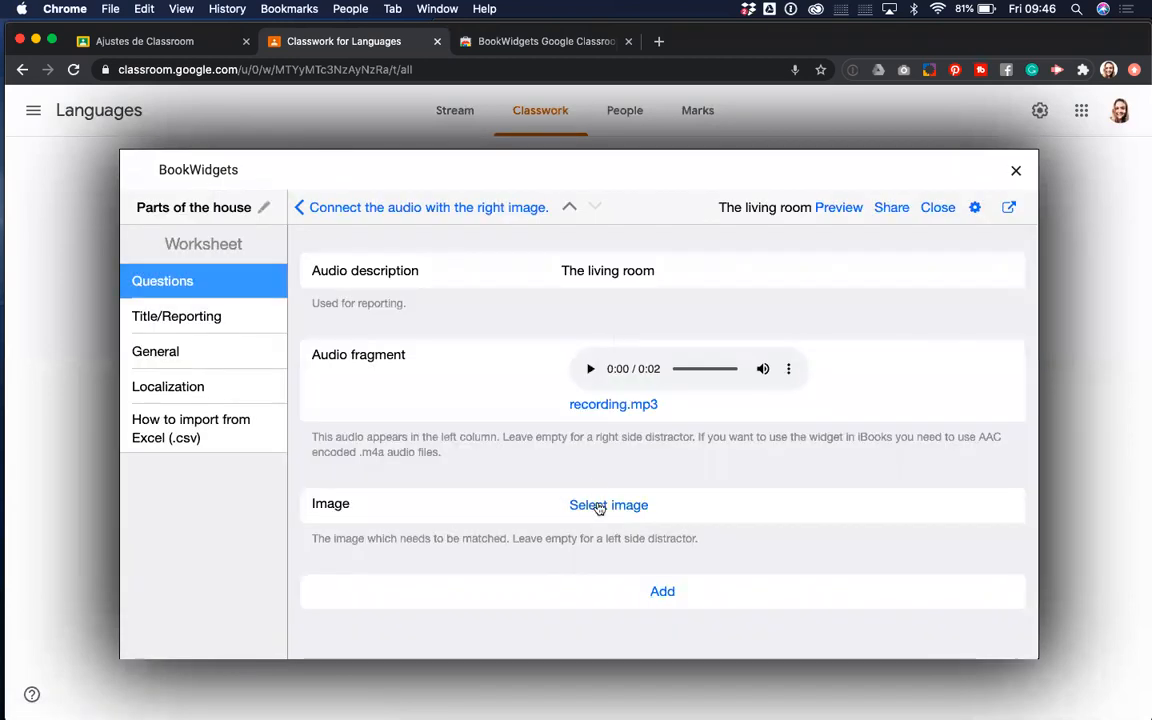
- Search online images for "living room" and use the photo of the grey sofa with teal cushions as the third pair's image
left_click(599, 506)
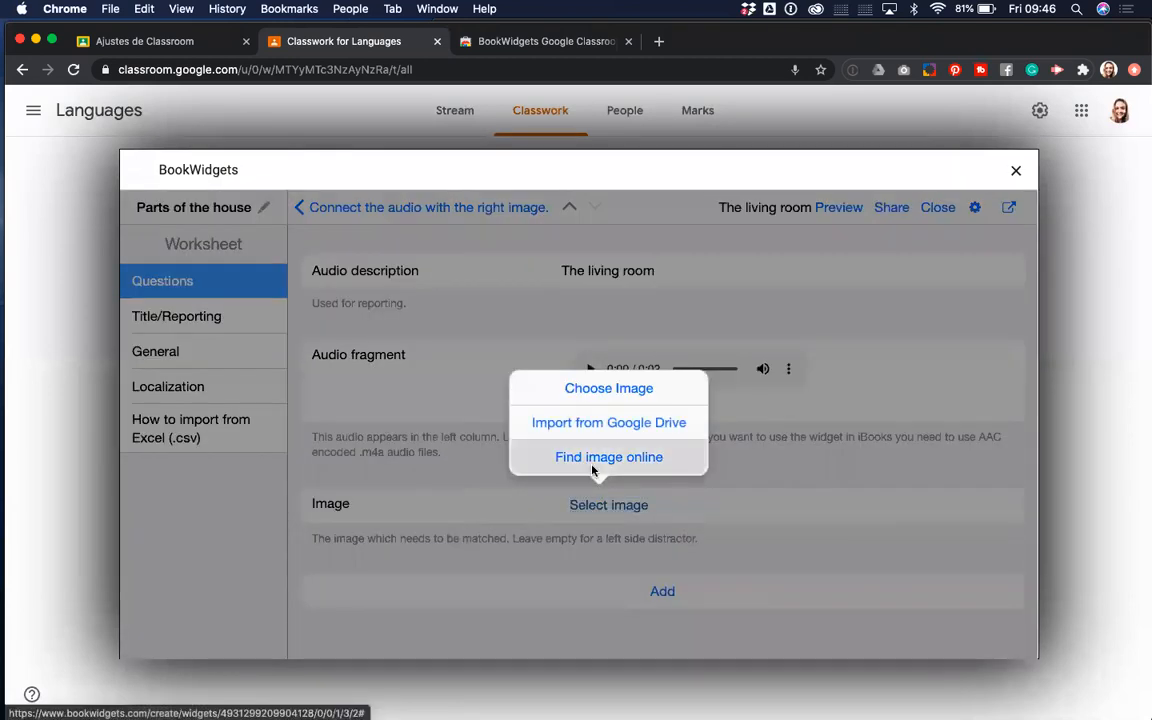
left_click(600, 456)
type("Mli")
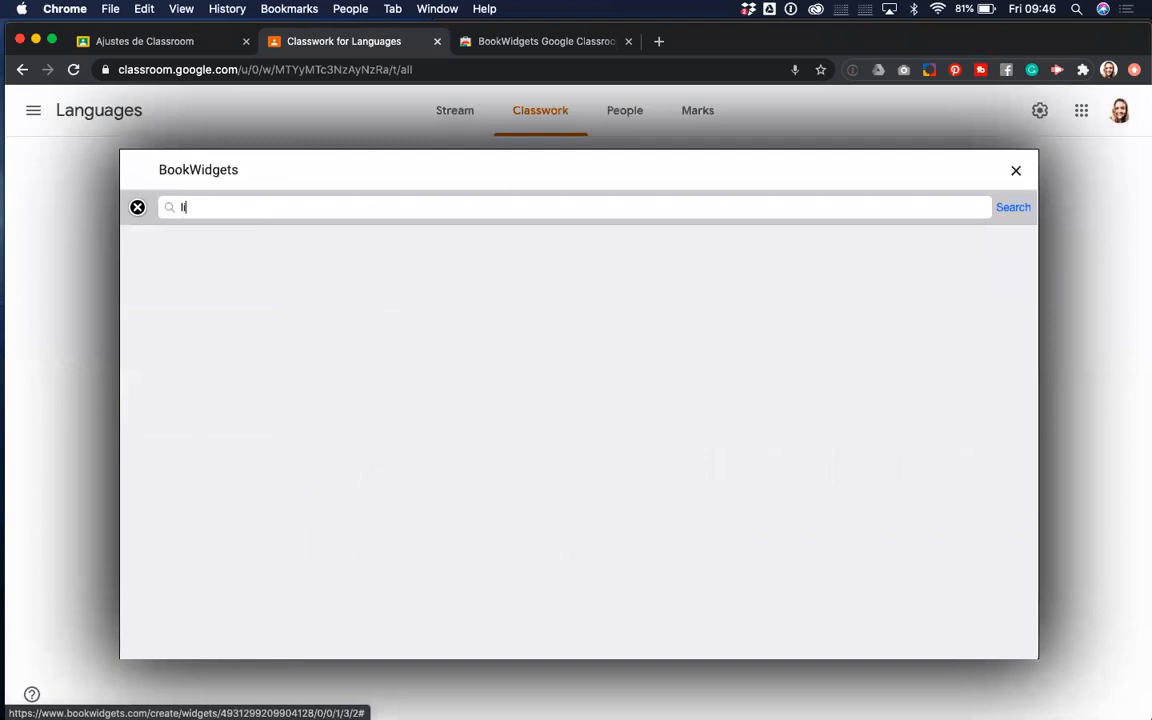
type("ving room")
key("Return")
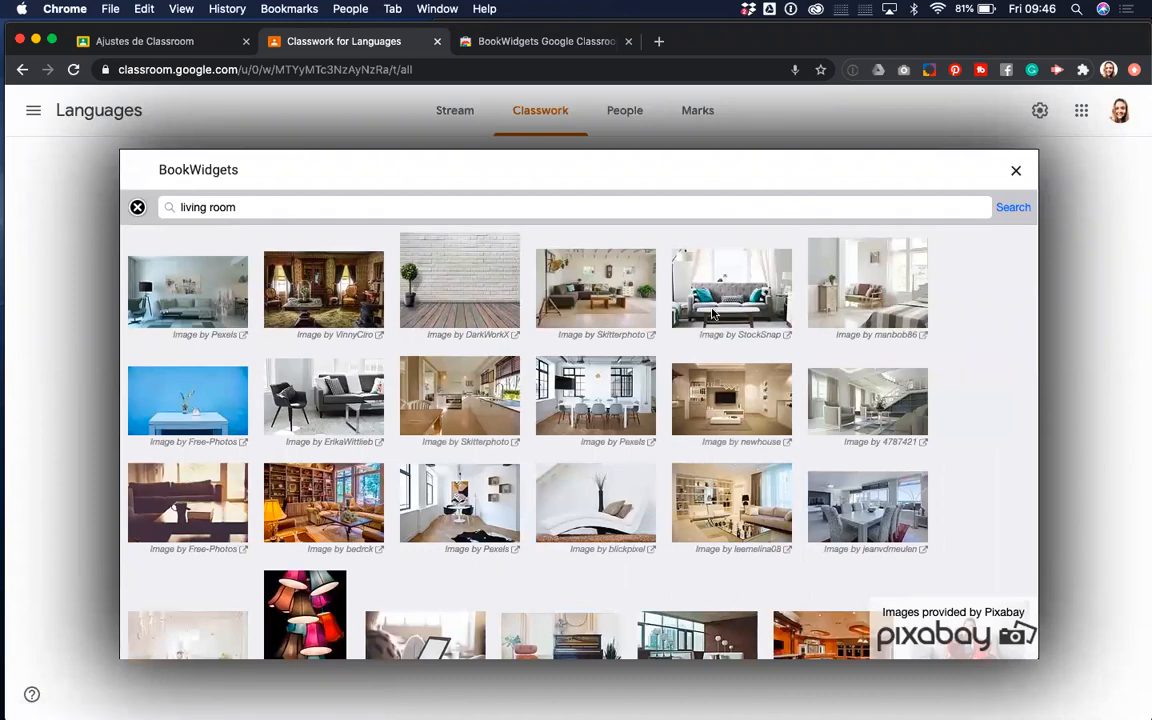
left_click(712, 314)
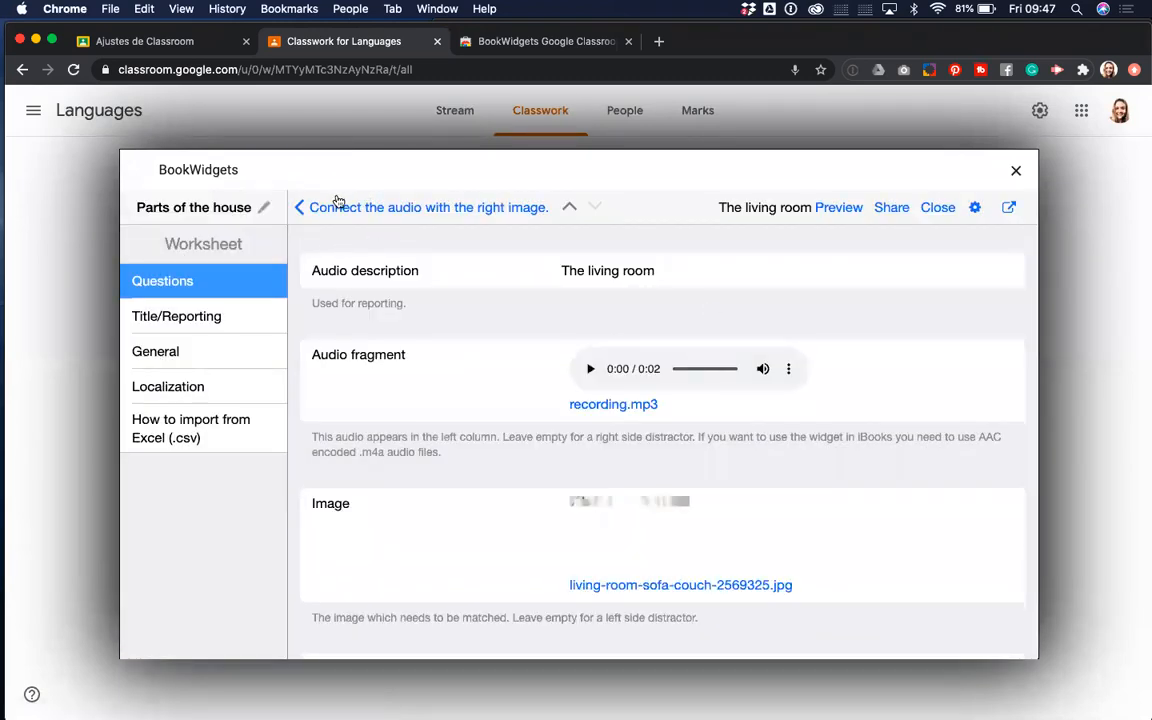
left_click(339, 207)
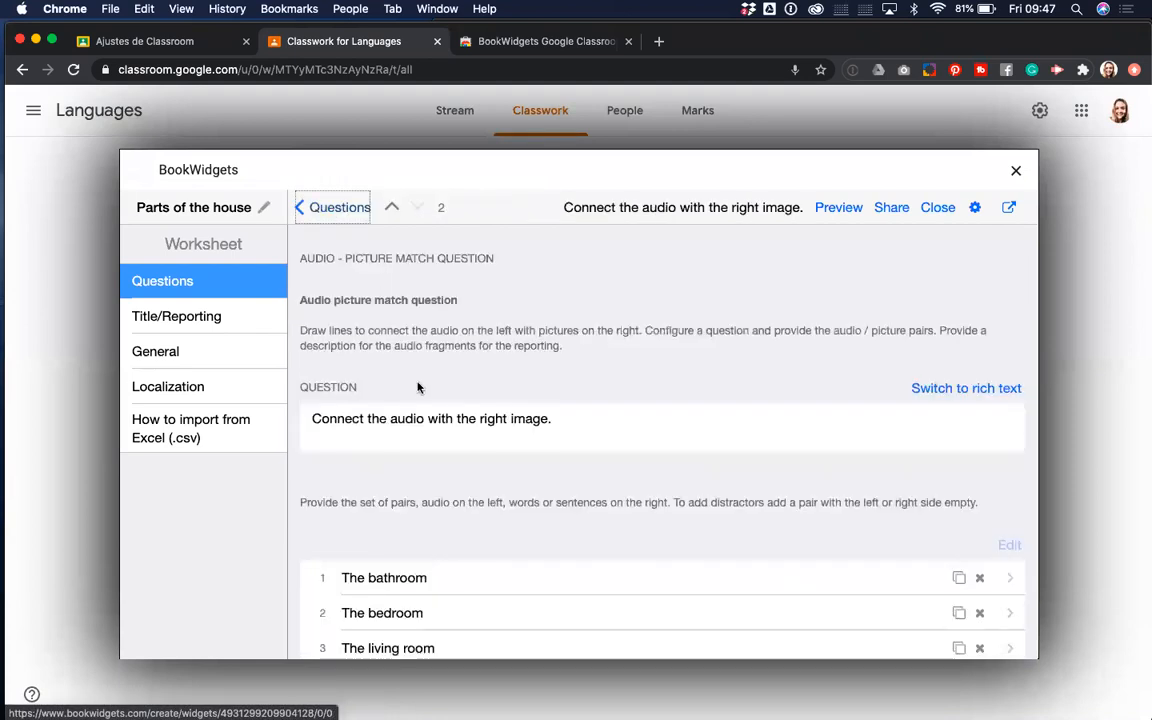
- Review the audio-picture match question's pairs and scoring options, and return to the worksheet's question list
scroll(427, 401, "down", 1)
scroll(427, 401, "down", 3)
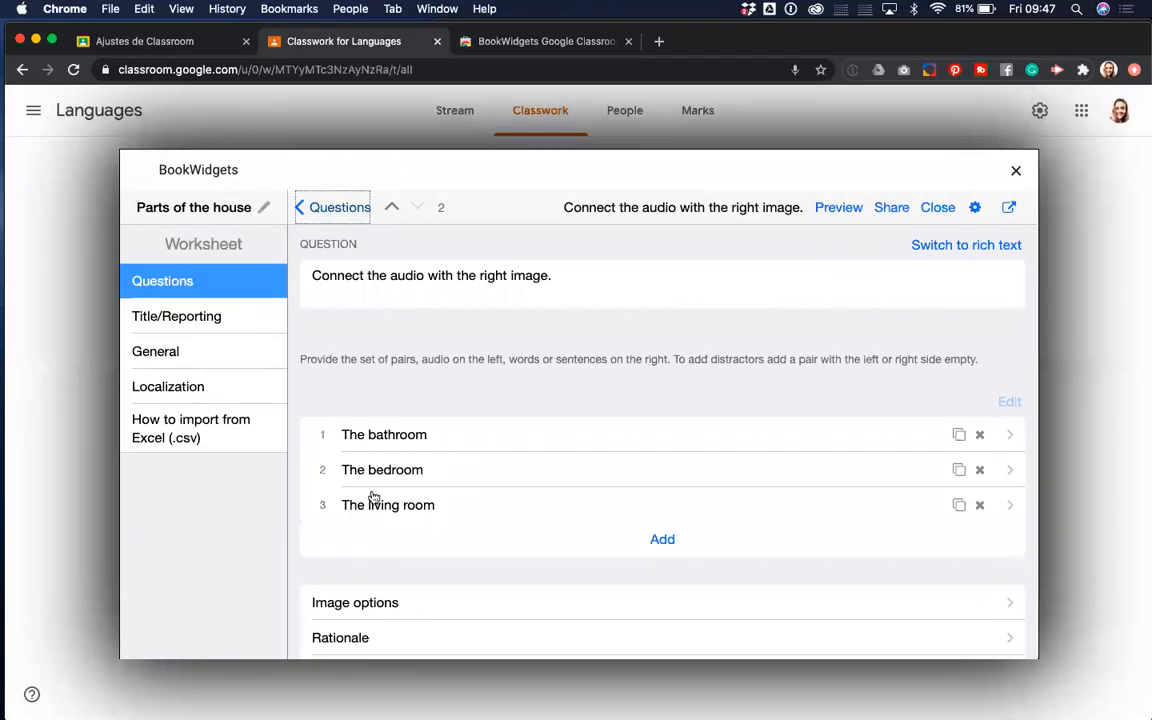
scroll(375, 497, "down", 5)
scroll(375, 497, "down", 2)
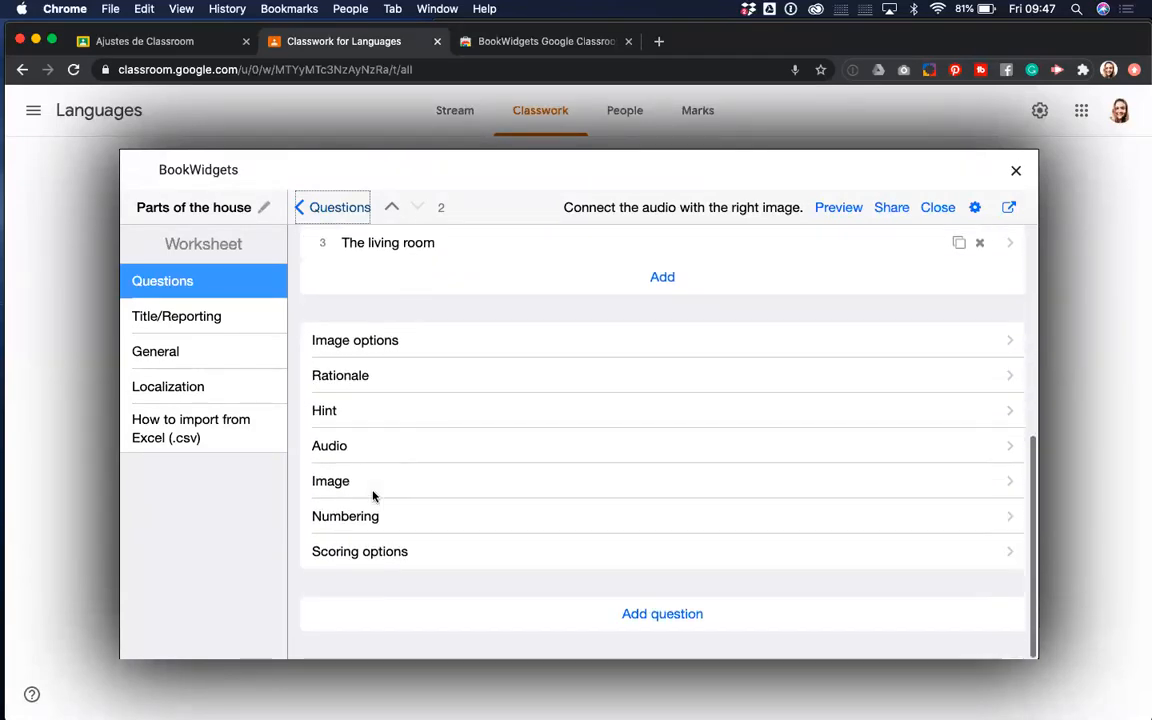
left_click(400, 554)
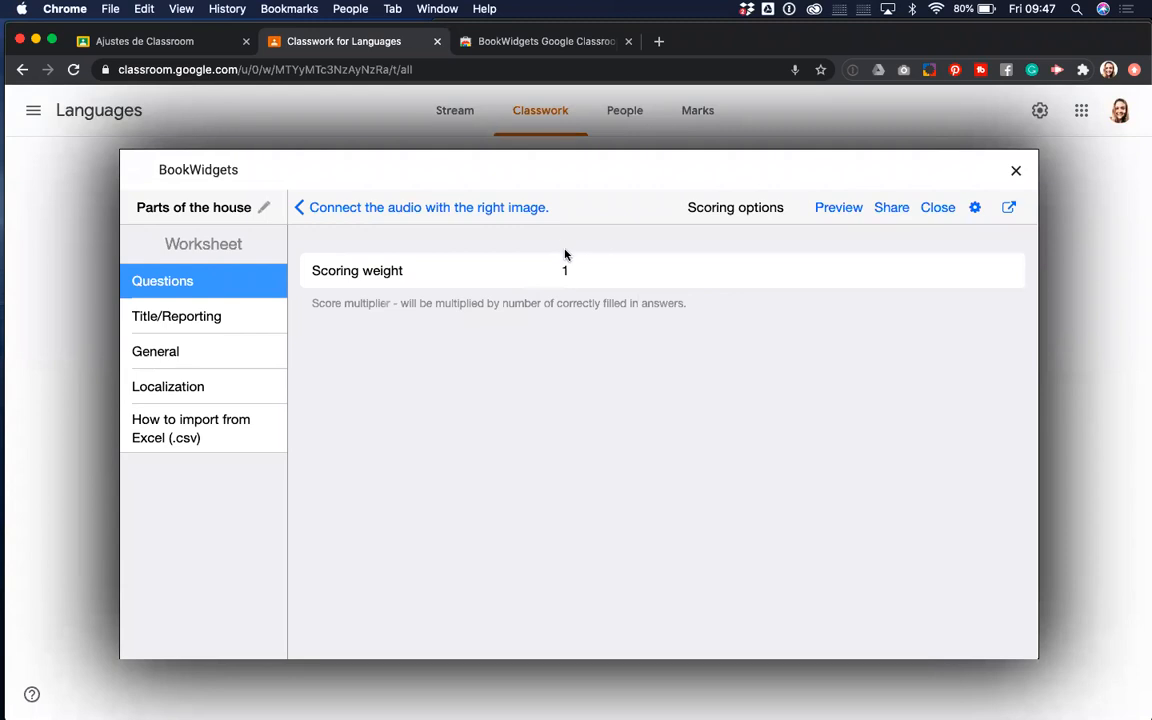
left_click(337, 207)
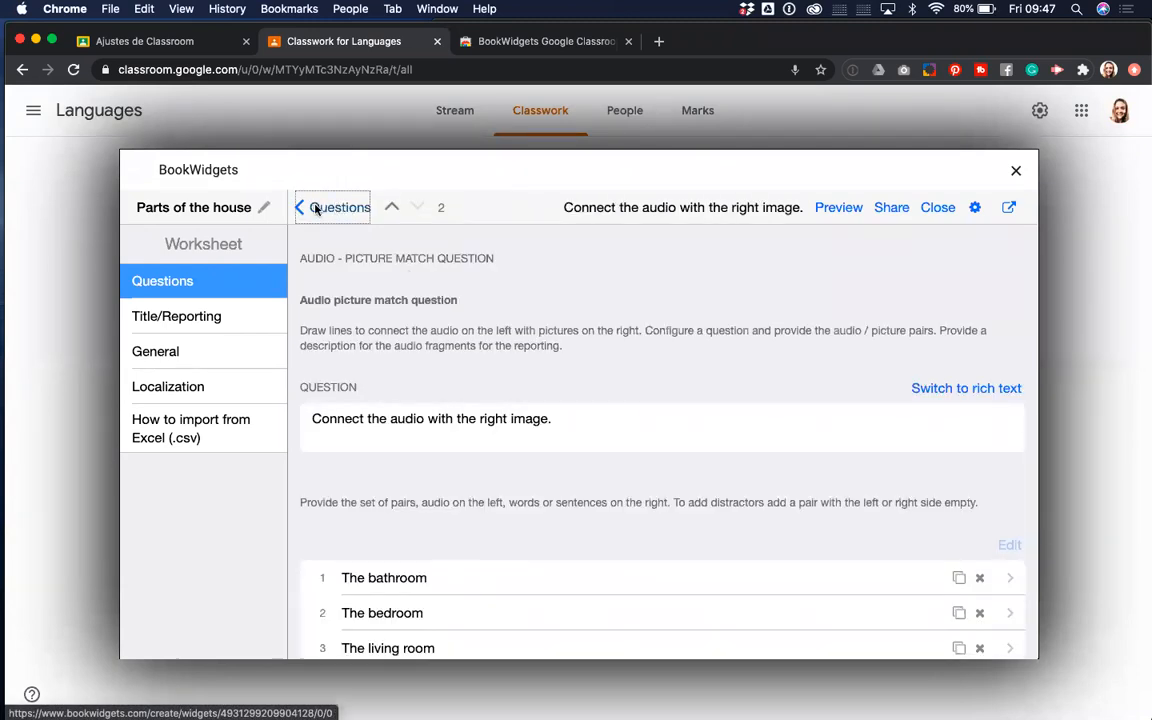
left_click(330, 208)
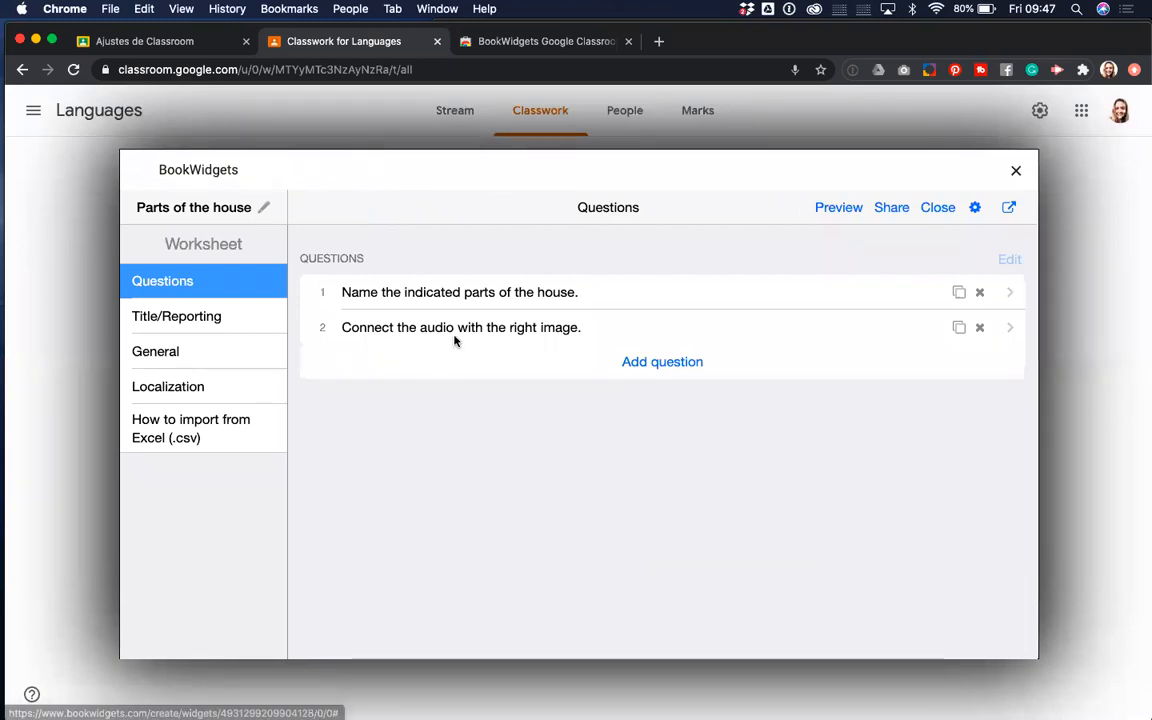
- Add a question table to the worksheet with the question text "Indicate the right room."
left_click(682, 364)
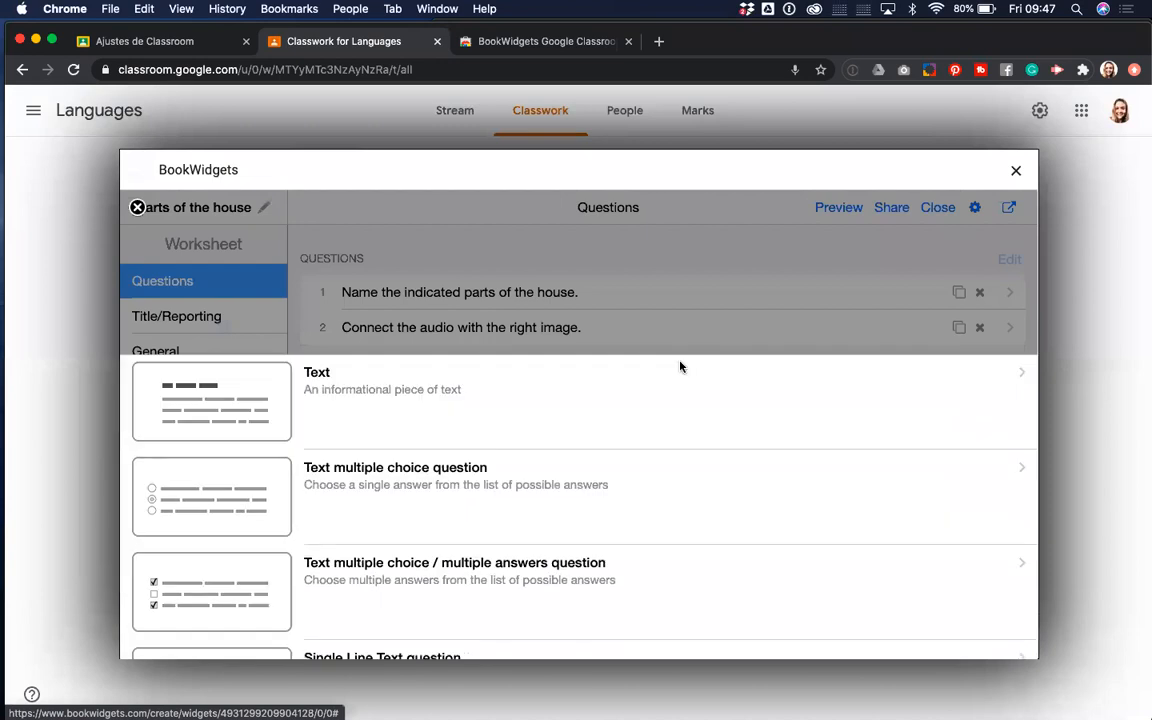
scroll(525, 401, "down", 5)
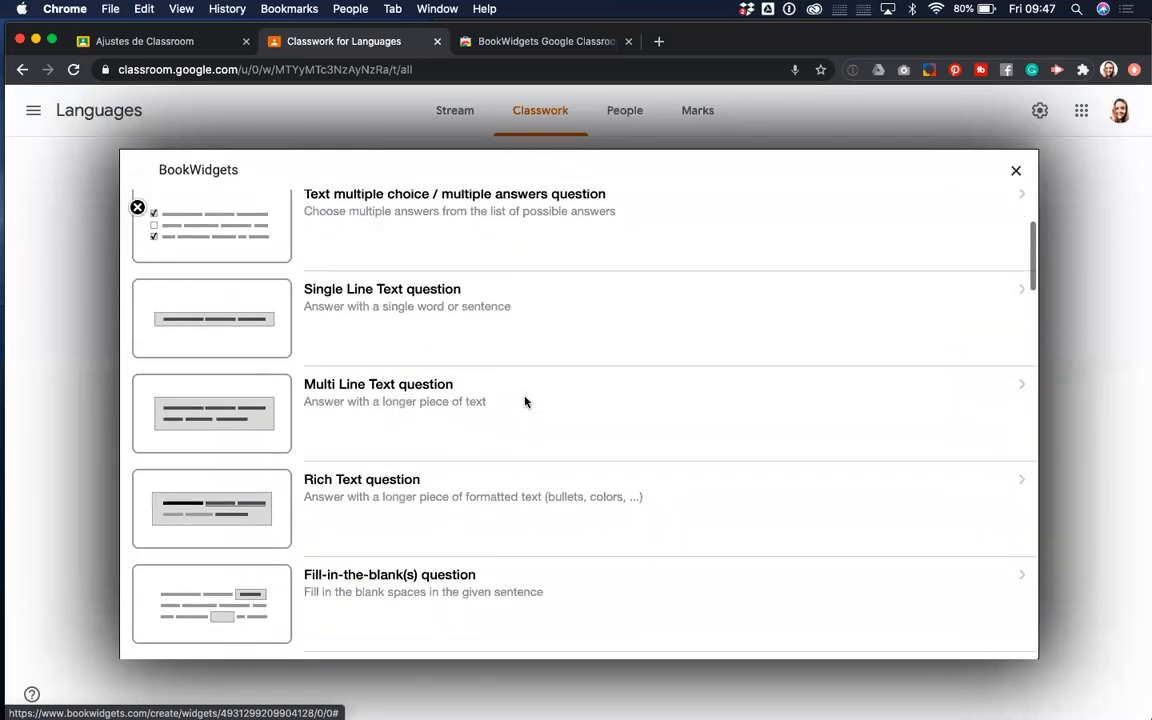
scroll(525, 401, "down", 4)
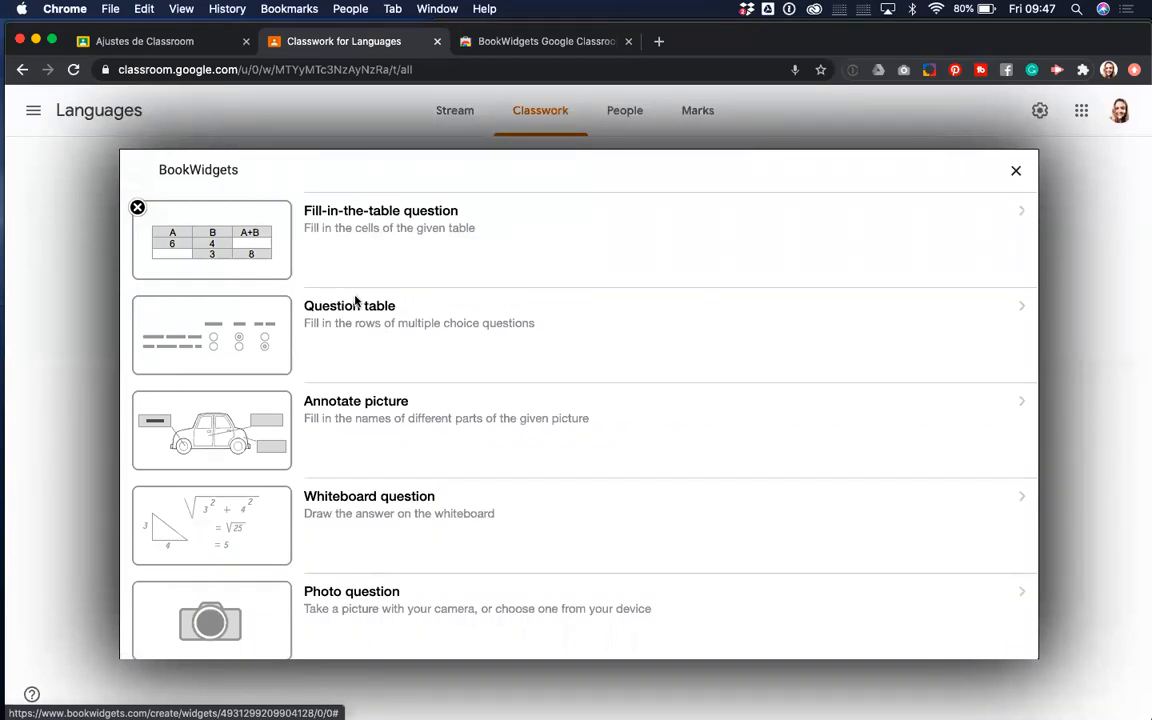
left_click(324, 327)
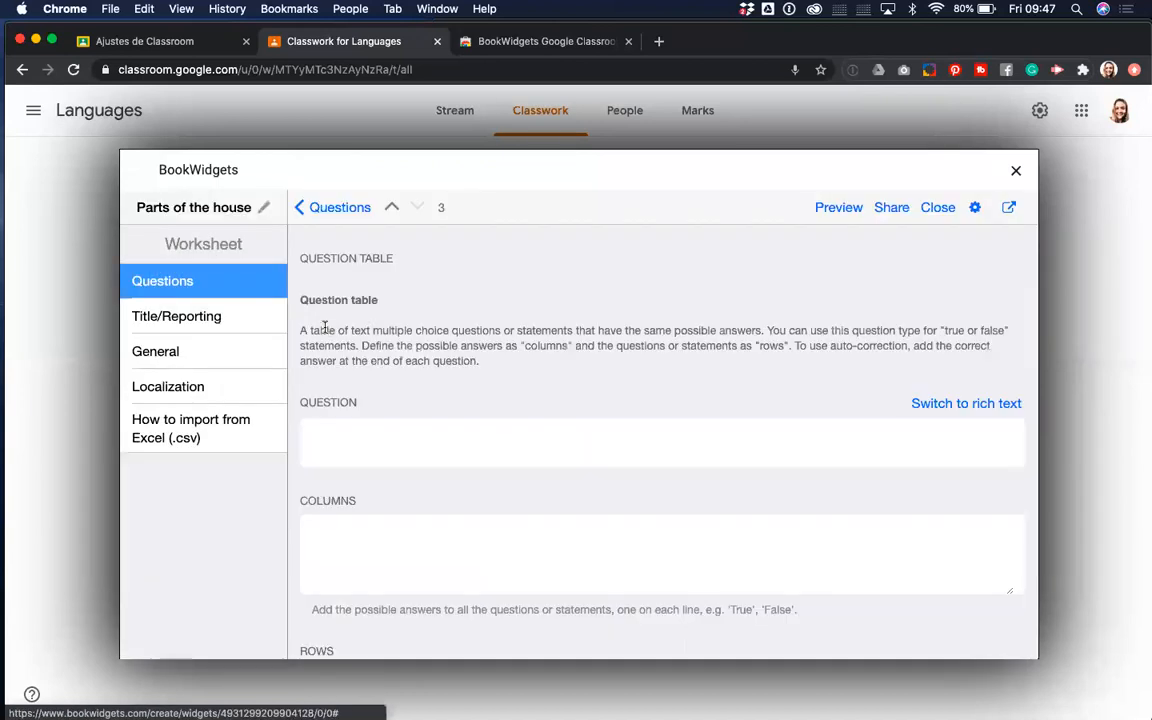
left_click(365, 438)
type("Indicate the right ro")
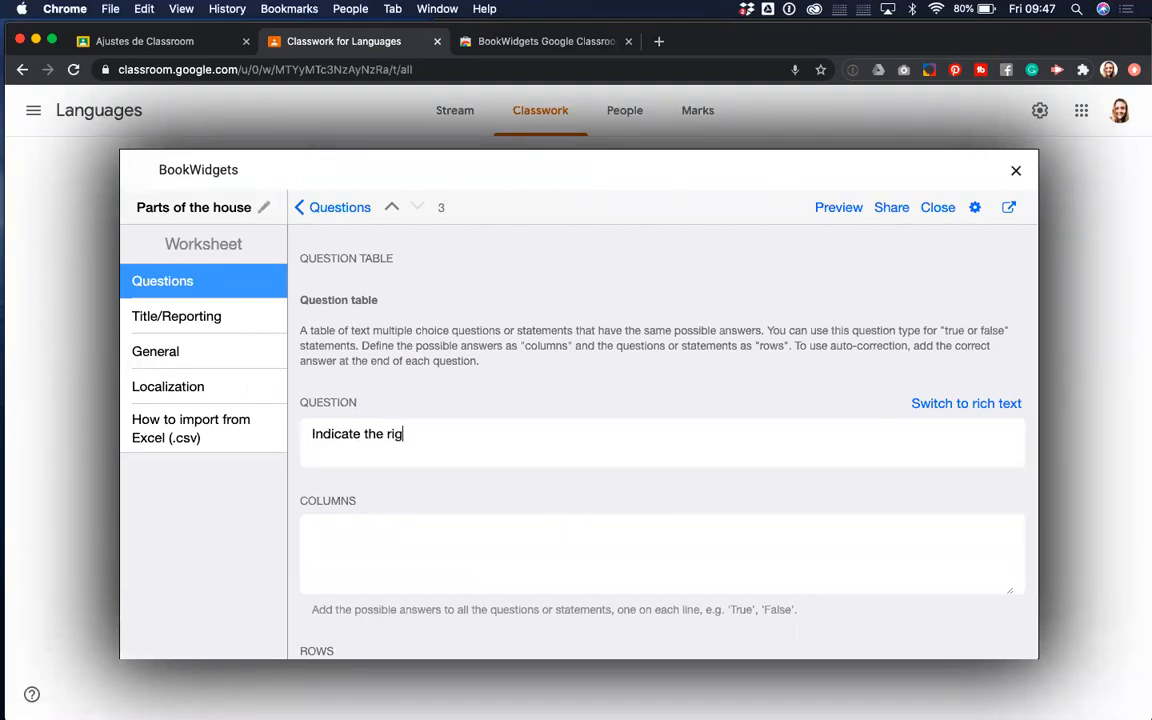
type("om.")
- Enter "The bathroom", "The living room" and "The bedroom" as the question table's columns, one on each line
scroll(352, 532, "down", 2)
left_click(318, 408)
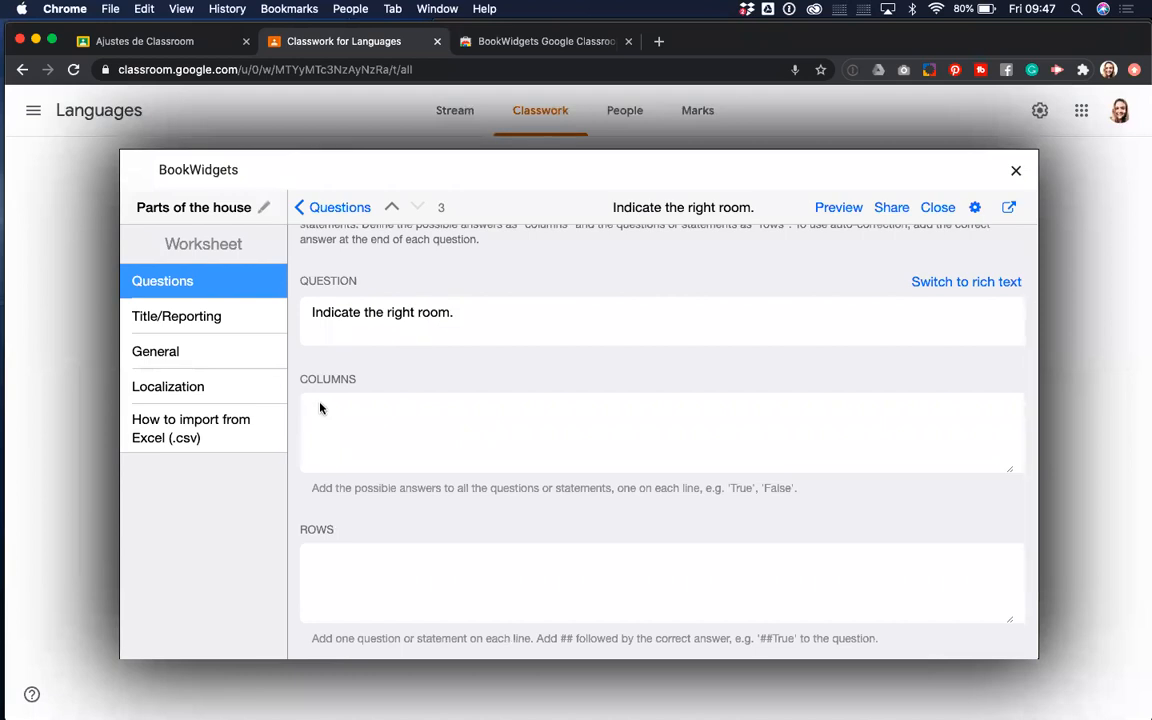
type("The bathroom ")
type("The")
type("ving room ")
type("he bedroom")
key("Return")
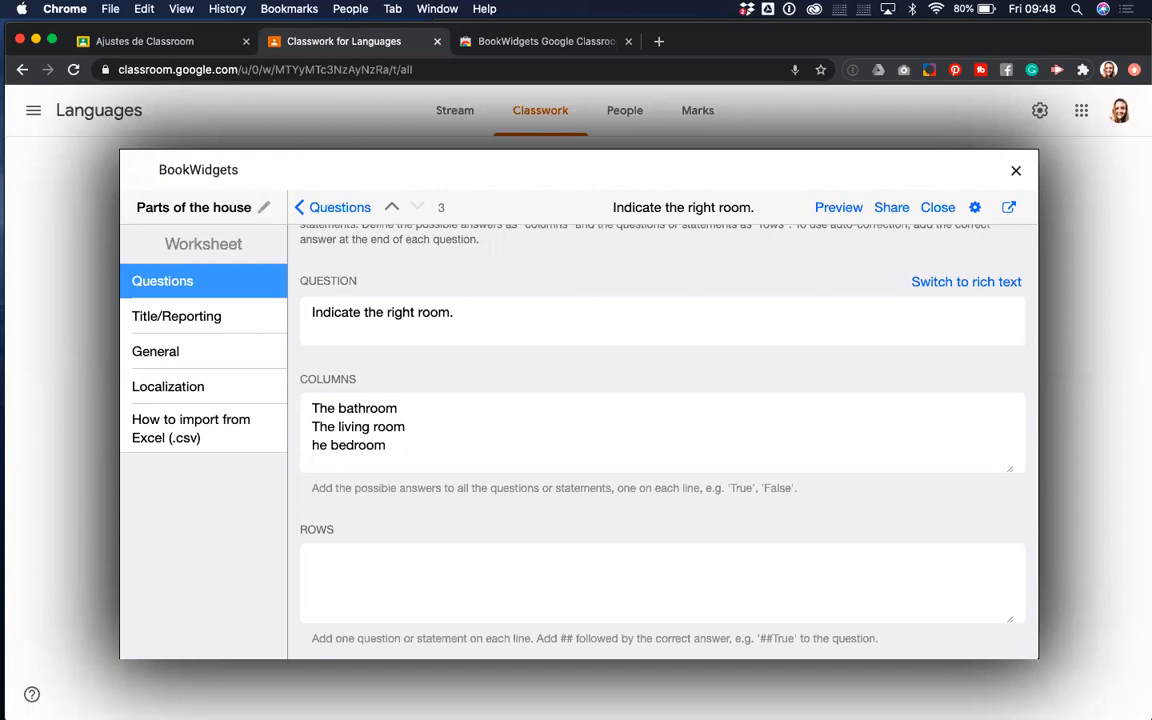
left_click(312, 446)
type("T")
- Enter the first row "A closet##The bedroom" in the question table, matching the correct answer to the column's exact wording
left_click(321, 559)
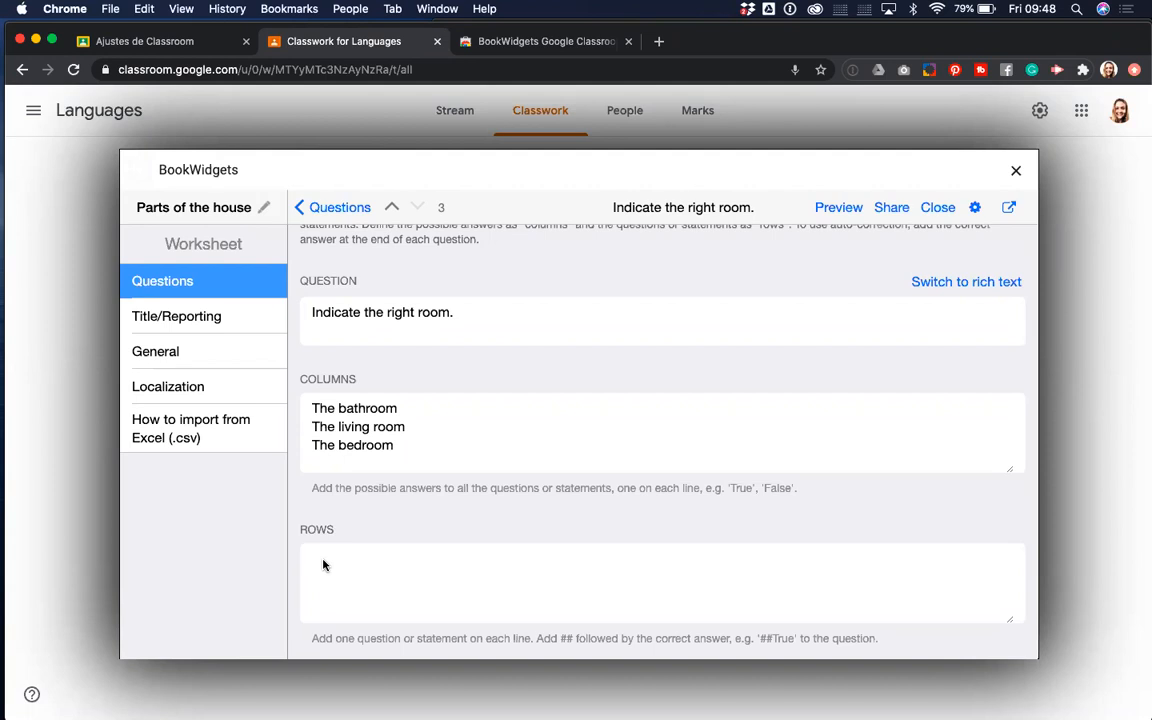
type("A closet##the he bedroom")
left_click(376, 558)
double_click(380, 558)
left_click_drag(440, 562, 458, 561)
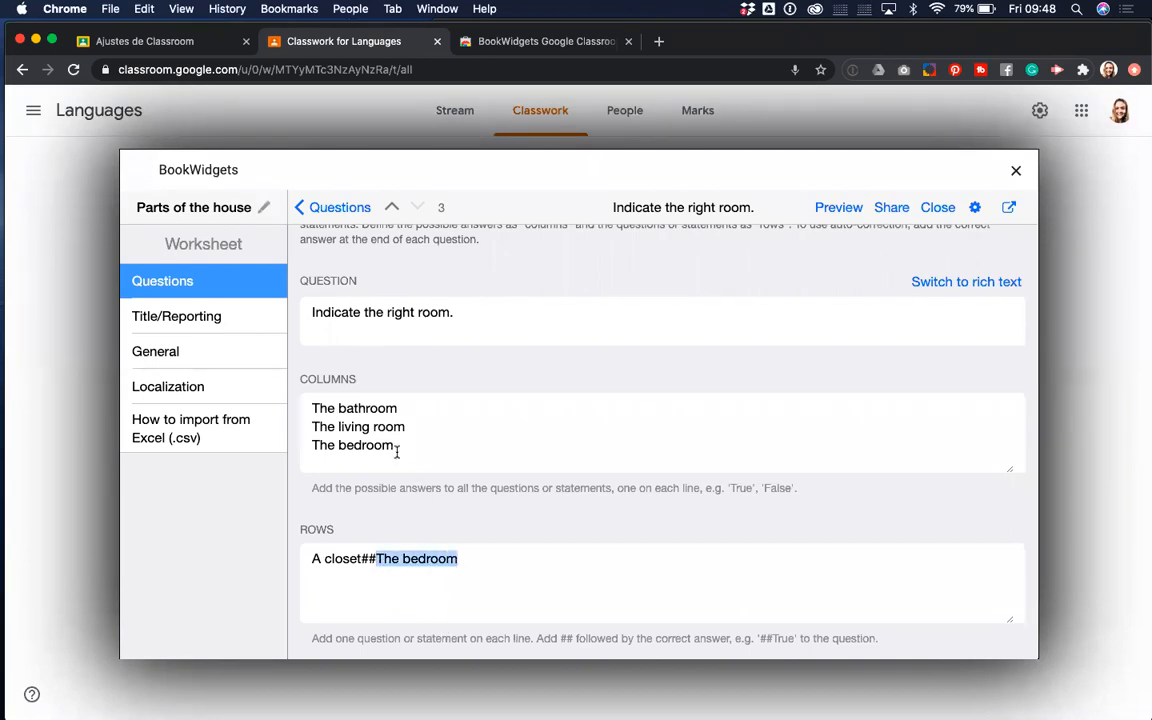
left_click_drag(397, 450, 310, 453)
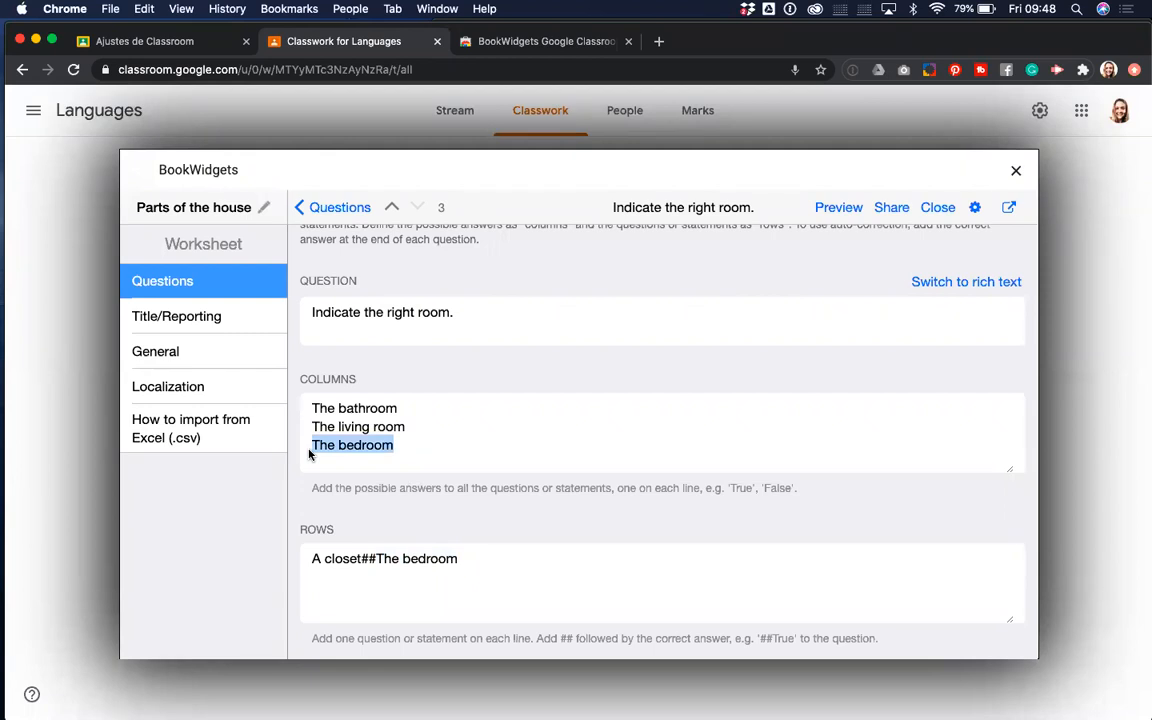
left_click(381, 560)
- Add the second row "A sponge##The bathroom" to the question table
left_click(477, 565)
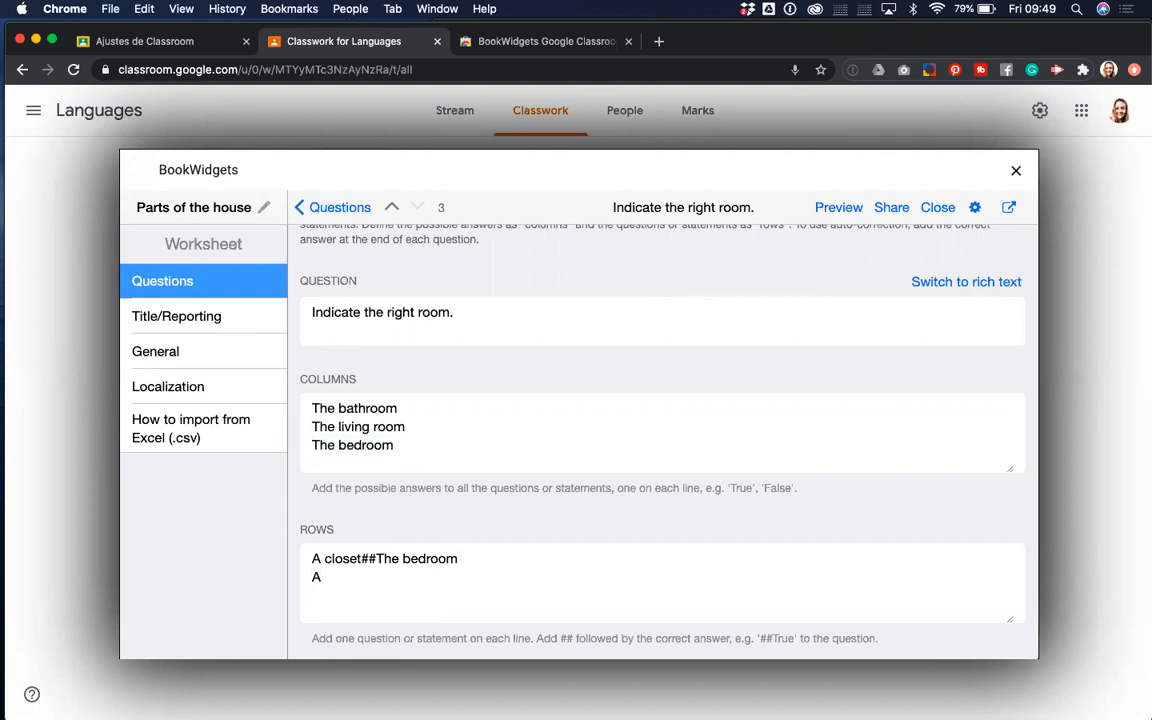
type("spi")
type("nge")
type("##")
type("The ")
type("bathroom")
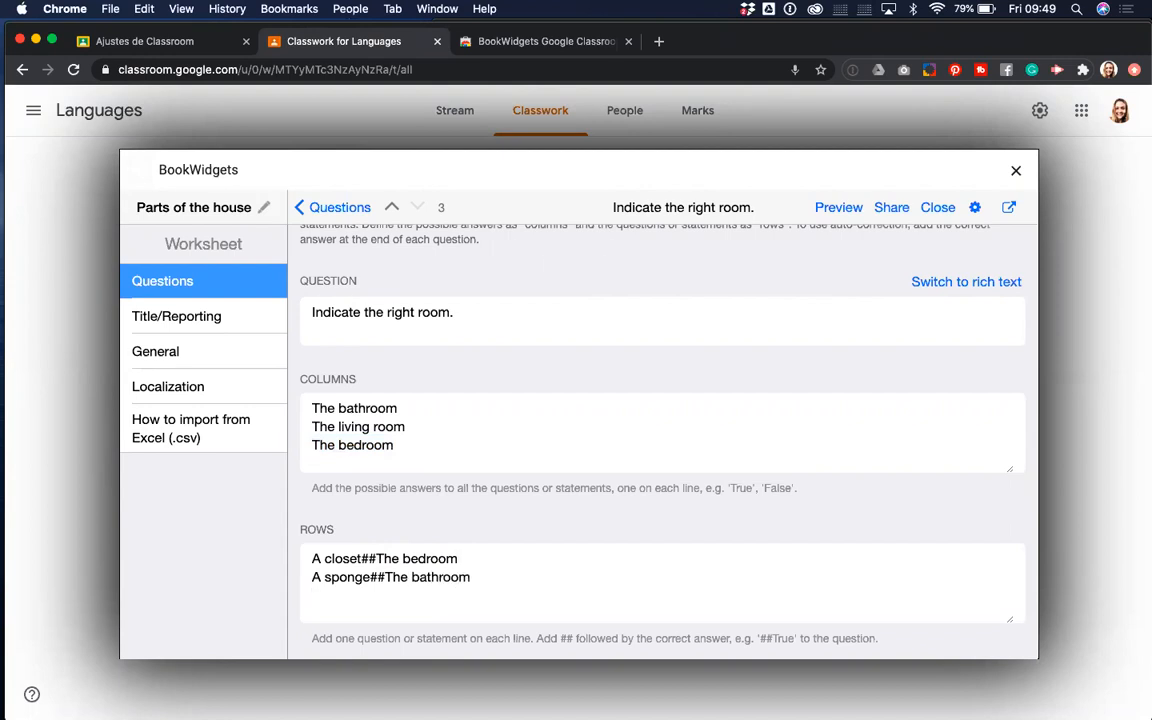
- Replace the column "The living room" with "The kitchen" and add the row "A fridge##The kitchen"
left_click_drag(405, 428, 305, 428)
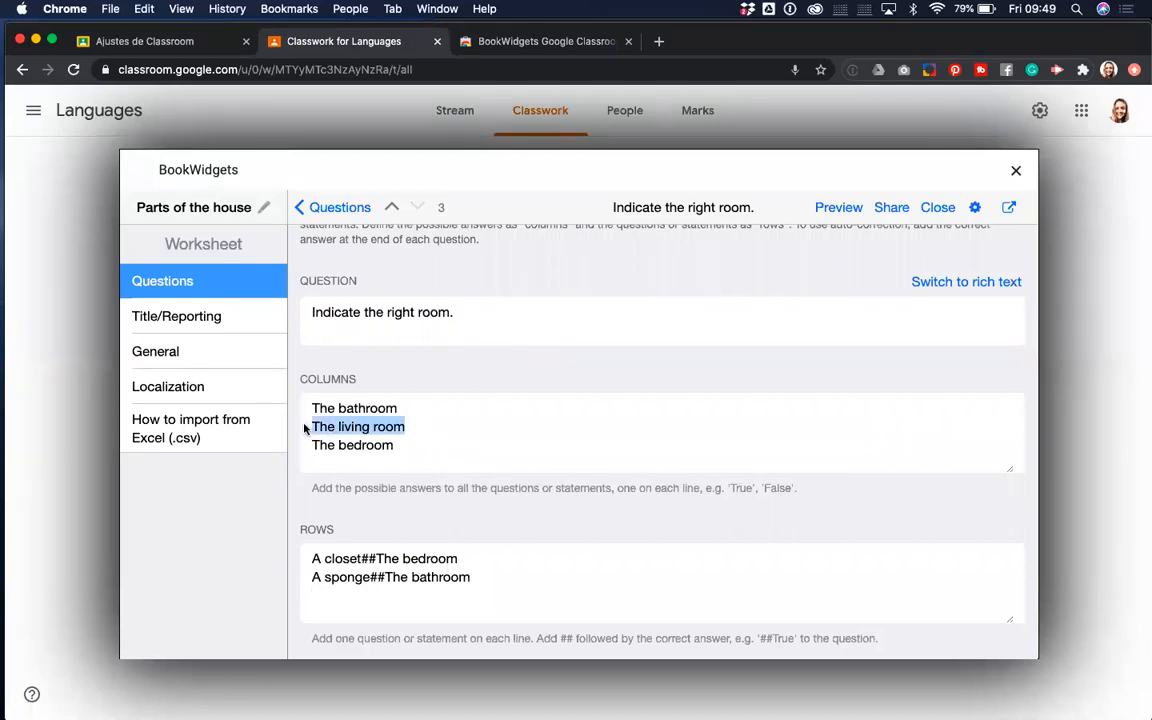
type("The kitchen")
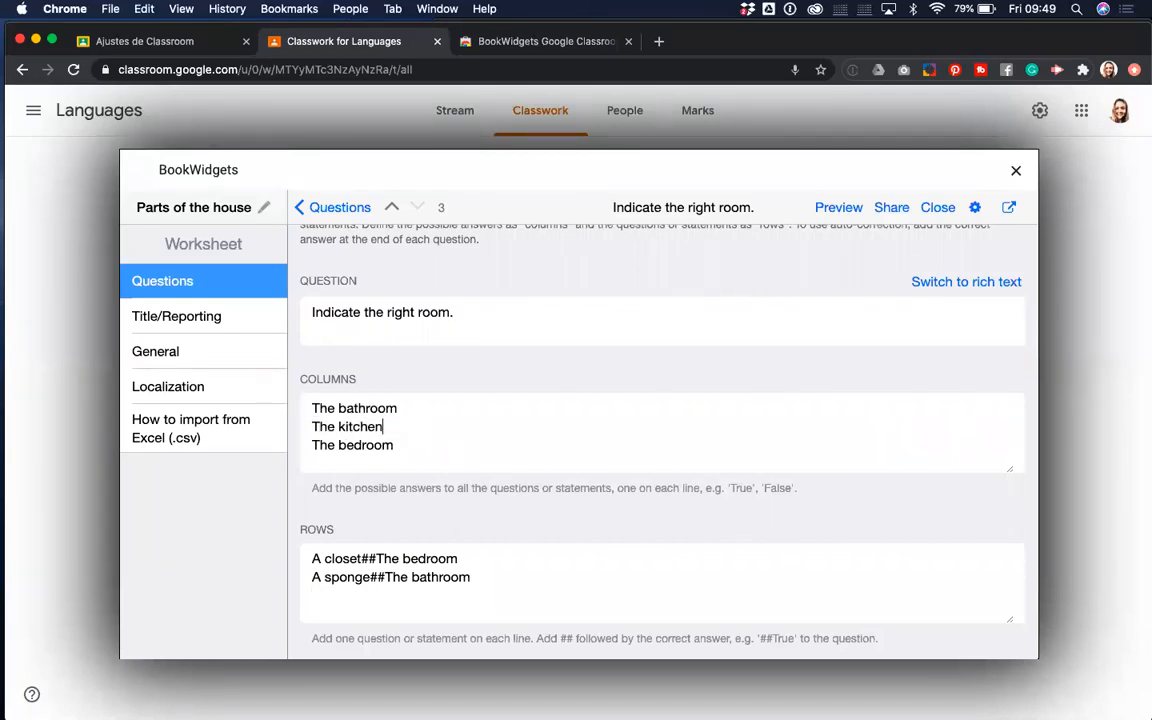
left_click(350, 596)
type("A fridge##The kitche")
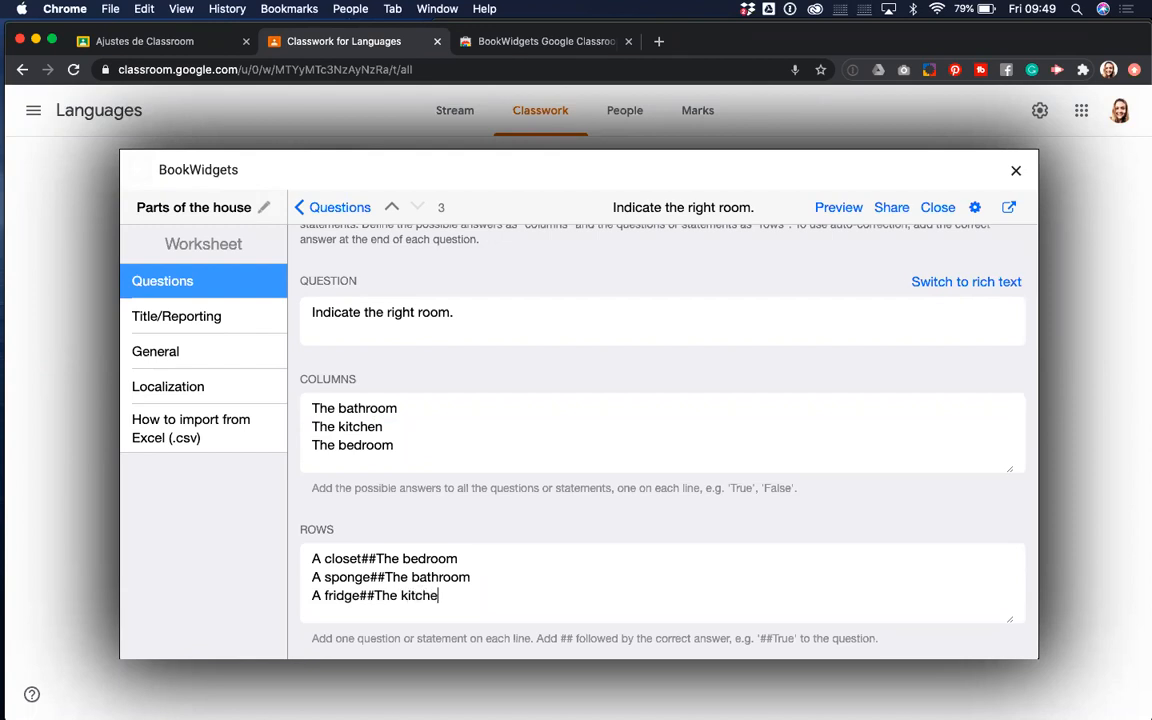
type("n")
- Add the fourth row "A television##The bedroom" to the question table and return to the worksheet's question list
key("Return")
type("A television")
key("BackSpace")
type("##The bedroom")
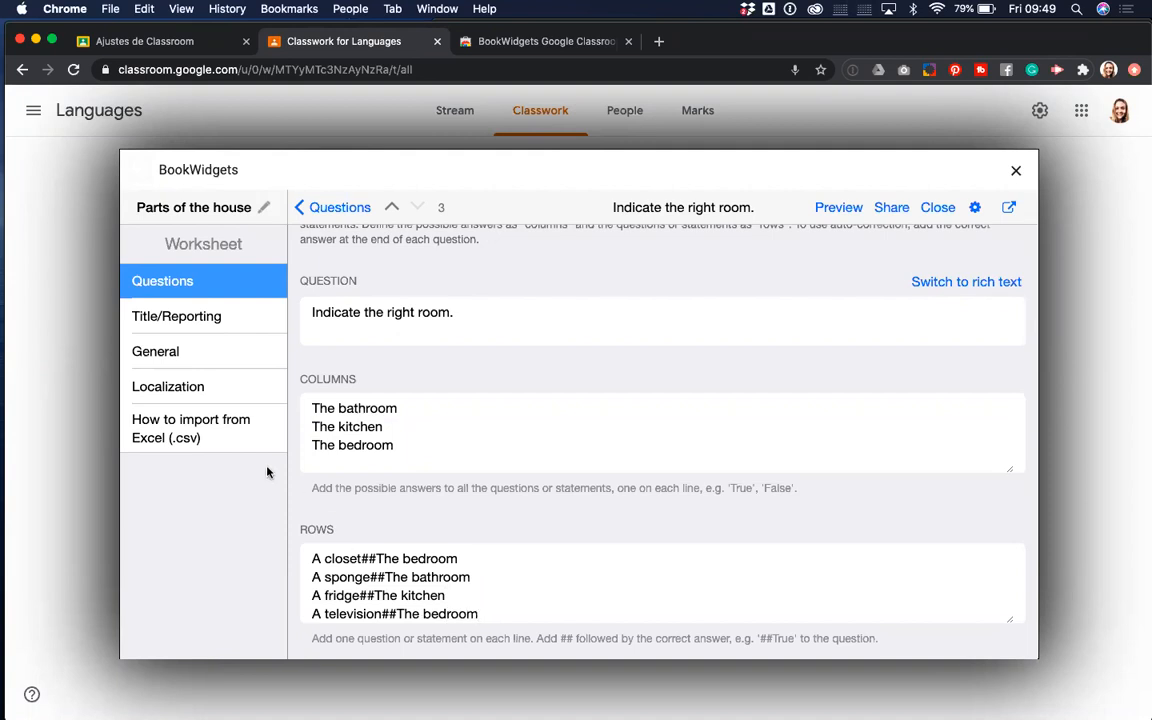
scroll(405, 503, "down", 2)
scroll(405, 503, "down", 5)
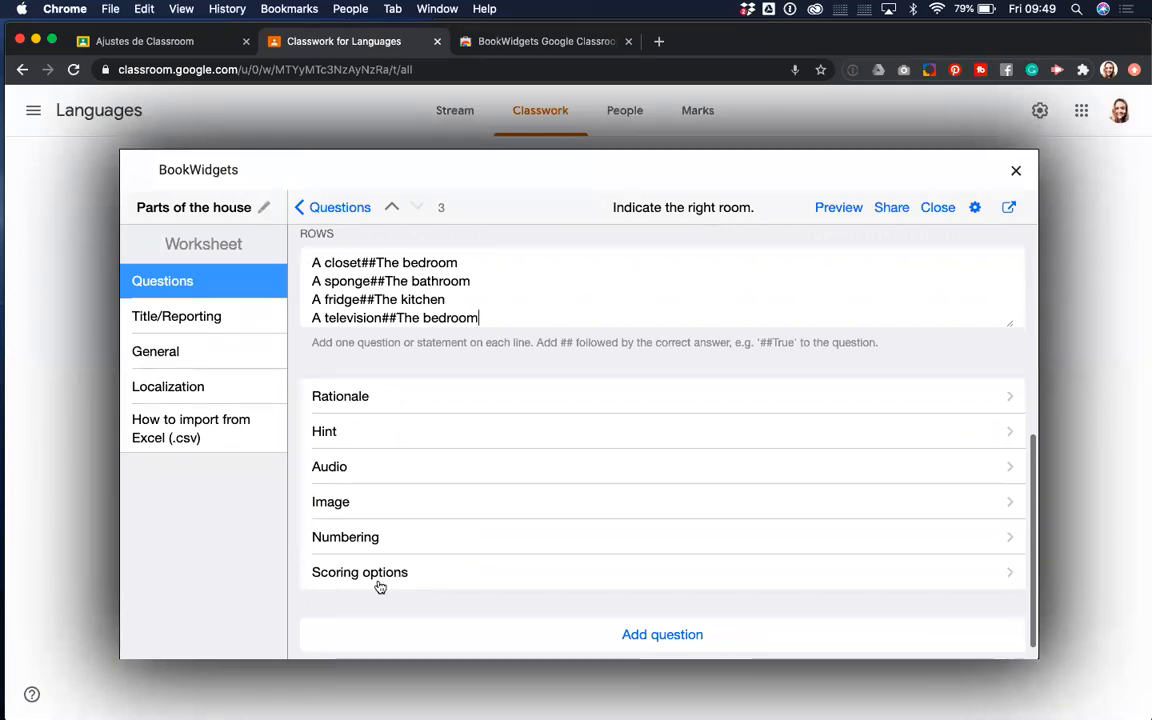
scroll(429, 481, "up", 5)
scroll(429, 481, "up", 1)
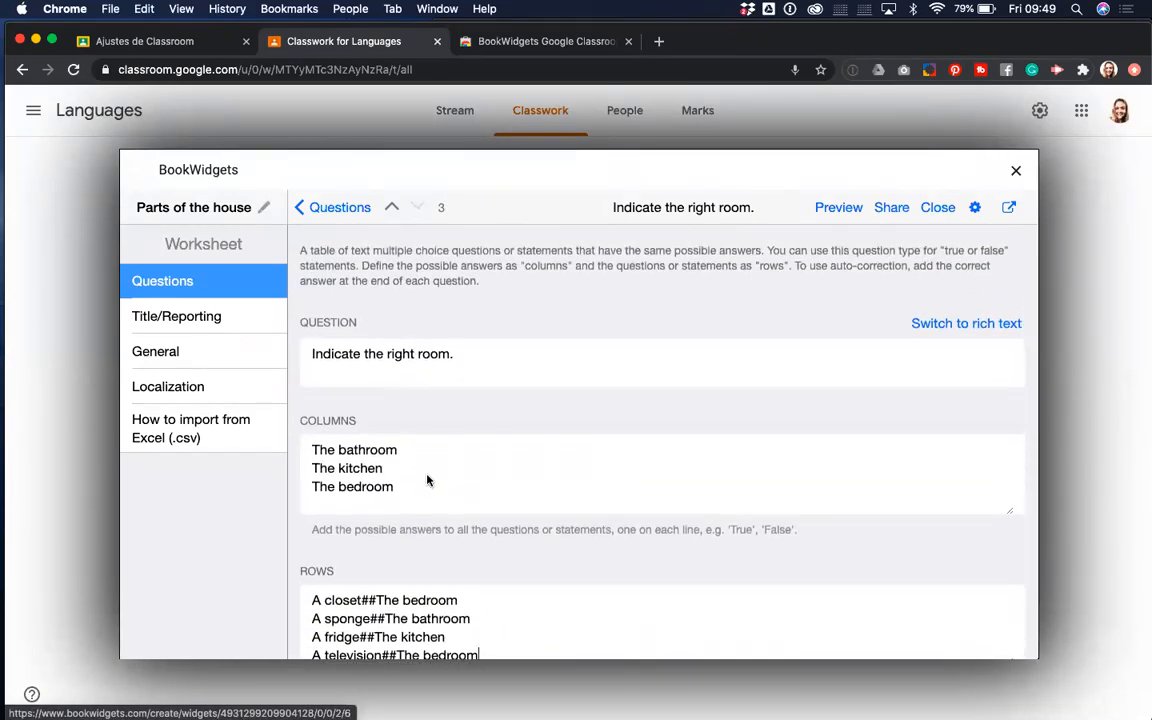
left_click(331, 212)
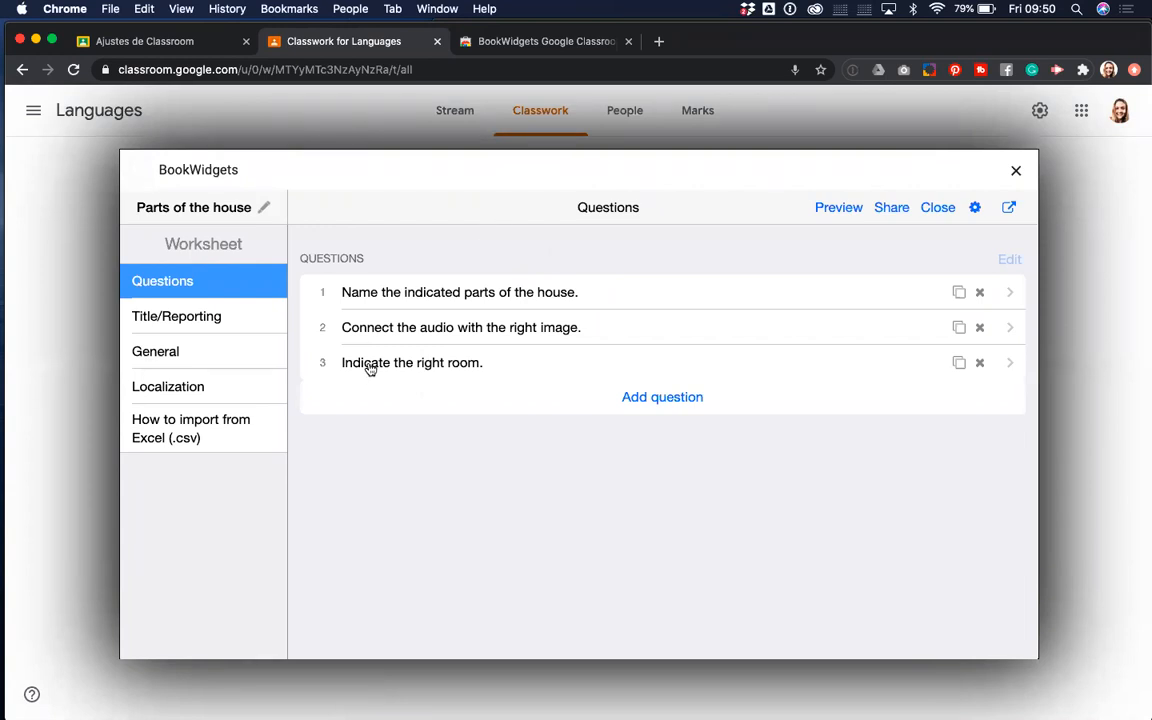
- Preview the worksheet as a student and look through the labelled house picture question down to question 2
left_click(840, 209)
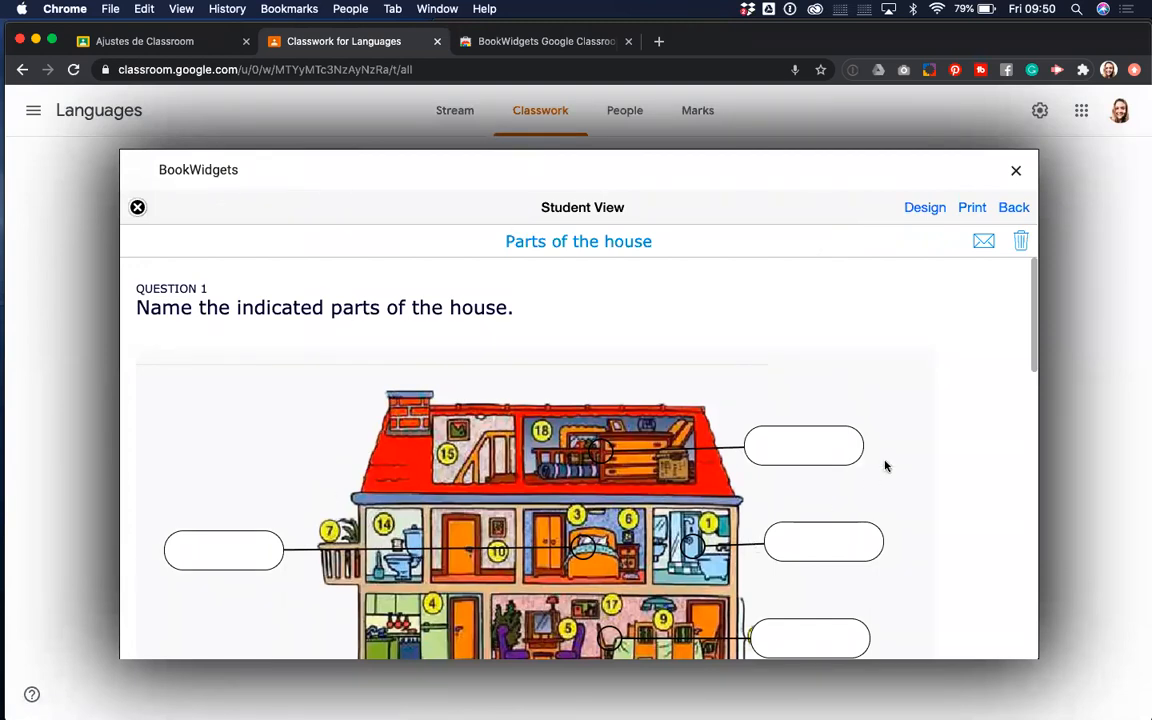
scroll(884, 464, "down", 1)
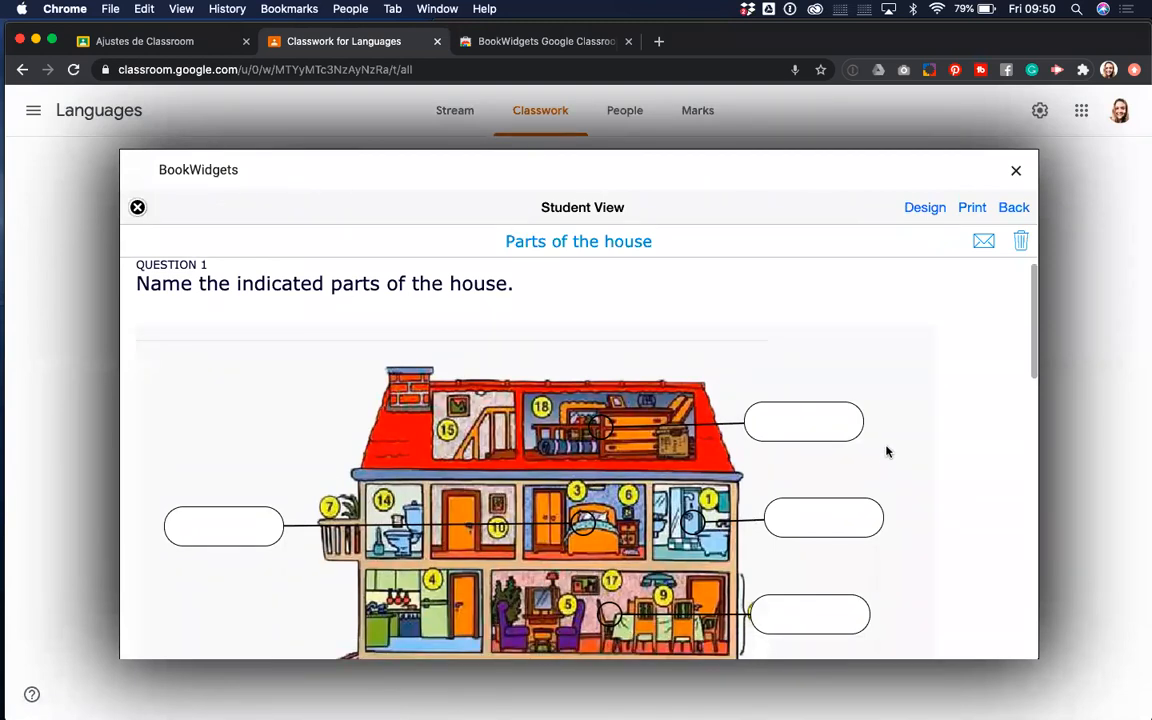
scroll(885, 460, "down", 2)
scroll(885, 448, "down", 3)
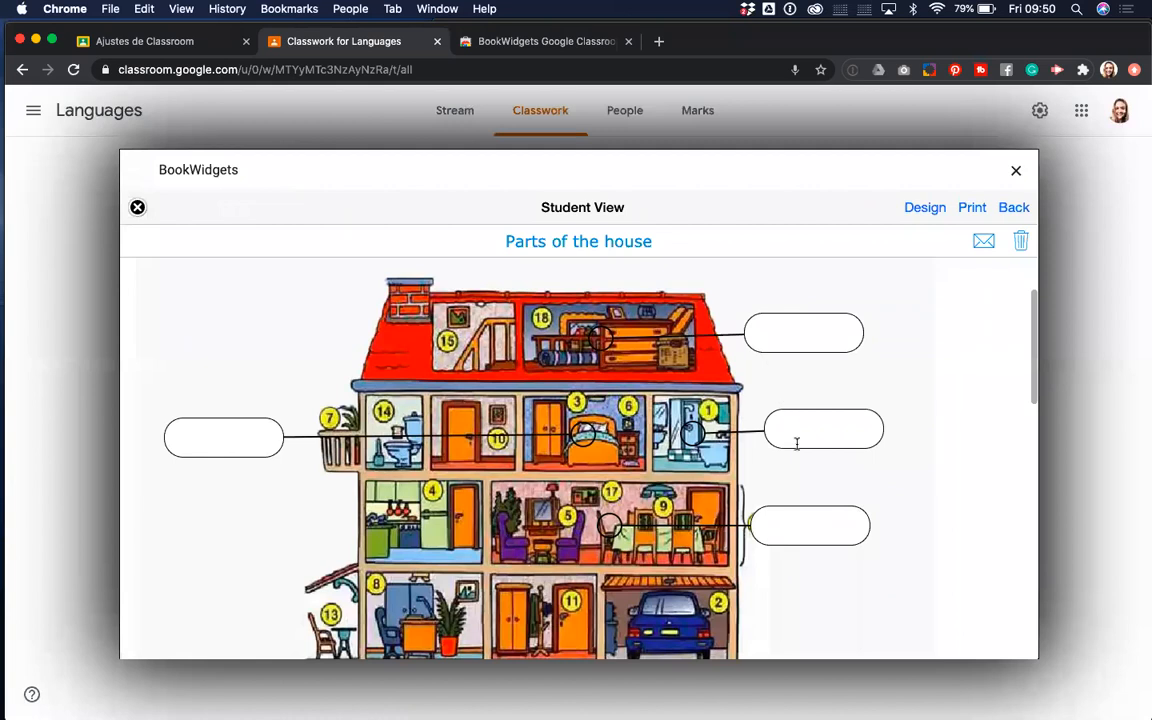
scroll(805, 474, "down", 4)
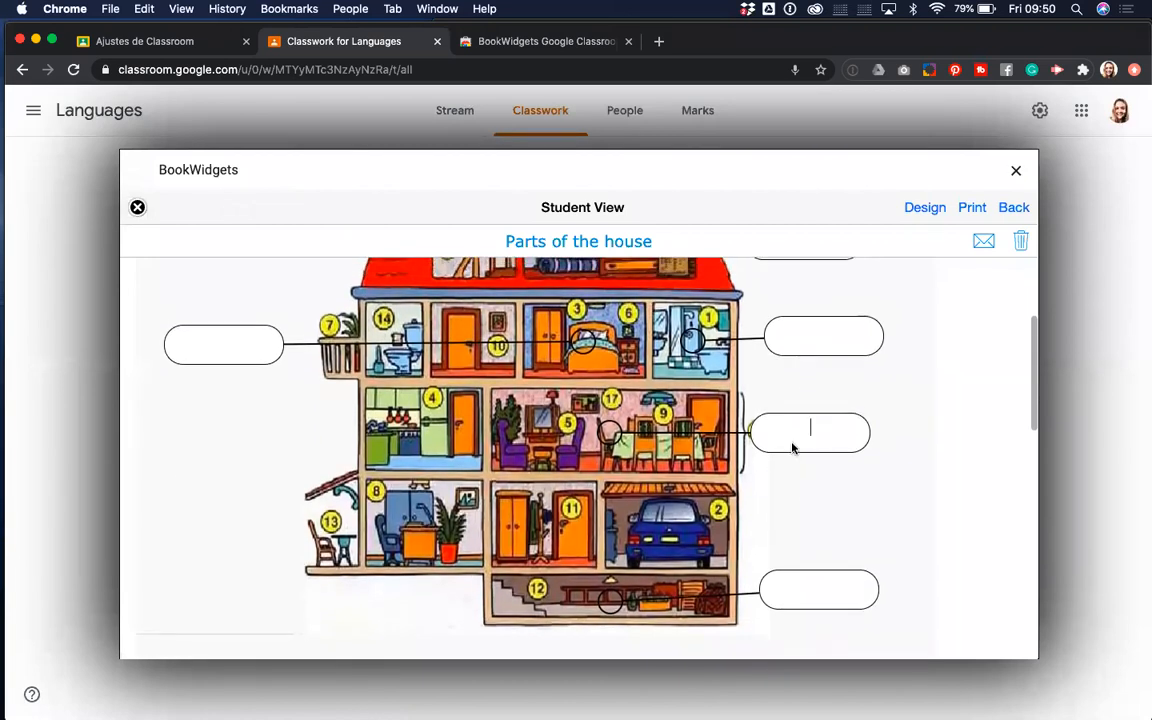
left_click(240, 354)
scroll(388, 505, "down", 10)
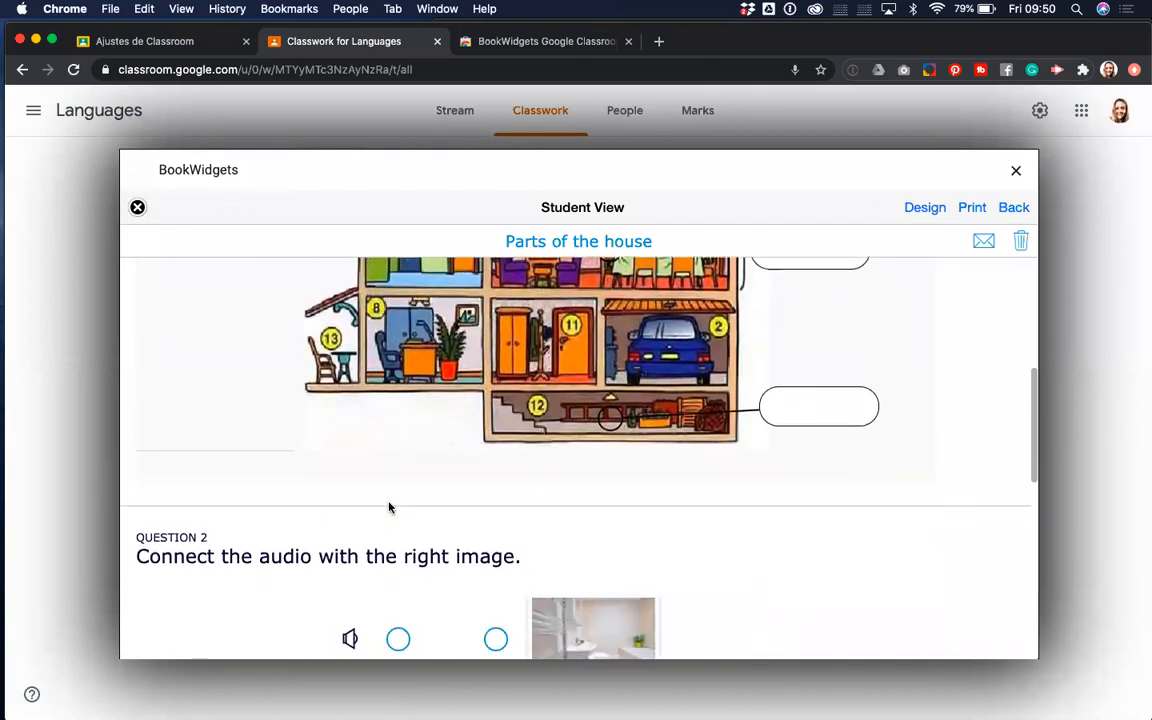
scroll(389, 507, "down", 2)
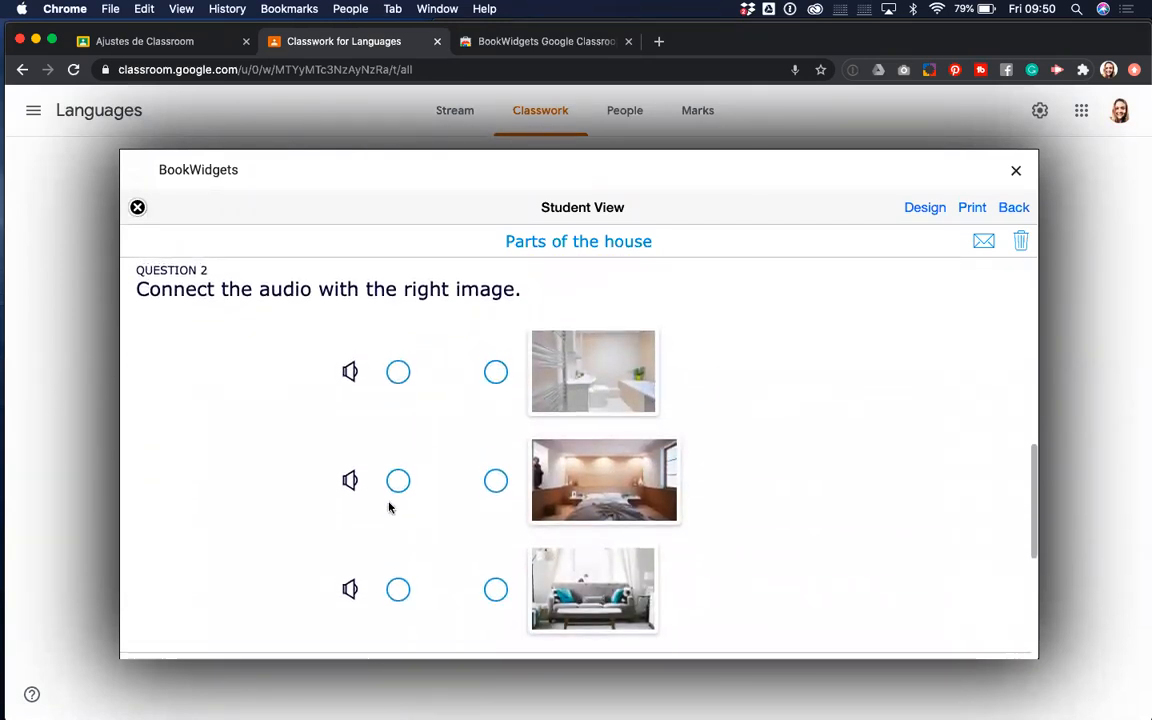
- Try out question 2 by playing the first two audios and connecting them to the bathroom and bedroom images
left_click(350, 373)
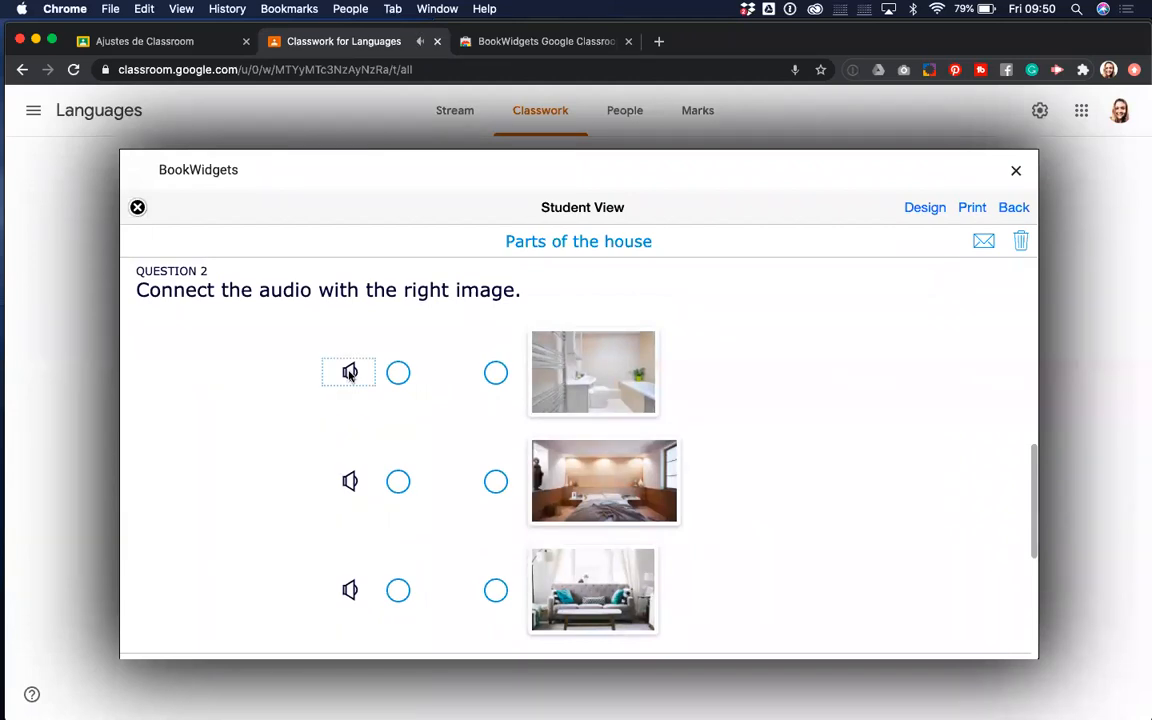
left_click_drag(398, 373, 493, 377)
left_click(351, 482)
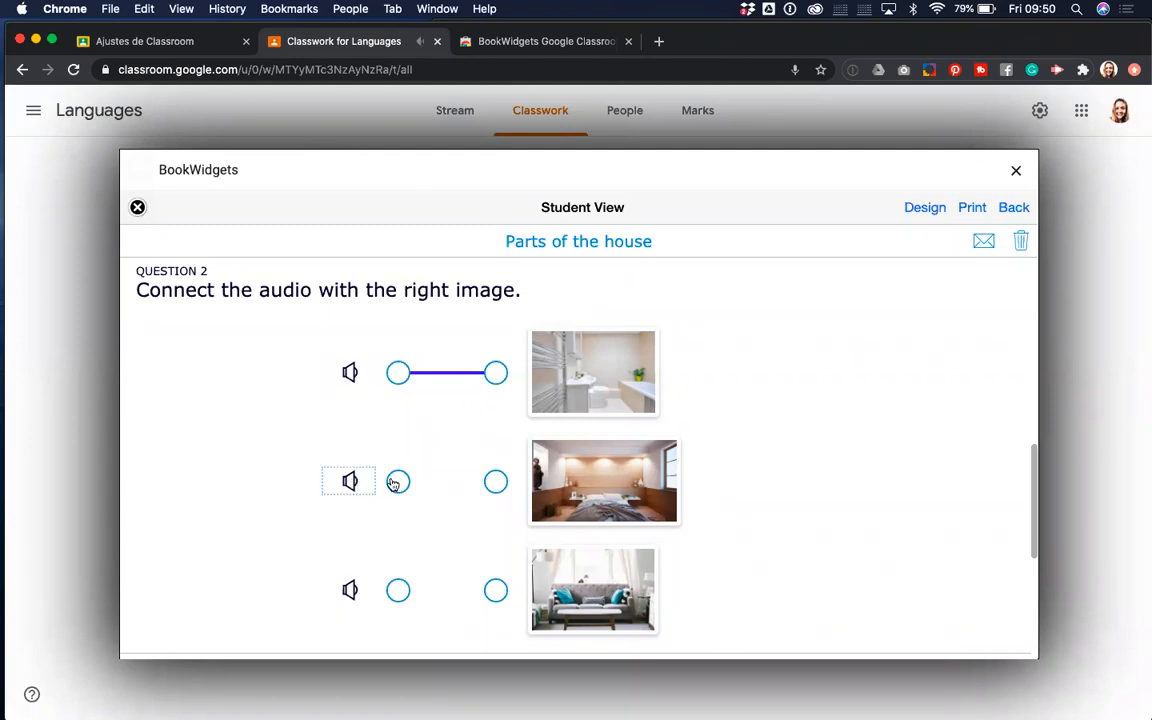
left_click_drag(396, 482, 494, 481)
- Enlarge the bathroom image in question 2, test zooming in and out, and return to the question
left_click(602, 377)
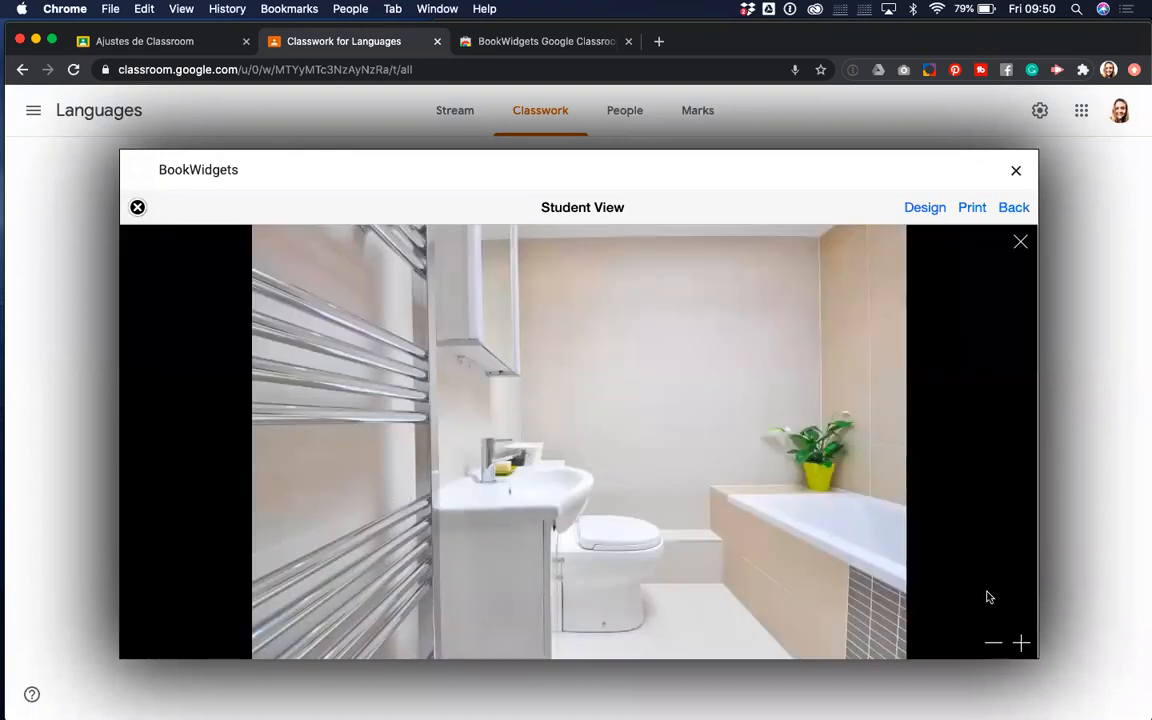
left_click(1022, 641)
left_click(993, 643)
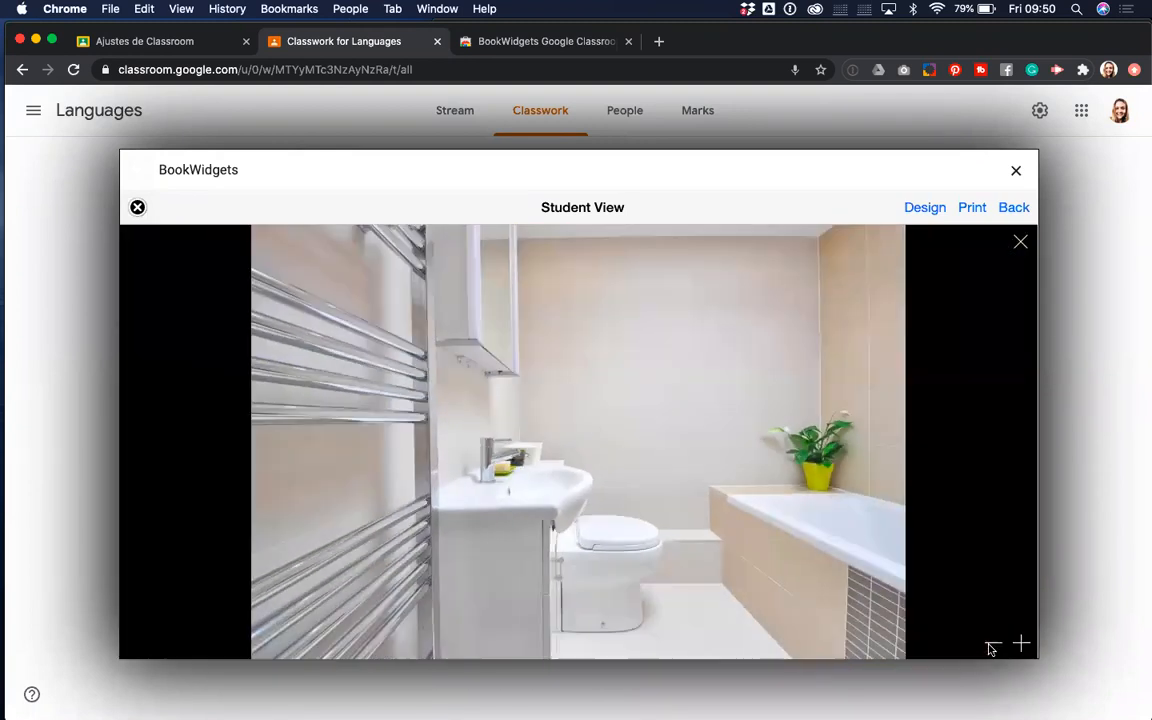
left_click(1020, 242)
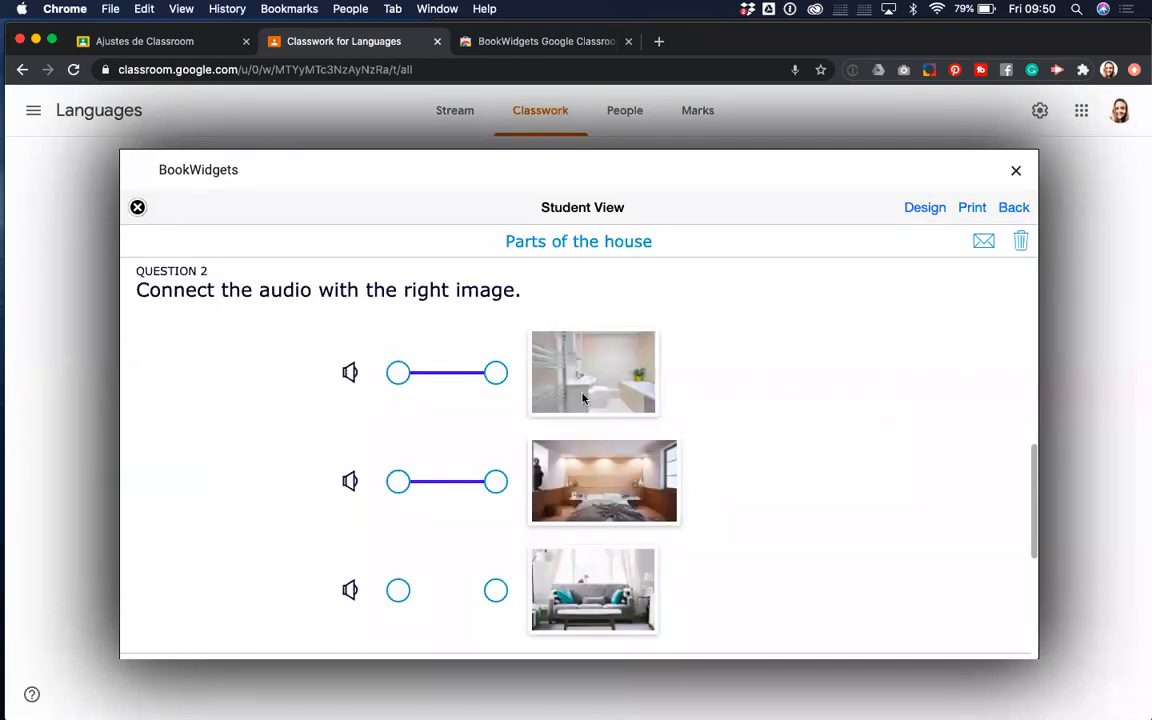
- Try out question 3 by switching the answers for the first two rows to The bathroom for "A closet" and The kitchen for "A sponge"
scroll(603, 467, "down", 7)
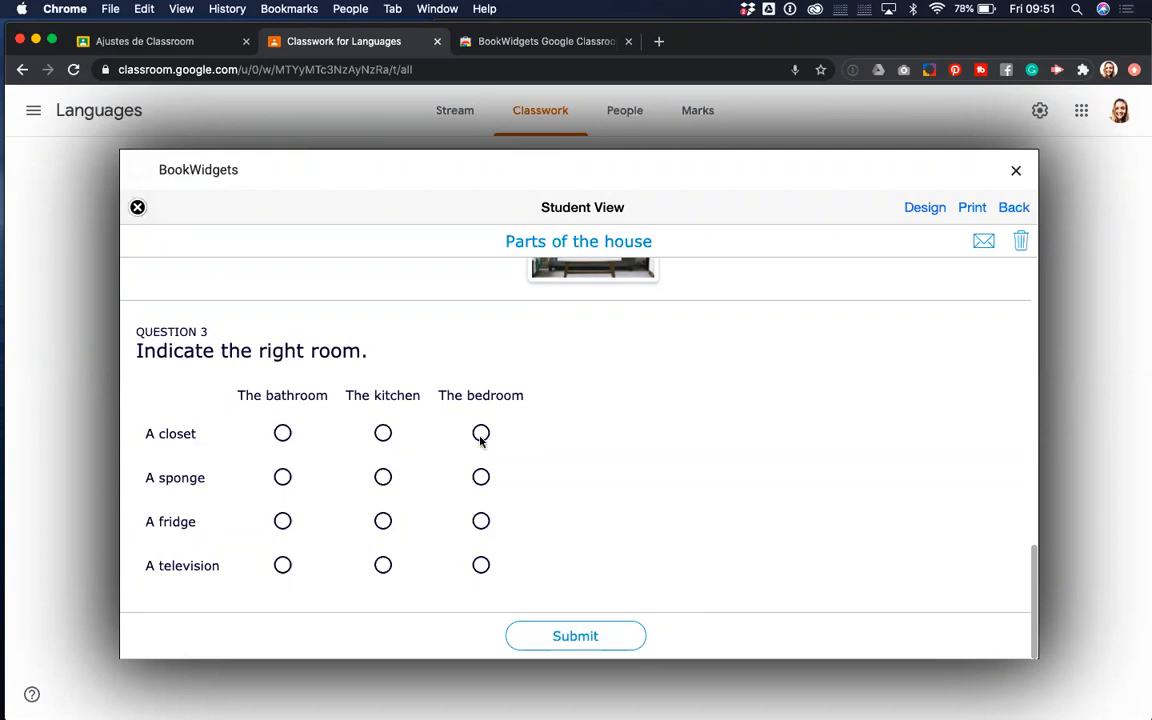
left_click(282, 477)
left_click(382, 433)
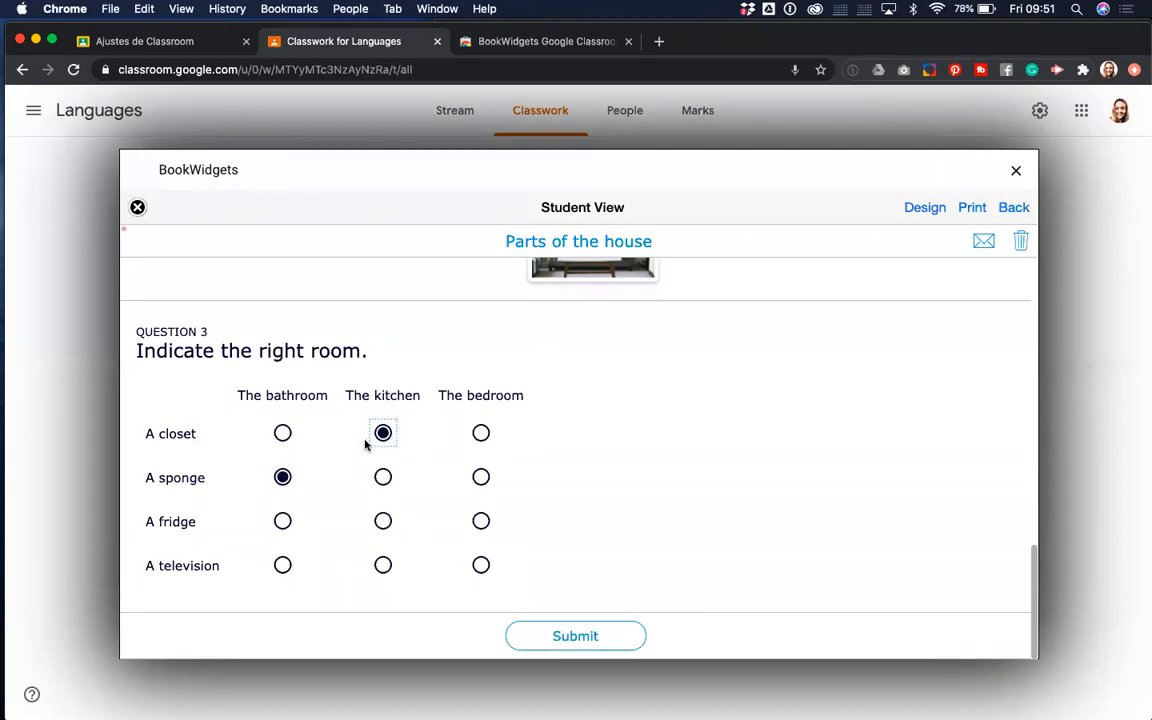
left_click(282, 433)
left_click(382, 477)
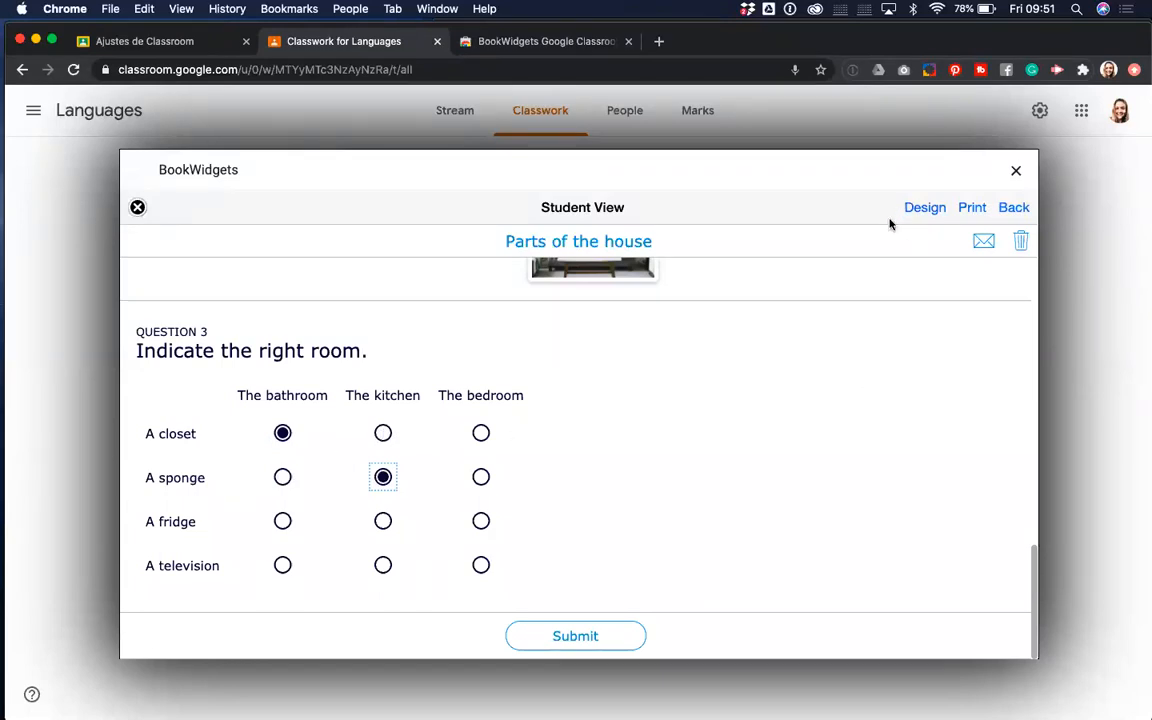
- Set the worksheet's design to orange (#e67e22) with the Dark Background template and return to the editor
scroll(895, 280, "up", 15)
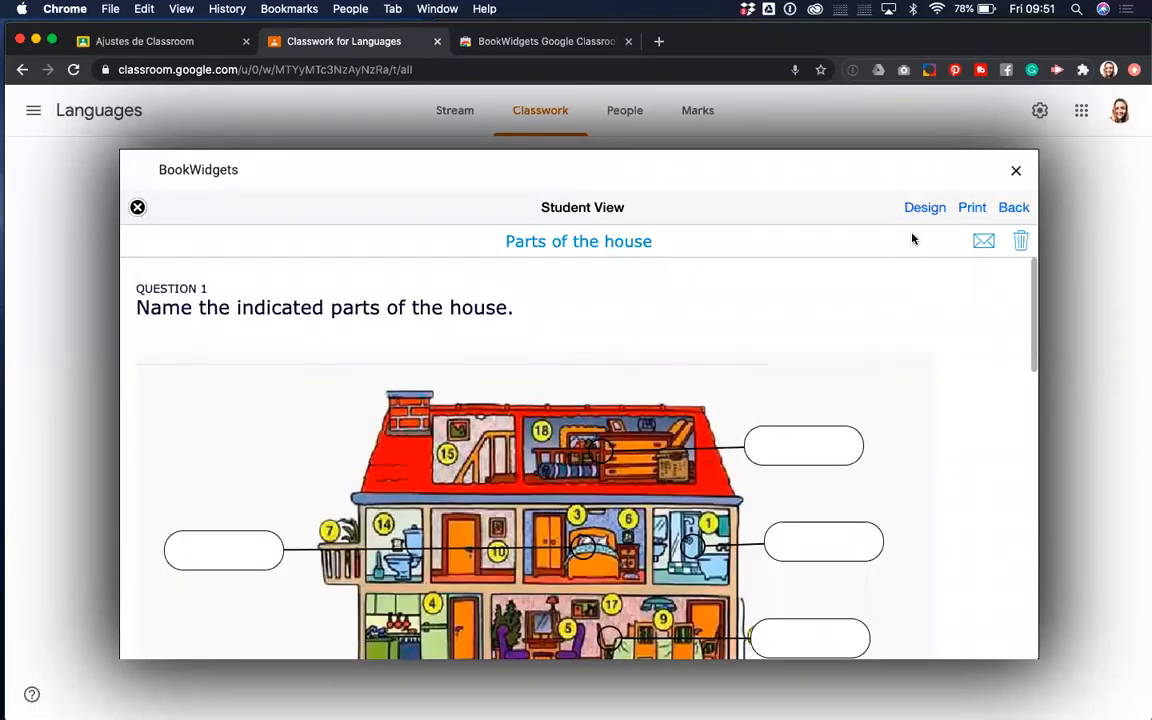
left_click(926, 208)
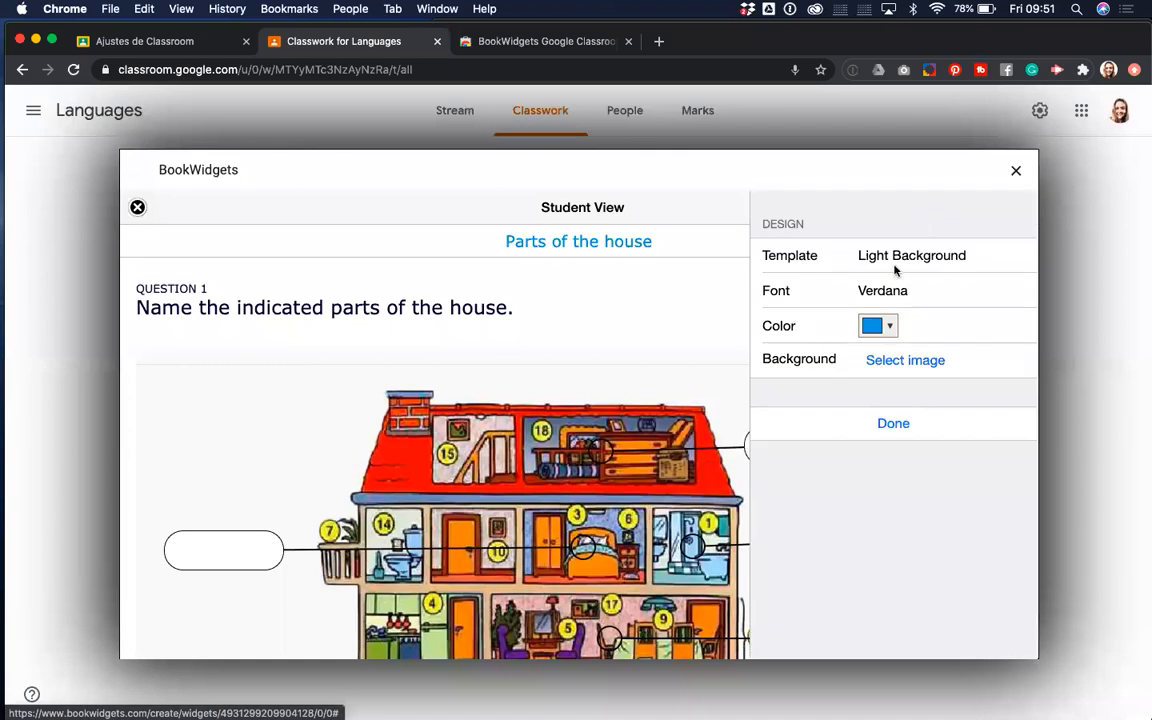
left_click(870, 356)
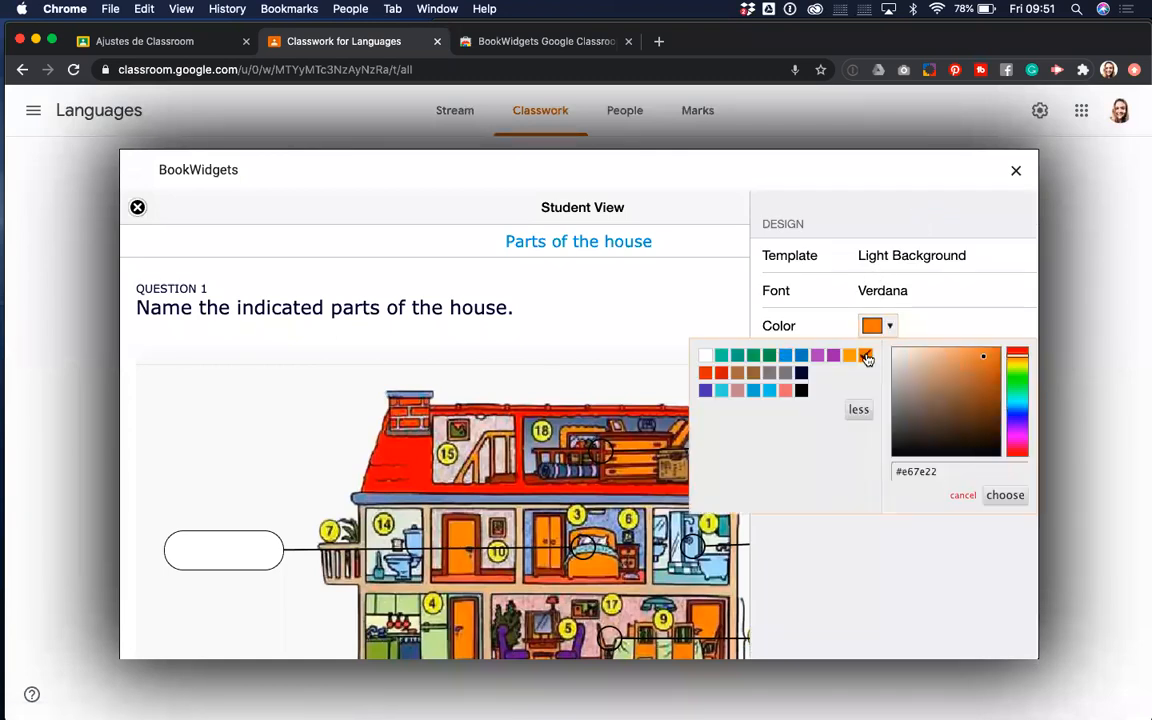
left_click(1003, 495)
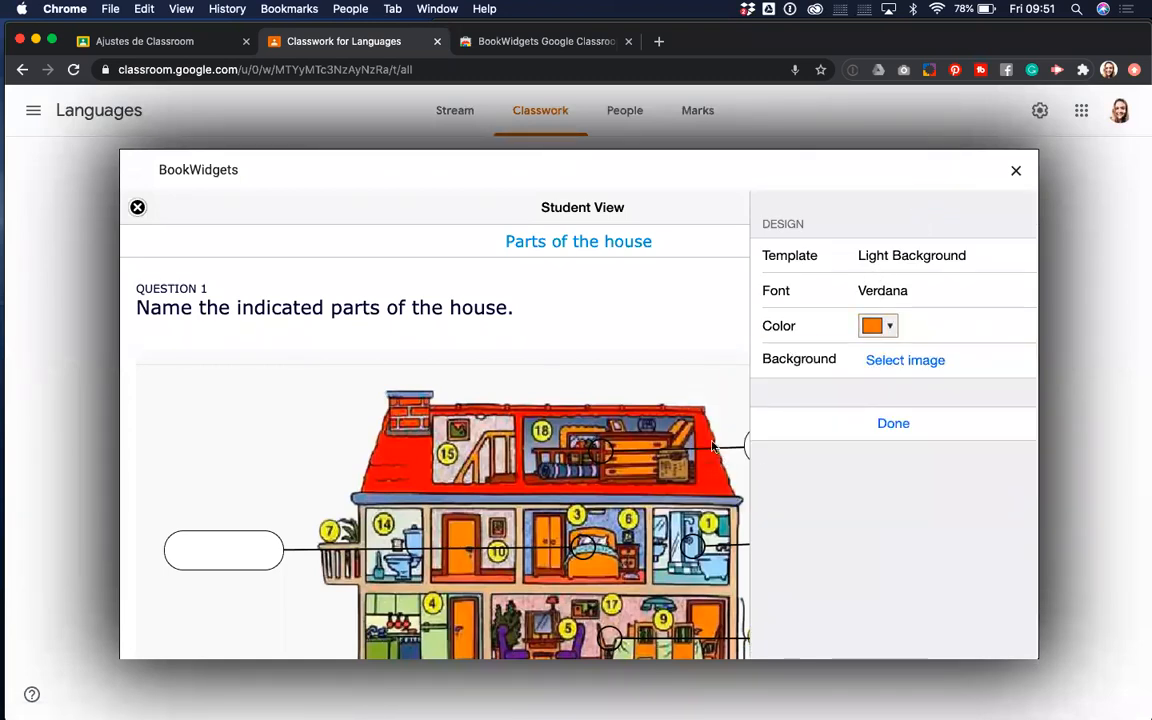
left_click(912, 256)
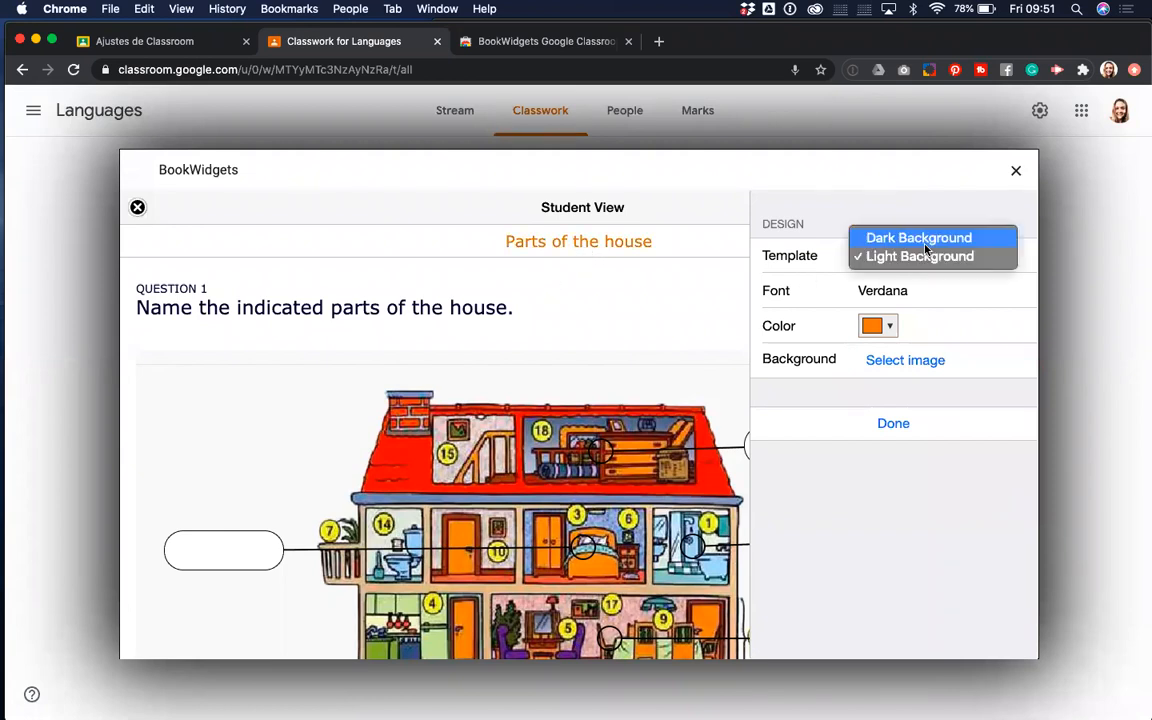
left_click(899, 236)
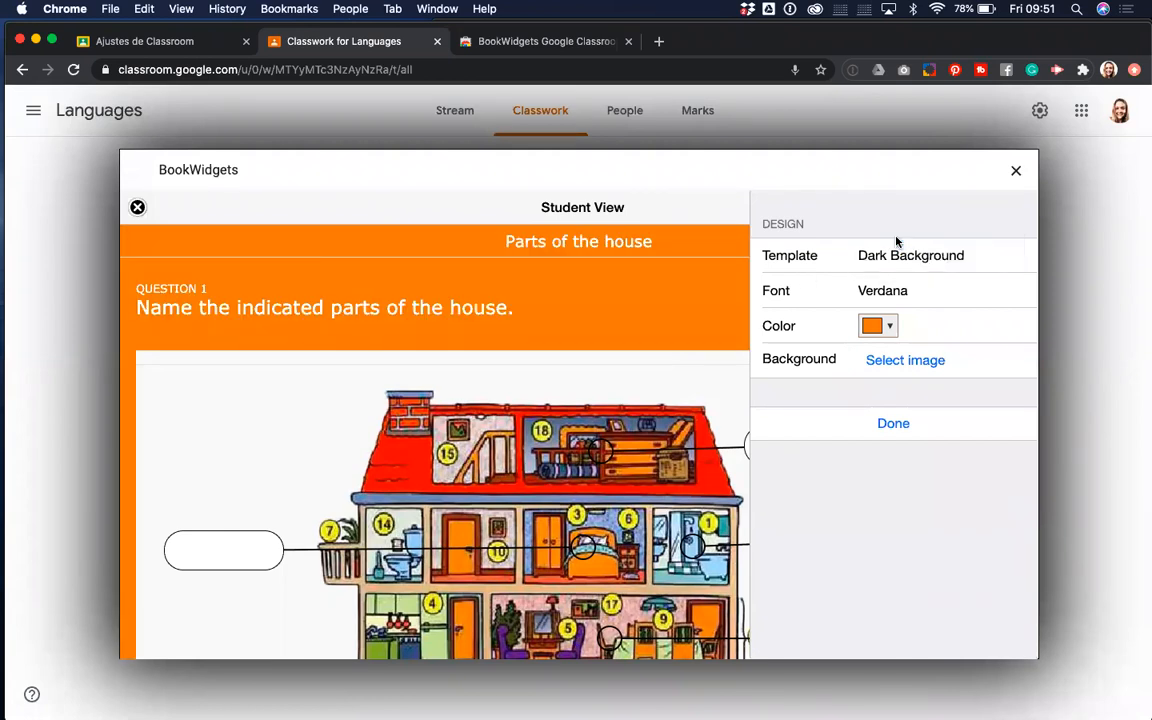
scroll(655, 477, "down", 1)
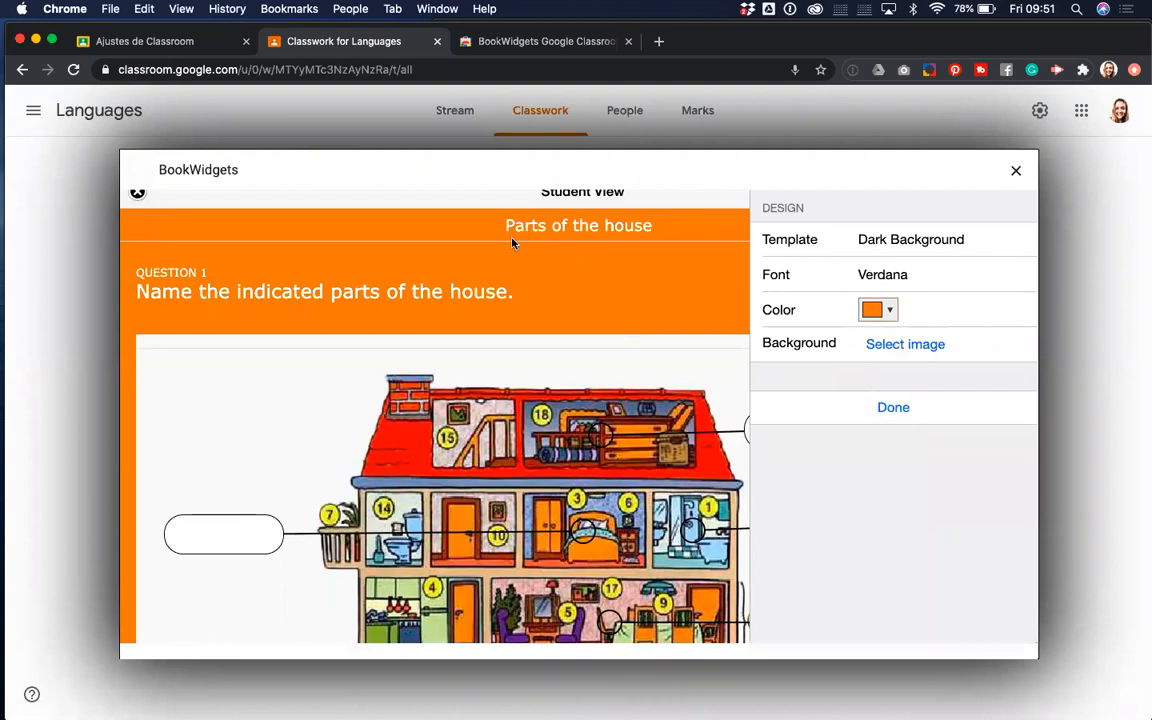
left_click(918, 412)
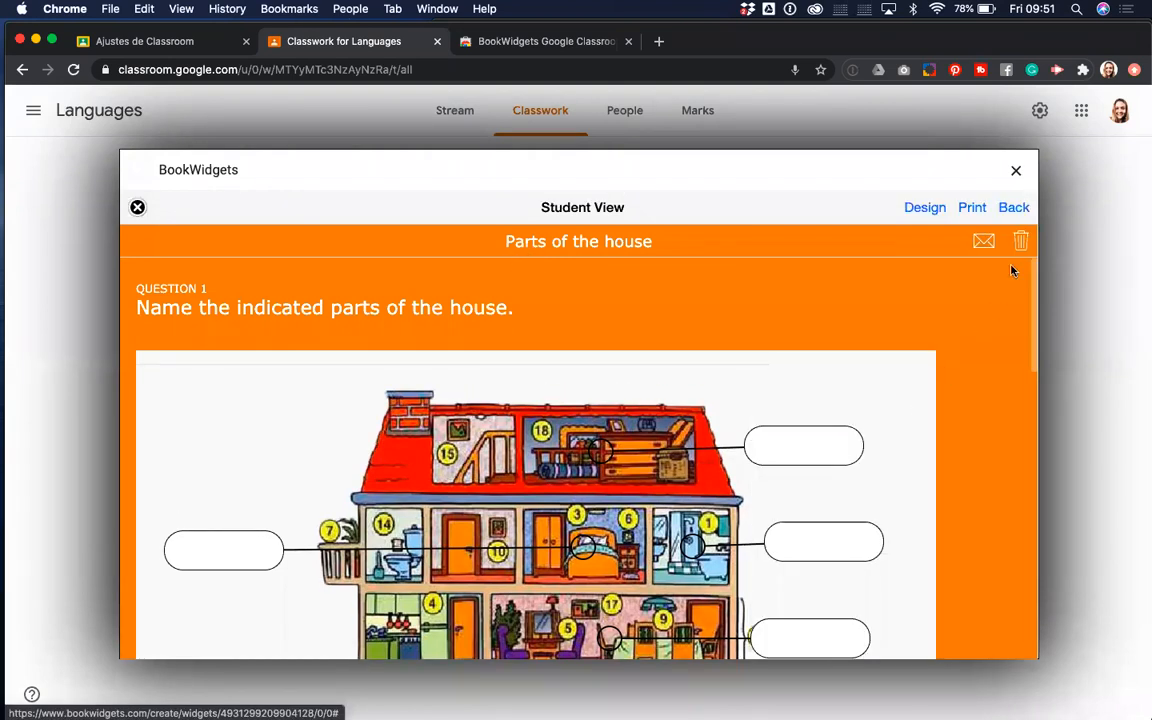
left_click(1014, 208)
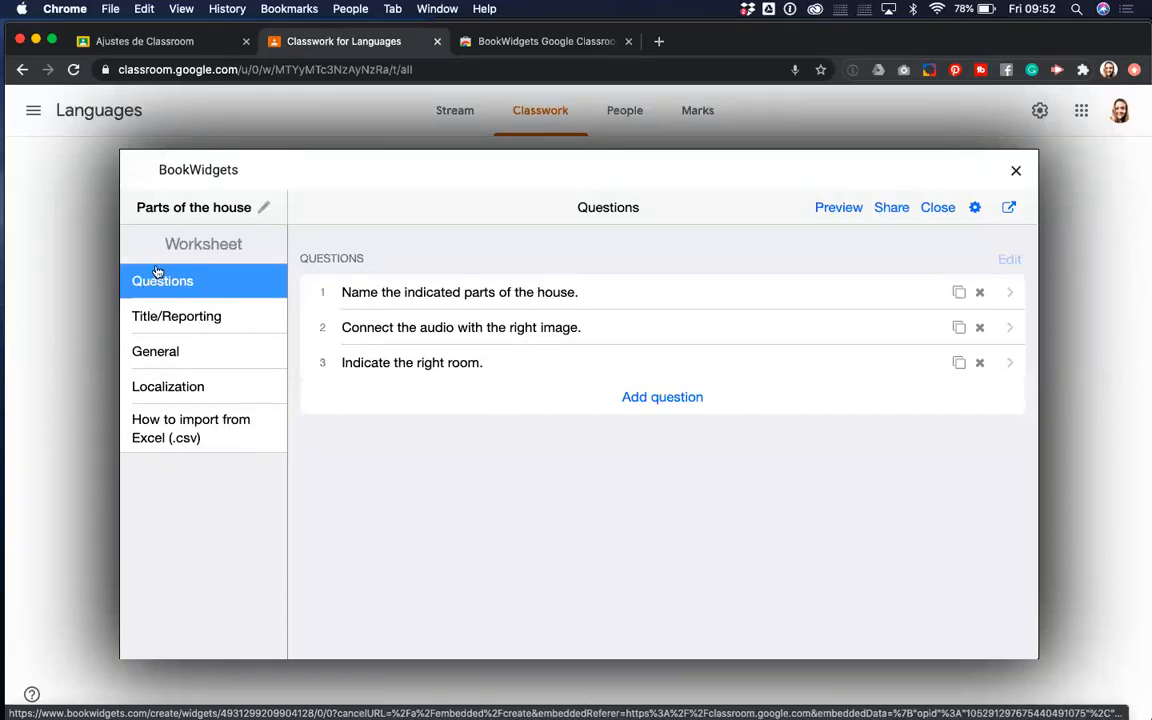
- Enable exam mode in the reporting settings with a time of 10 minutes and disallow reset when the timer elapses
left_click(205, 328)
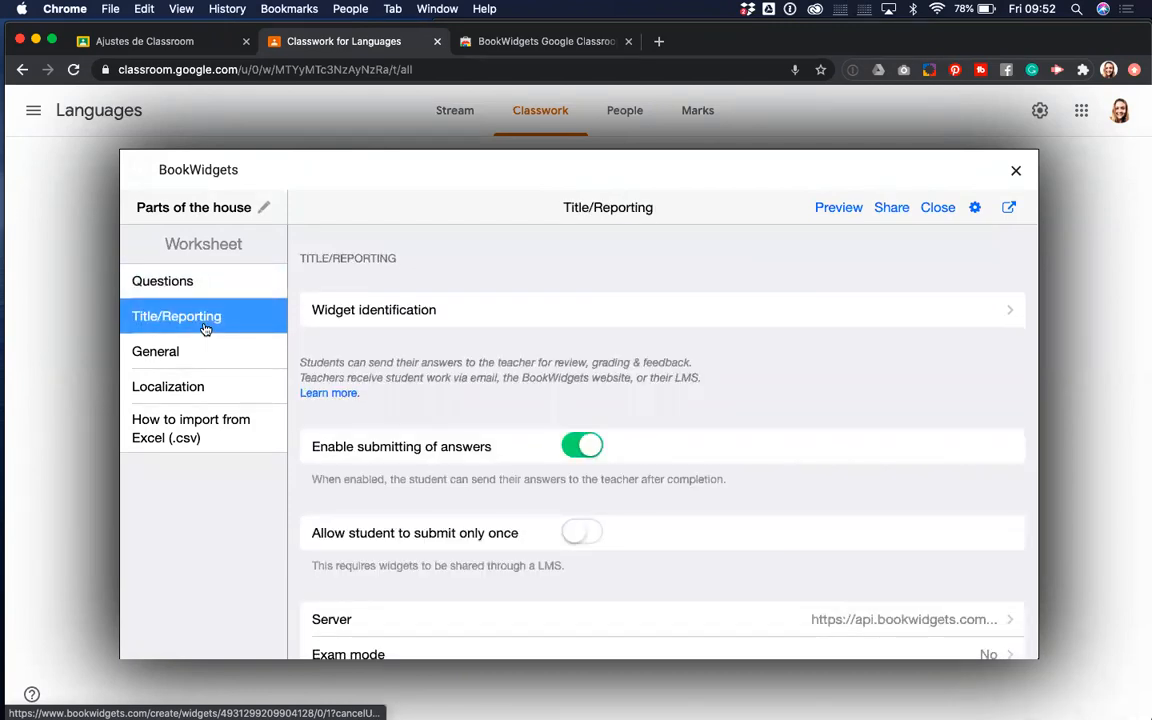
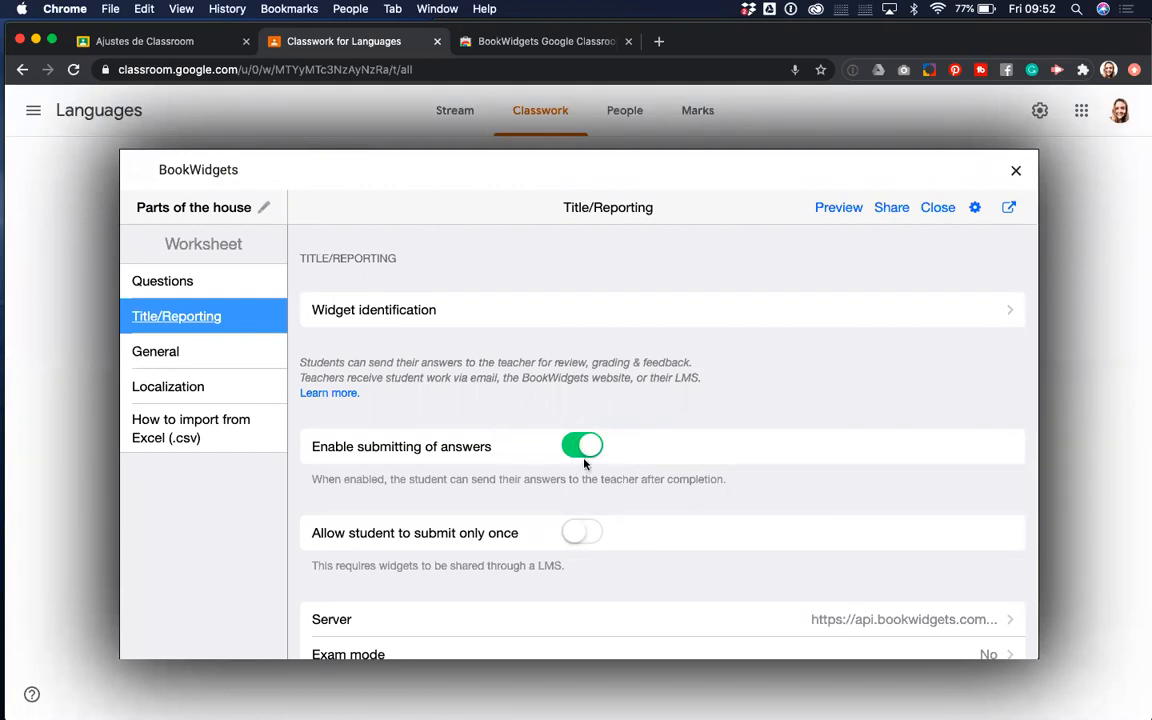
scroll(558, 471, "down", 1)
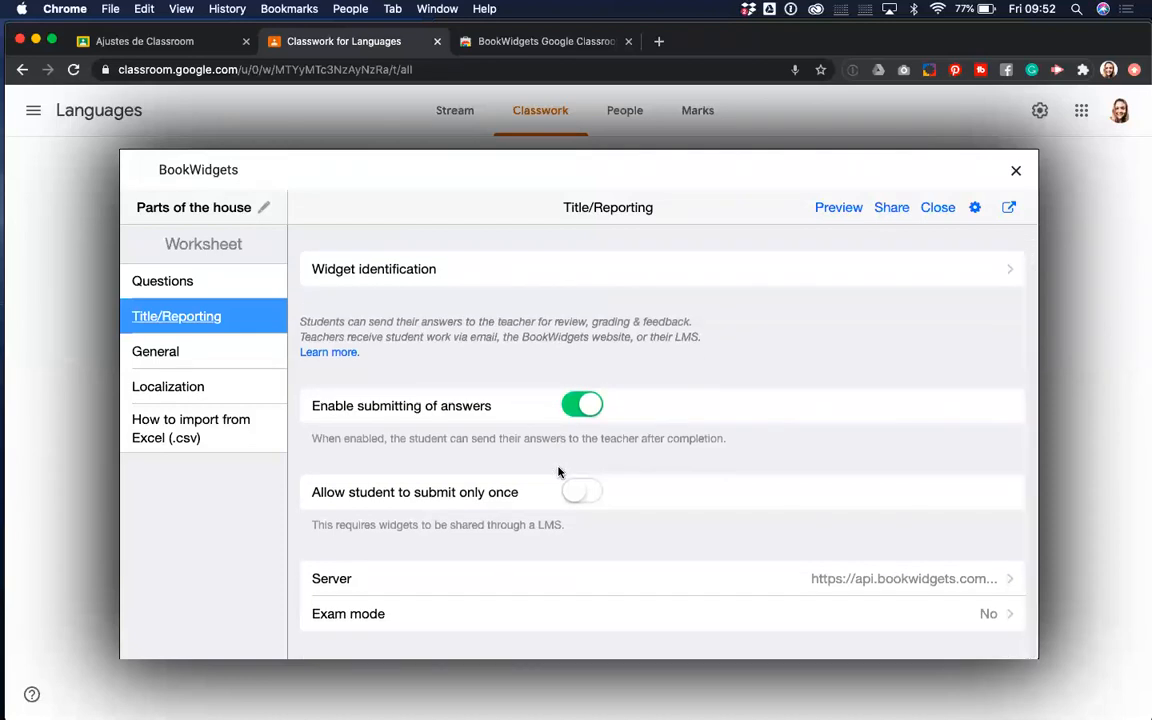
left_click(392, 614)
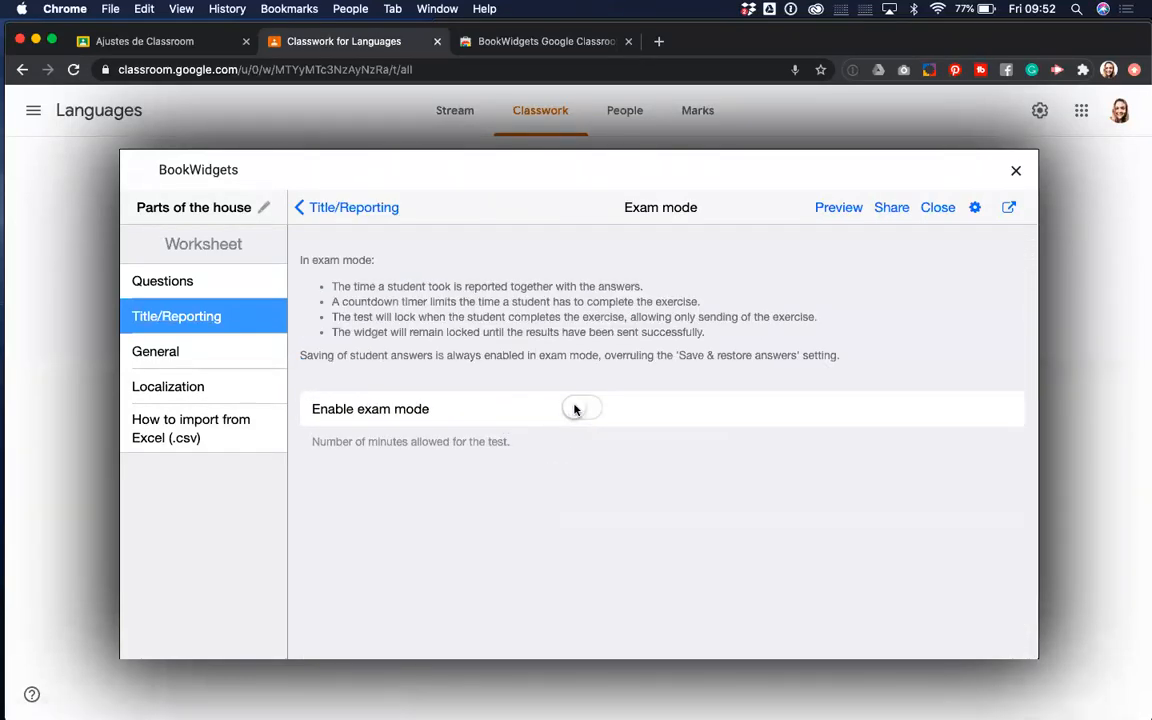
left_click(576, 409)
left_click(585, 448)
left_click_drag(585, 455, 555, 450)
type("10")
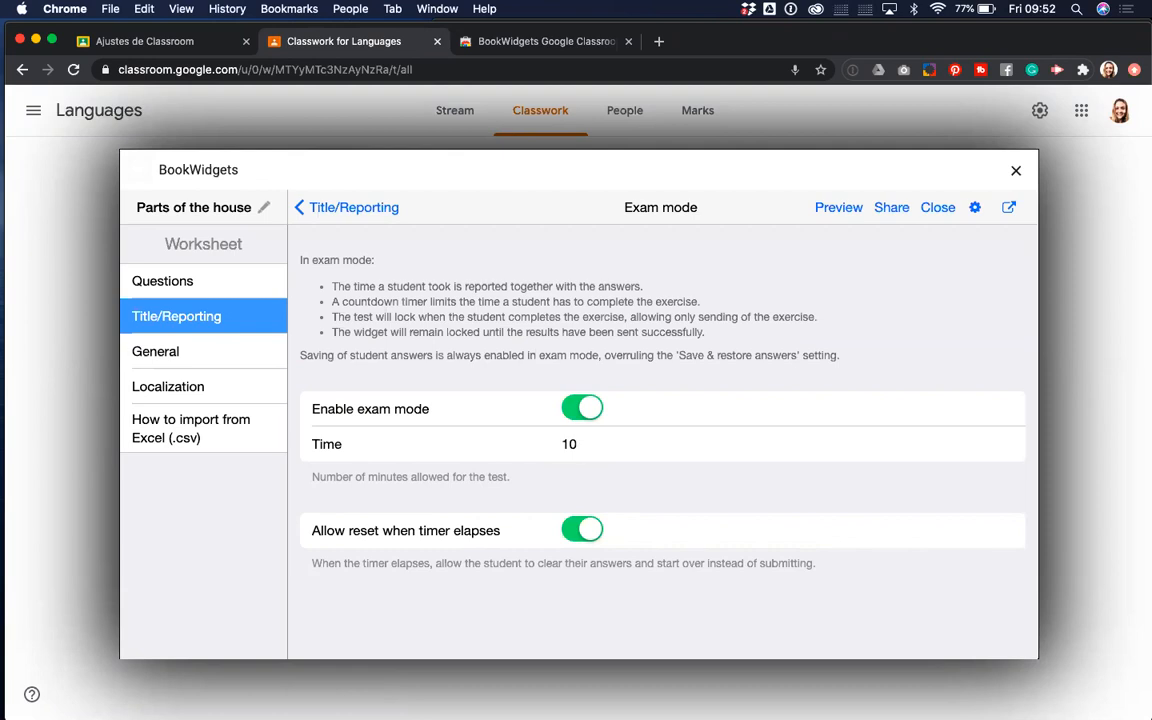
left_click(581, 535)
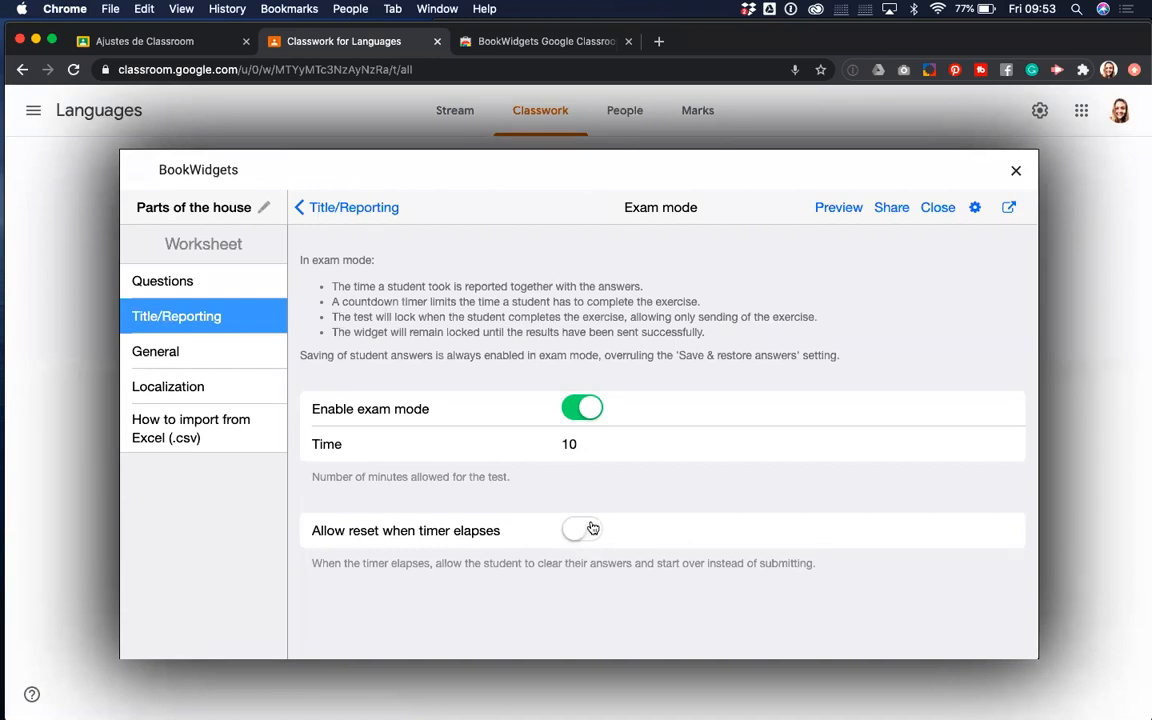
left_click(314, 207)
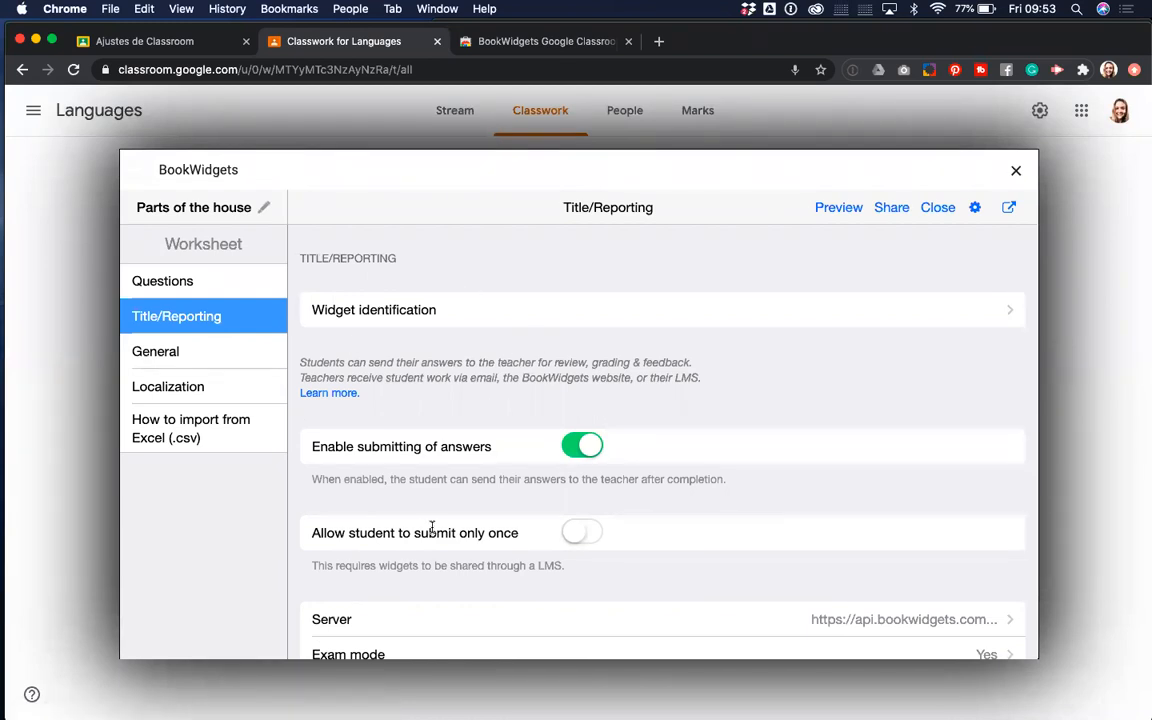
- Try out showing correct answers when the quiz is done, check the score display choices, and switch the correct answers option back off
left_click(202, 355)
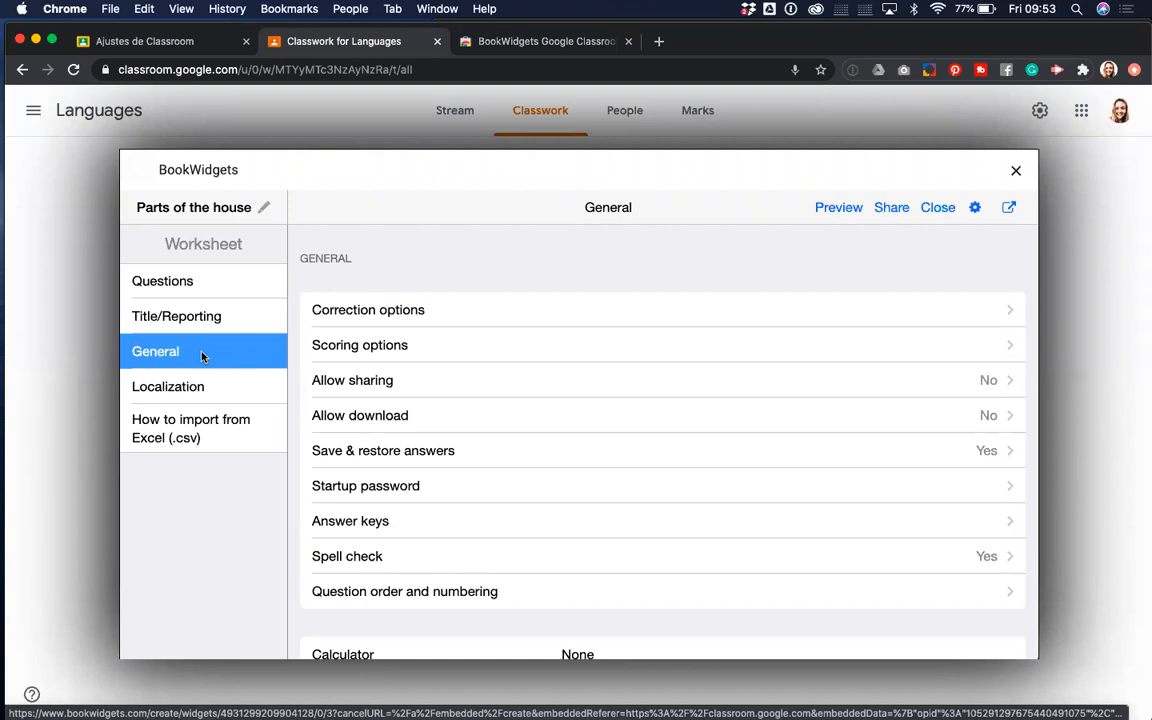
left_click(366, 314)
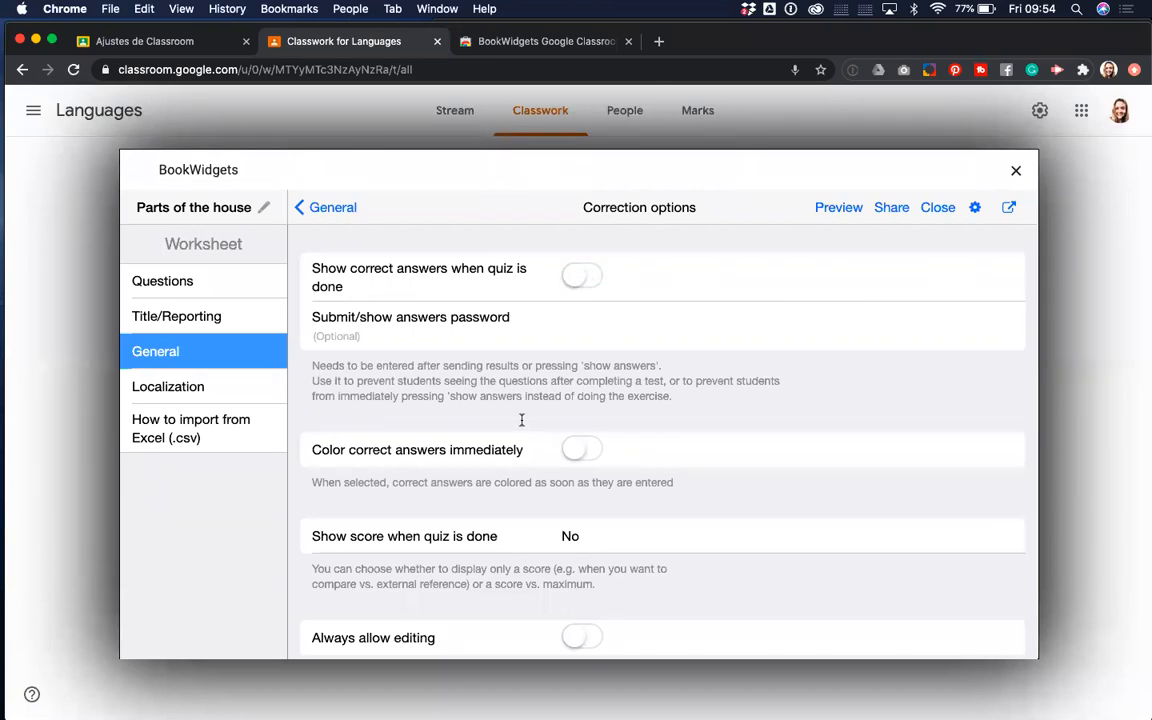
scroll(522, 480, "down", 3)
scroll(522, 483, "up", 3)
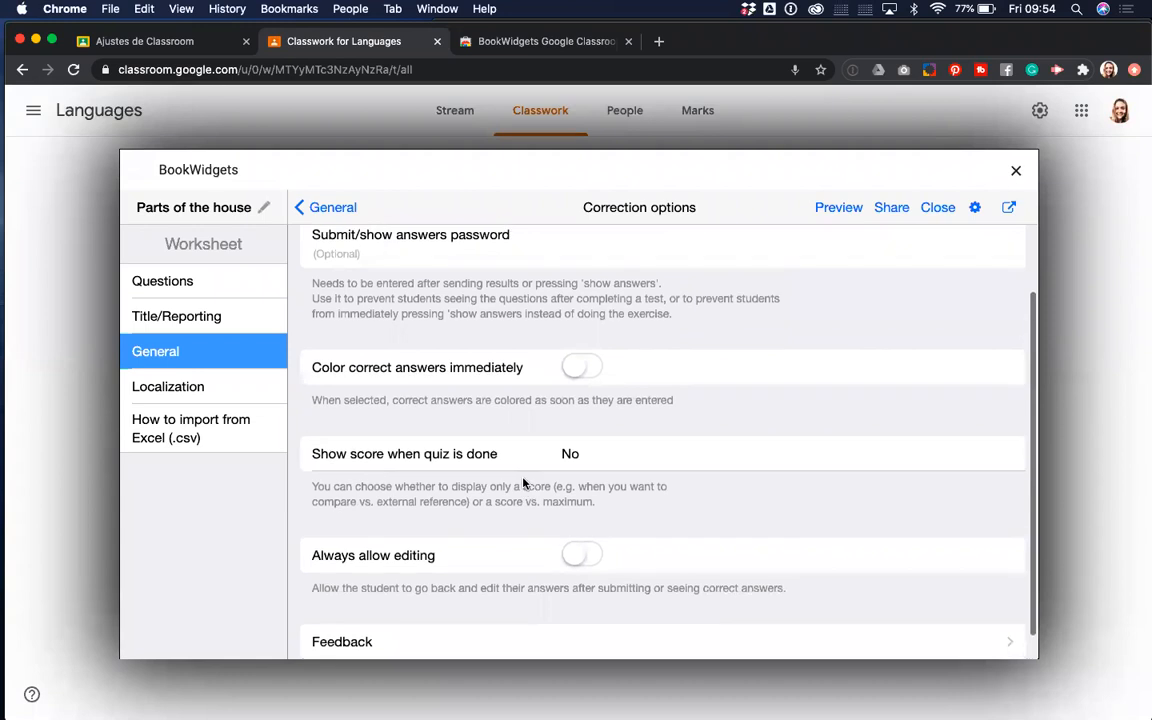
left_click(586, 268)
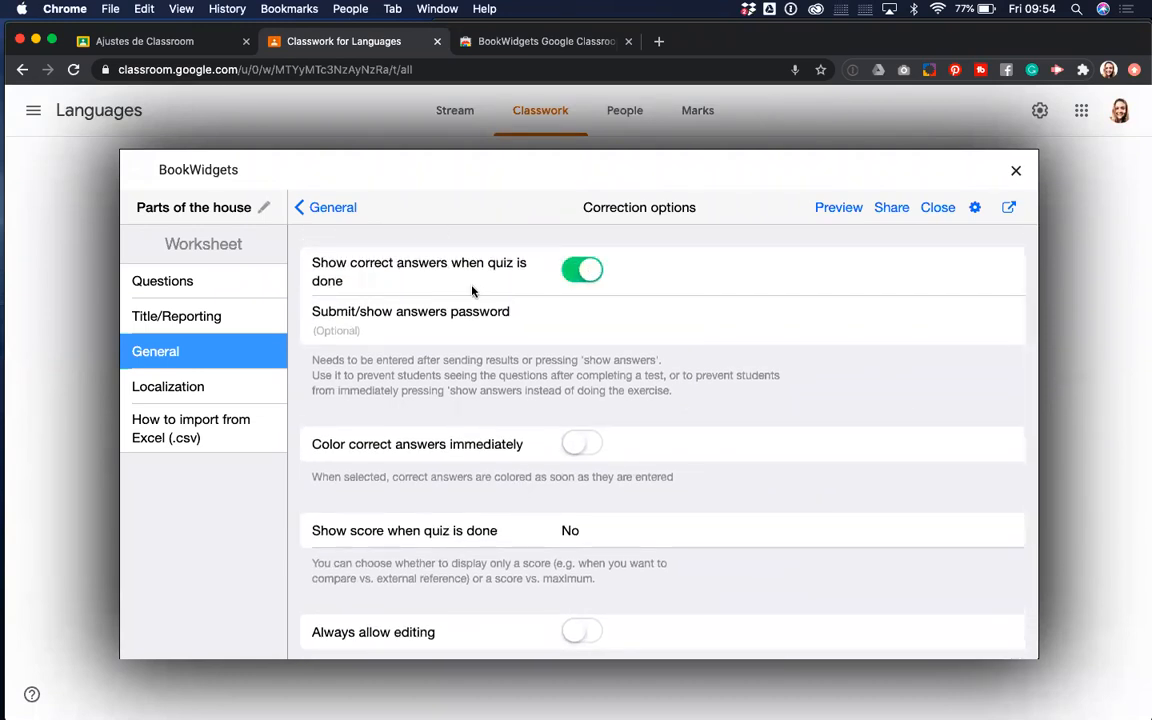
left_click(570, 532)
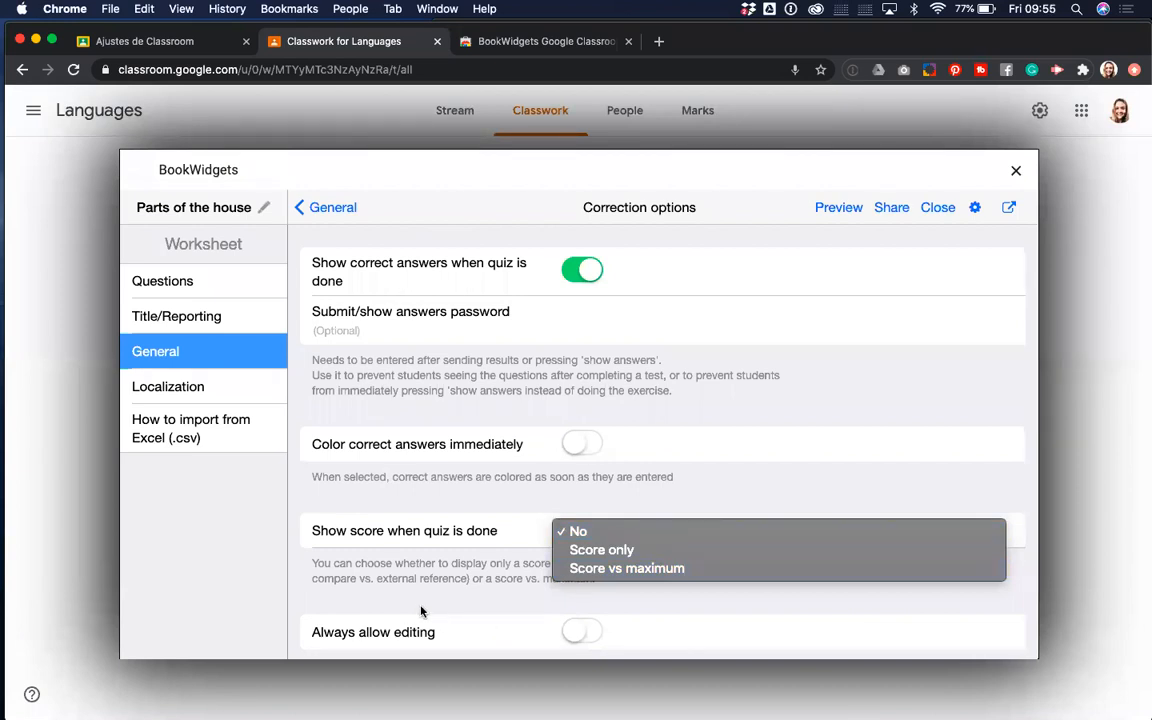
left_click(582, 275)
left_click(584, 272)
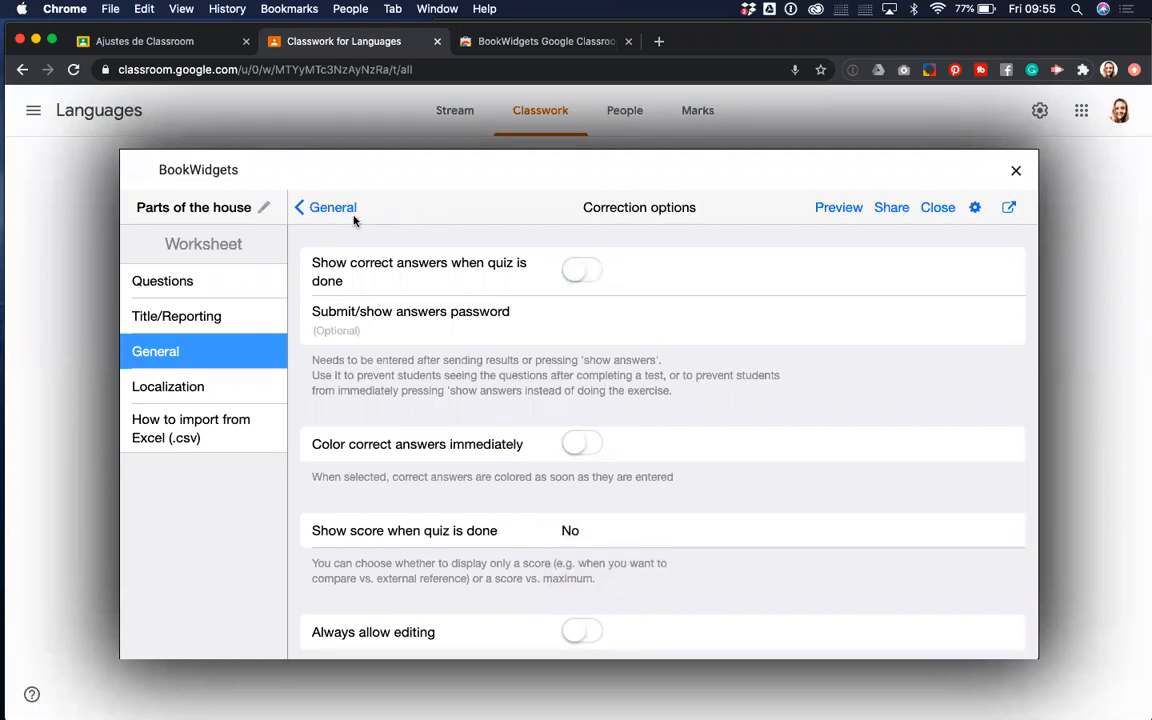
left_click(314, 207)
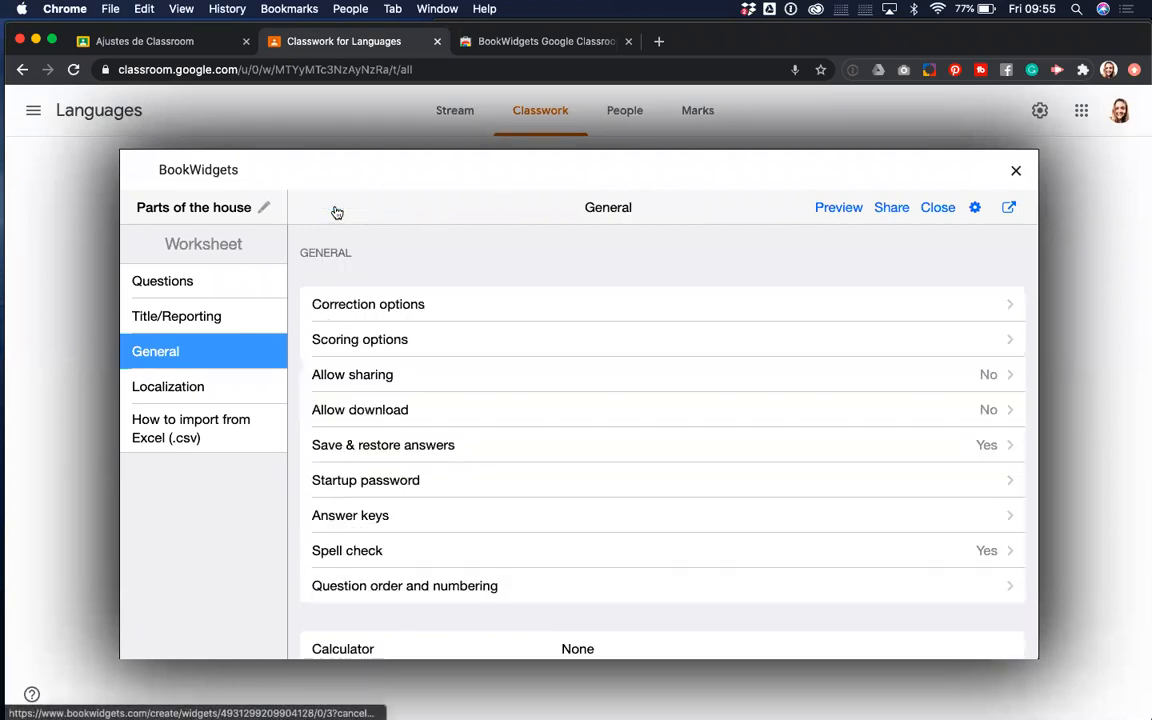
- Enable showing the points associated with each question in the worksheet's scoring options and return to the general settings
left_click(391, 343)
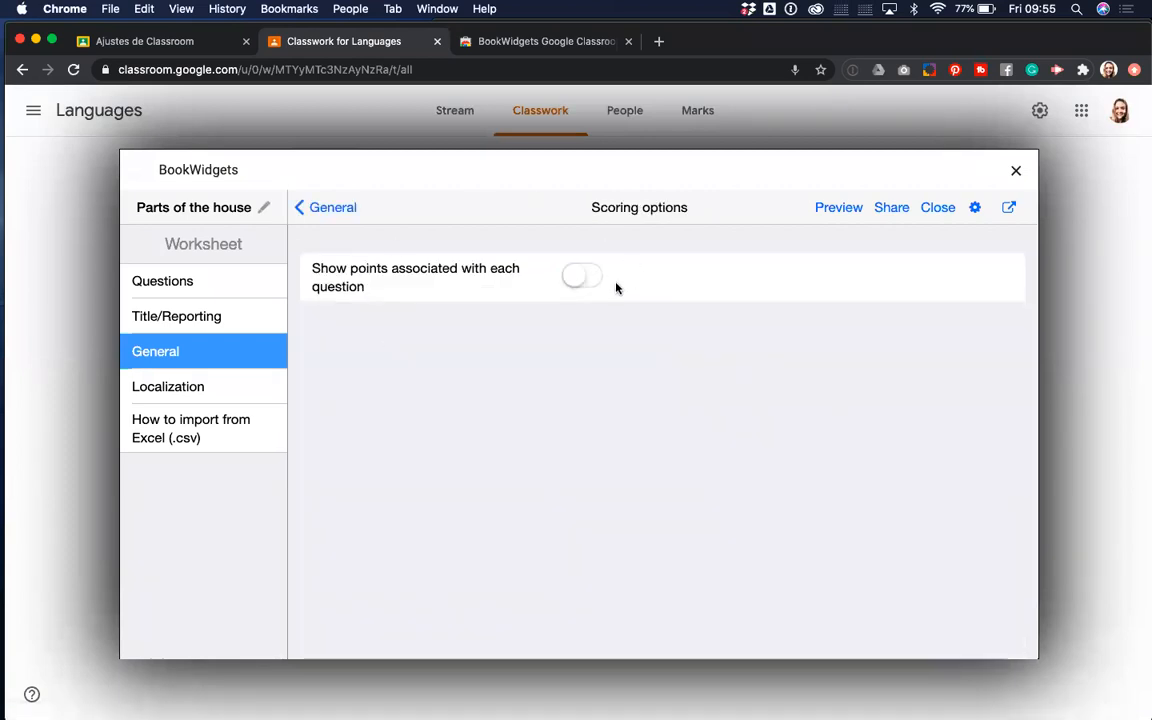
left_click(585, 280)
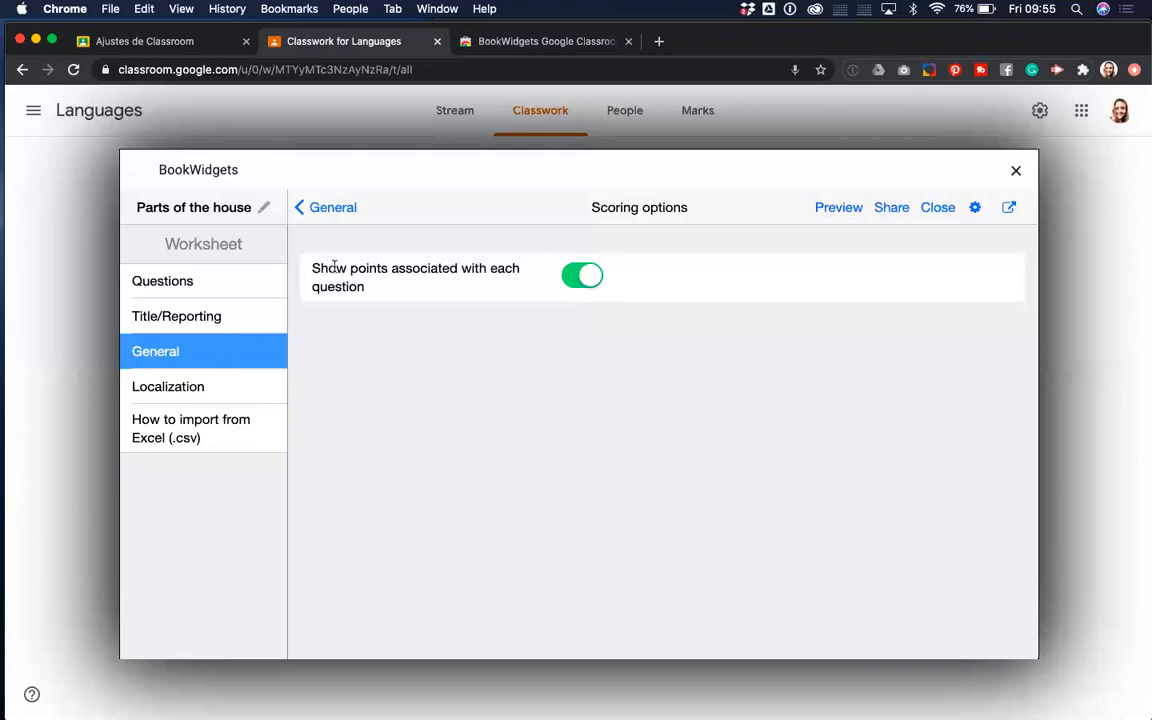
left_click(326, 207)
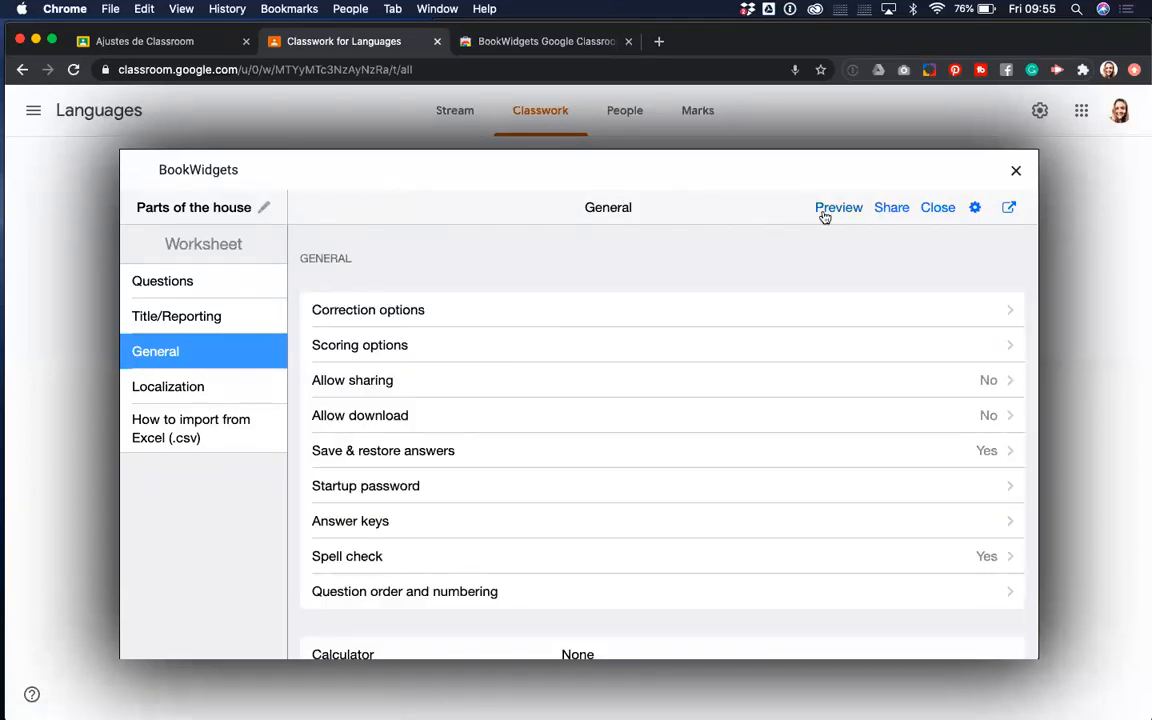
- Preview the worksheet in student view and check the points shown for questions 1 to 3
left_click(823, 210)
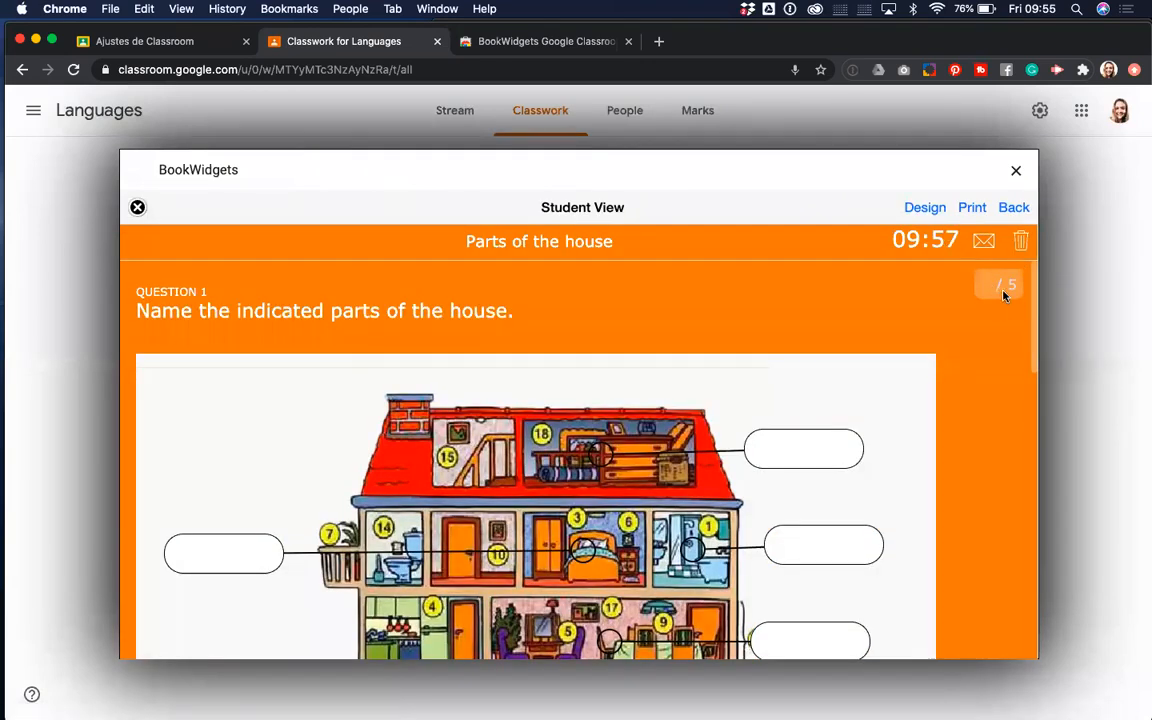
scroll(991, 297, "down", 5)
scroll(991, 297, "down", 5)
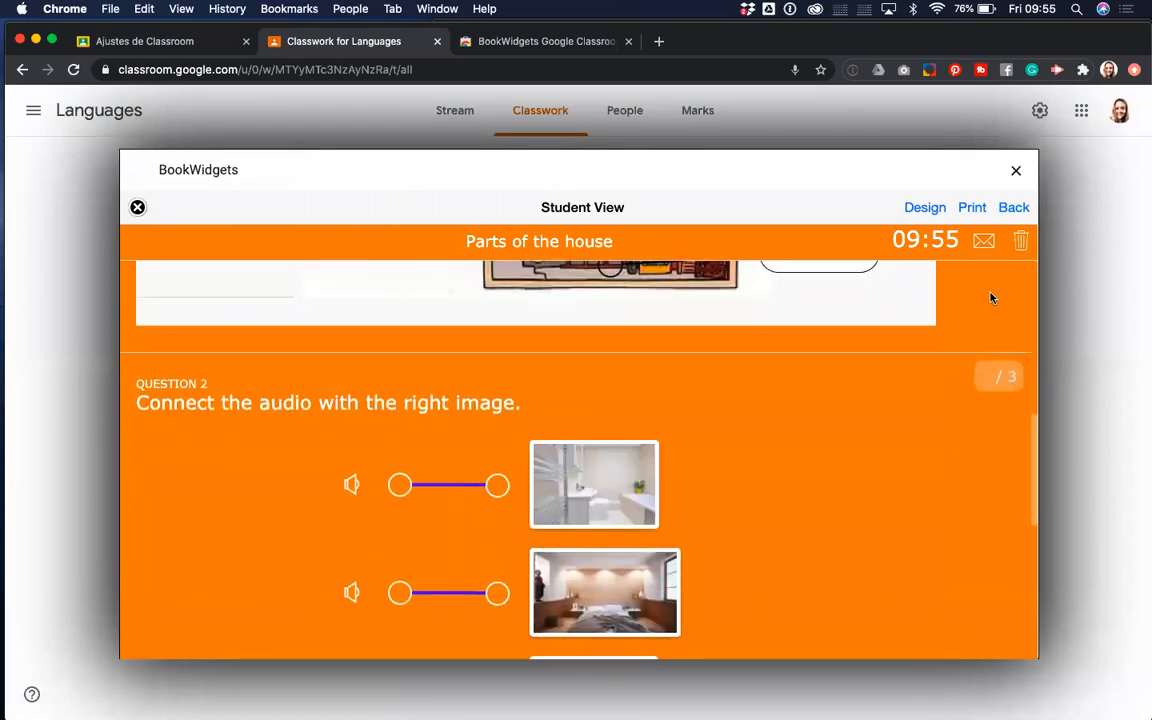
scroll(1008, 378, "down", 5)
scroll(1008, 382, "up", 10)
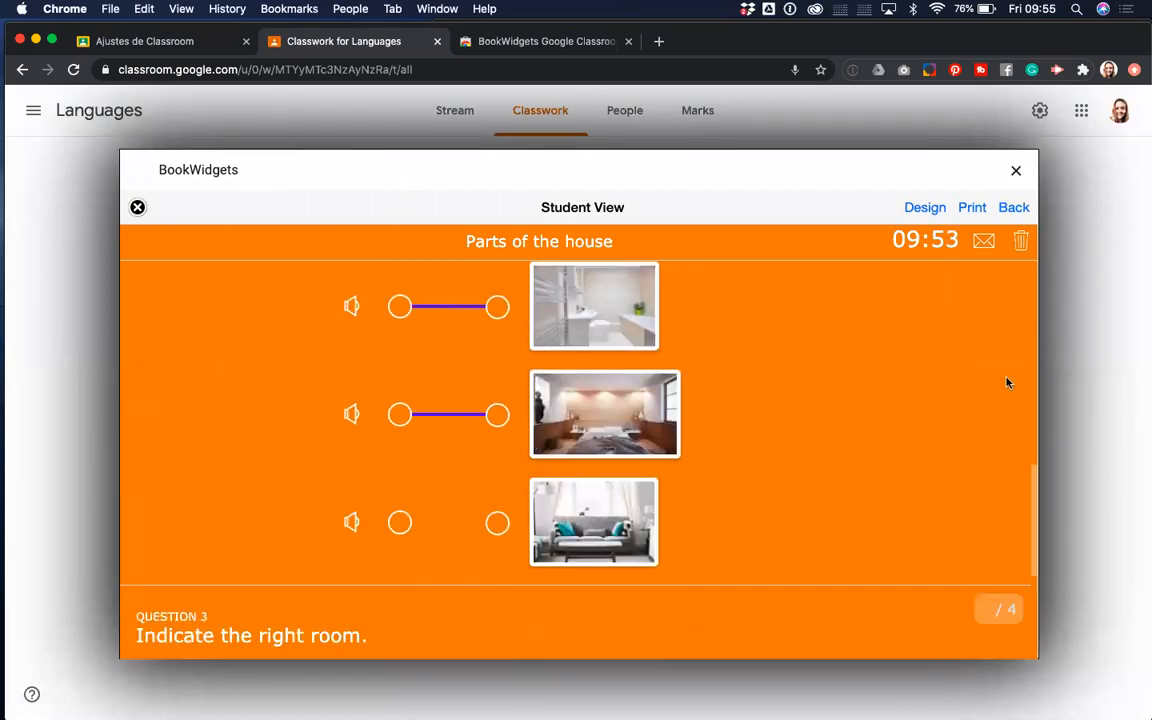
- Clear all answers in the student preview to start over and return to the worksheet editor
left_click(1021, 241)
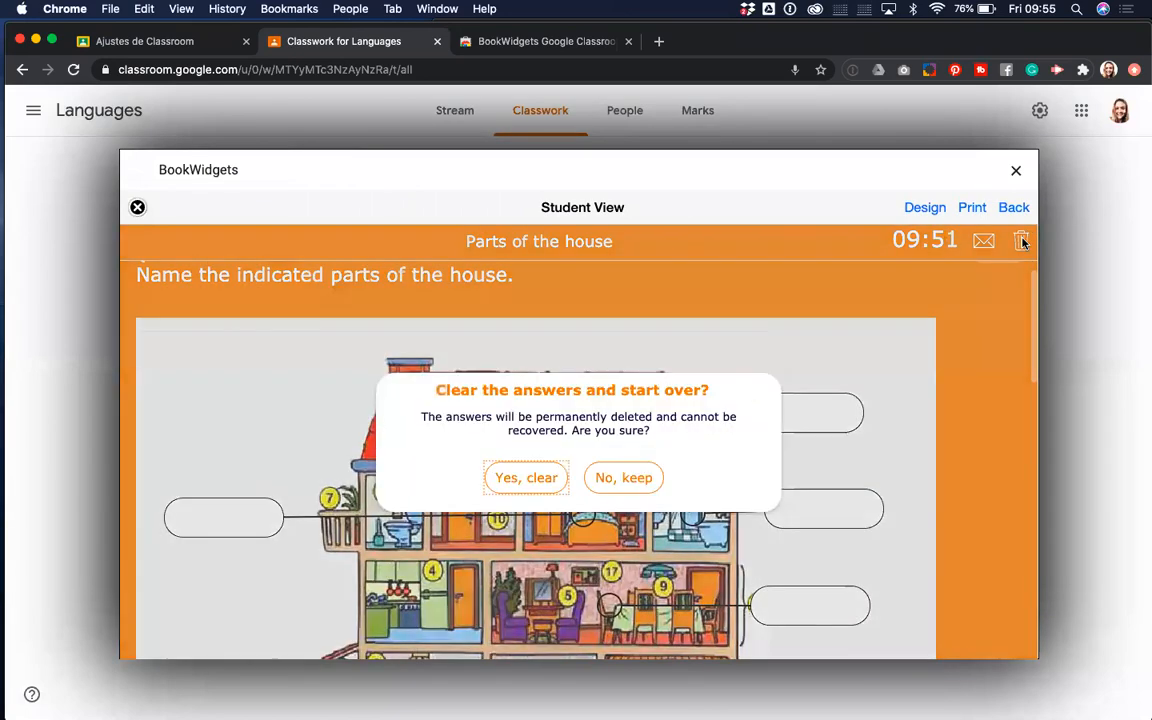
left_click(526, 477)
left_click(1014, 208)
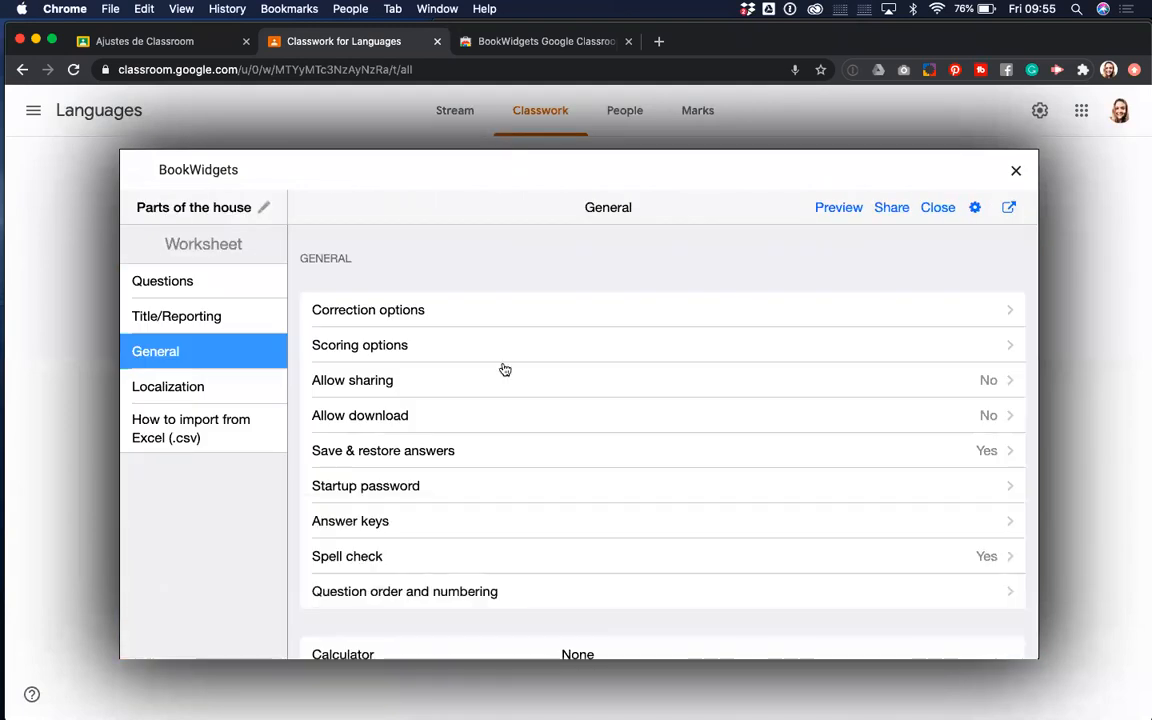
- Look over the remaining general settings of the worksheet and return to its question list
scroll(458, 381, "down", 3)
scroll(460, 380, "up", 3)
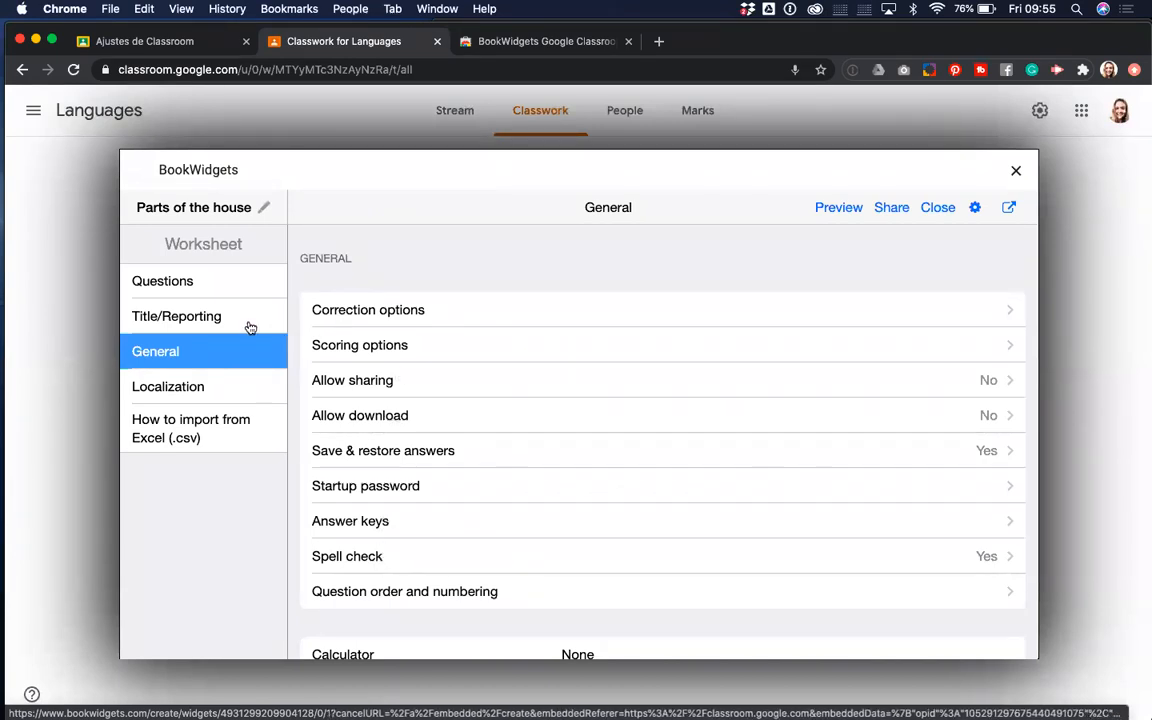
left_click(200, 286)
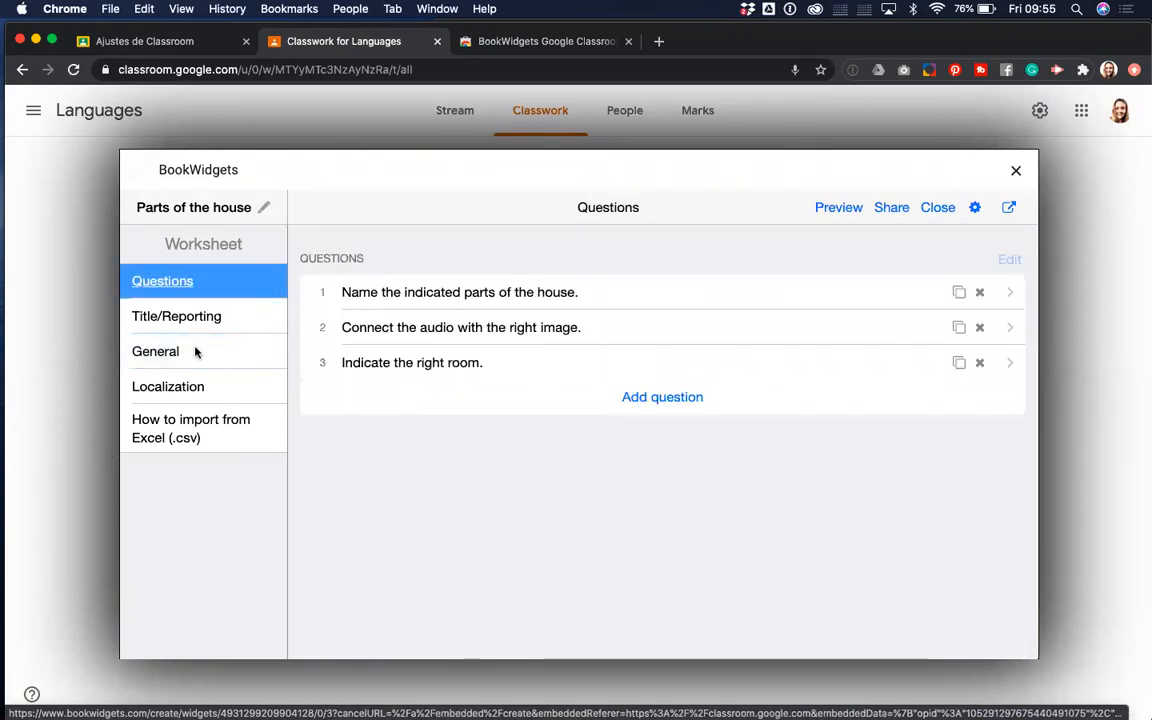
- Share the worksheet "Parts of the house" to Google Classroom, selecting Languages as the course
left_click(887, 205)
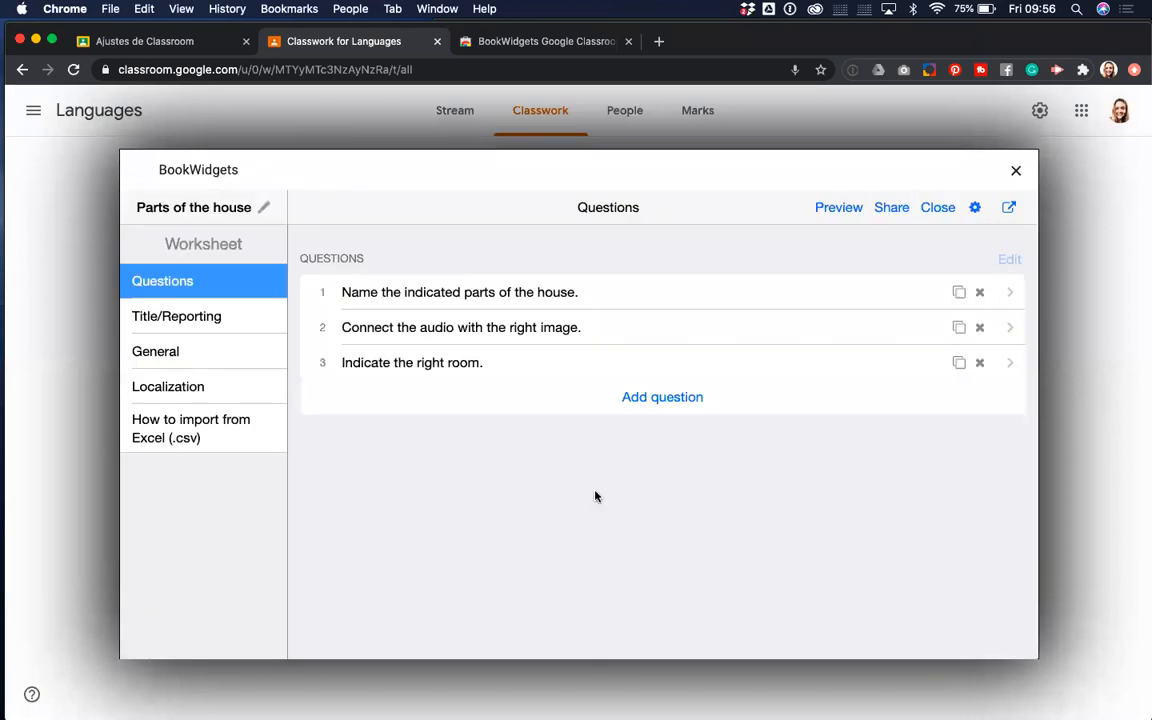
left_click(891, 209)
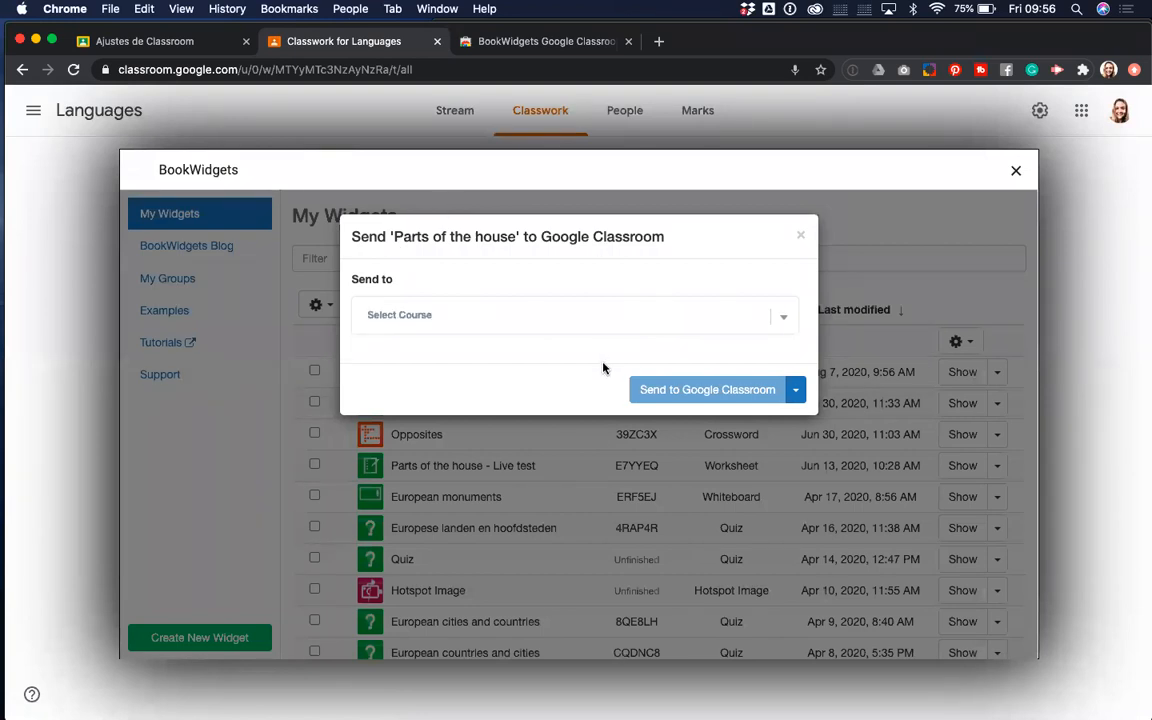
left_click(571, 319)
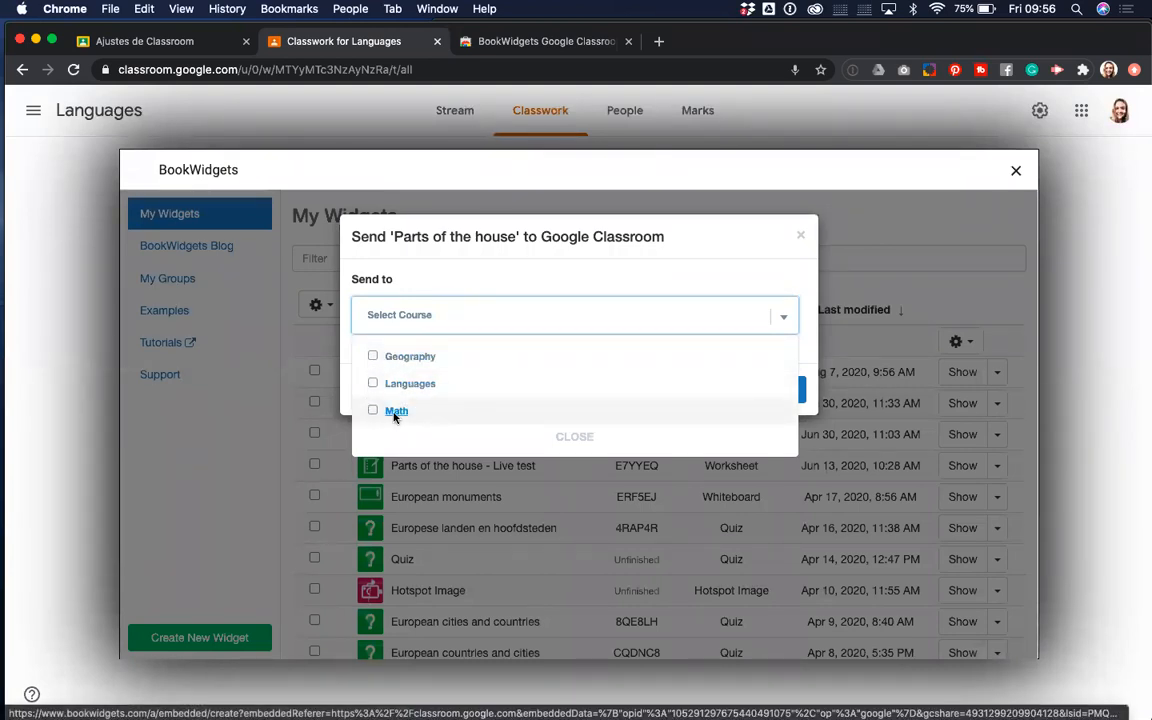
left_click(372, 385)
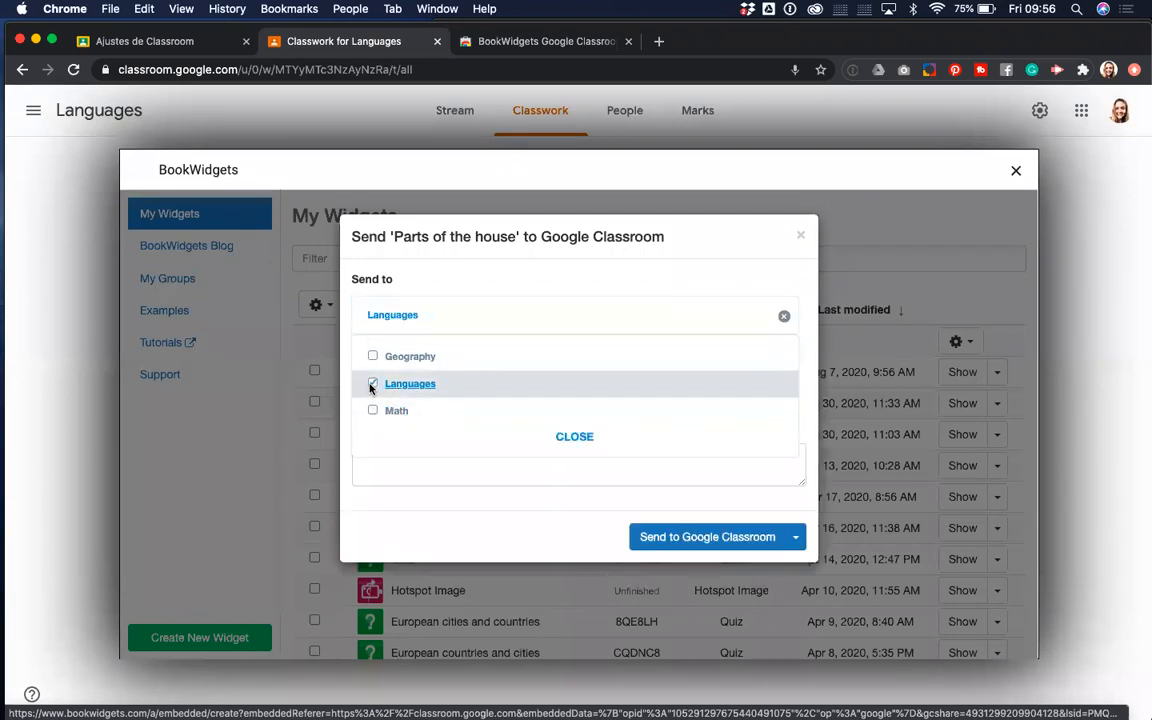
left_click(550, 436)
- Add the instructions "Make this assignment/test." and send the worksheet to Google Classroom without a due date
left_click(395, 476)
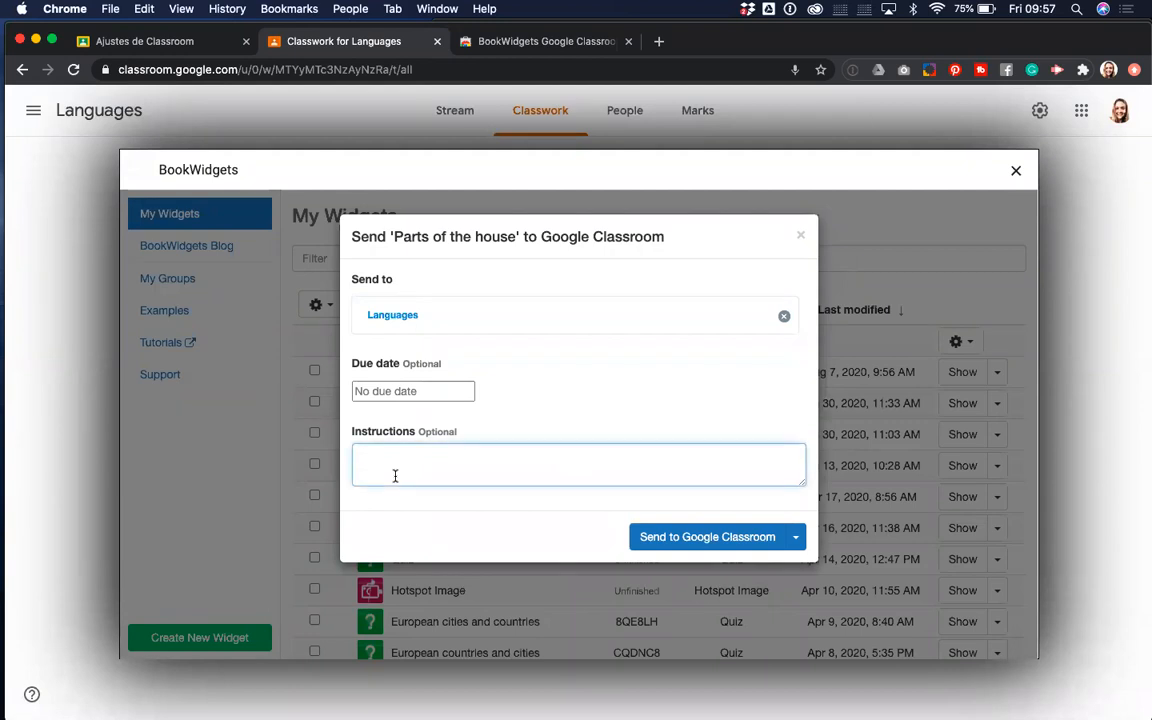
type("Make this assignment/test.")
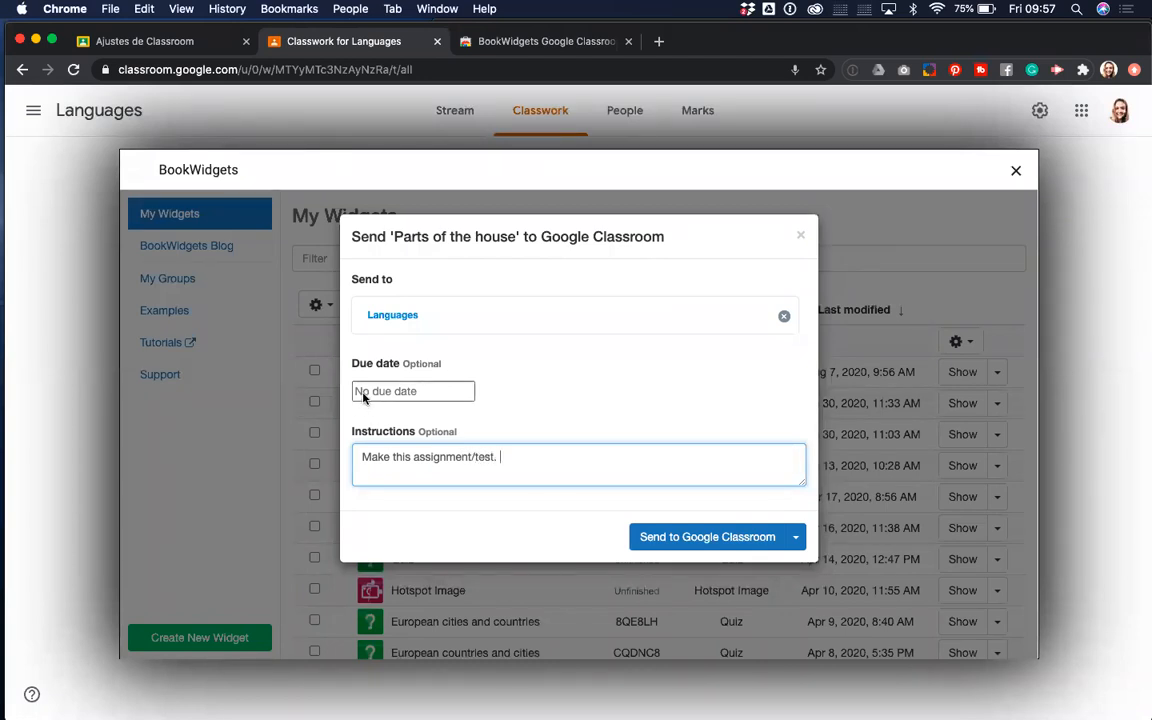
left_click(709, 539)
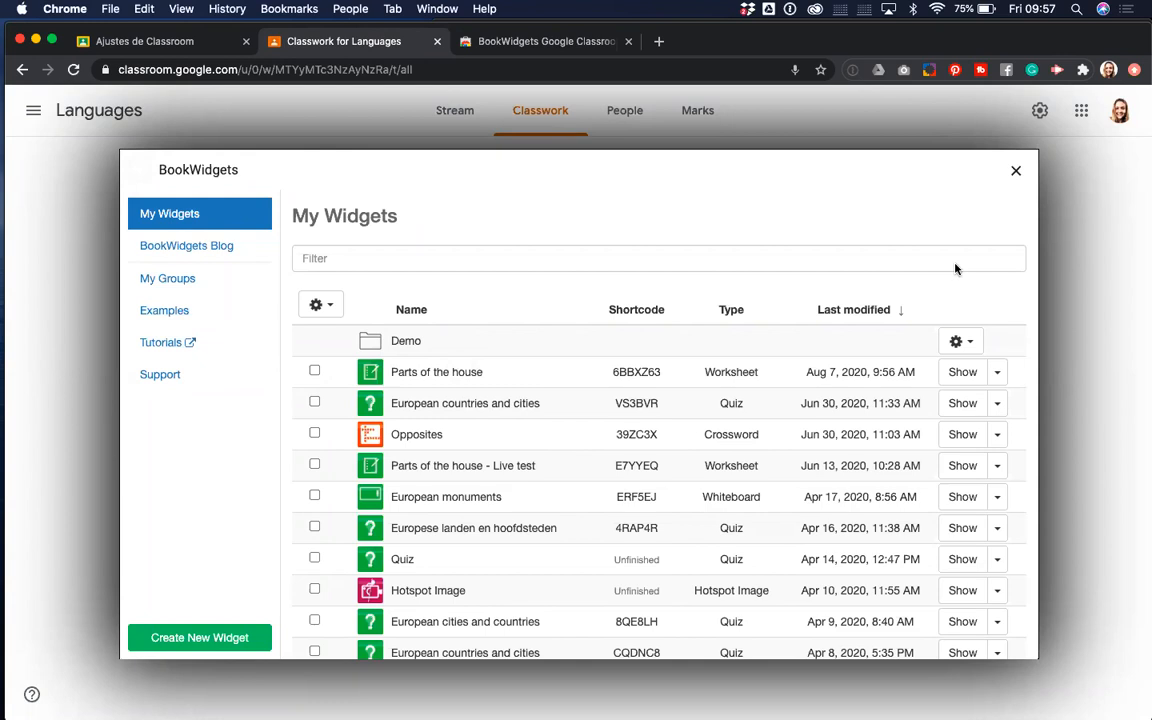
- Close BookWidgets and expand the posted "Parts of the house" assignment in the Languages classwork to view its details
left_click(1016, 171)
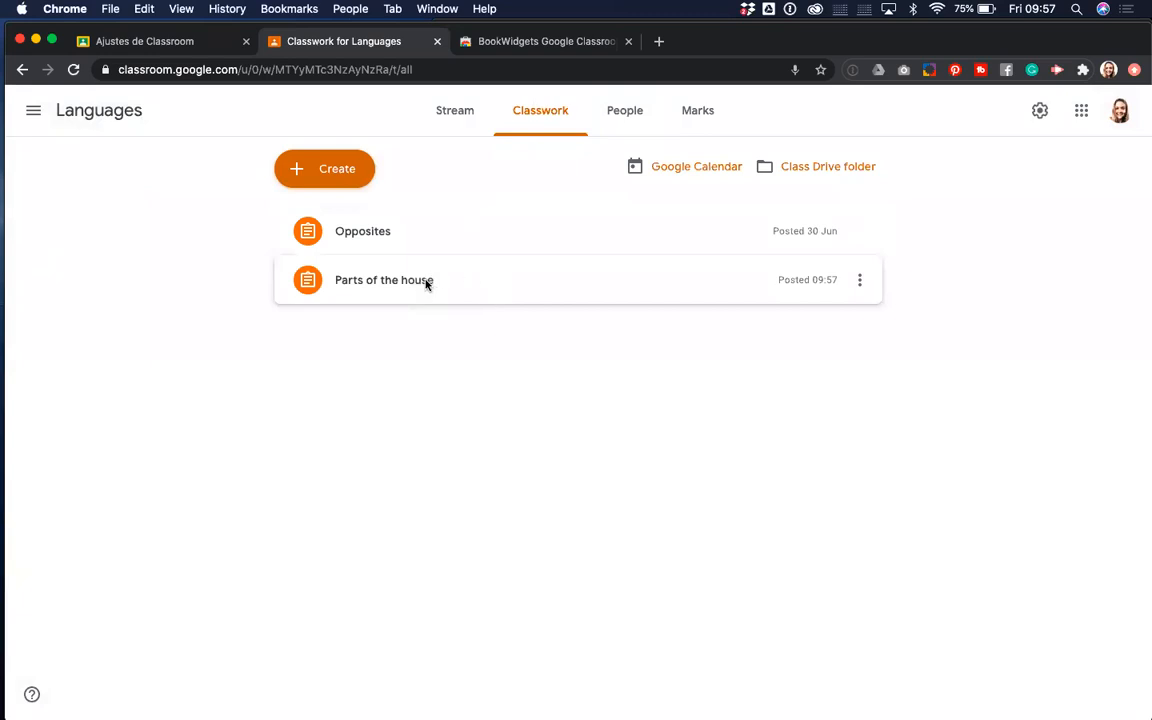
left_click(454, 285)
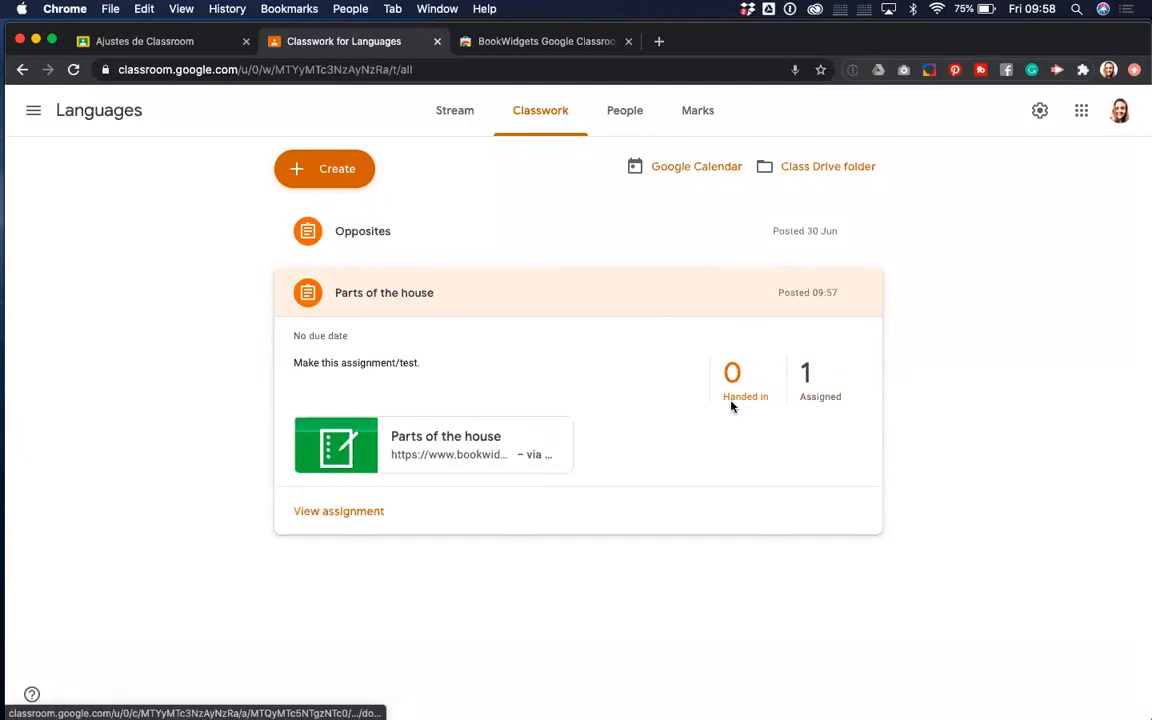
- Switch to Safari, load classroom.google.com with the student account, and open the Languages class
mouse_move(5, 237)
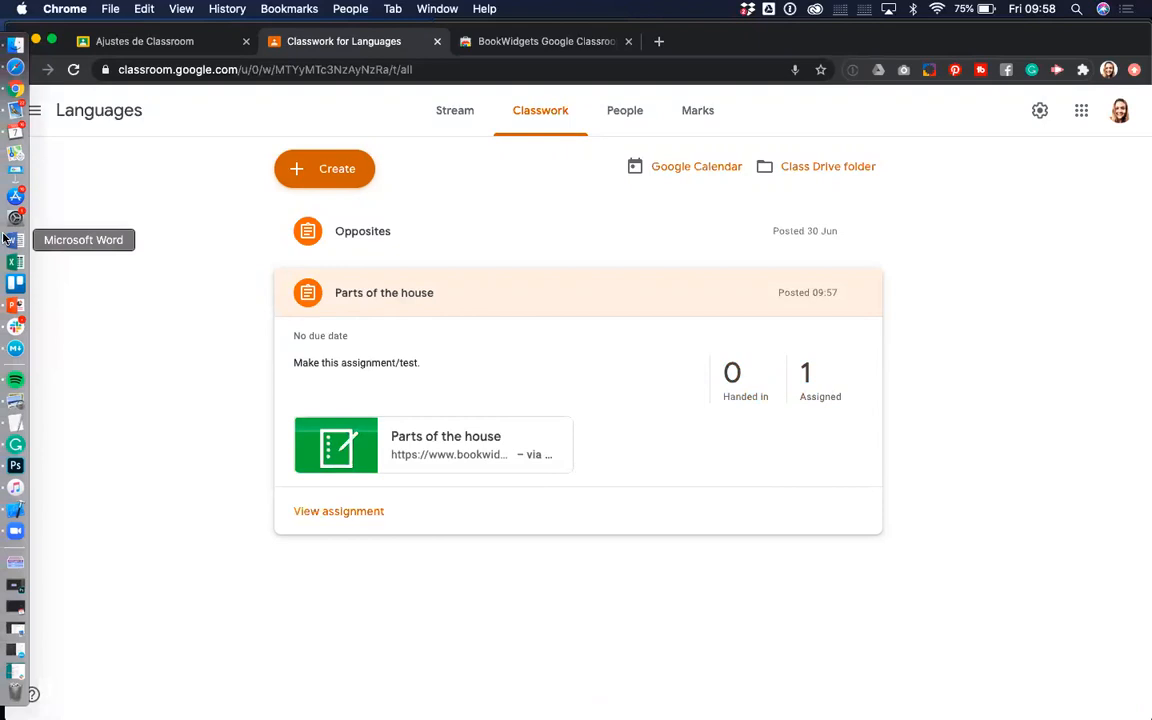
left_click(8, 68)
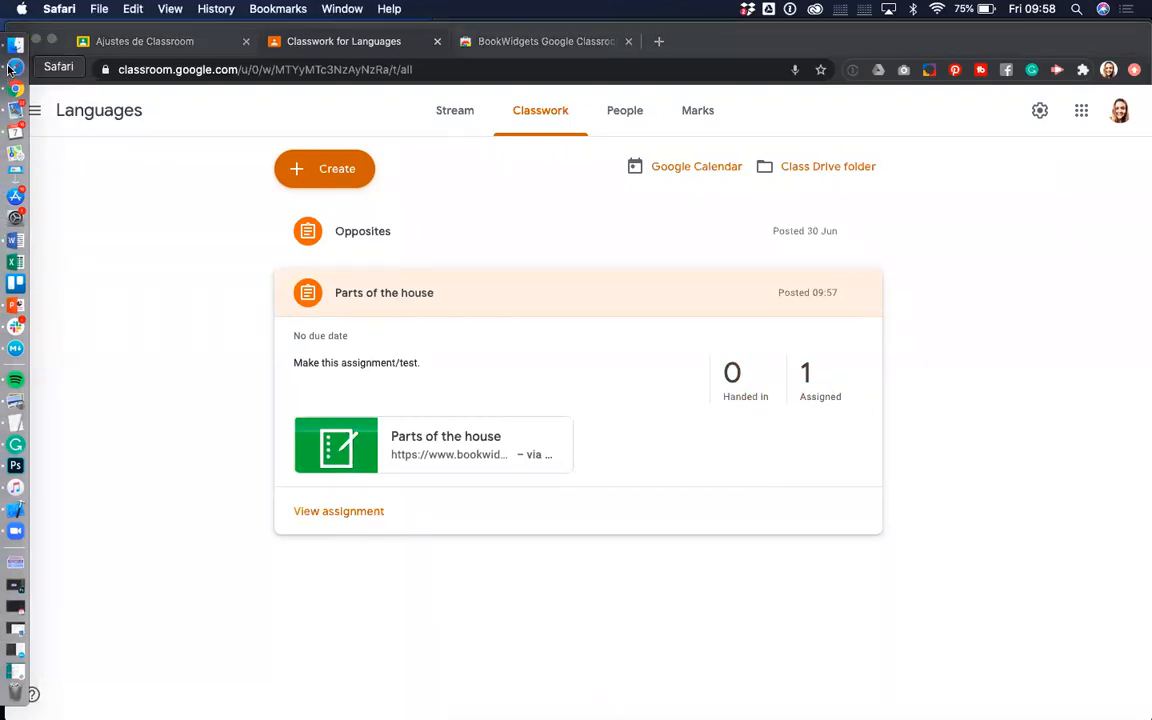
type("classroom.google.com")
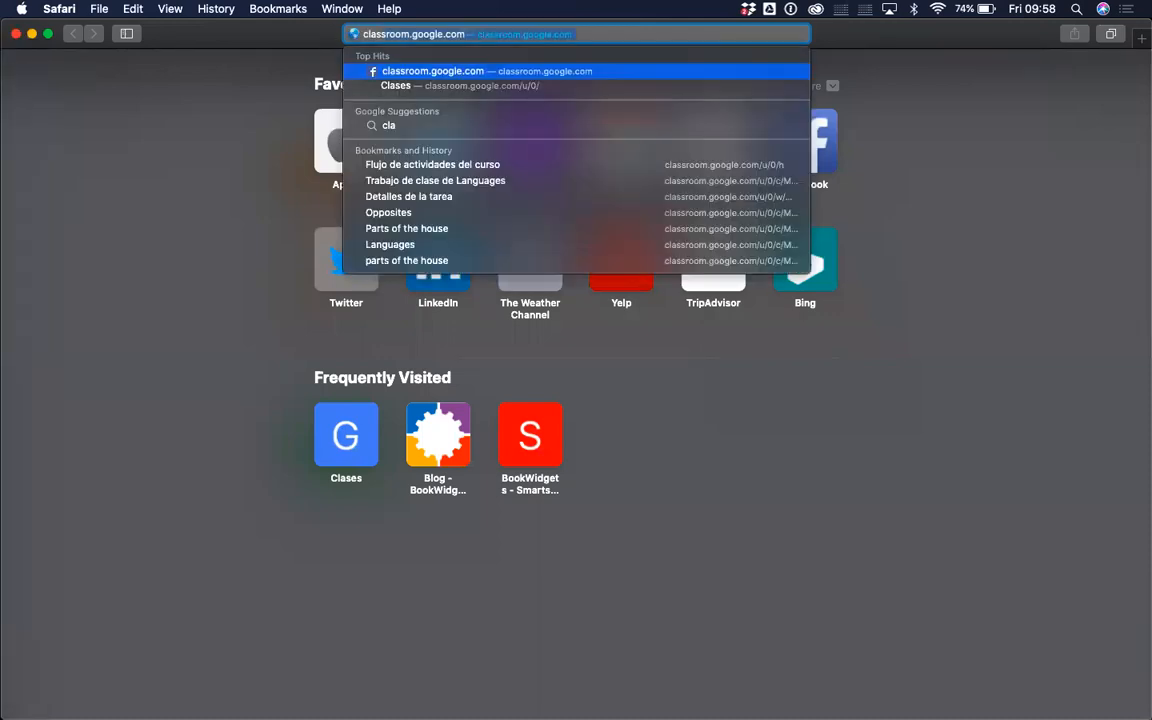
key("Return")
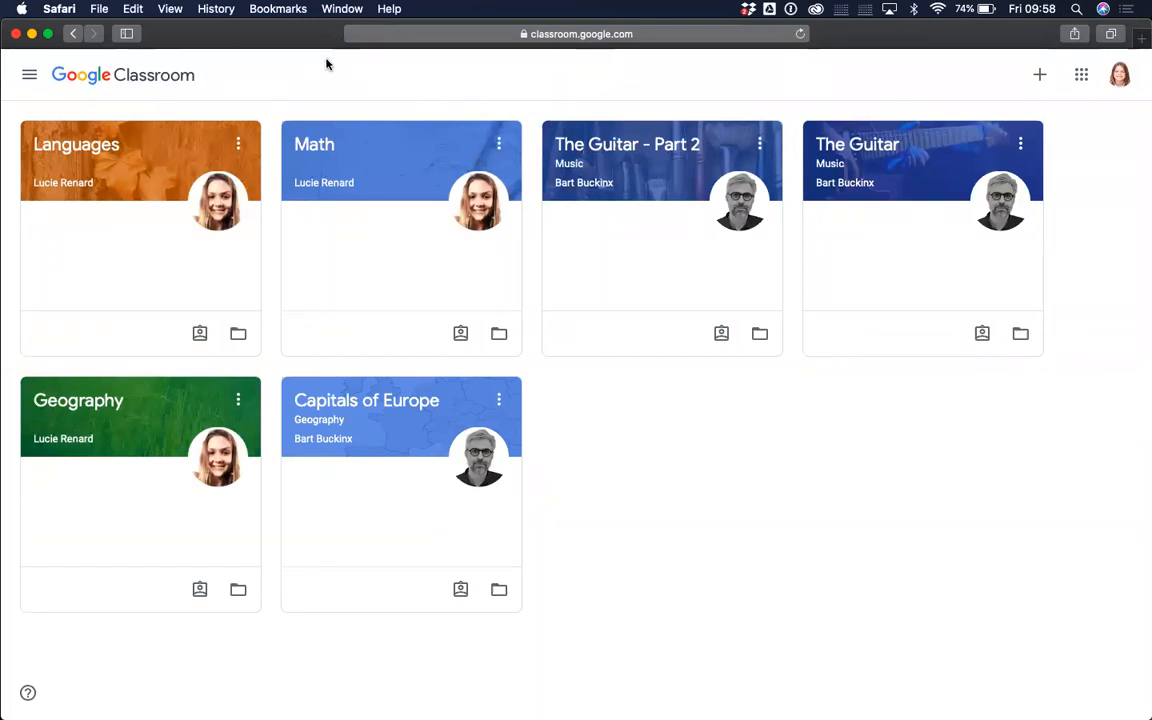
left_click(92, 148)
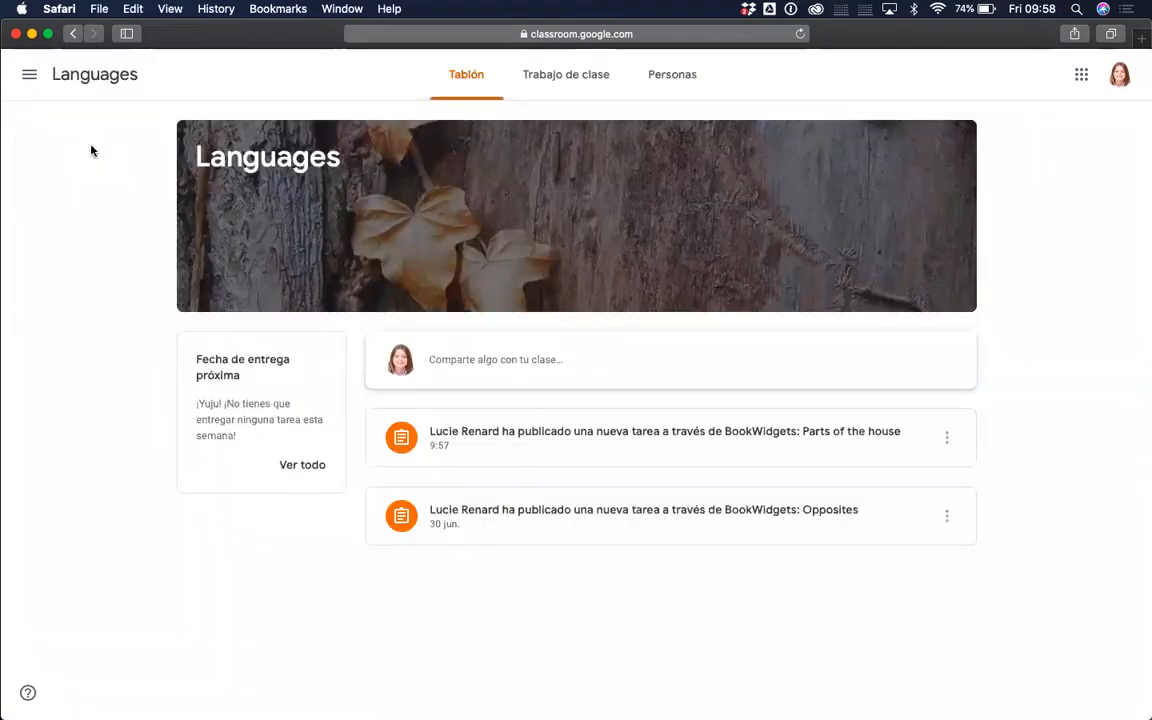
- Open the Google Account management page from the student's Classroom settings
left_click(30, 75)
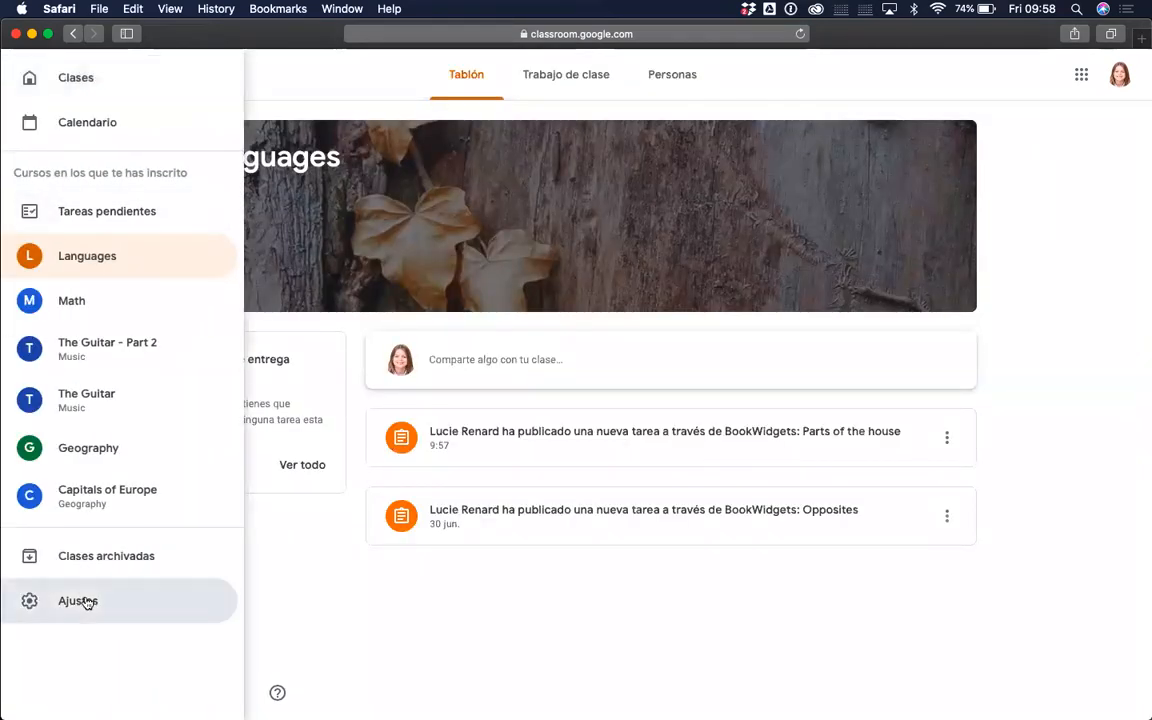
left_click(90, 601)
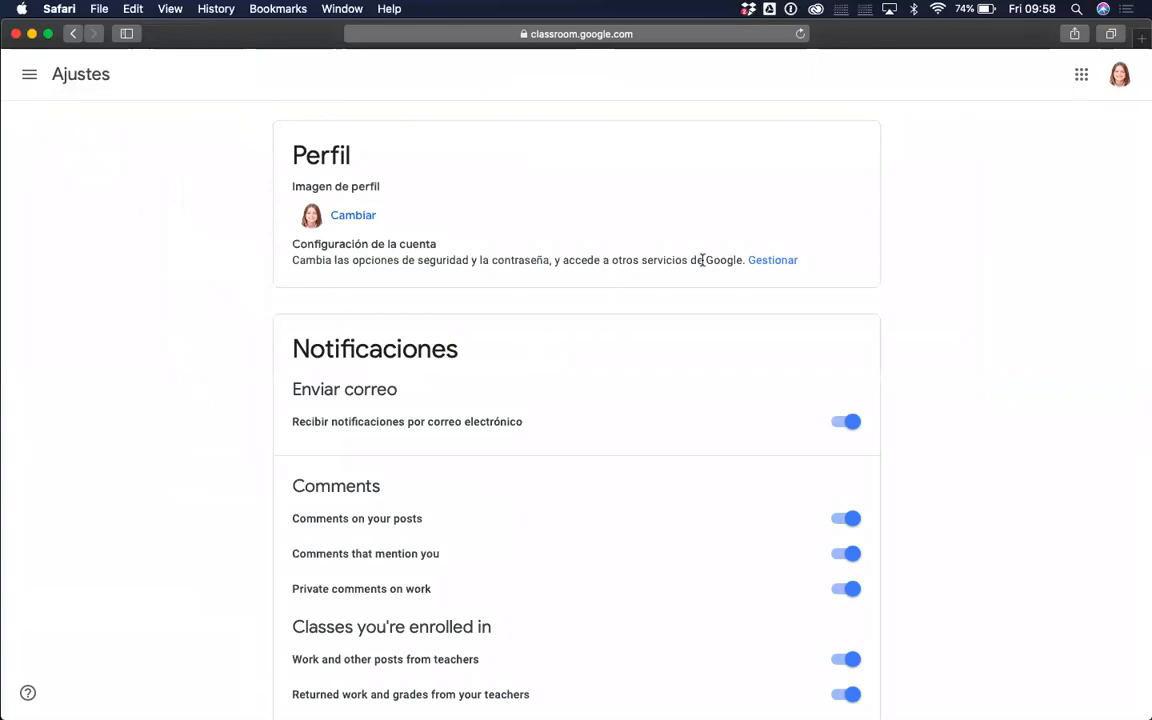
left_click(770, 262)
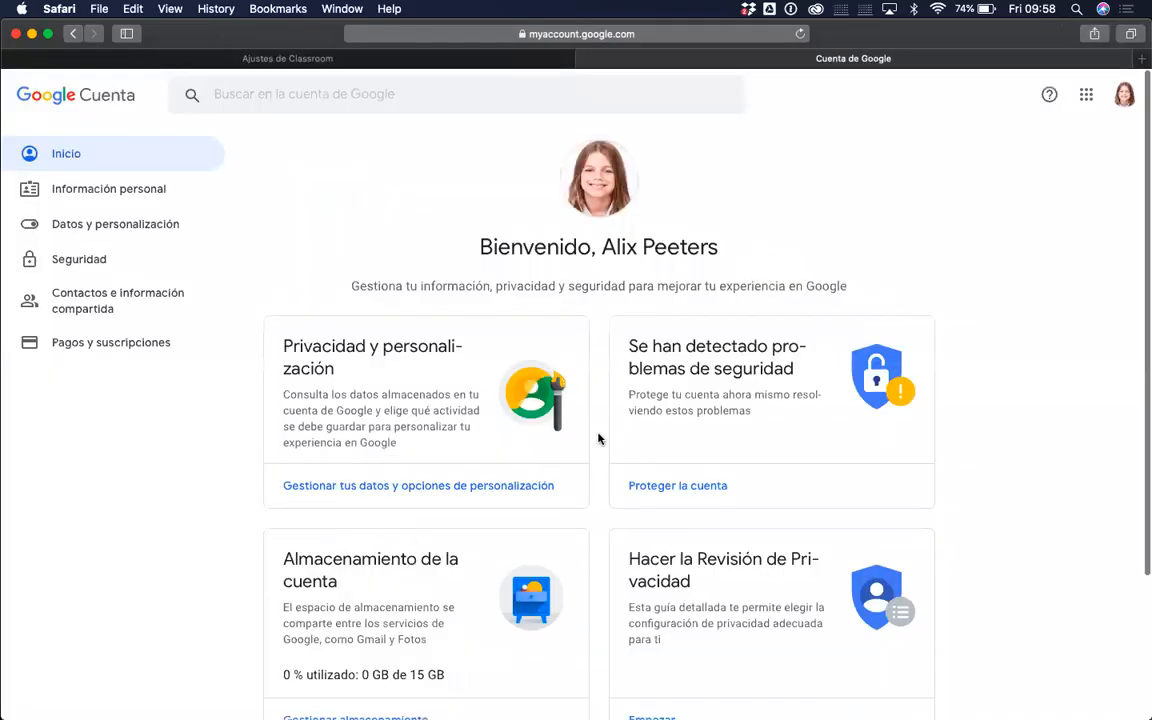
scroll(599, 437, "down", 3)
scroll(432, 403, "up", 2)
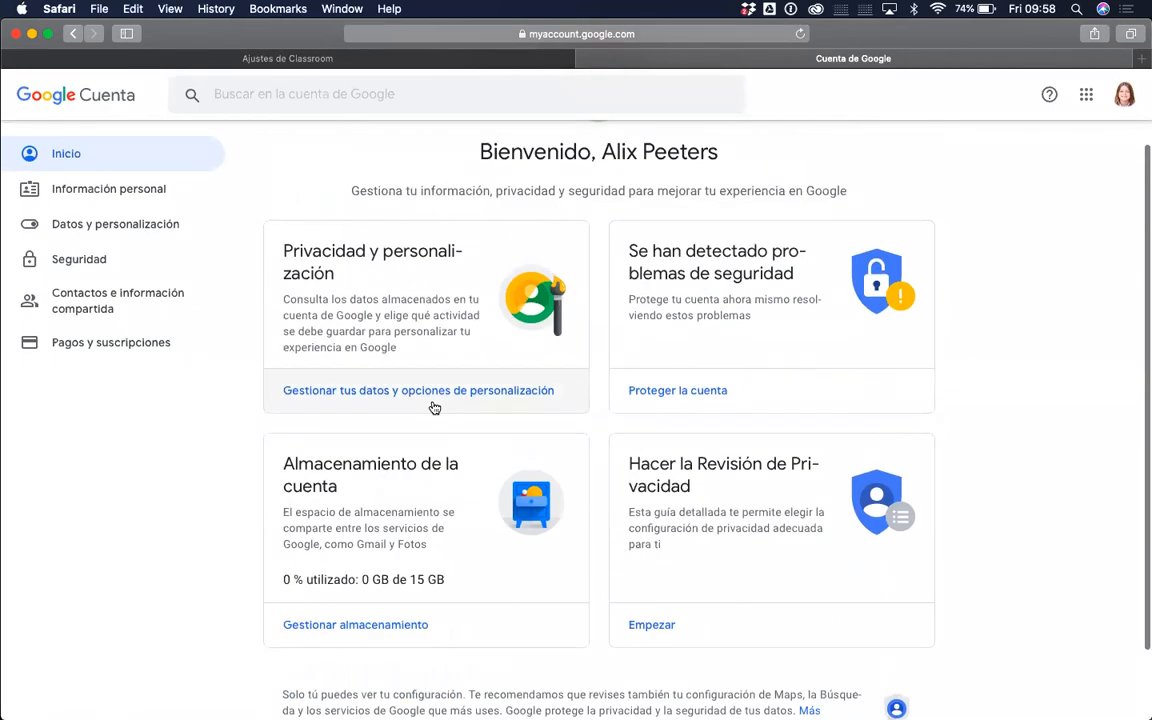
- In the account's data and personalization language settings, make English (United States) the default language
left_click(432, 402)
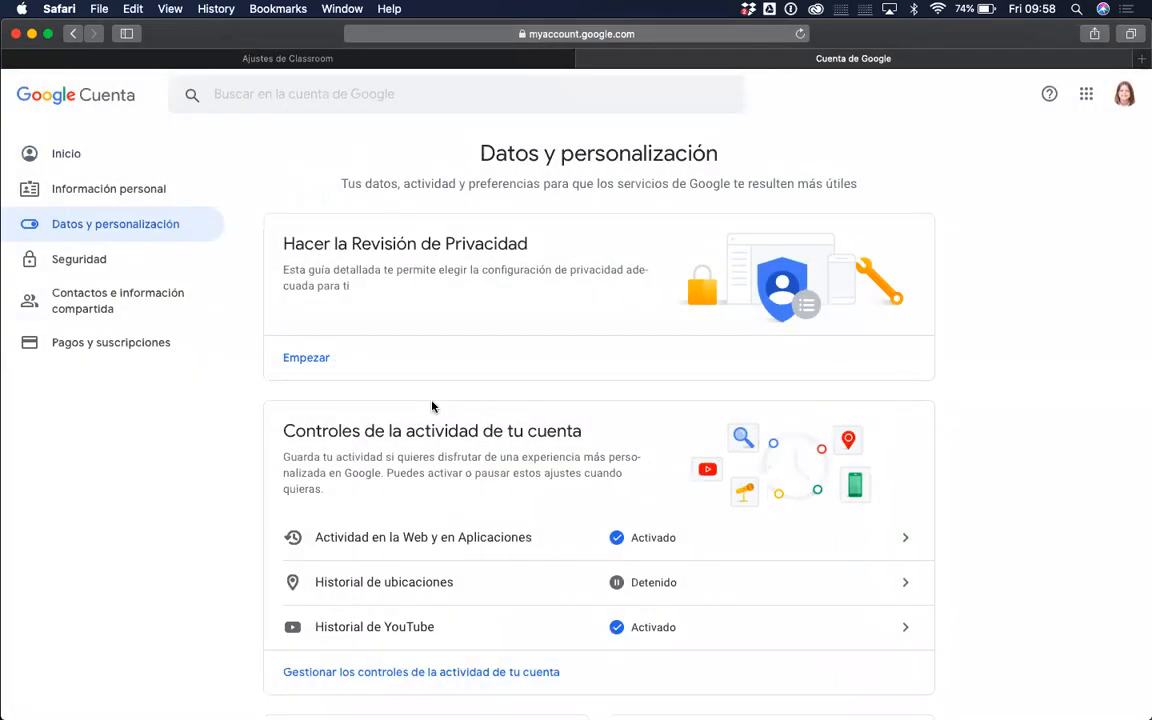
scroll(432, 406, "down", 3)
scroll(435, 405, "down", 12)
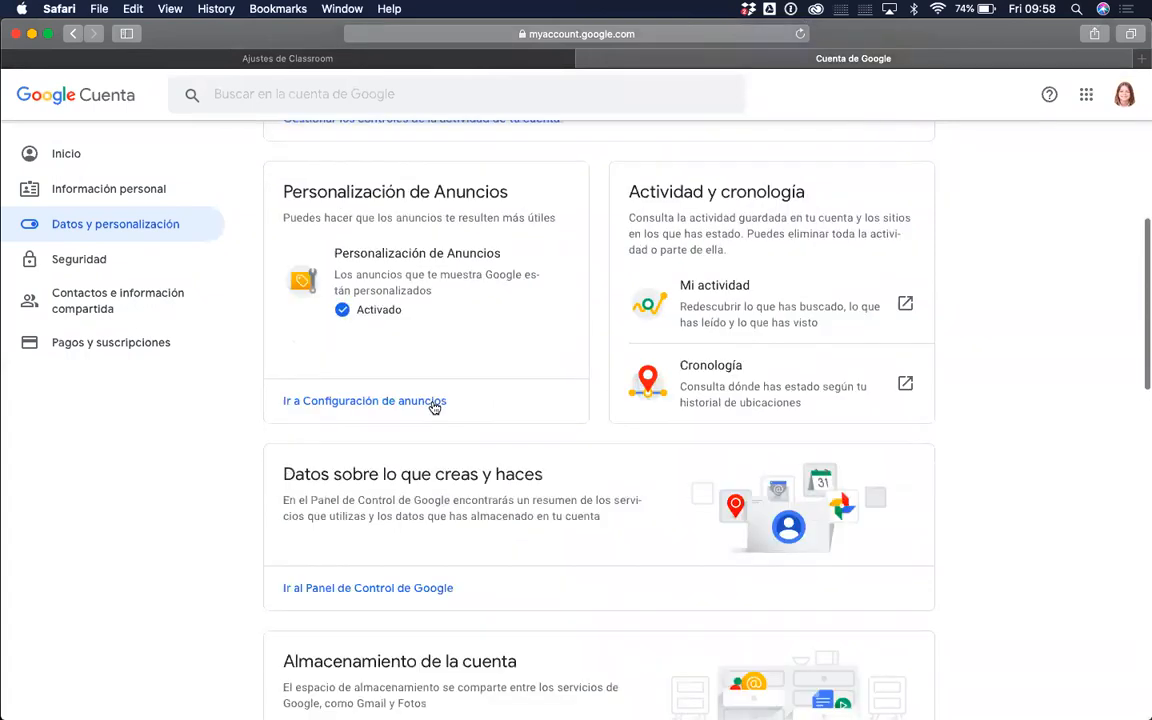
left_click(646, 344)
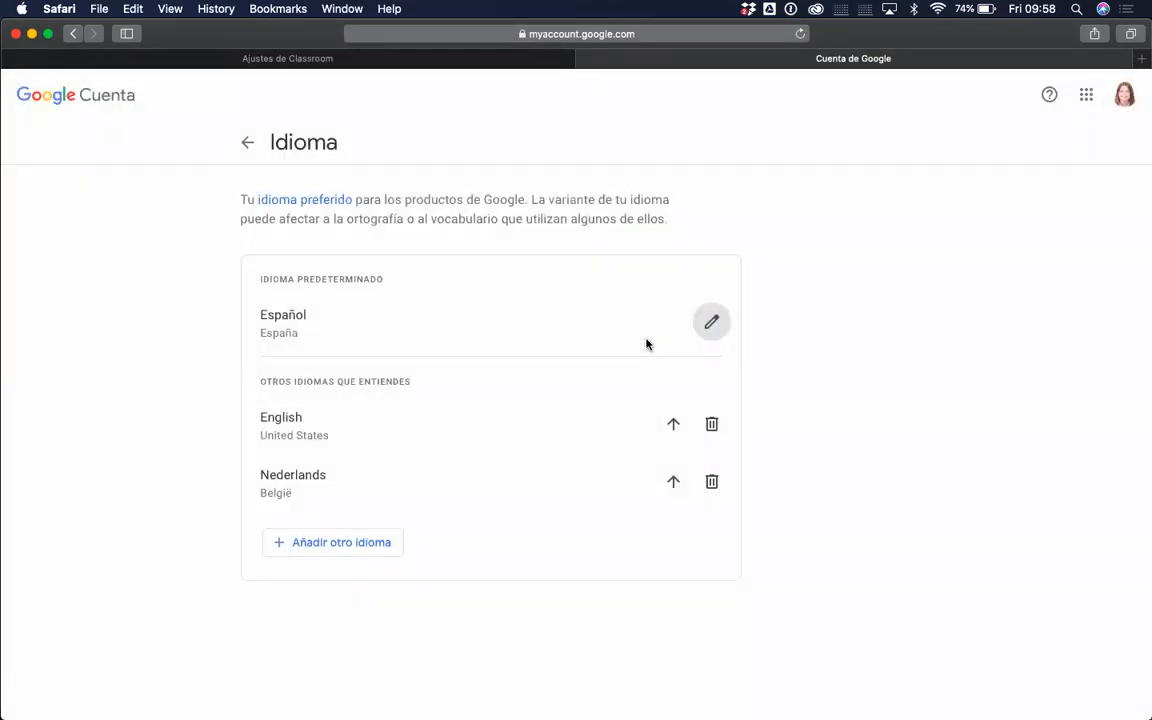
left_click(673, 424)
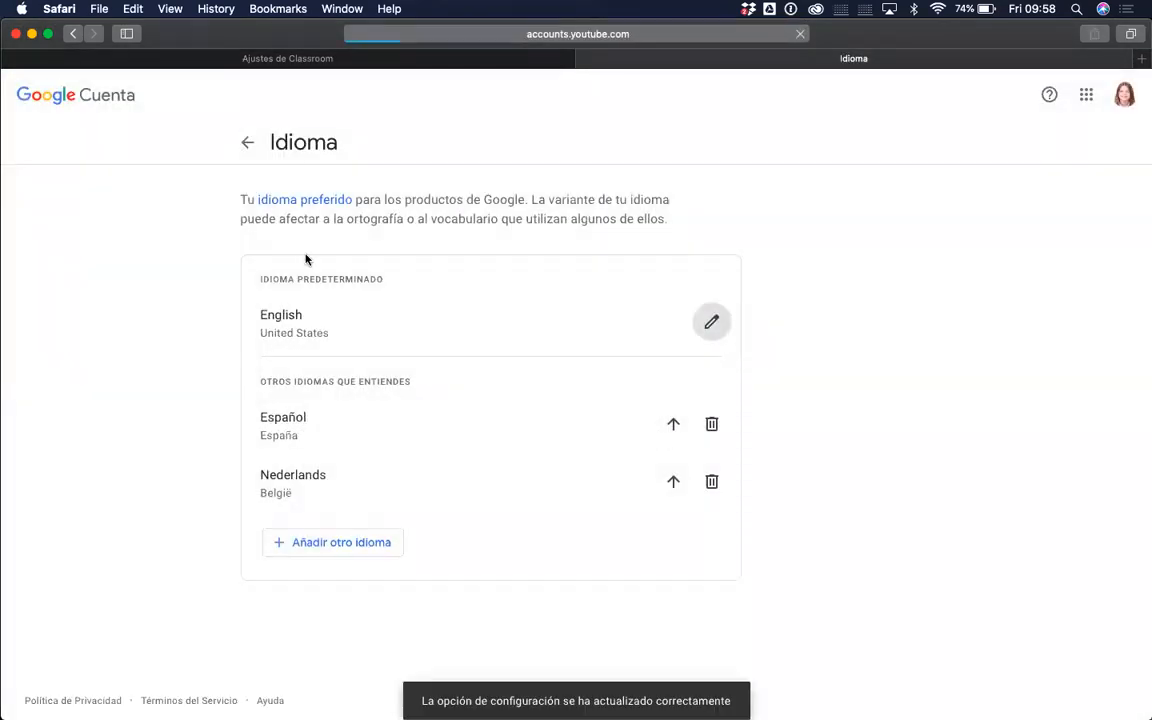
- Return to Google Classroom, go to the class overview and open the Languages class
left_click(365, 58)
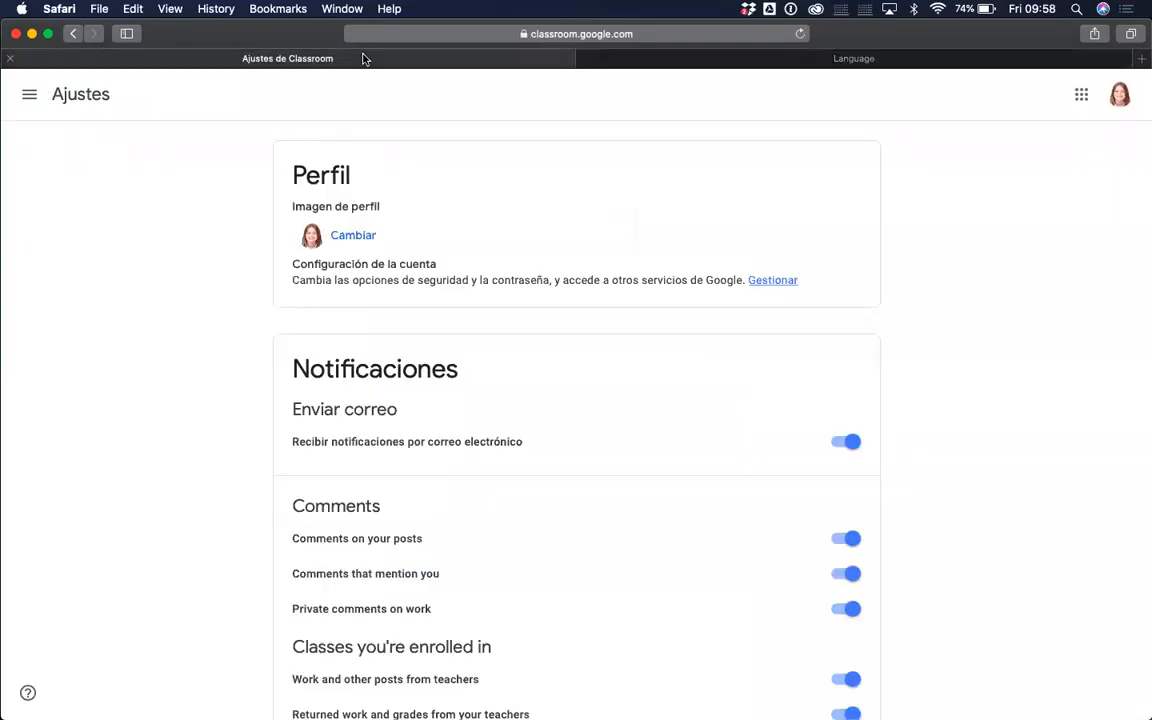
left_click(29, 94)
left_click(71, 106)
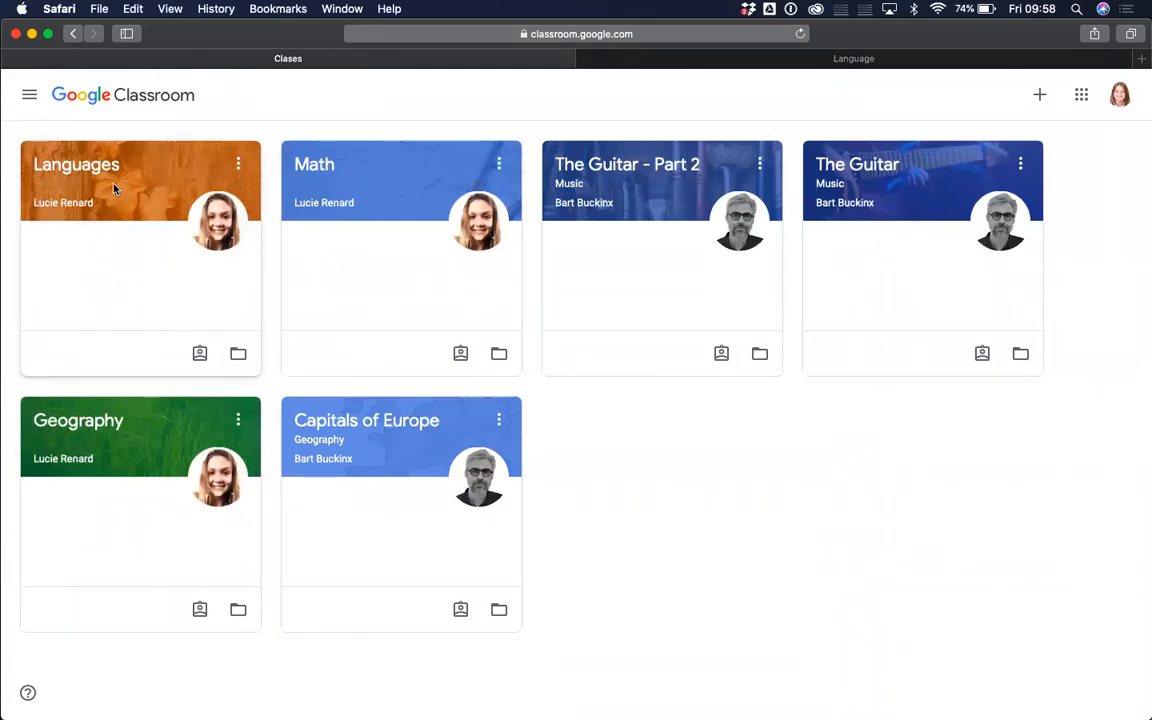
left_click(74, 167)
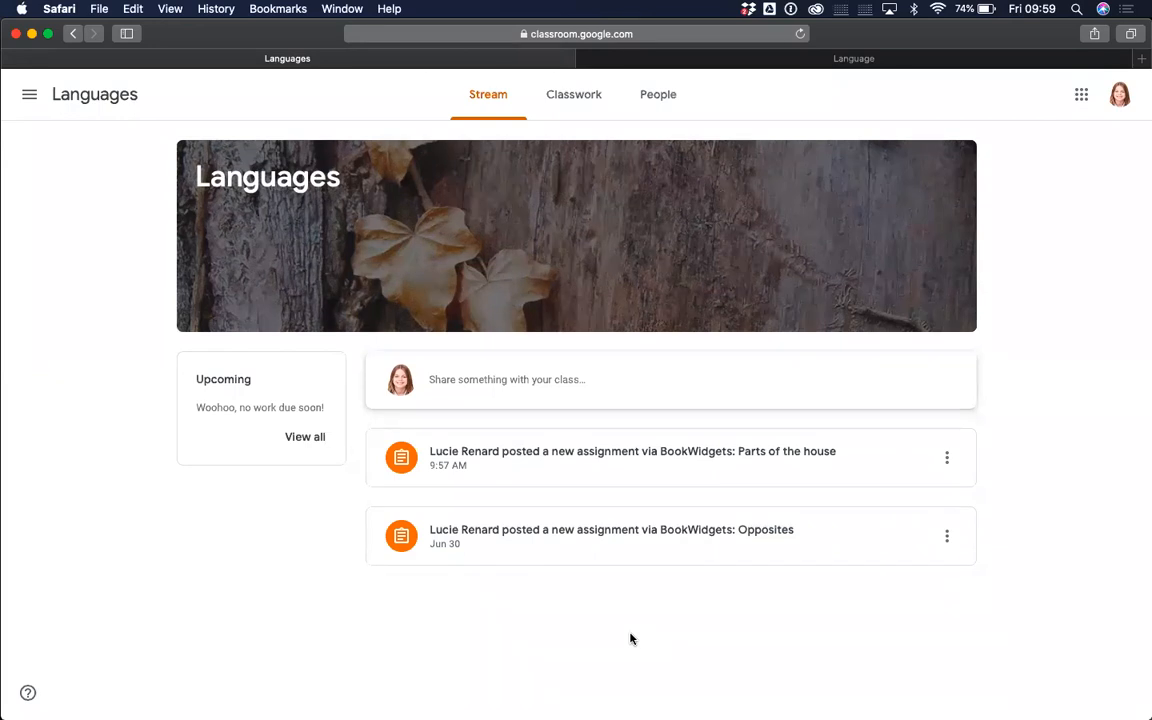
- Open the "Parts of the house" worksheet from the Languages classwork and sign in to BookWidgets with the student's Google account
left_click(634, 460)
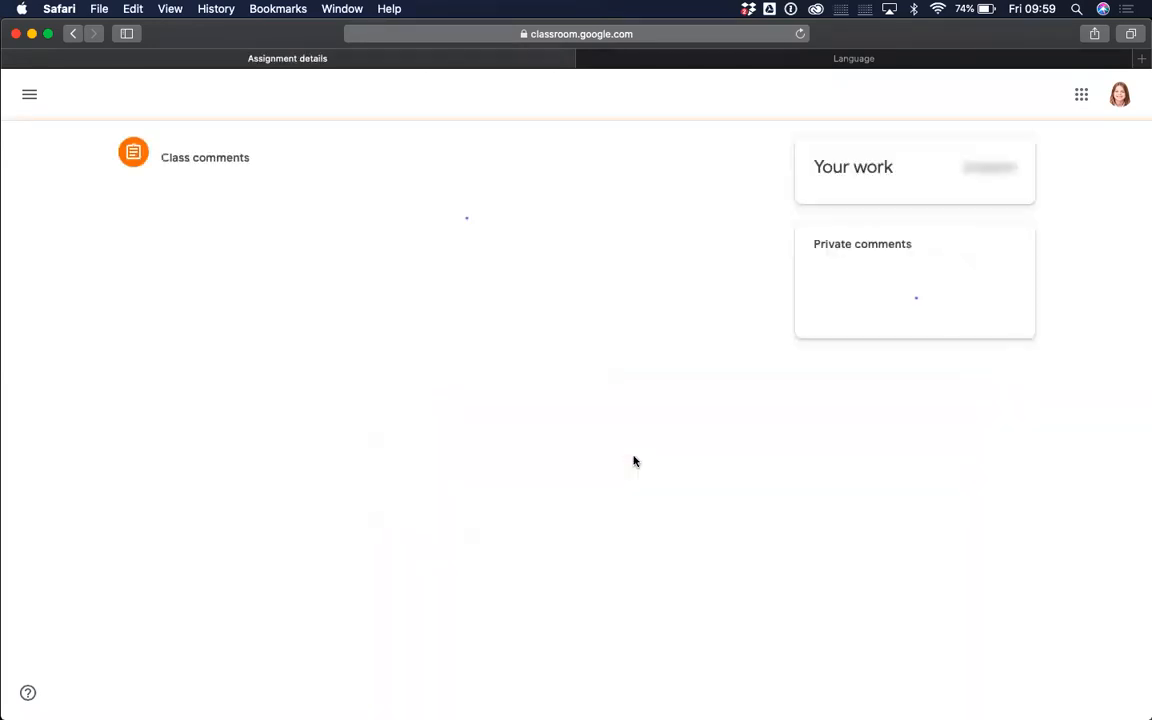
left_click(70, 34)
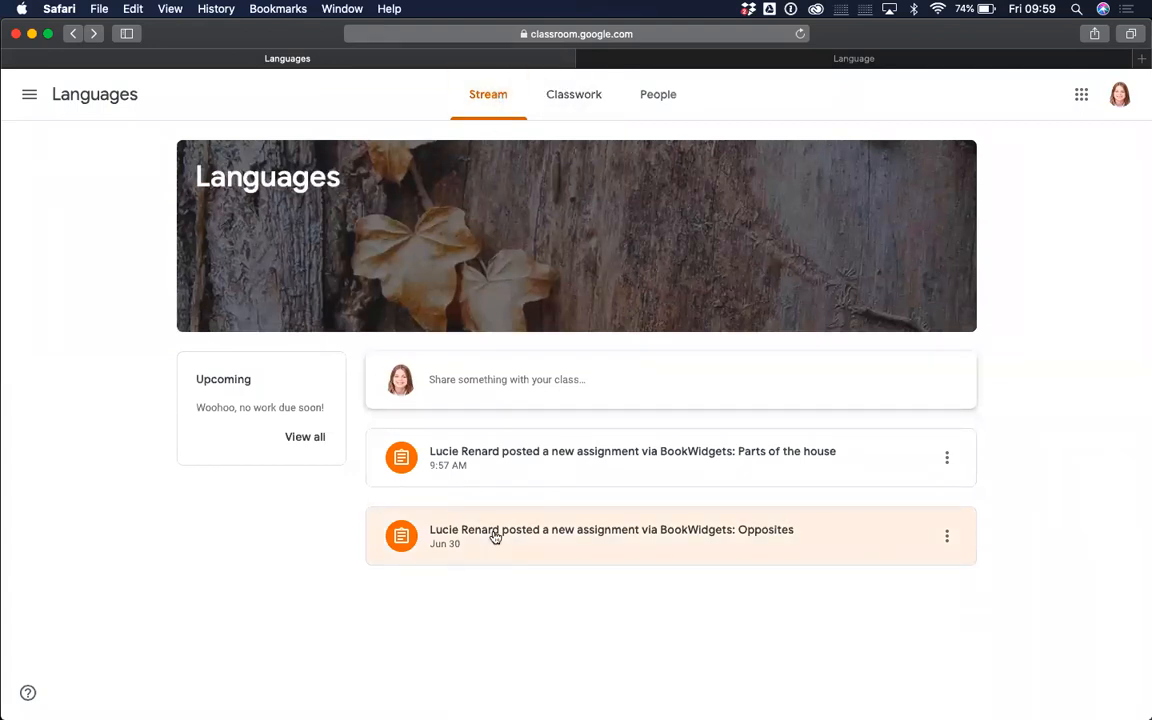
left_click(569, 100)
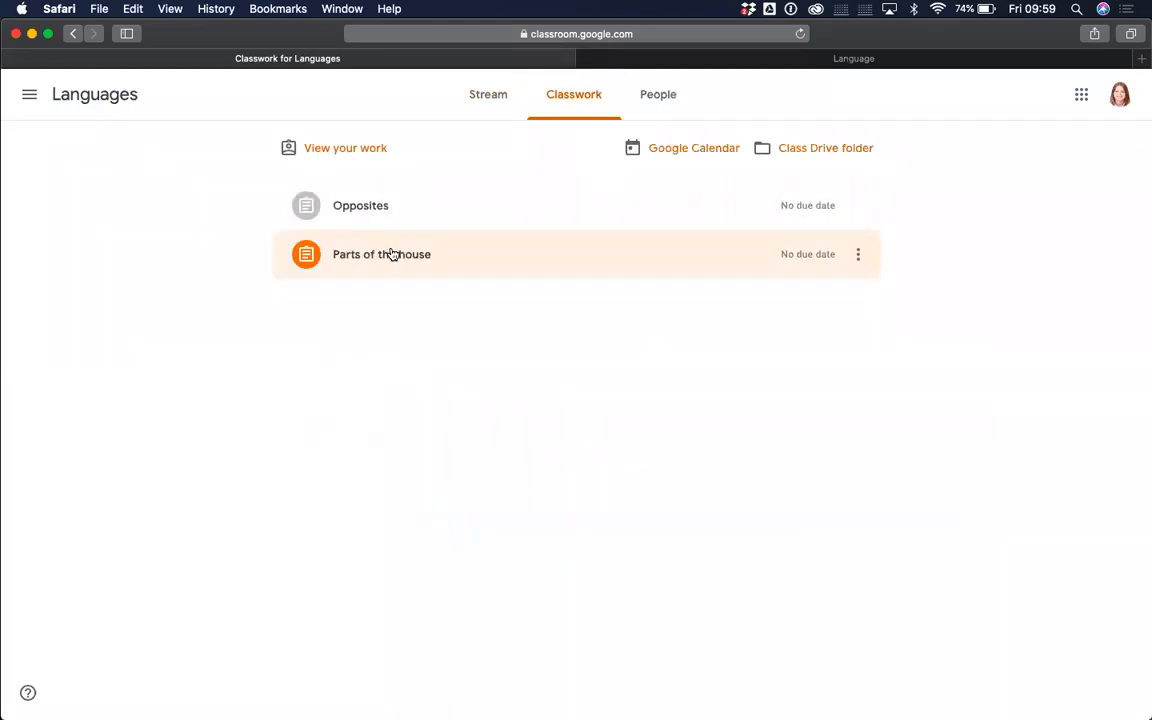
left_click(402, 257)
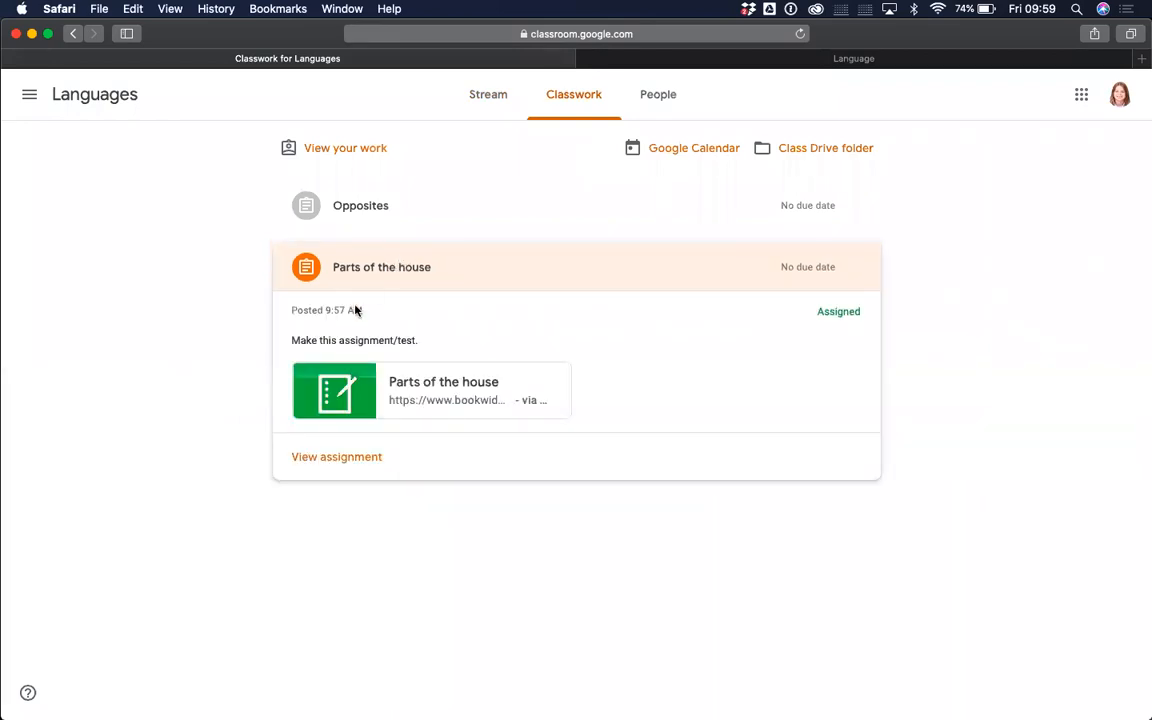
left_click(406, 386)
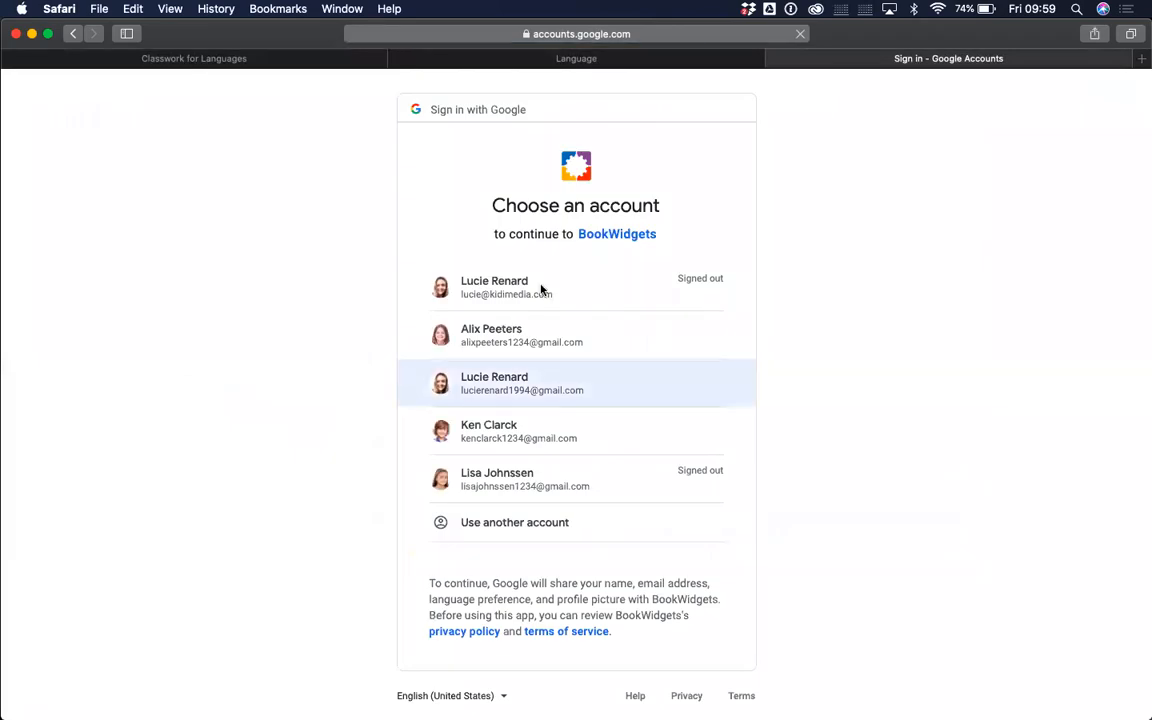
left_click(543, 338)
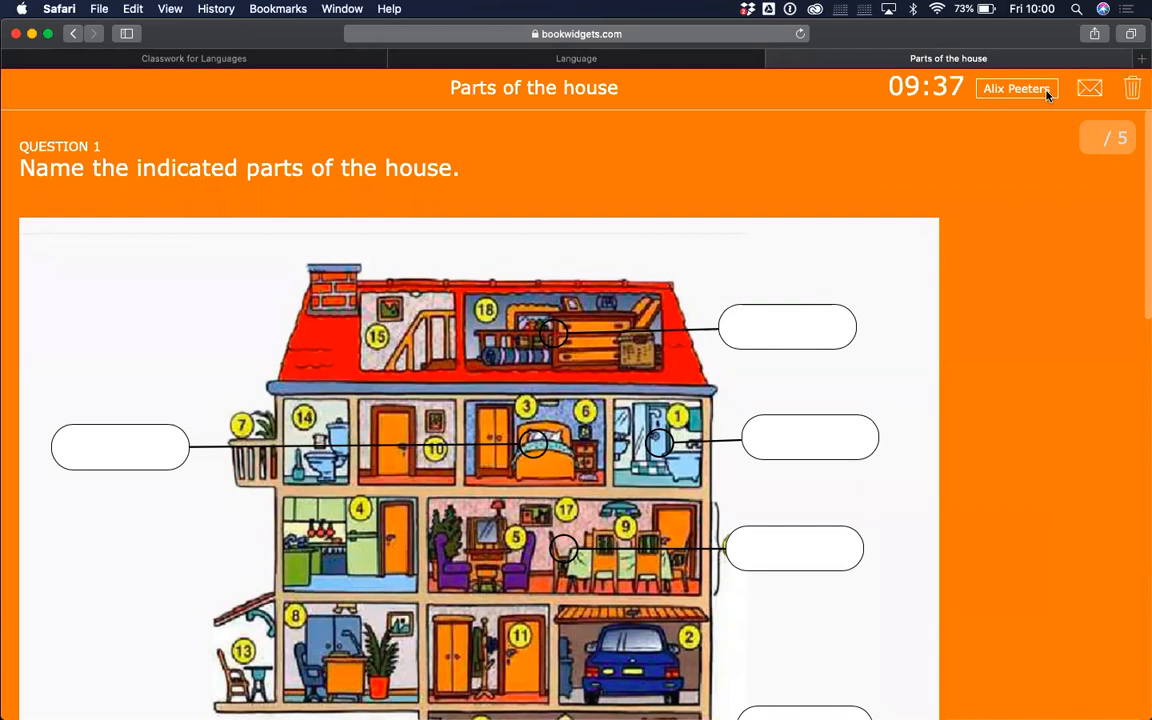
- In question 1, label the indicated rooms "The attic", "The bathroom" and "The living room"
scroll(809, 281, "down", 2)
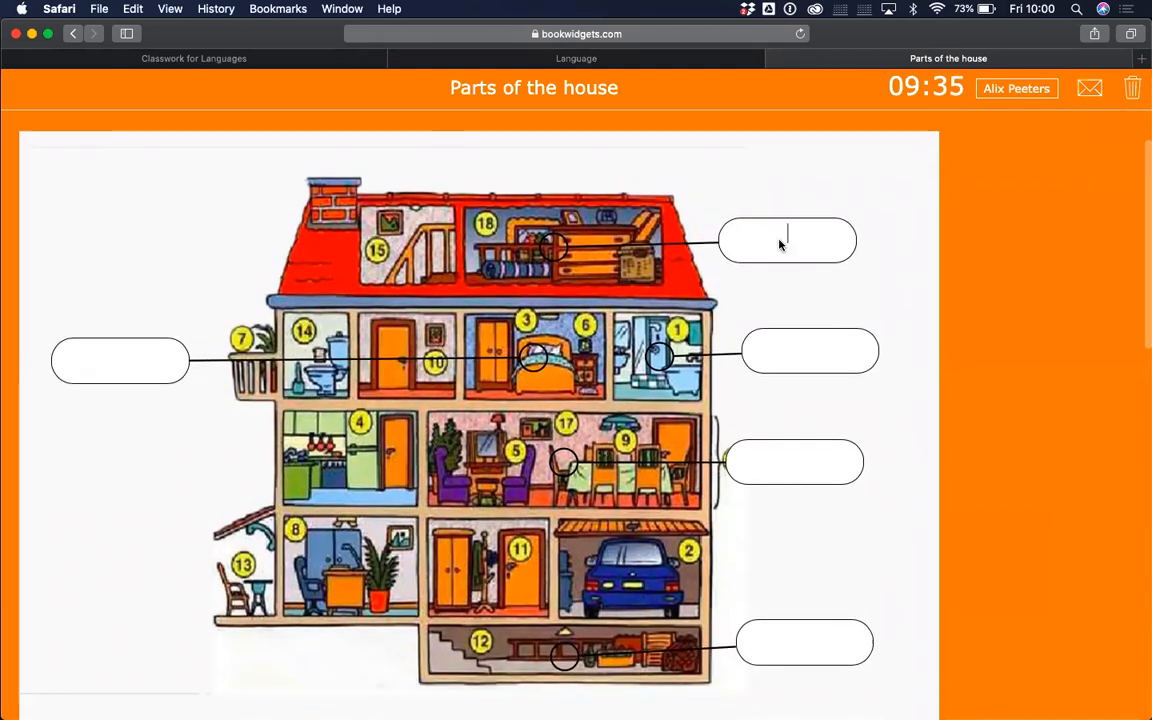
left_click(780, 245)
type("The attic")
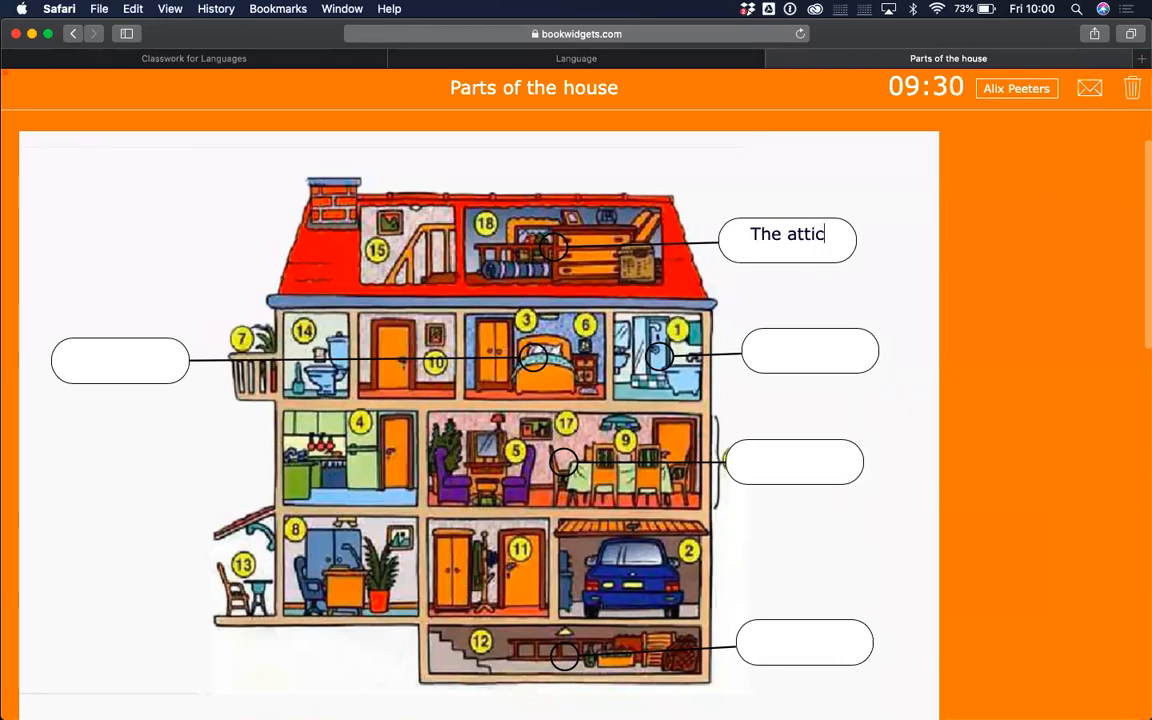
left_click(780, 361)
type("The bathroom")
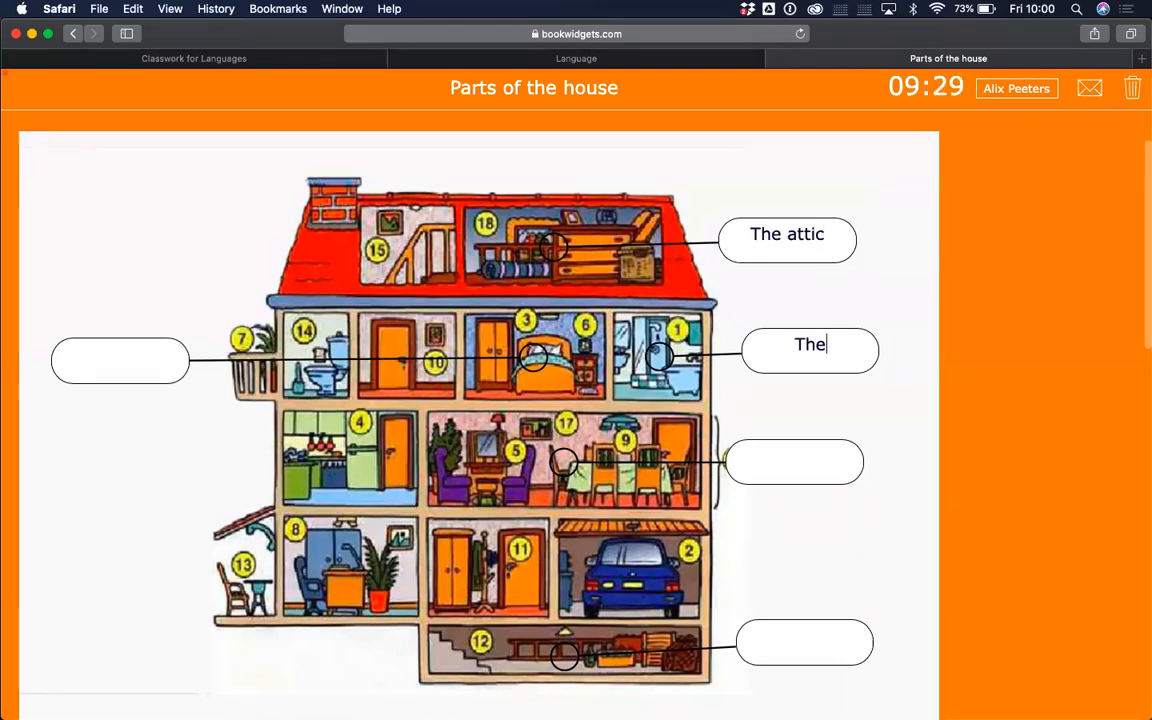
left_click(766, 461)
type("The living room")
- Complete question 1 by labelling the room with the bed "bedroom" and the lowest room "the basement"
left_click(141, 378)
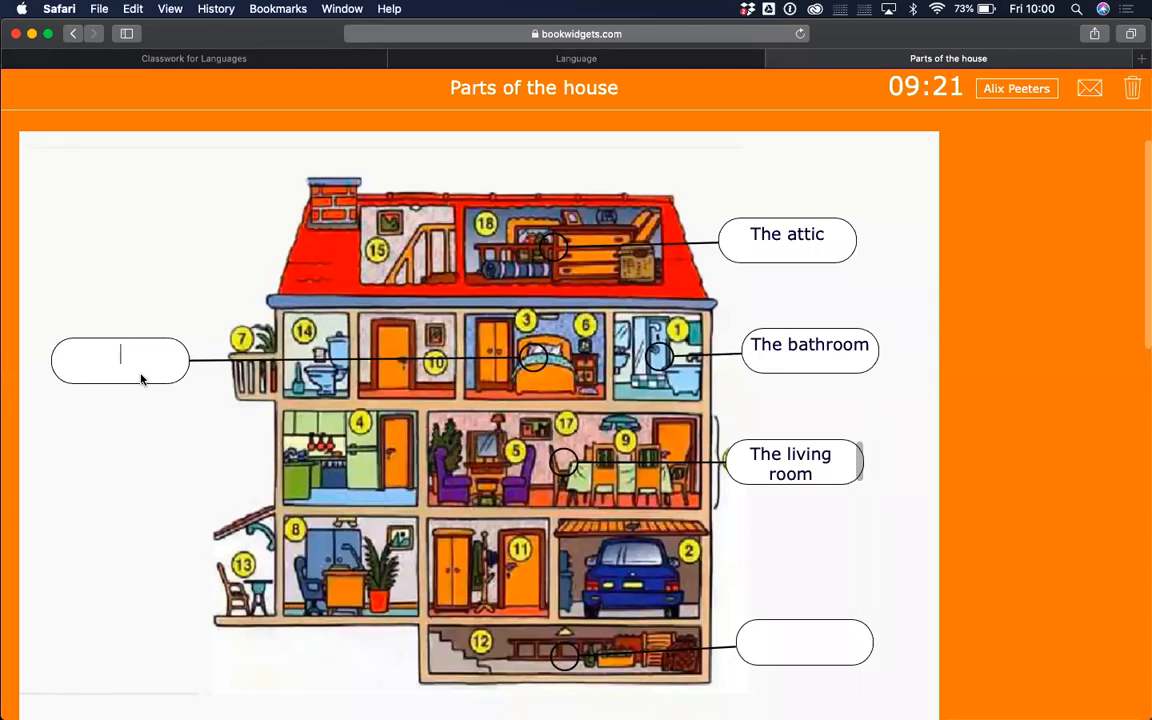
type("bedroom")
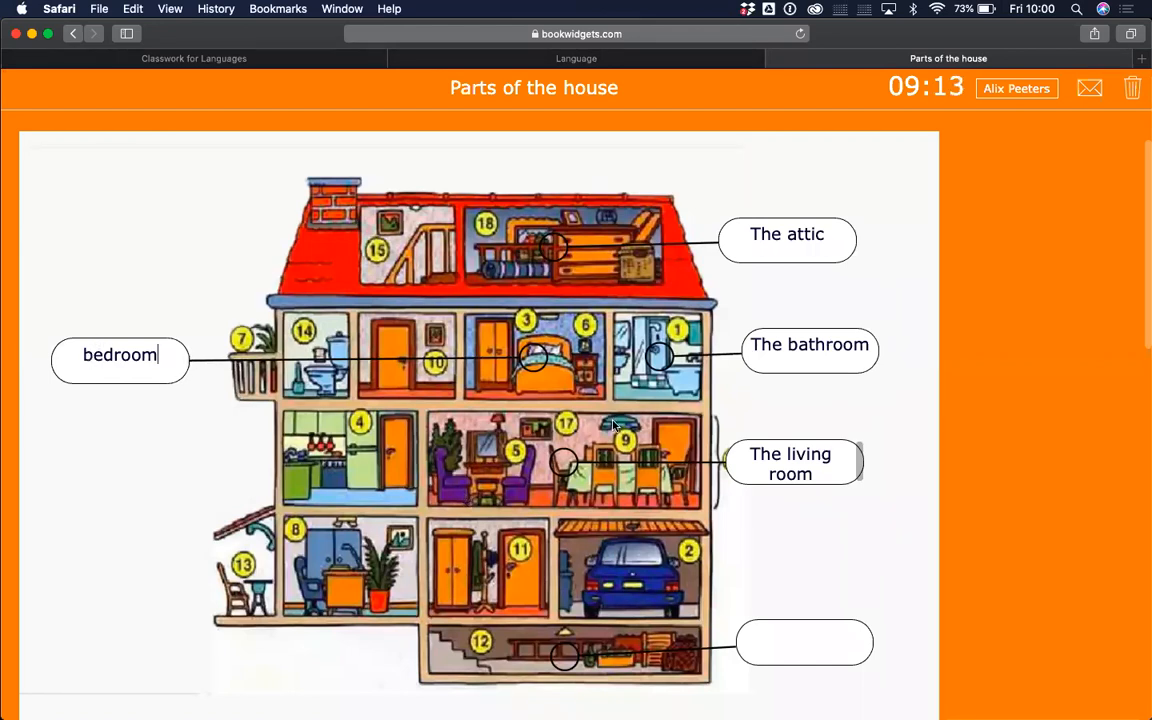
scroll(614, 425, "down", 2)
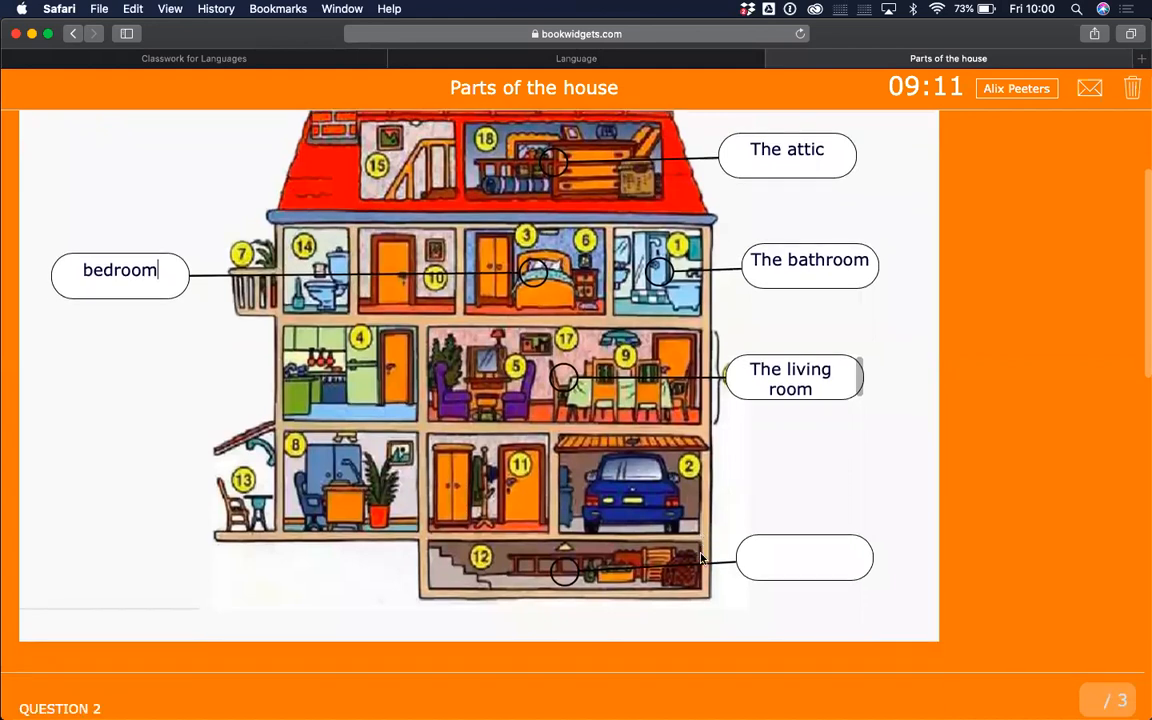
scroll(750, 400, "down", 1)
type("The")
key("BackSpace")
key("BackSpace")
key("BackSpace")
type("the basement")
- In question 2, play the audio clips and connect the first to the bathroom, the second to the bedroom and the third to the living room image
scroll(600, 539, "down", 5)
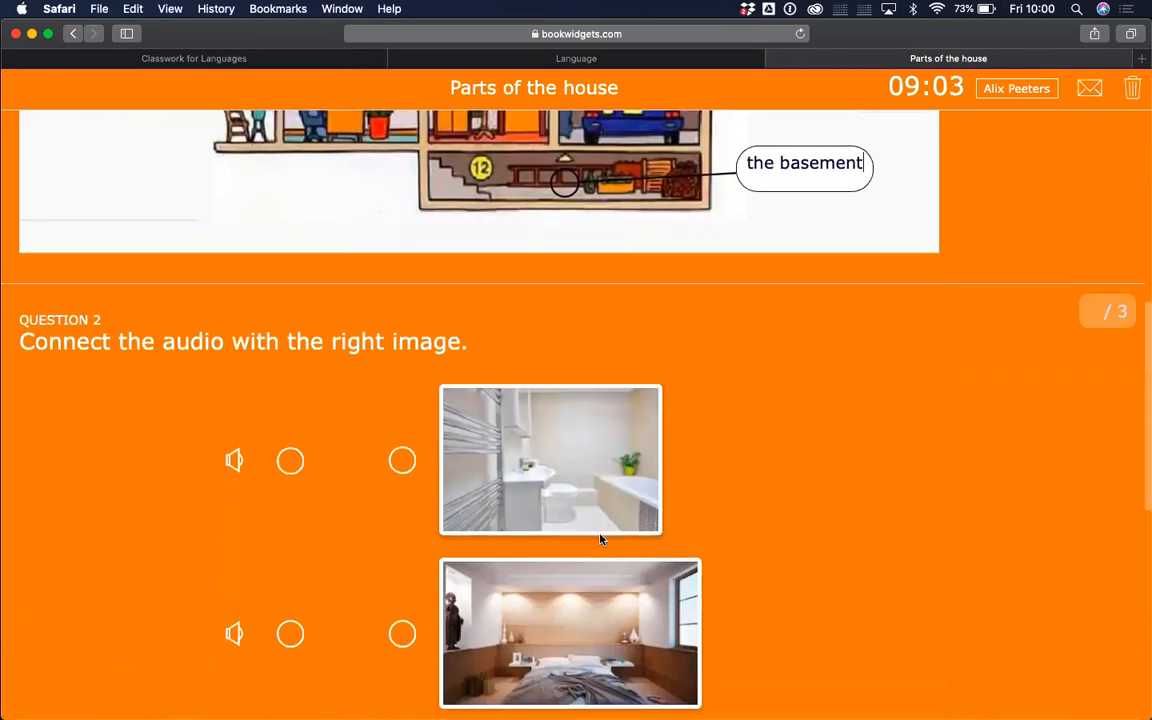
scroll(600, 539, "down", 3)
scroll(311, 298, "down", 1)
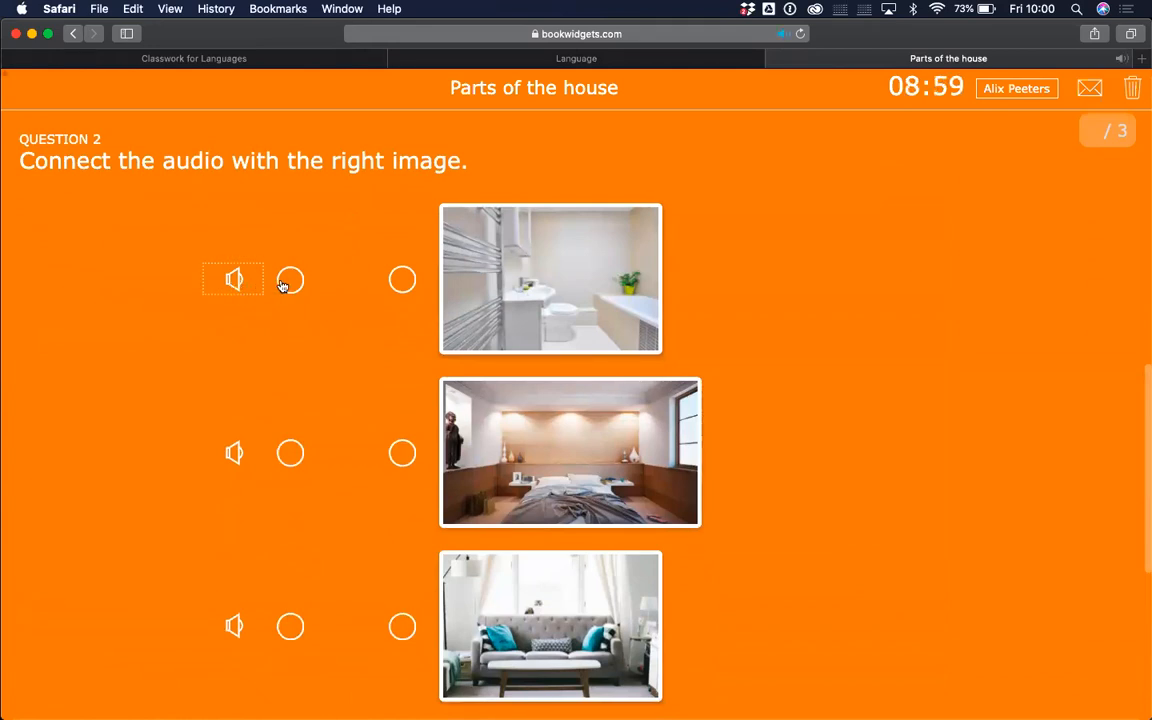
left_click_drag(289, 280, 401, 280)
left_click(234, 455)
left_click_drag(289, 459, 401, 453)
left_click(233, 626)
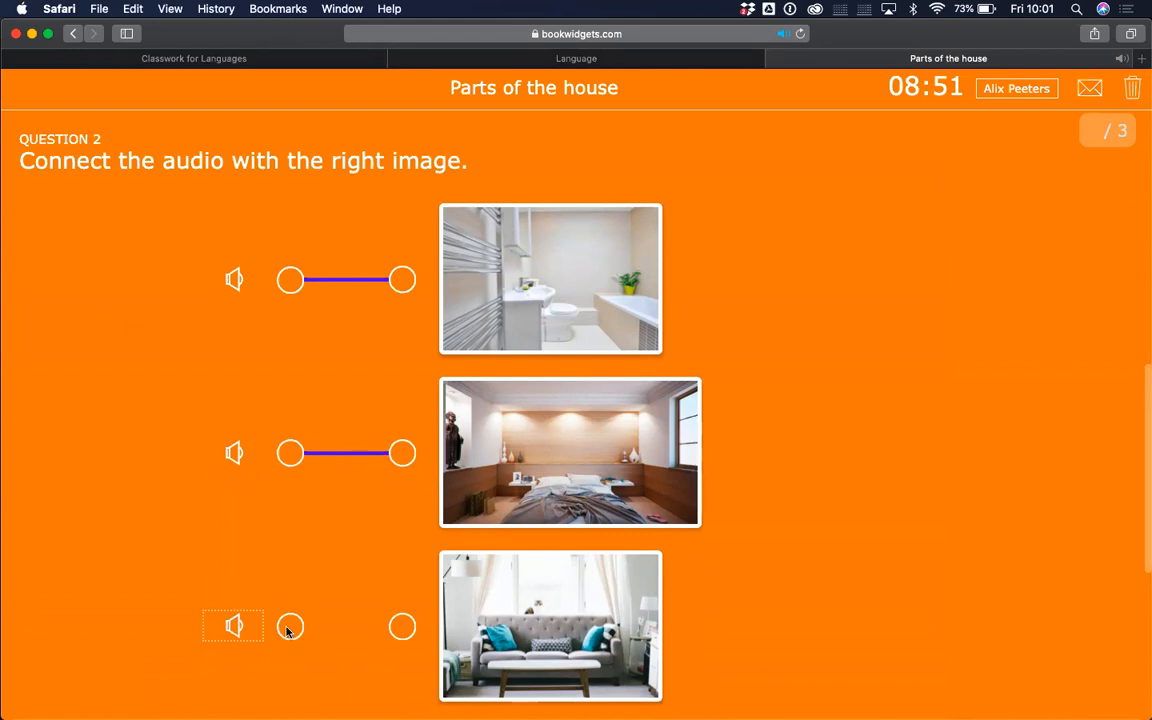
left_click_drag(289, 629, 402, 626)
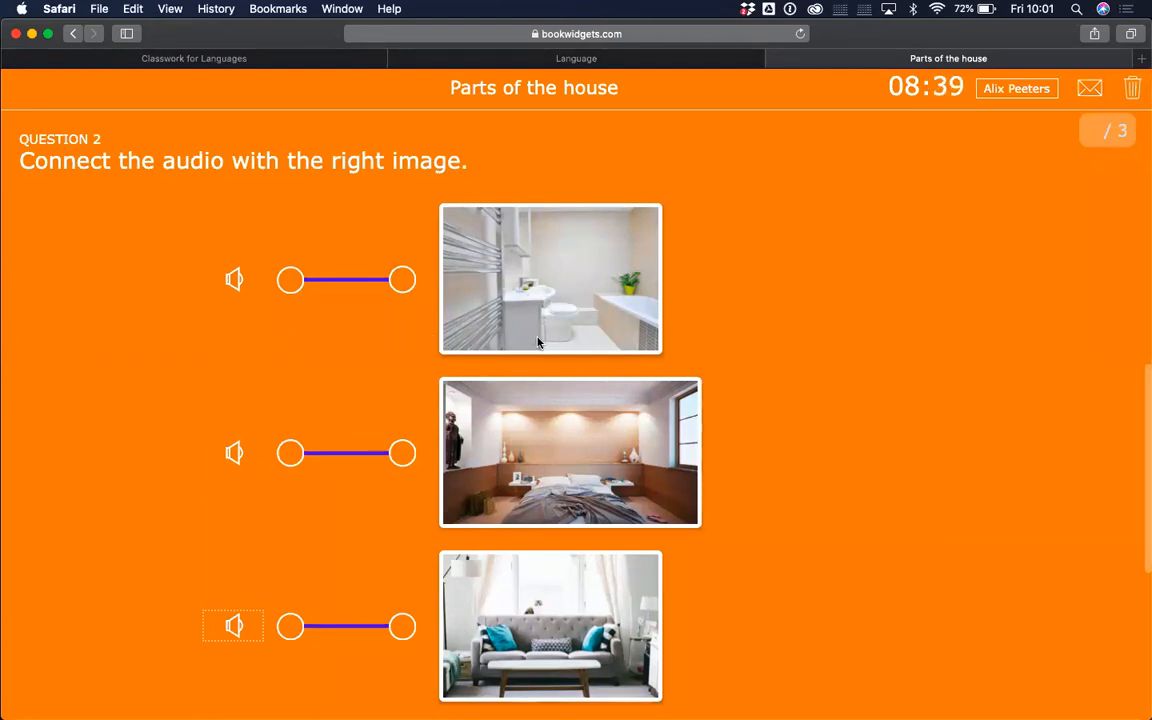
- Swap two question 2 connections, linking the second audio clip to the bathroom image and the first to the bedroom image
scroll(676, 570, "down", 10)
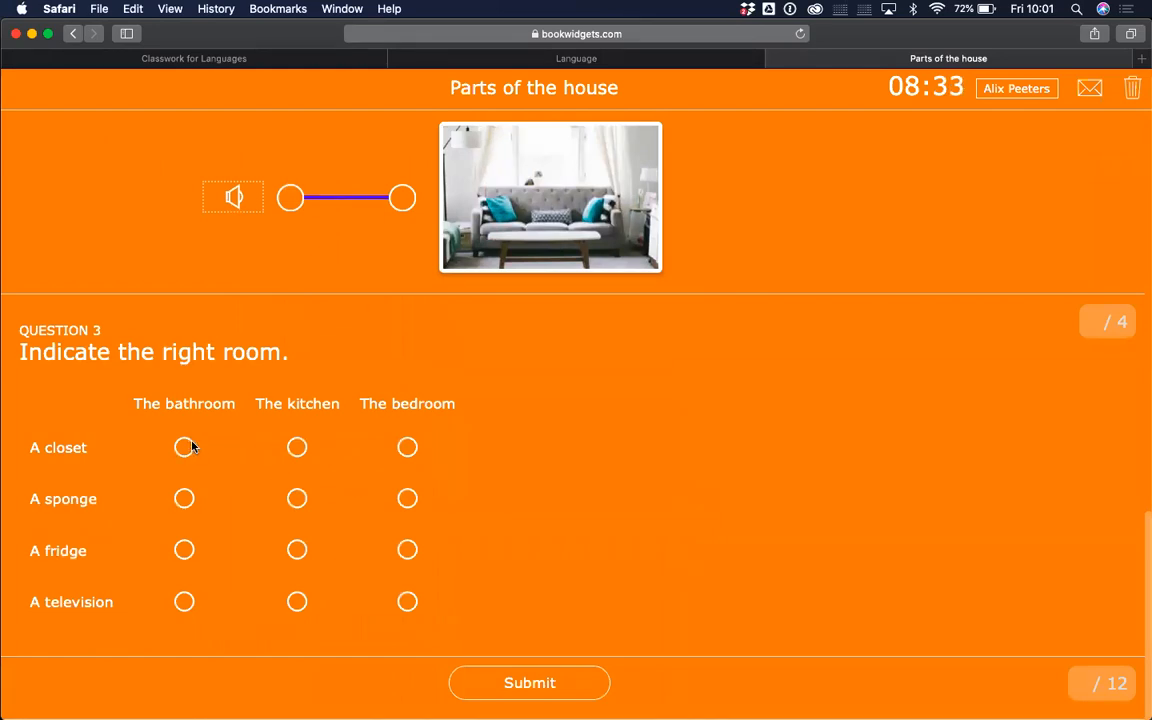
scroll(344, 392, "up", 10)
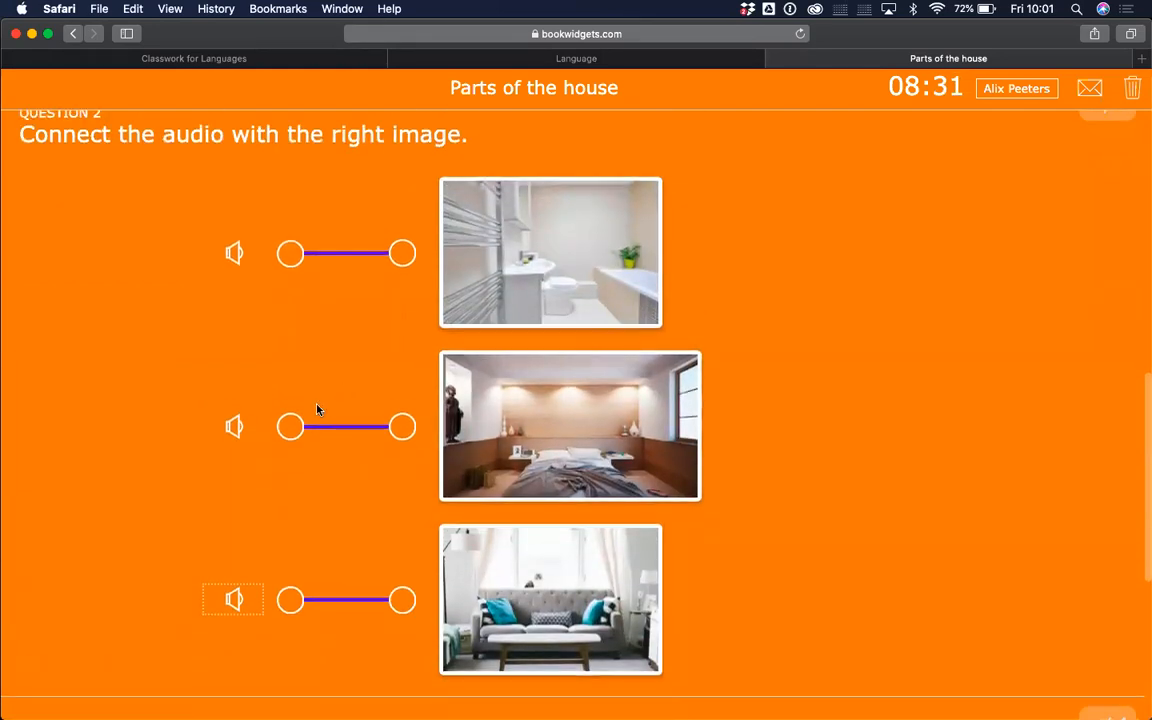
left_click_drag(290, 430, 404, 245)
left_click_drag(290, 253, 400, 425)
- Answer question 3 by assigning the closet and television to the bedroom, the sponge to the bathroom and the fridge to the kitchen
scroll(397, 480, "down", 5)
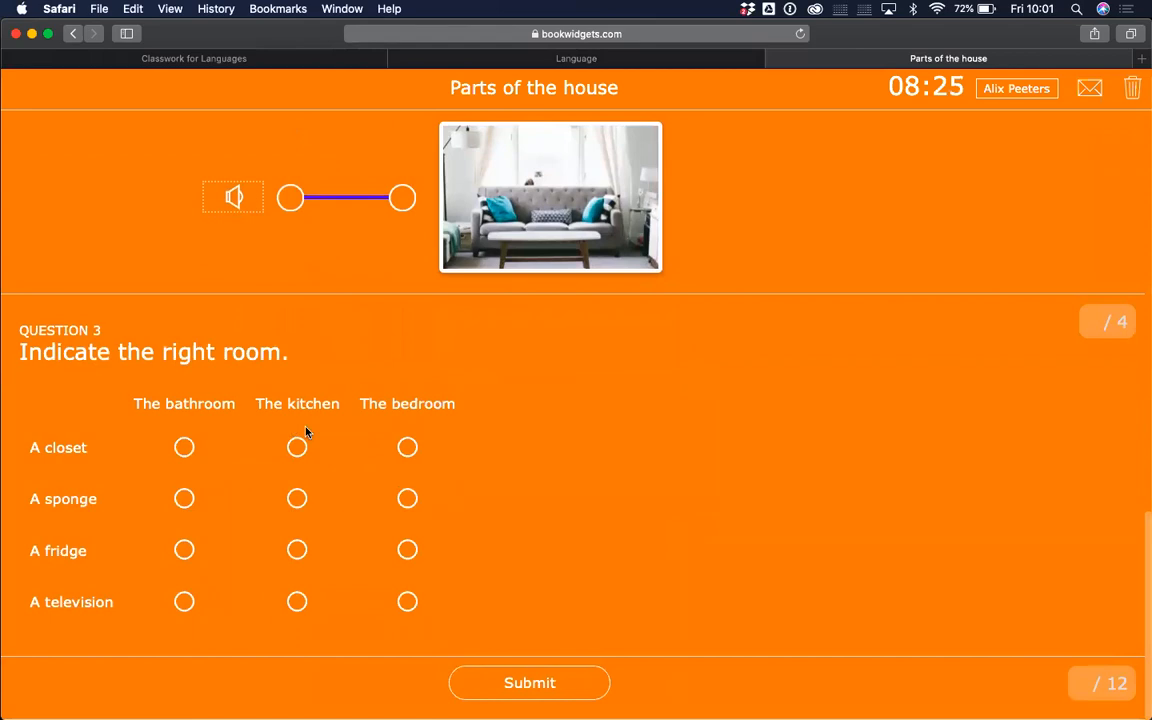
left_click(407, 447)
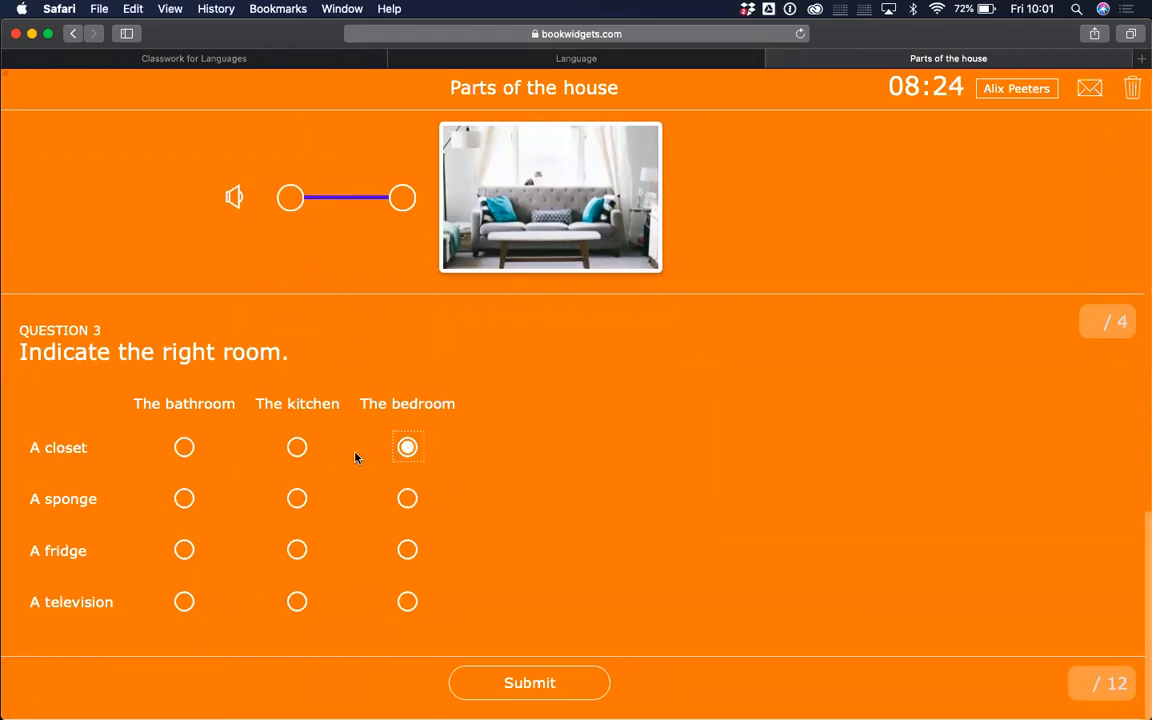
left_click(297, 499)
left_click(184, 498)
left_click(297, 549)
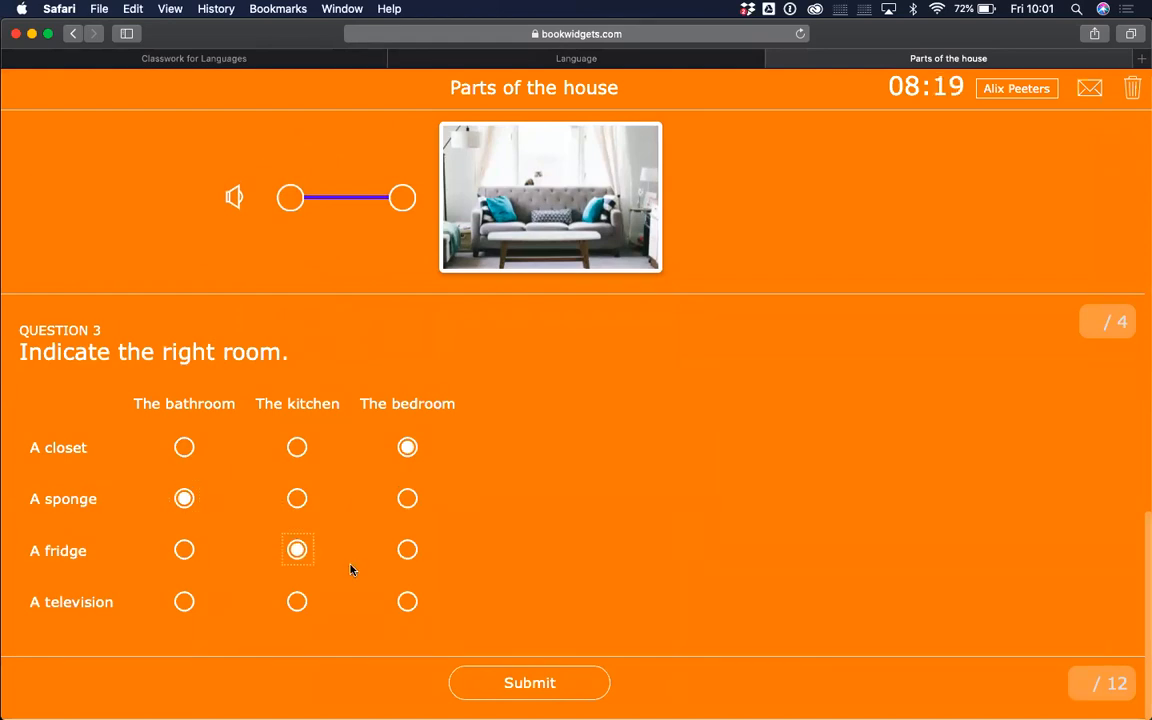
left_click(407, 601)
- Submit and send the student's worksheet answers, and switch to Chrome with the teacher's Languages classwork
left_click(588, 679)
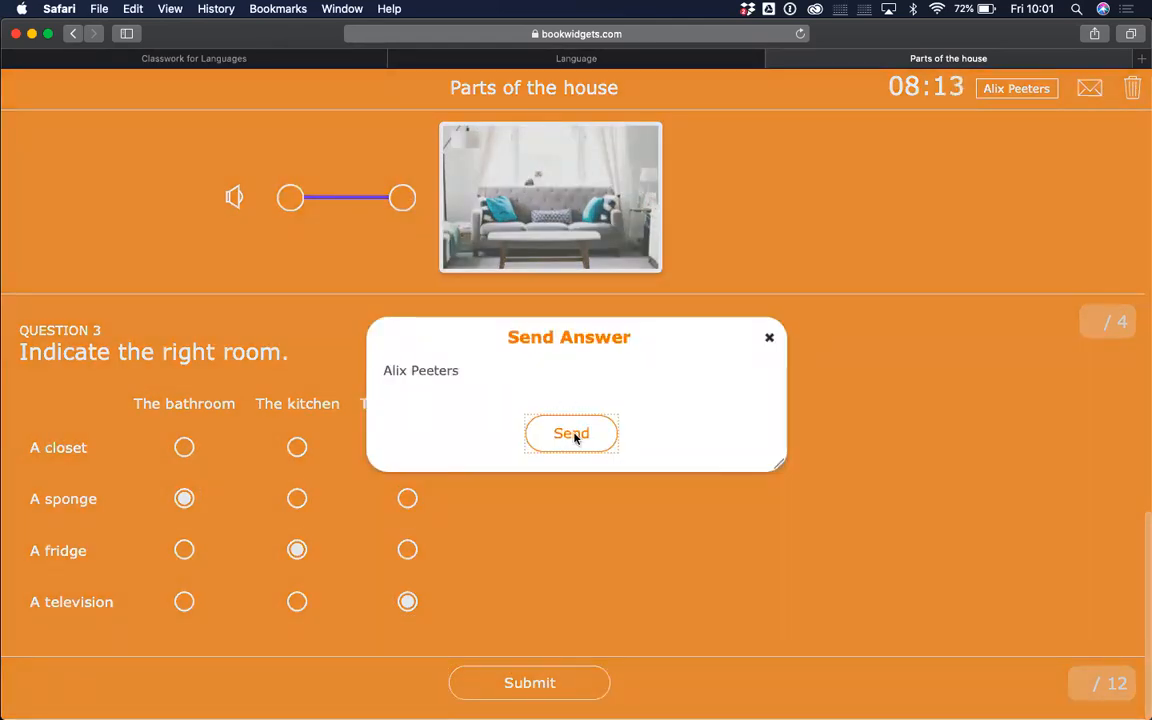
left_click(575, 436)
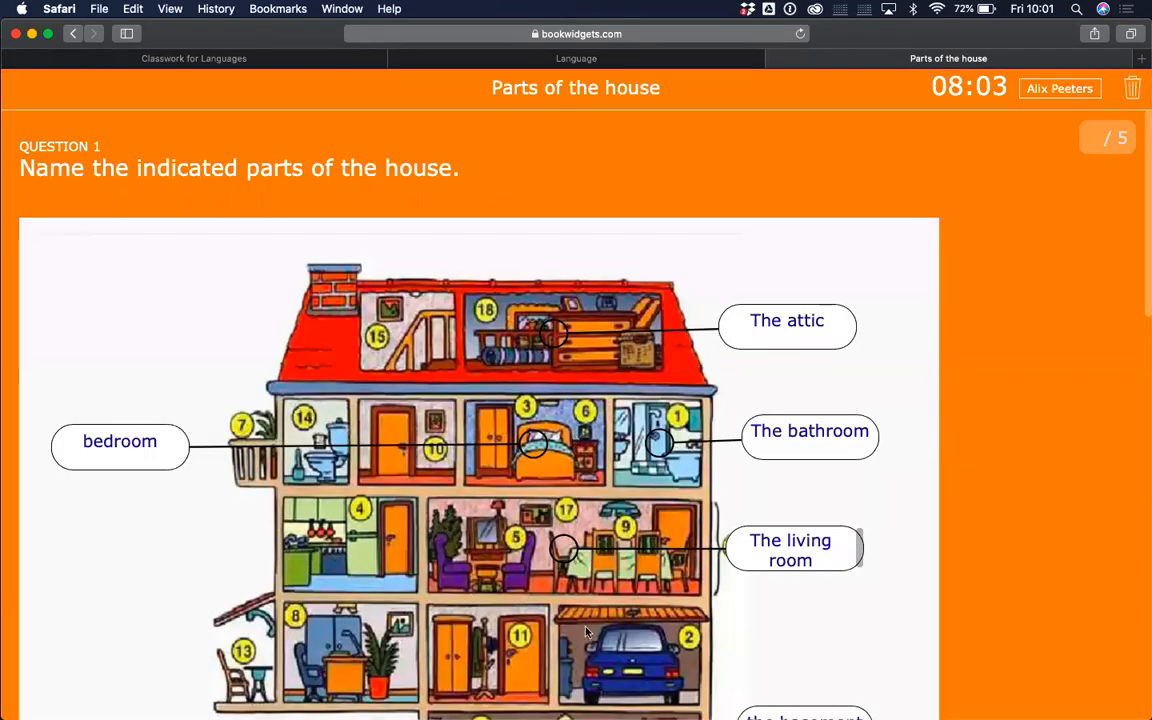
key("ctrl+Up")
left_click(429, 413)
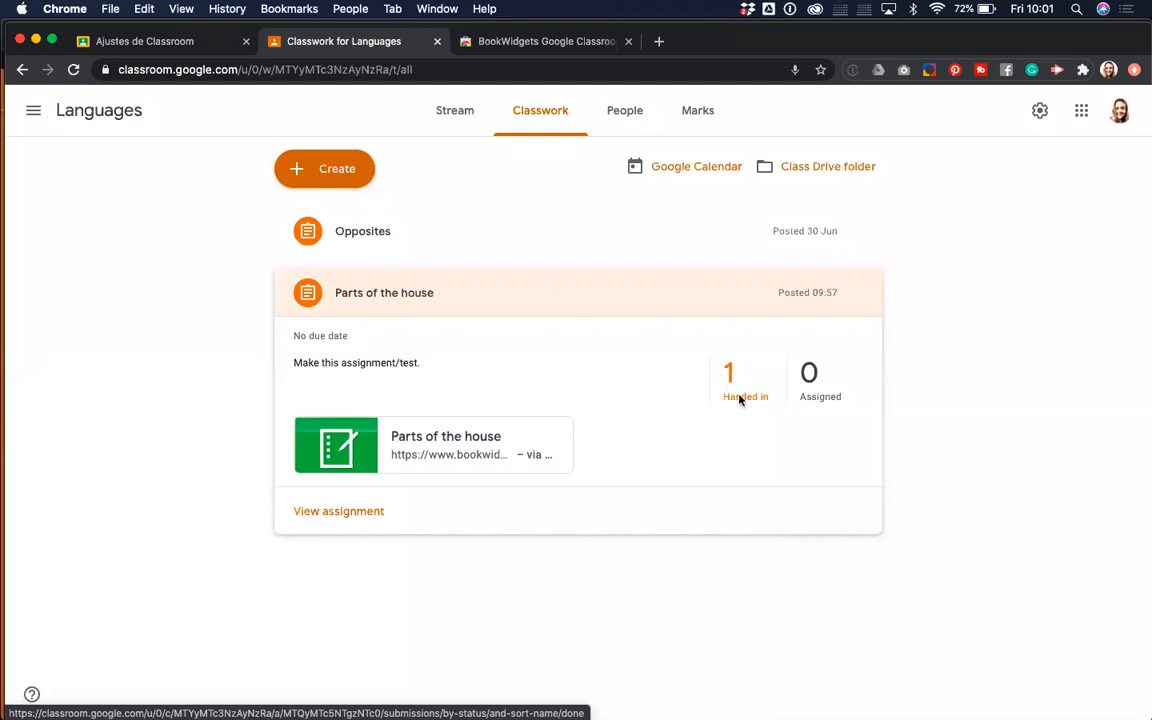
- Open the student submissions of the "Parts of the house" assignment, select the student and open the handed-in worksheet
left_click(345, 513)
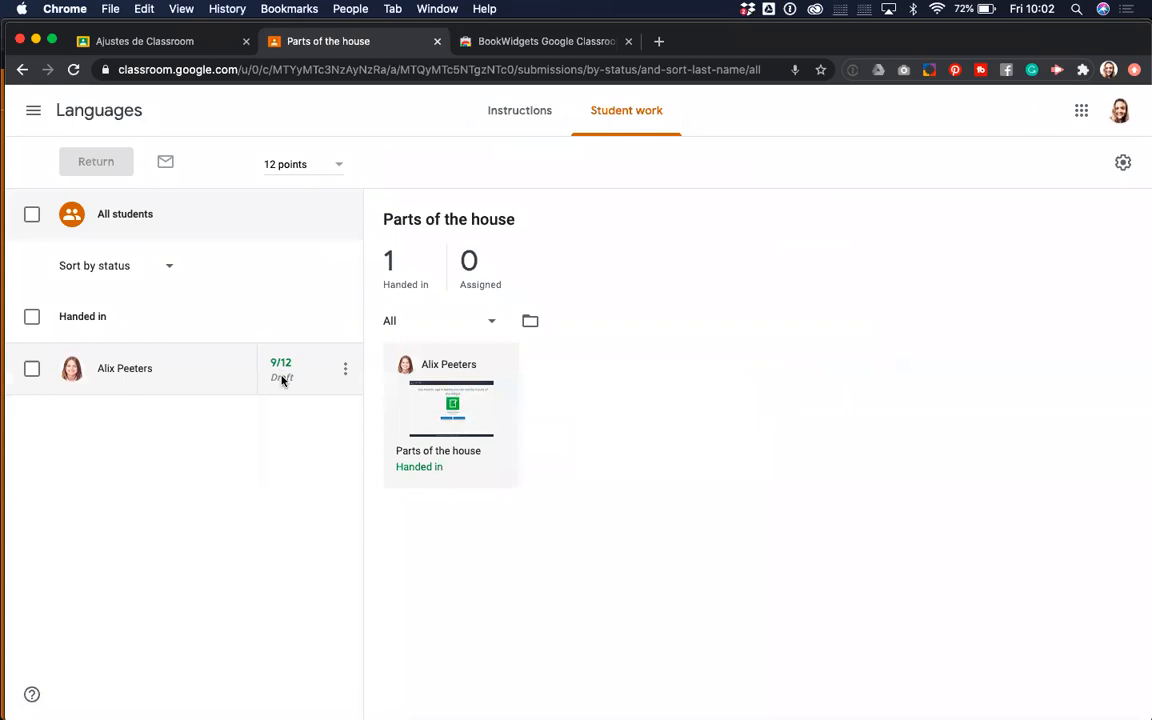
left_click(32, 368)
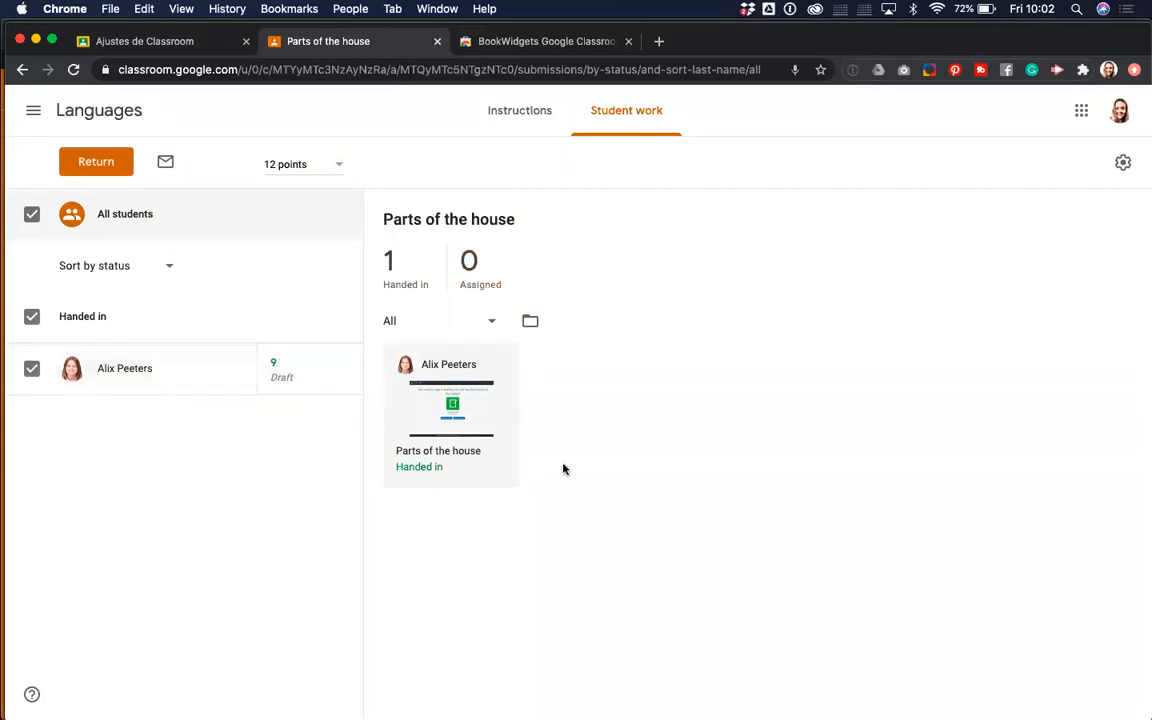
left_click(425, 419)
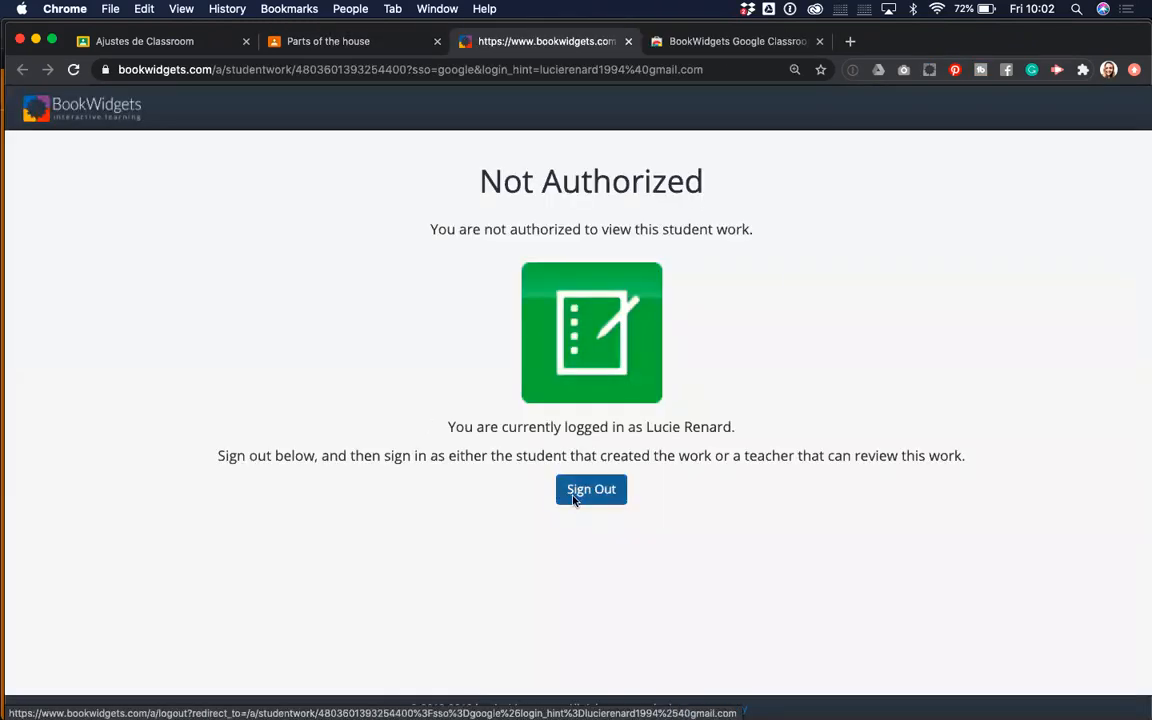
- Sign out of BookWidgets and sign back in as teacher with the teacher's Google account to access the student's work
left_click(575, 497)
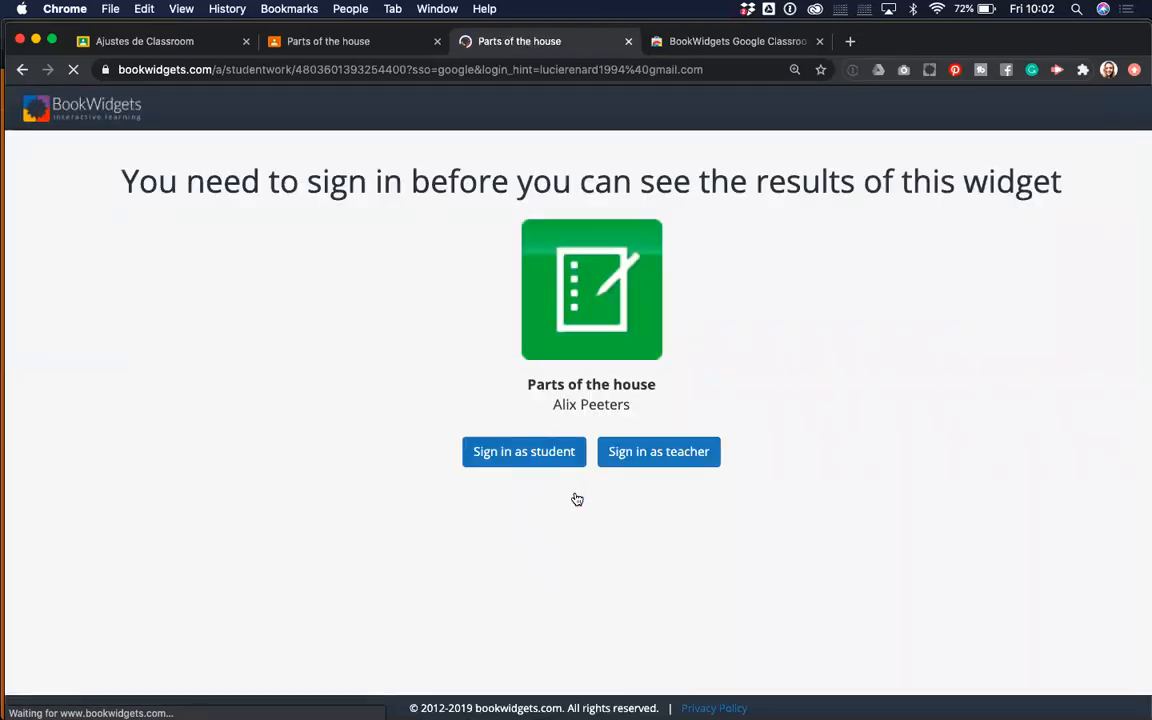
left_click(643, 462)
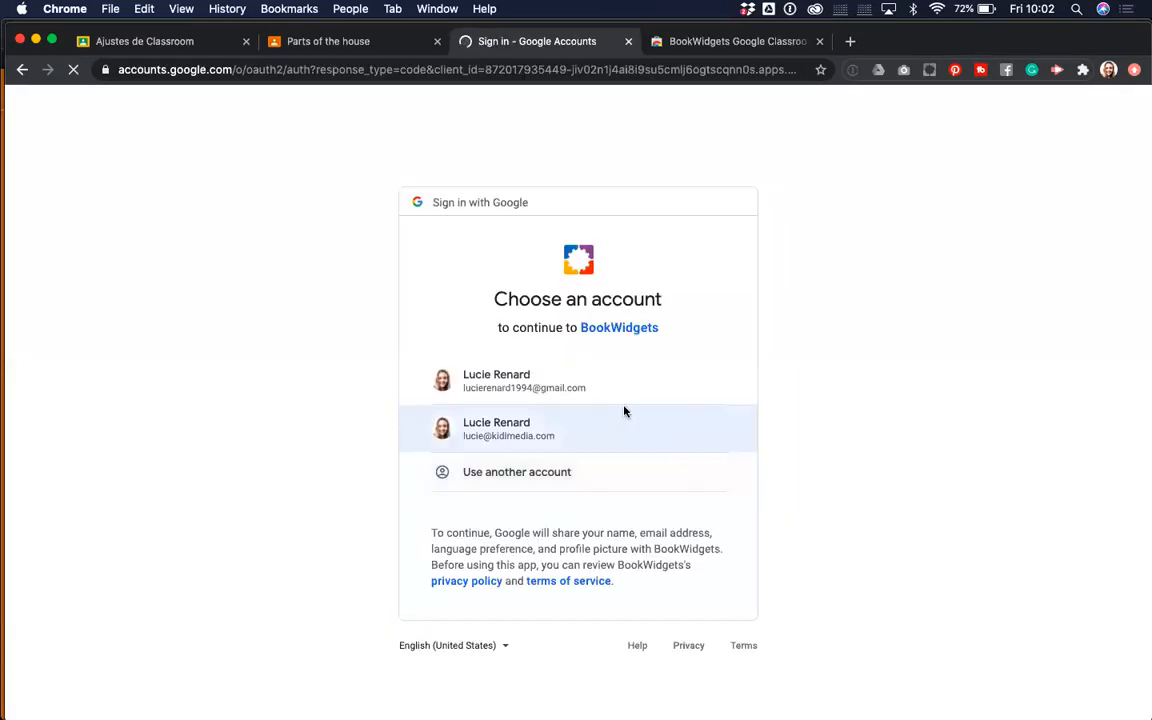
left_click(605, 388)
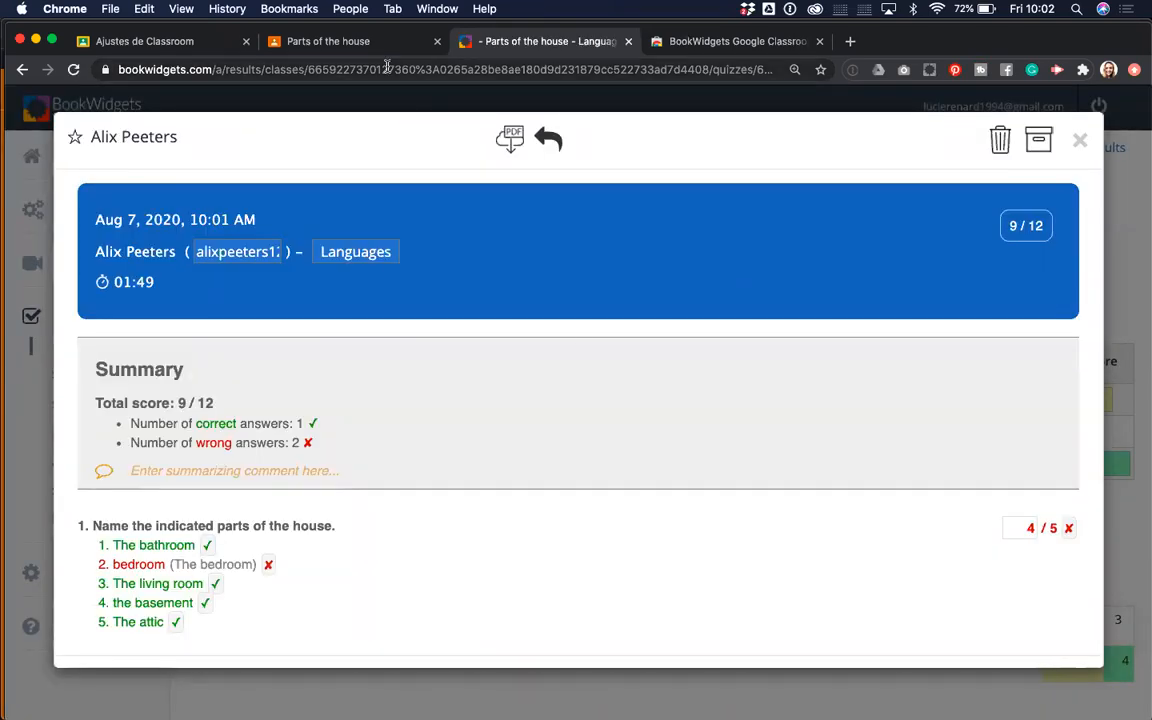
left_click(310, 46)
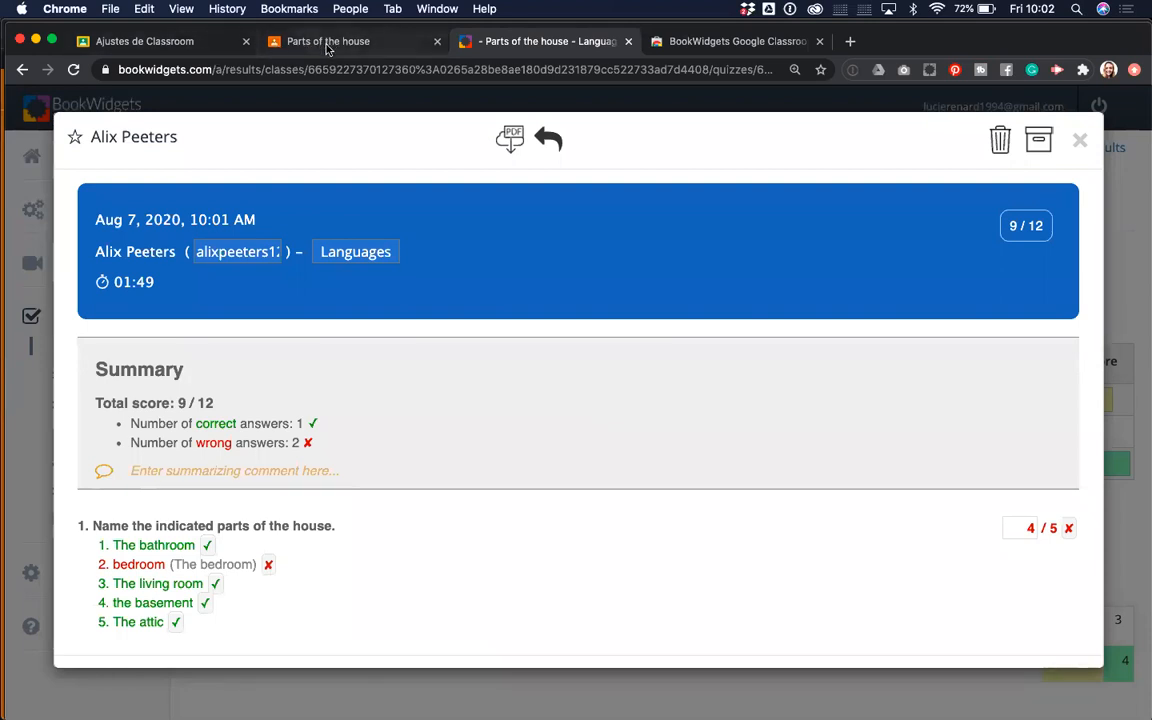
left_click(514, 44)
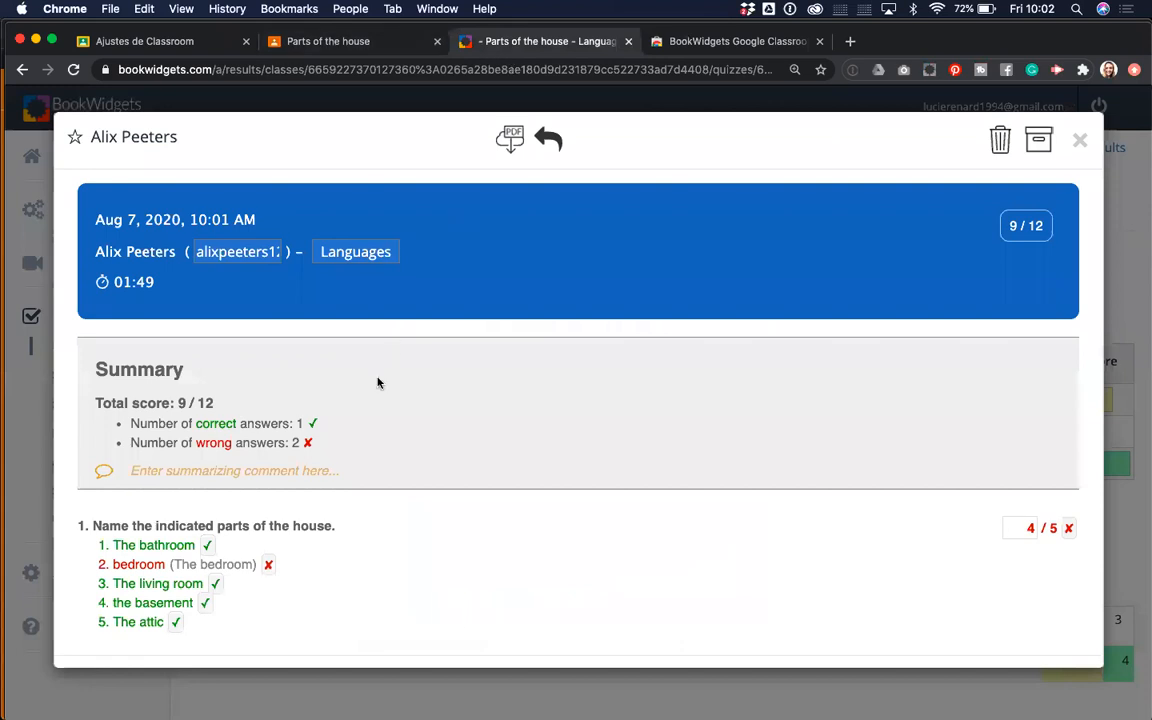
- Mark the student's "bedroom" answer in question 1 as correct
scroll(378, 383, "down", 2)
scroll(378, 383, "up", 2)
scroll(395, 399, "down", 1)
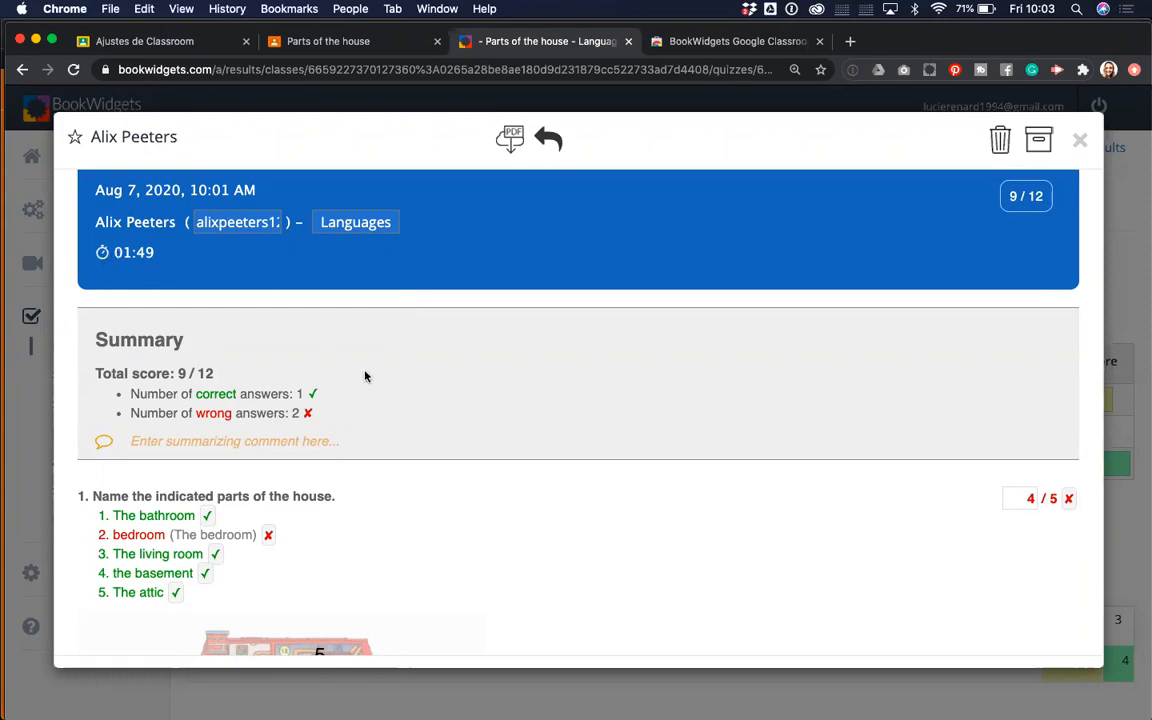
scroll(366, 375, "down", 5)
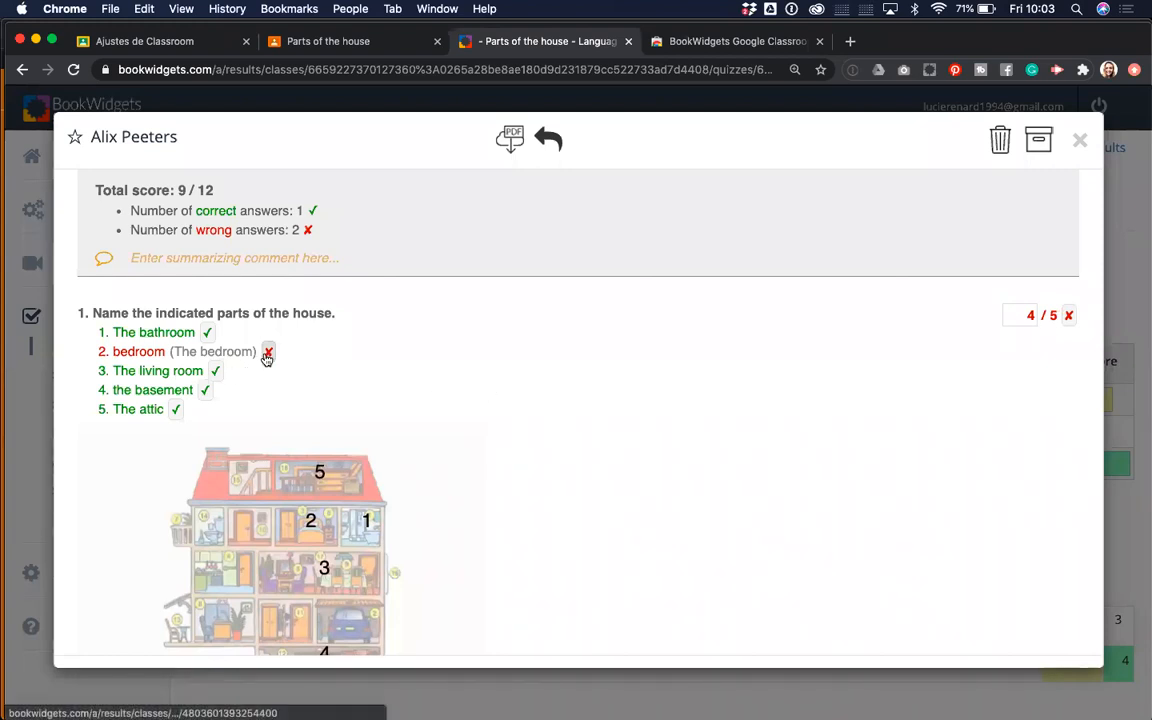
mouse_move(267, 352)
left_click(305, 358)
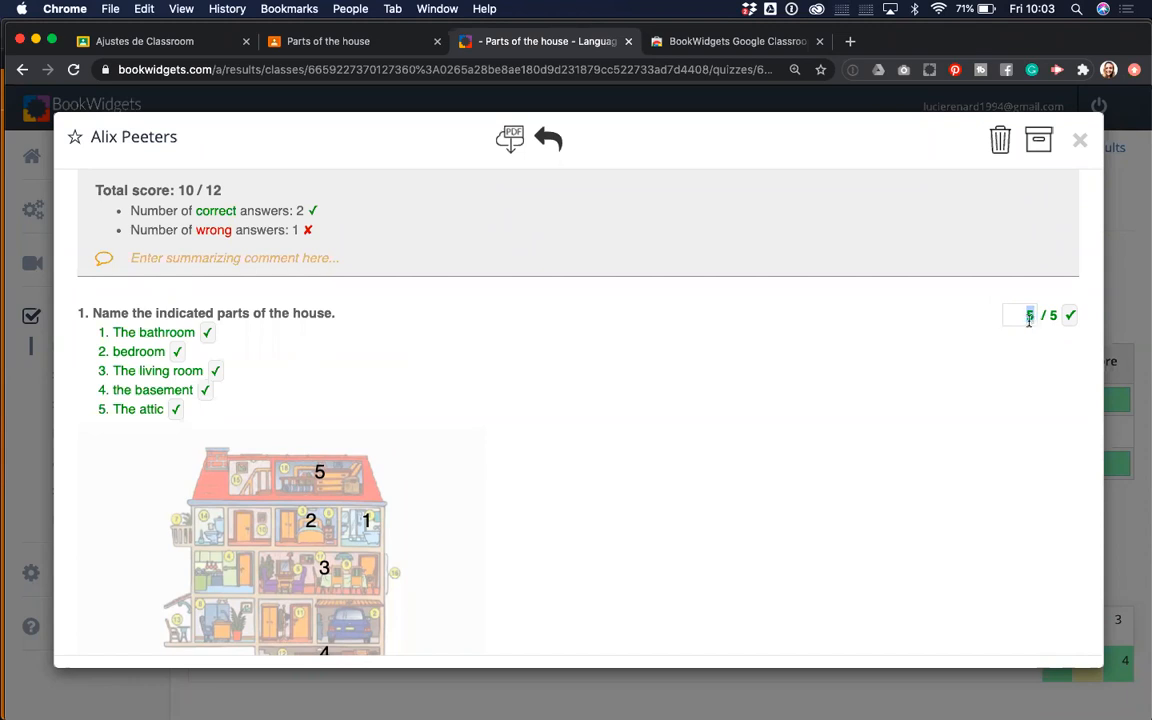
- Add the comment "Great job!" to question 1
scroll(993, 402, "down", 5)
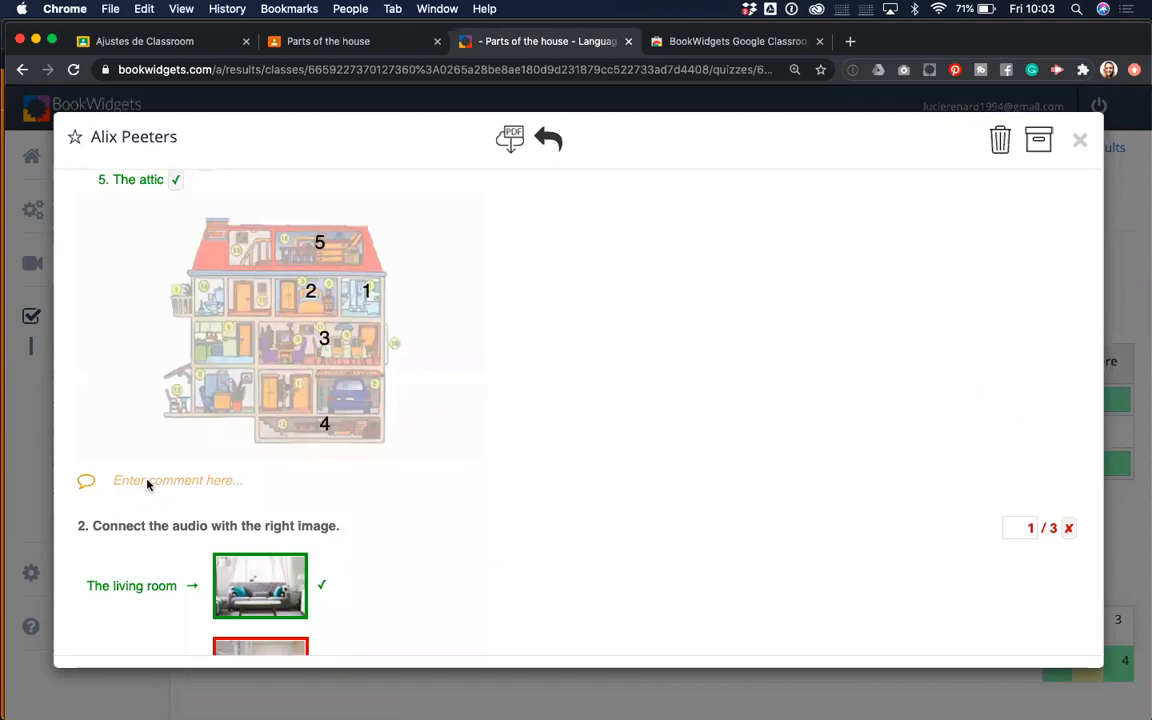
left_click(147, 482)
type("Great job!")
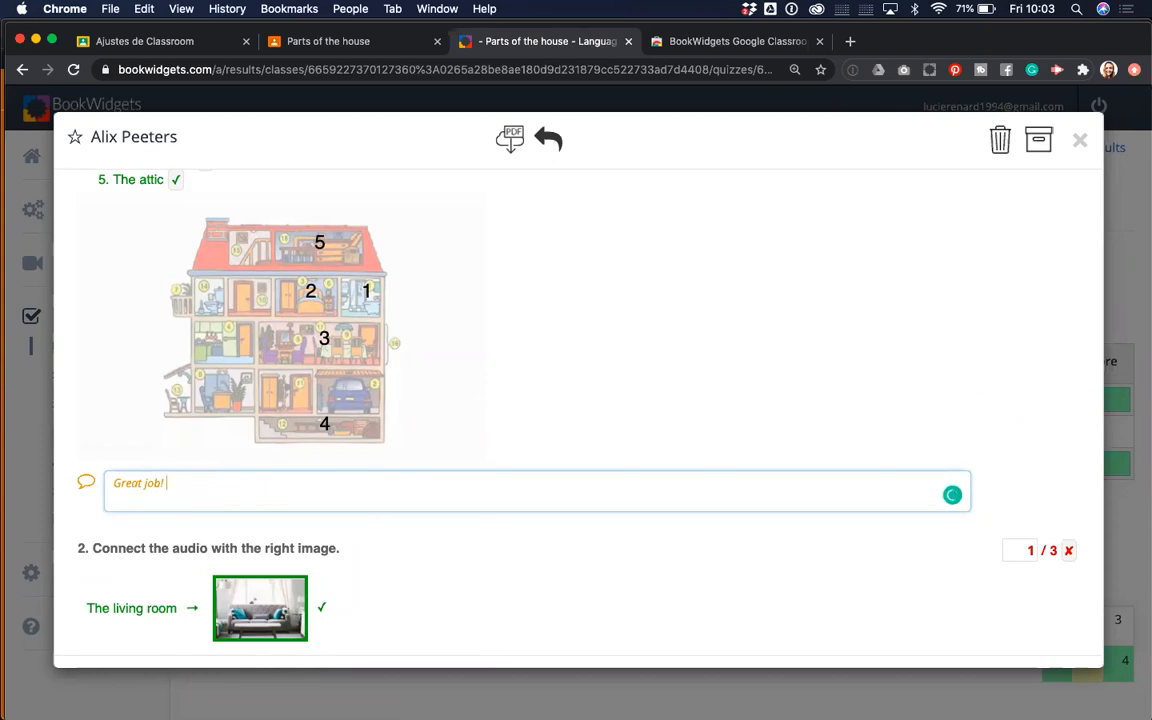
- Review the student's question 2 connections and add the comment "Listen closely. This is a common mistake."
scroll(127, 447, "down", 5)
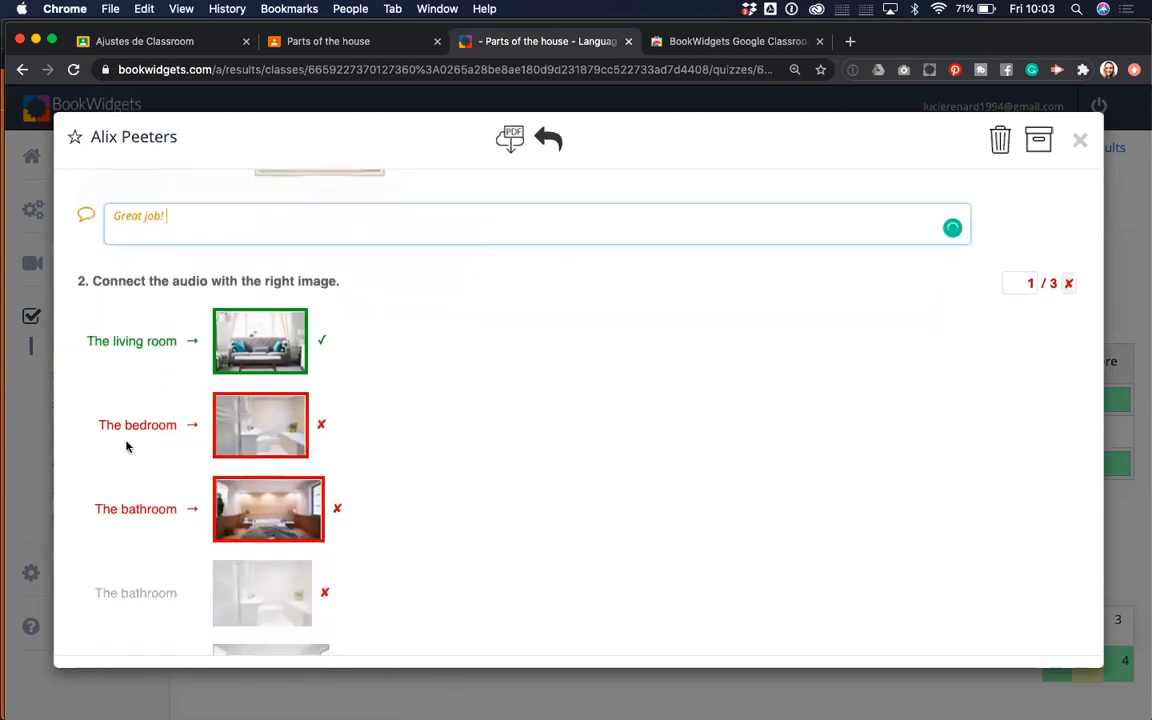
scroll(320, 520, "down", 3)
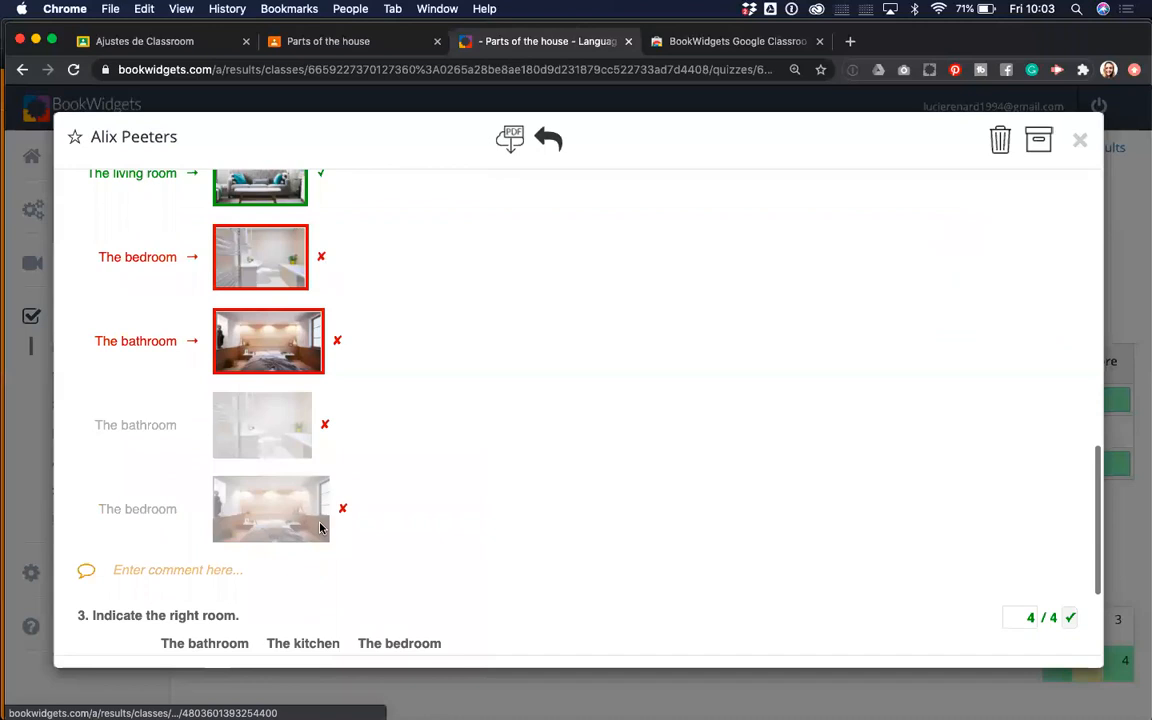
scroll(221, 283, "up", 1)
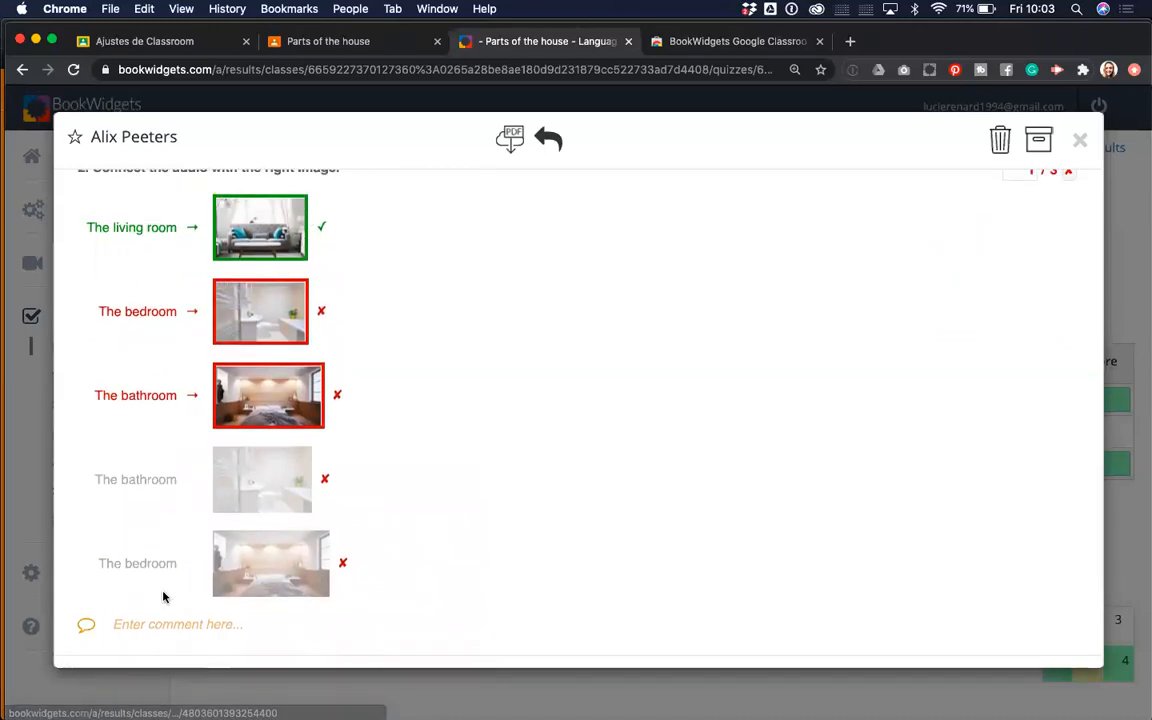
scroll(170, 600, "down", 2)
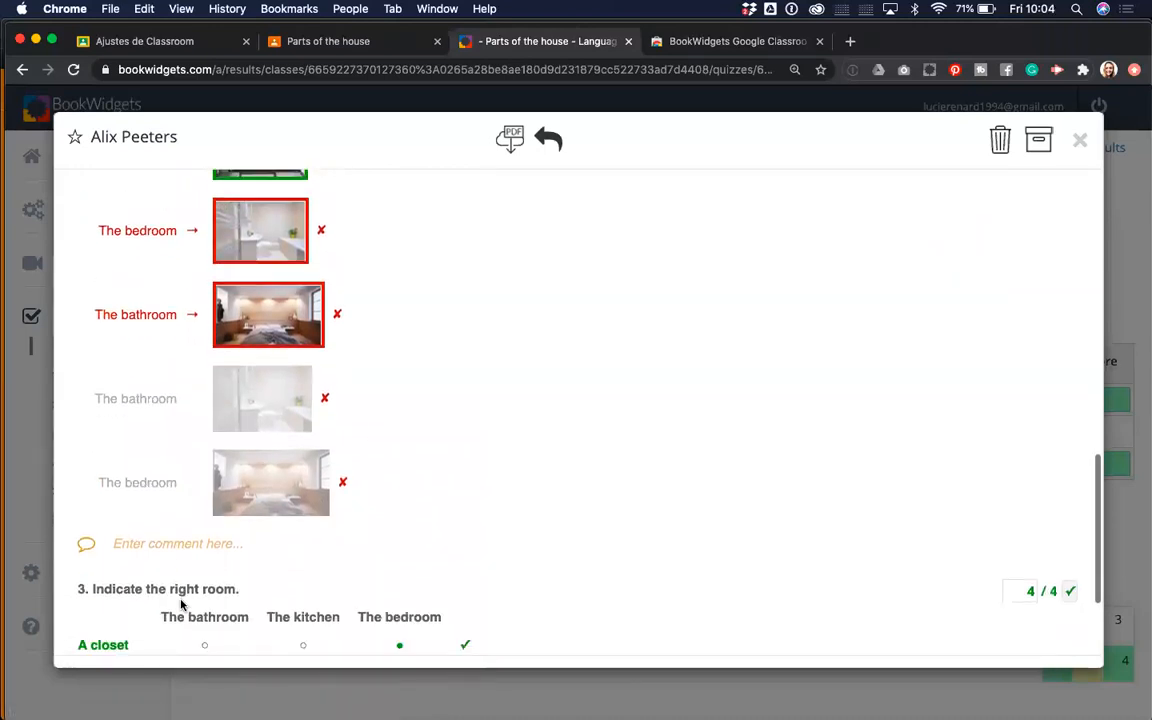
left_click(160, 550)
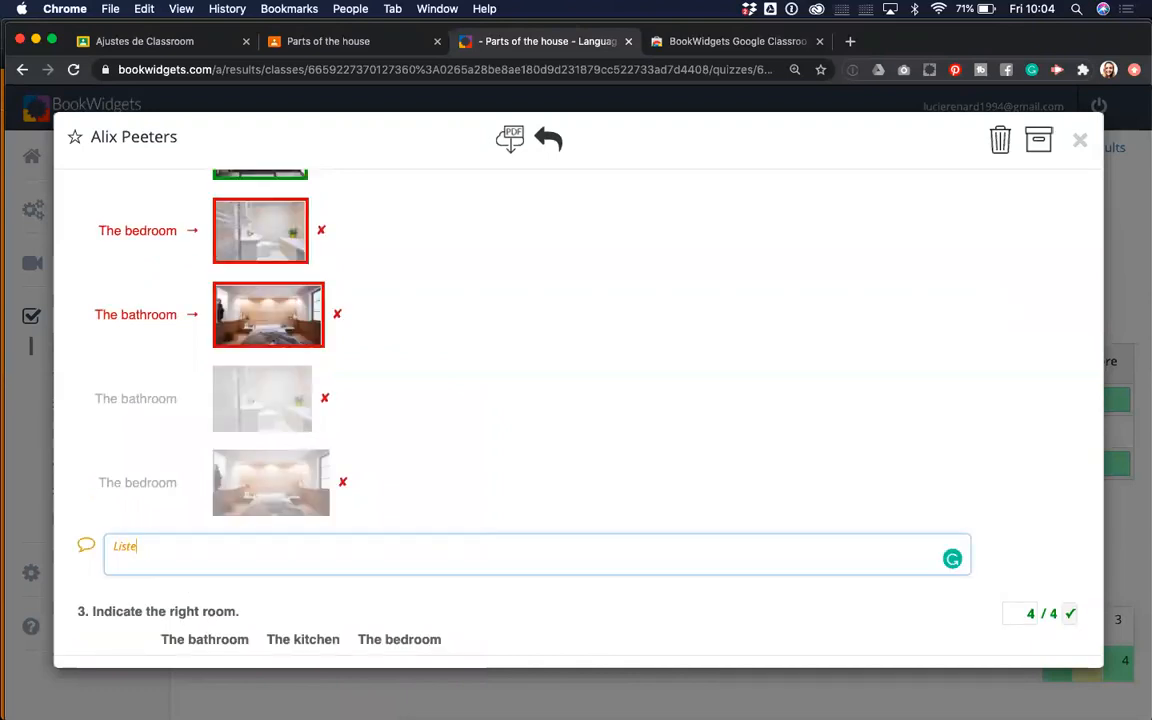
type("Listen closely")
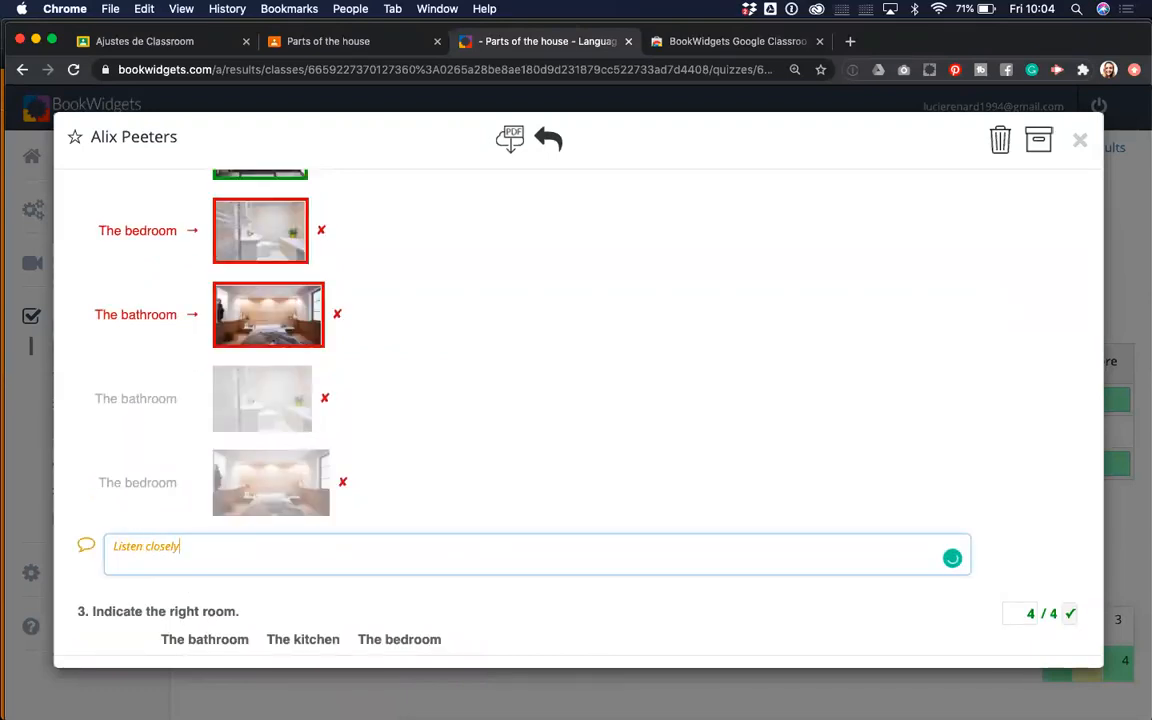
type(". This is a common mistake.")
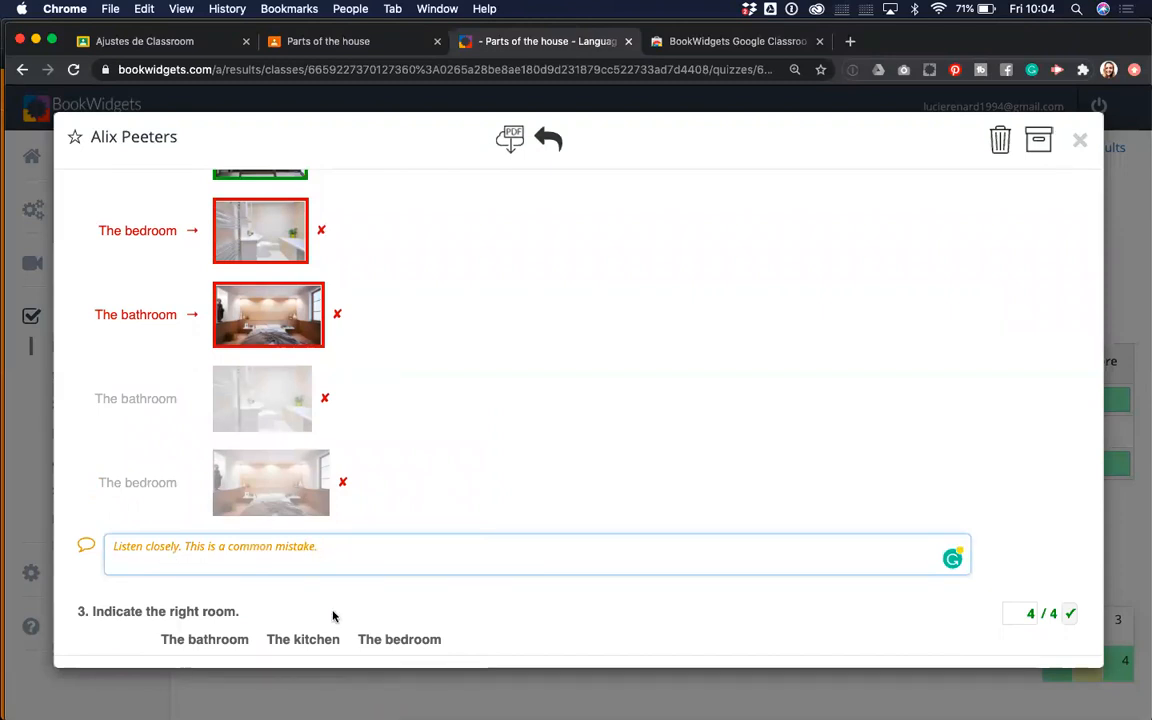
- Check the question 3 answers, and compare the total score in BookWidgets with the student's draft grade in Google Classroom
scroll(334, 615, "down", 5)
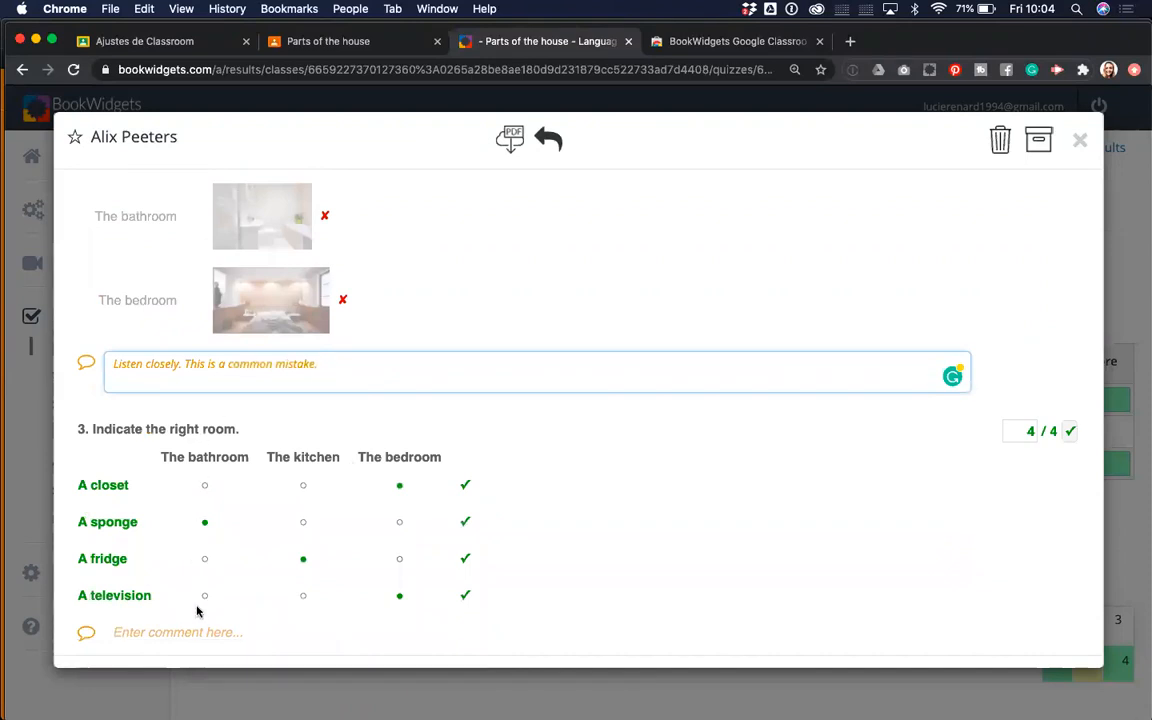
scroll(294, 510, "up", 10)
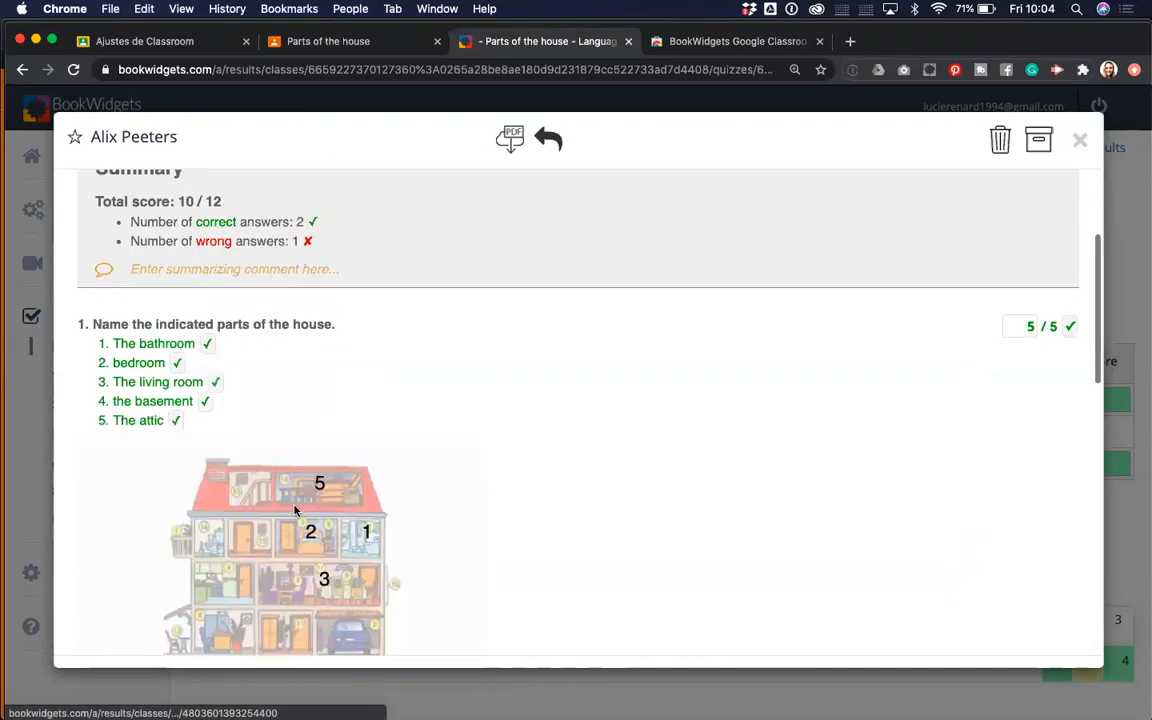
scroll(295, 510, "up", 2)
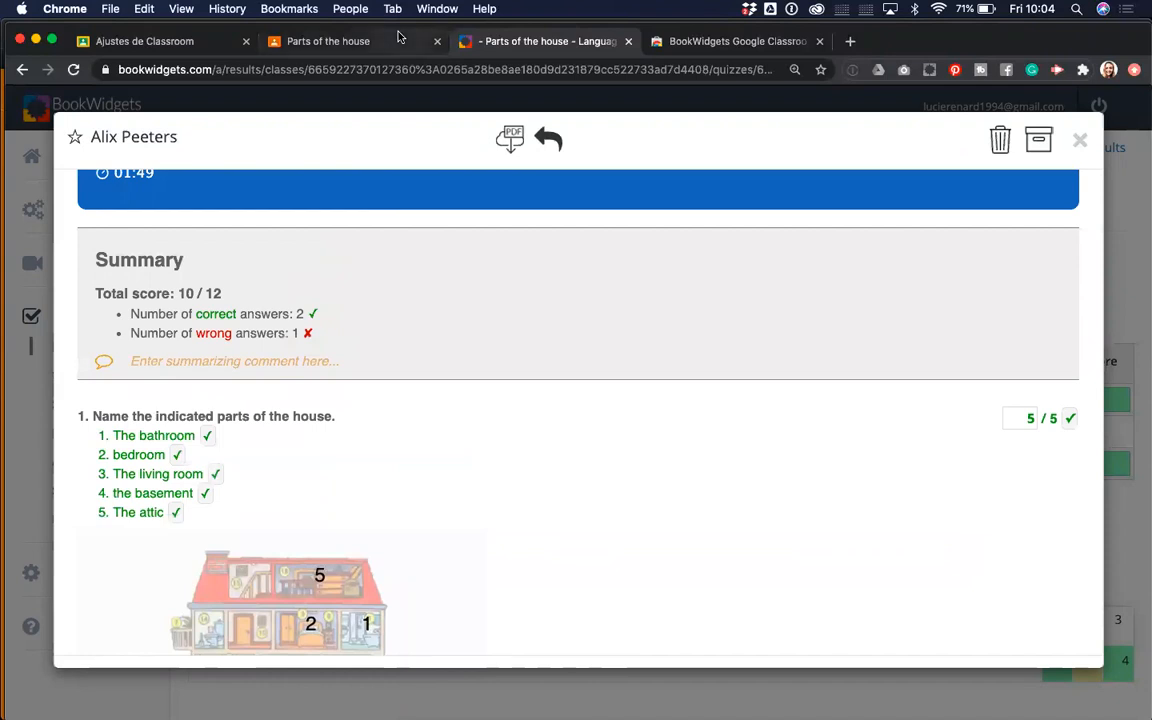
left_click(316, 38)
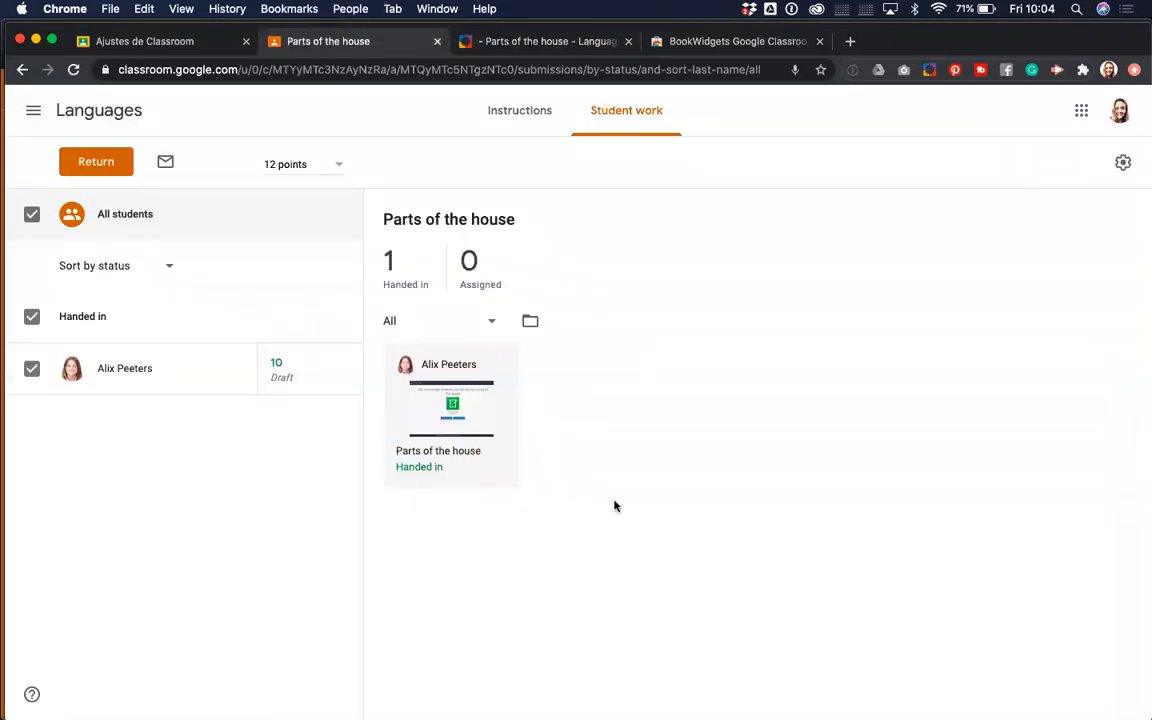
left_click(467, 41)
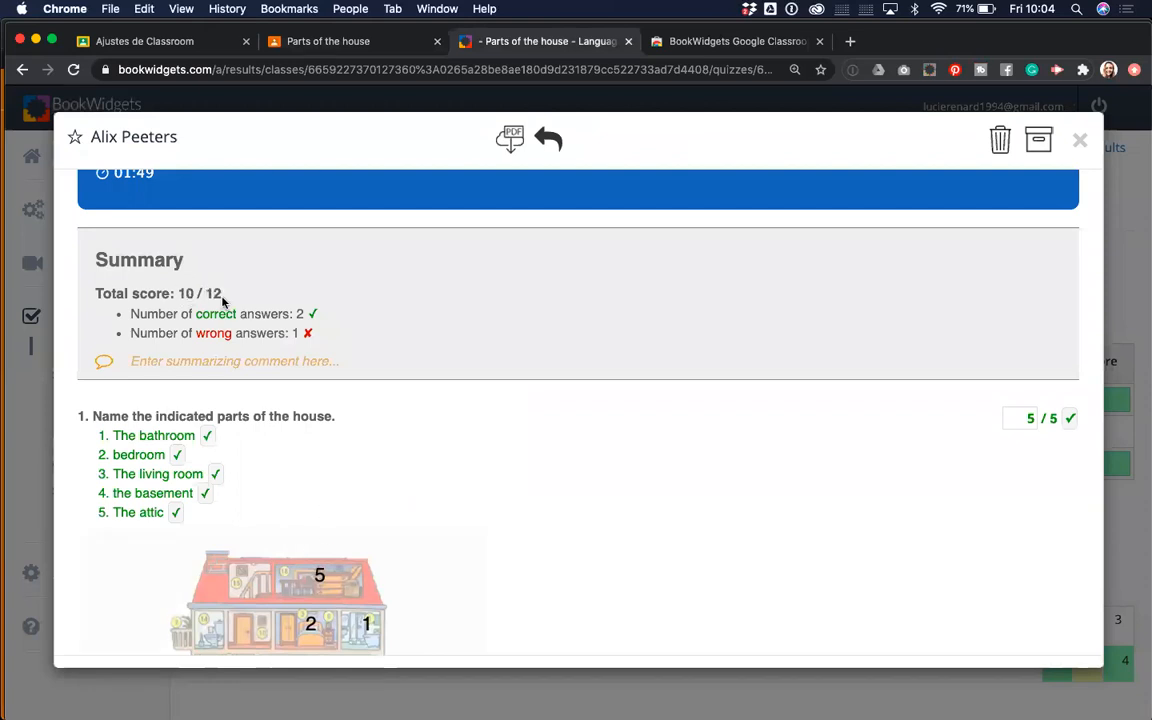
left_click(290, 42)
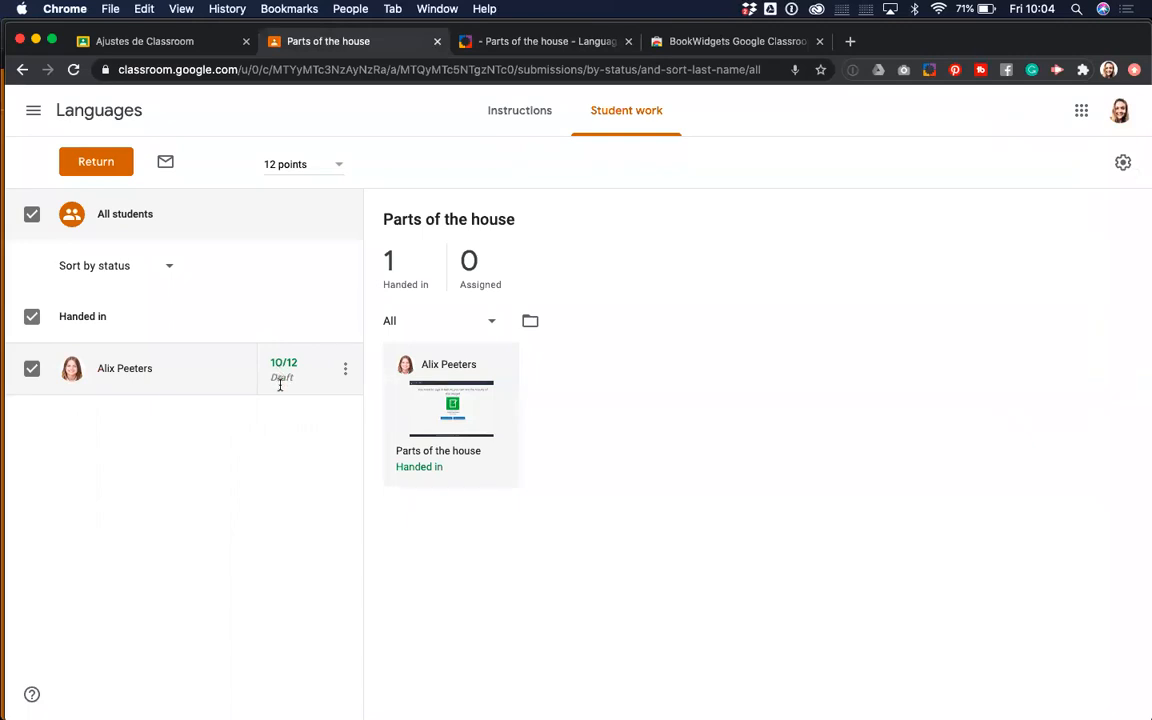
left_click(540, 42)
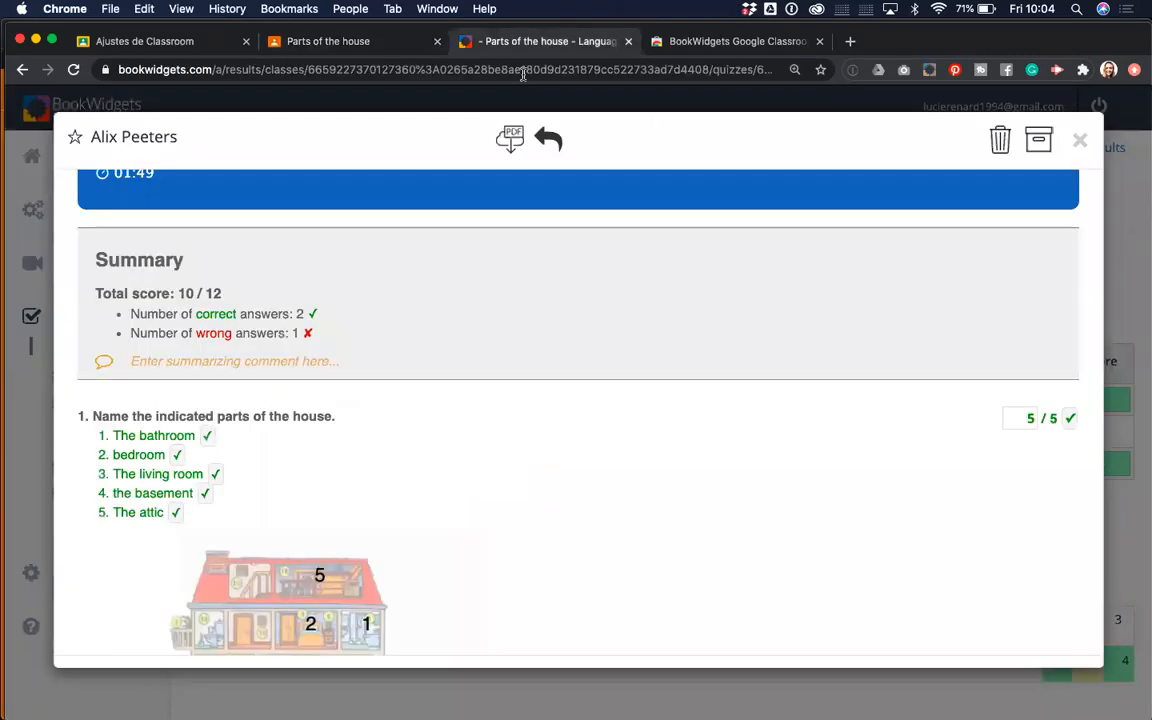
- Review the corrected worksheet from the summary through all three questions, including the scores and comments
scroll(664, 469, "down", 3)
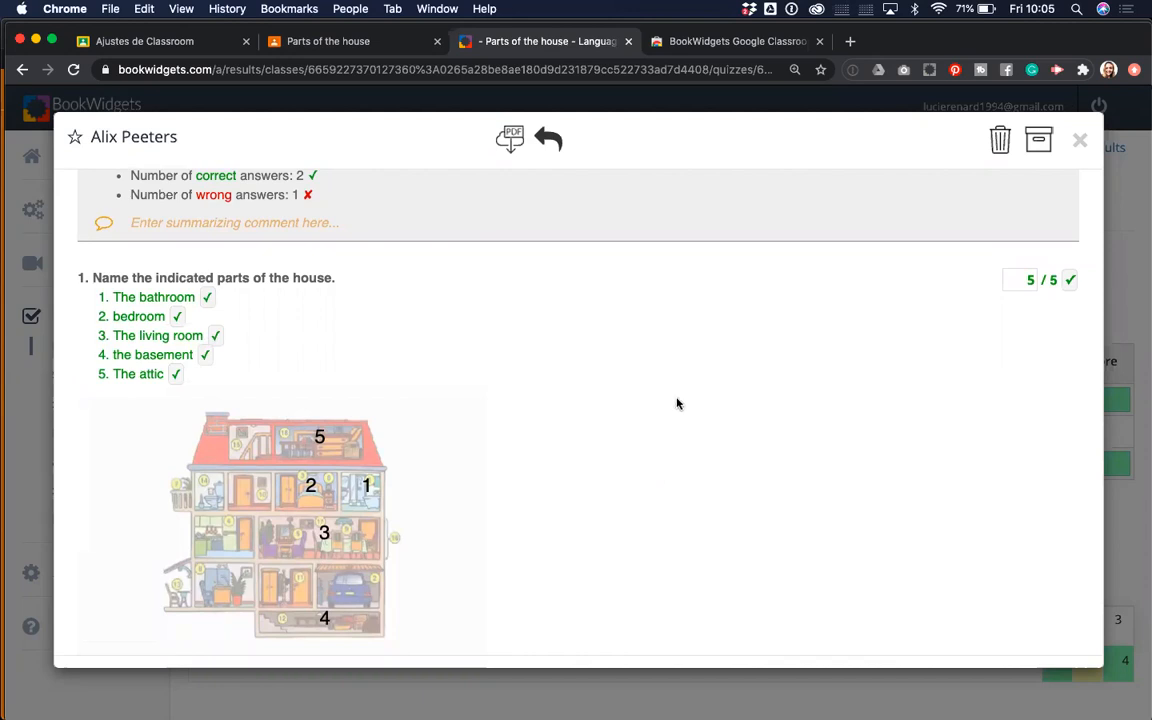
scroll(676, 404, "up", 5)
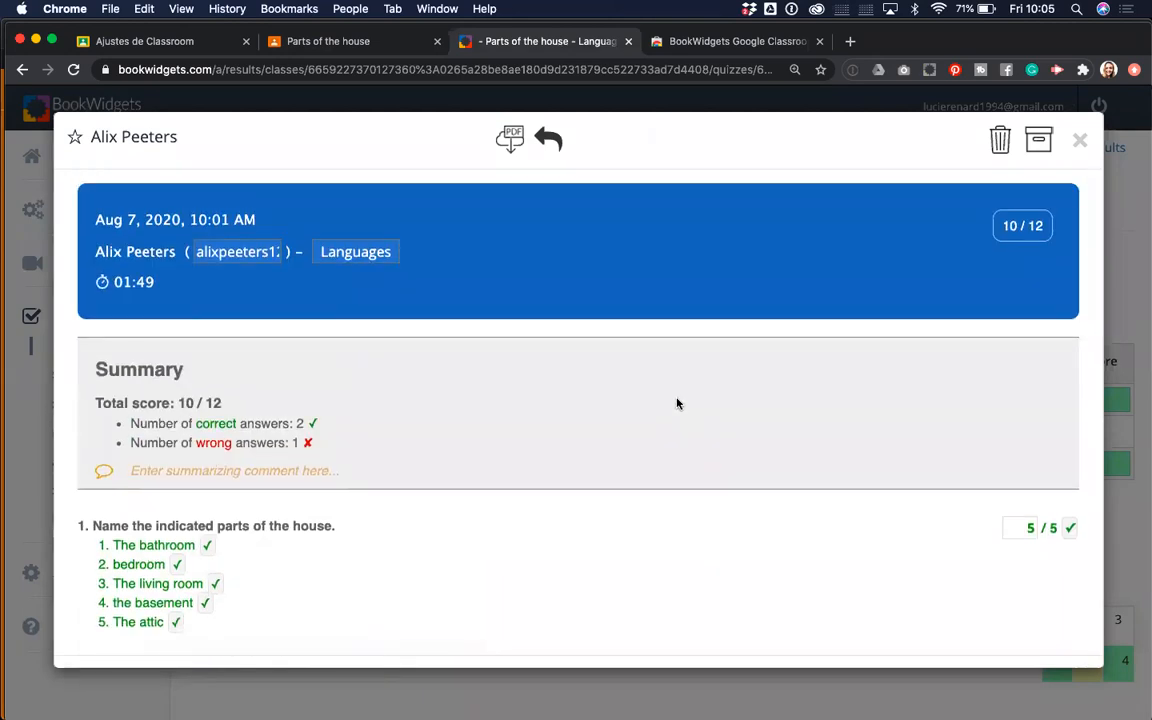
scroll(676, 404, "down", 3)
scroll(676, 404, "down", 2)
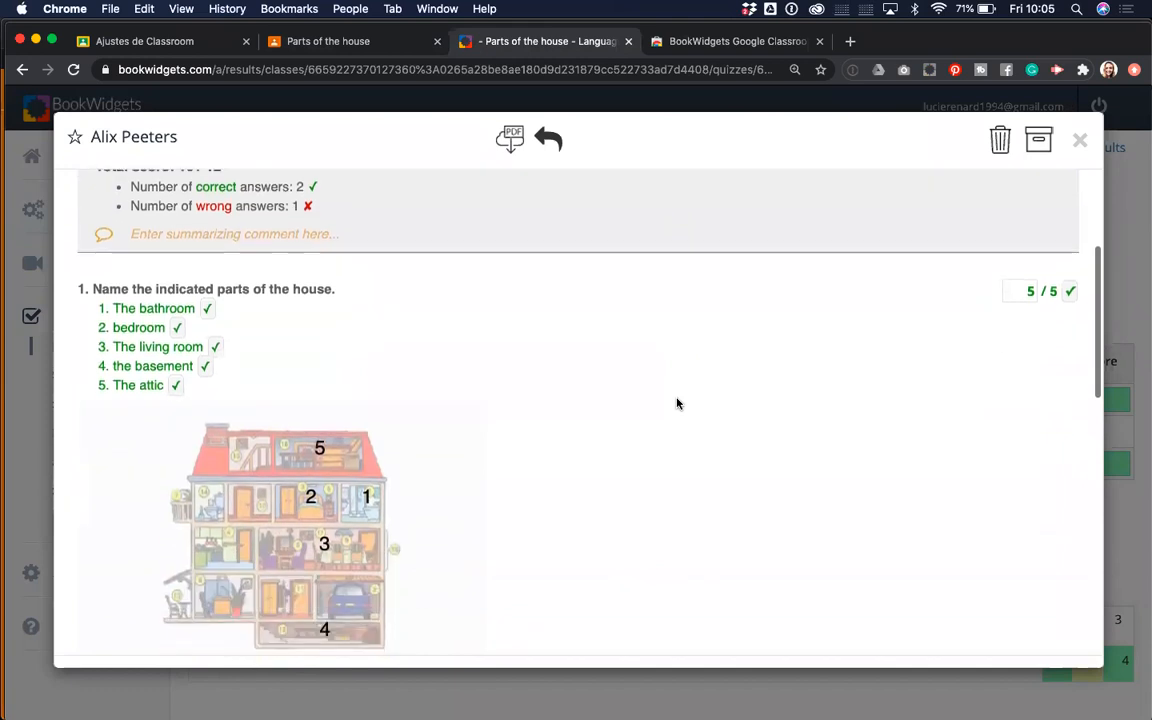
scroll(676, 404, "down", 10)
scroll(676, 404, "down", 2)
scroll(676, 404, "up", 11)
scroll(676, 404, "up", 2)
scroll(676, 404, "down", 4)
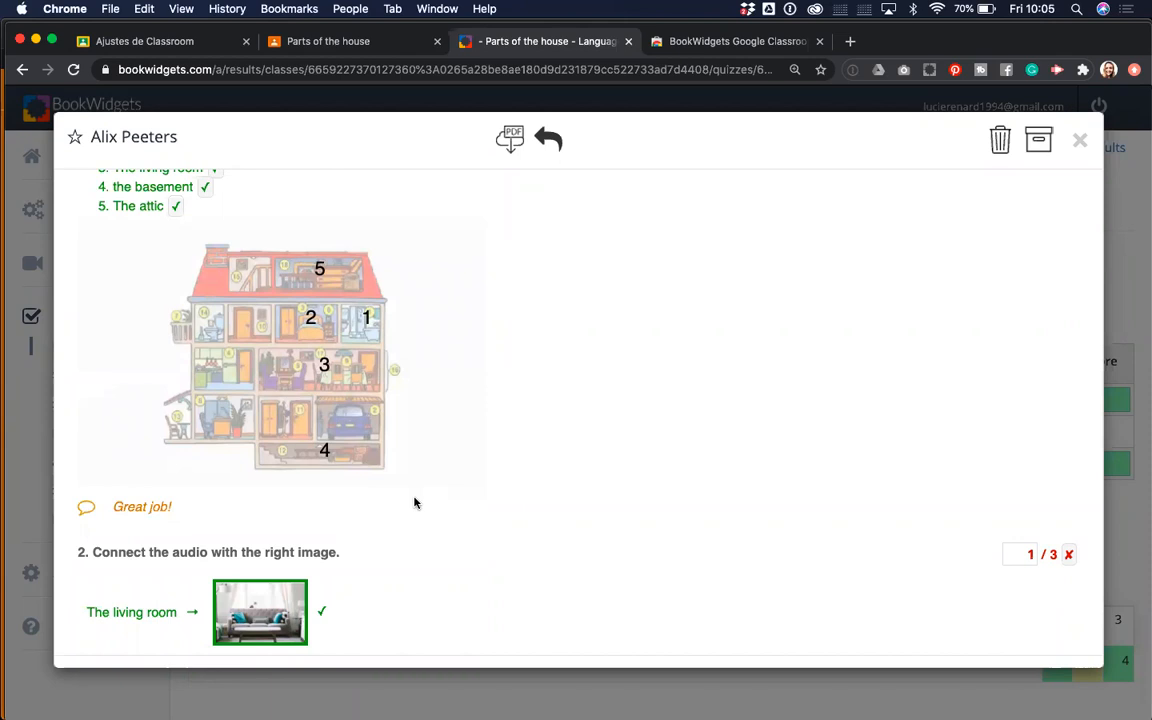
- Close the student's worksheet and examine the average question scores, answers overview and statistics for "Parts of the house"
left_click(1080, 140)
scroll(788, 444, "down", 2)
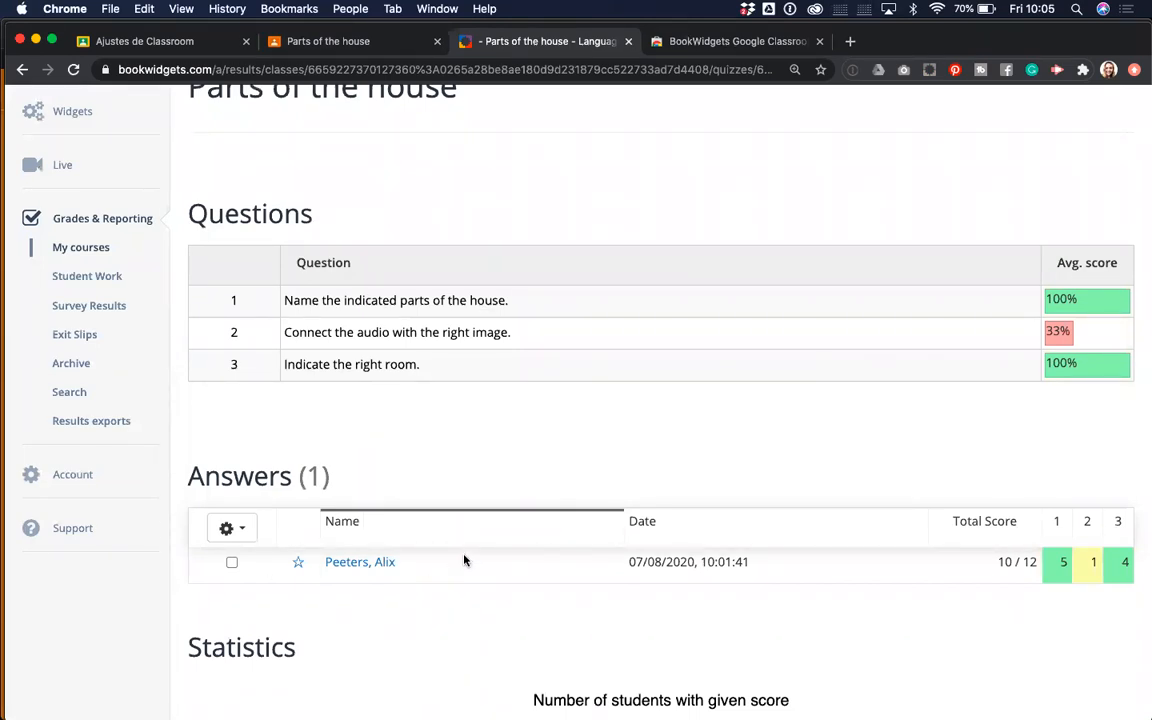
scroll(422, 494, "up", 2)
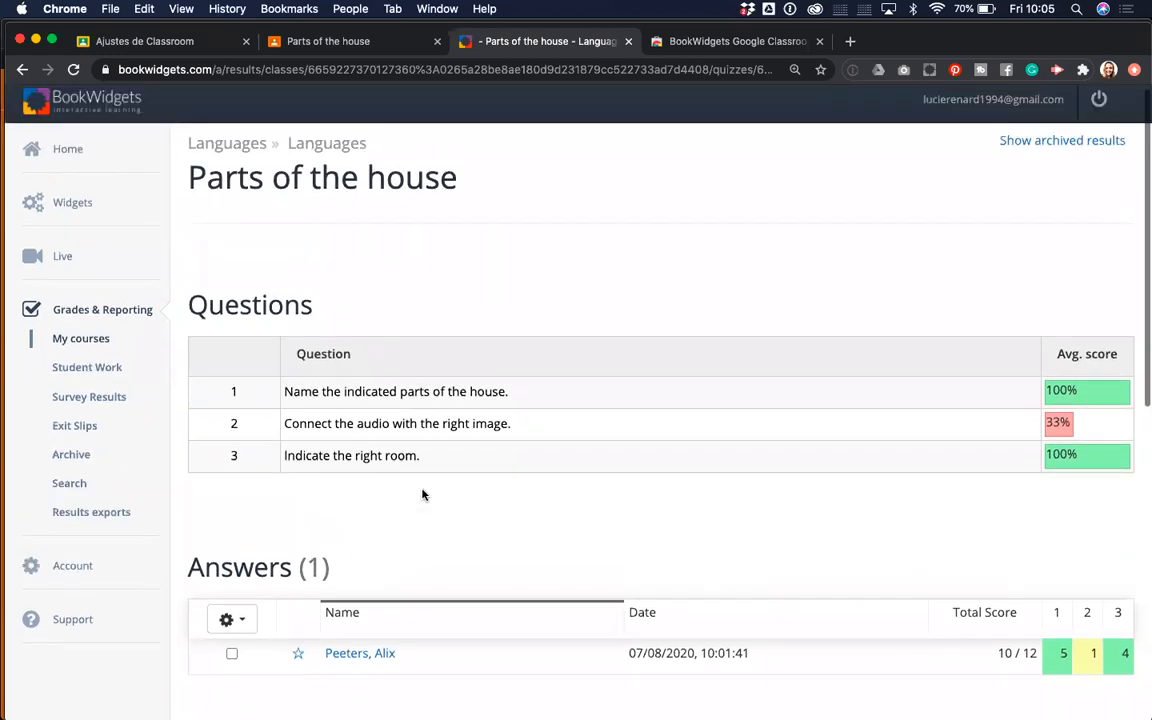
scroll(422, 494, "down", 2)
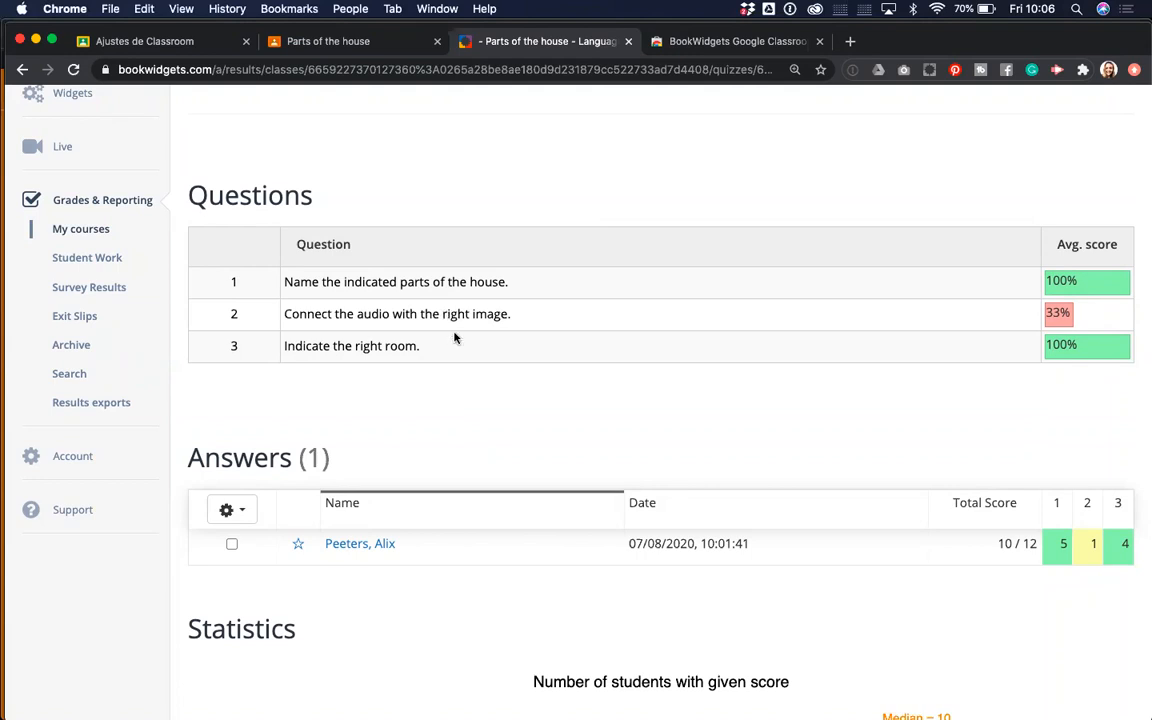
scroll(466, 397, "down", 2)
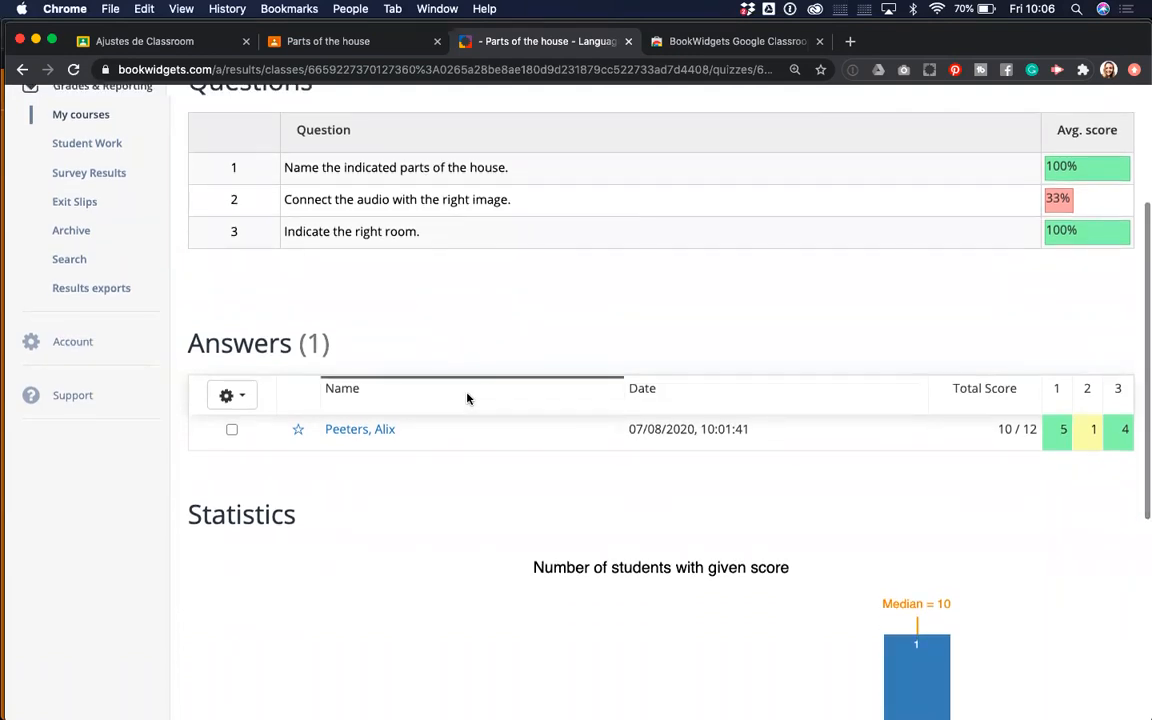
- Open the student's submission from the "Parts of the house" answers overview, look at the score summary, and close it
scroll(466, 397, "up", 2)
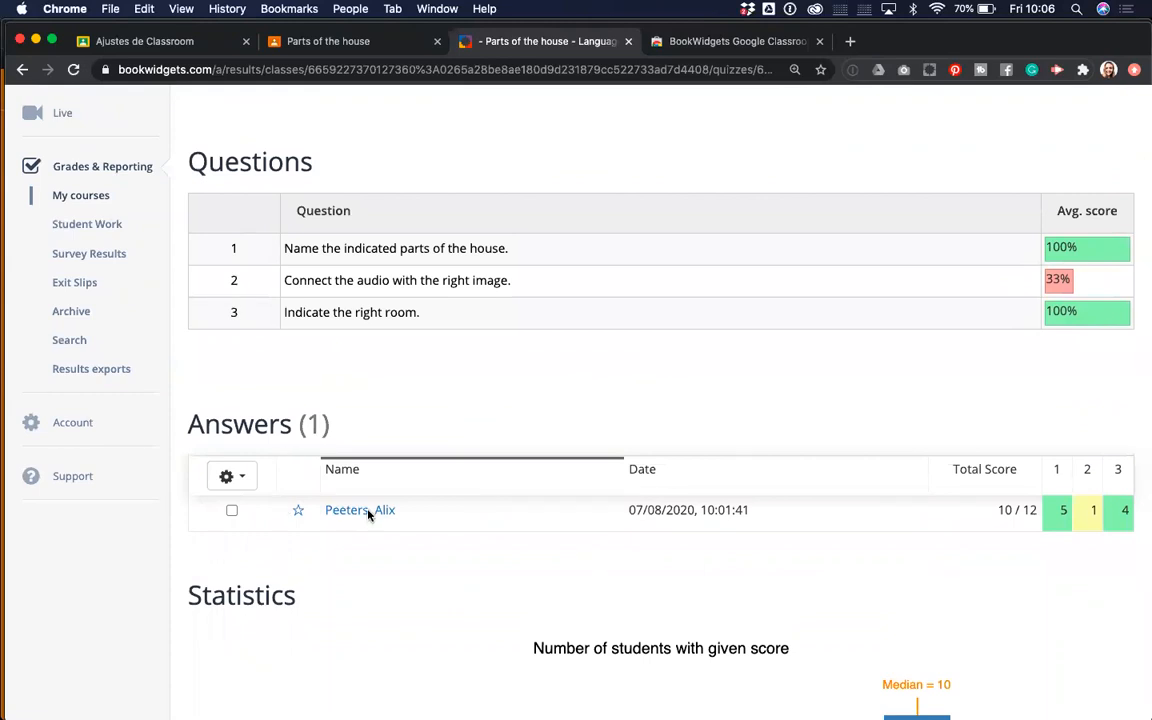
left_click(363, 512)
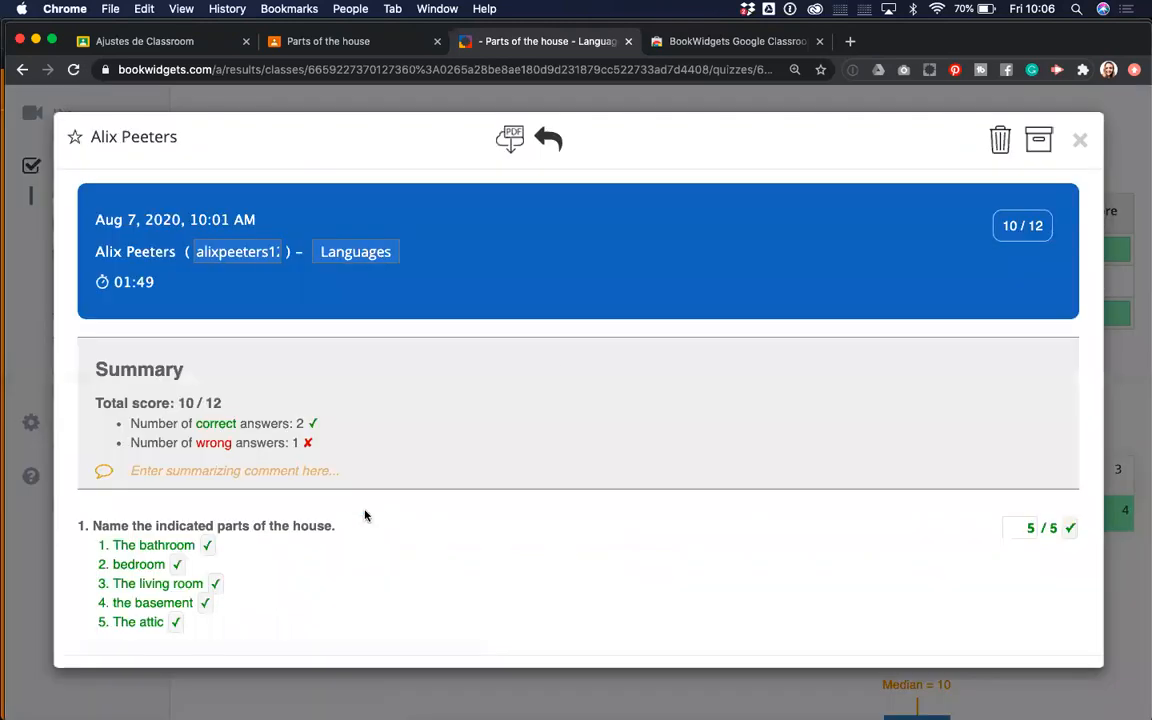
left_click(1080, 140)
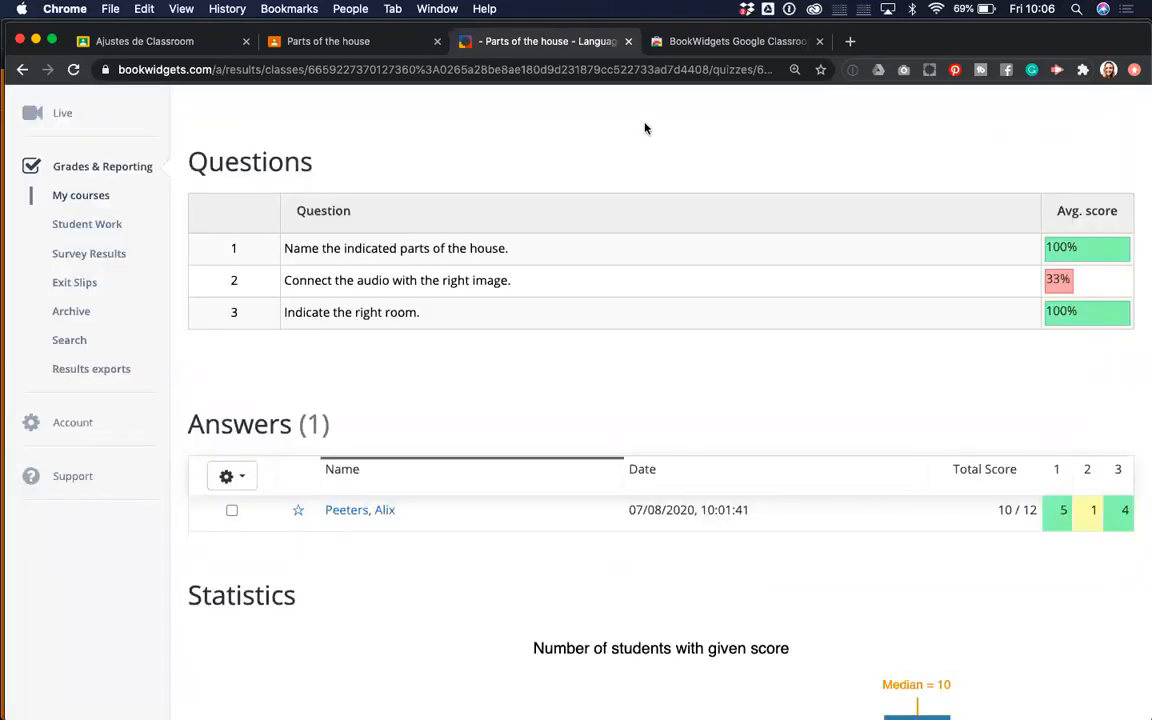
- Review the class's answers question by question, from question 1 through question 3, and close the question view
left_click(462, 251)
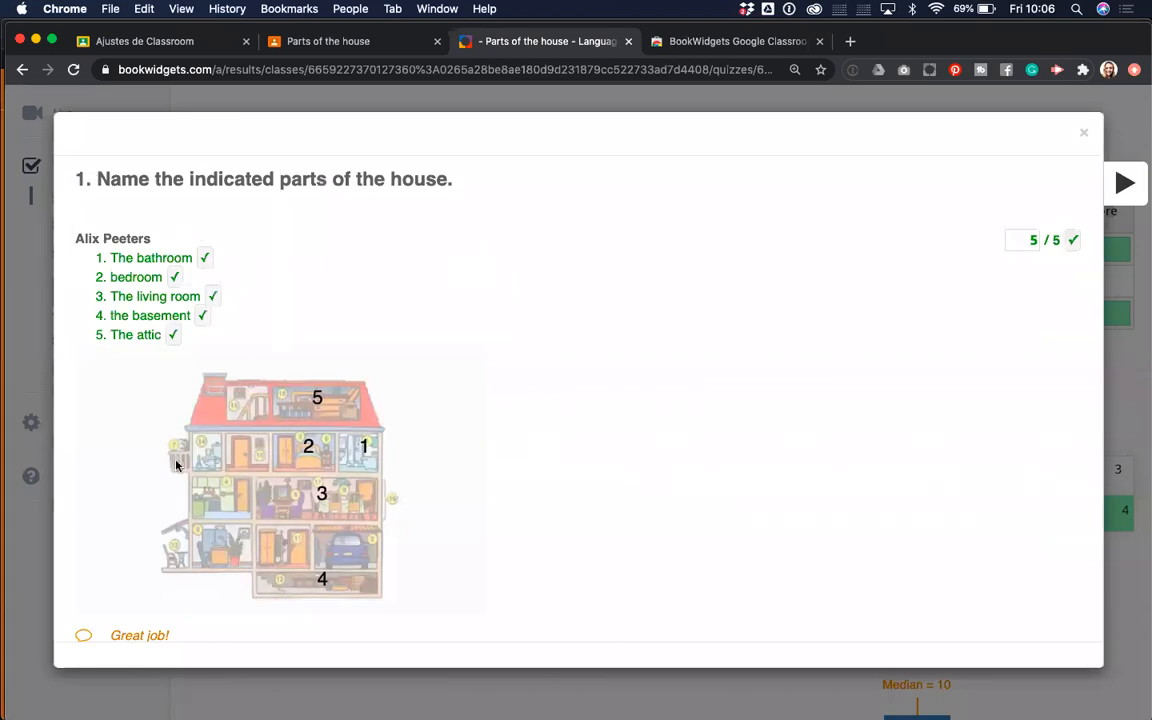
scroll(328, 396, "down", 1)
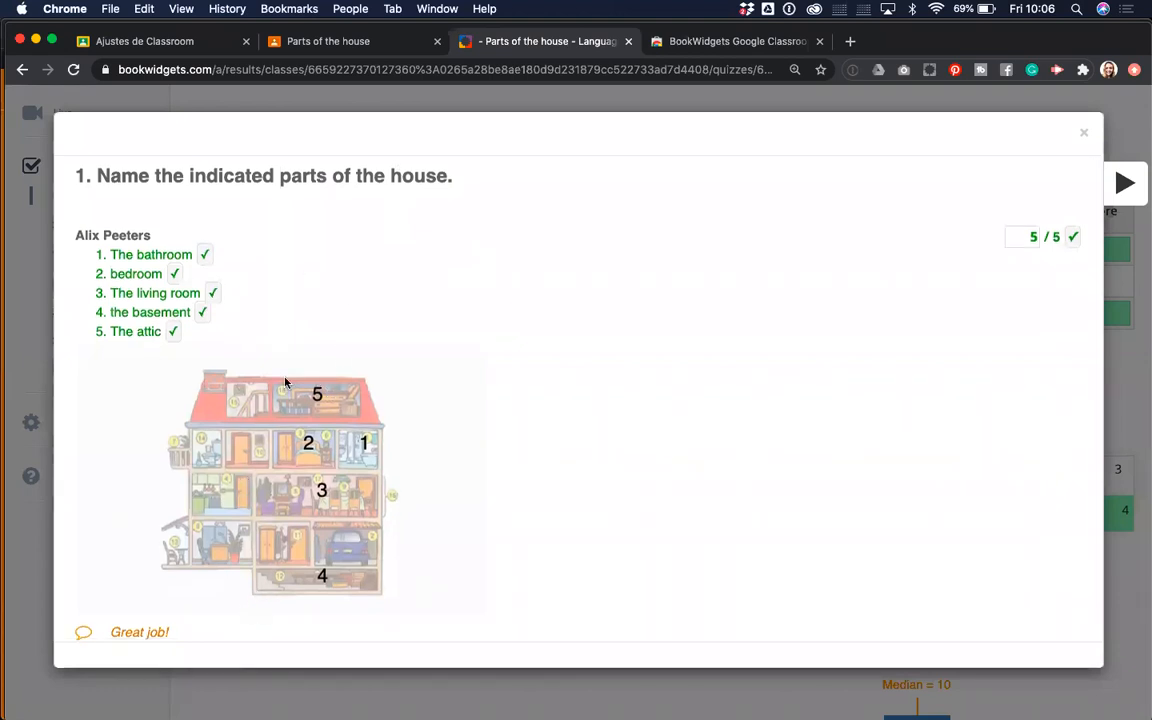
left_click(1124, 184)
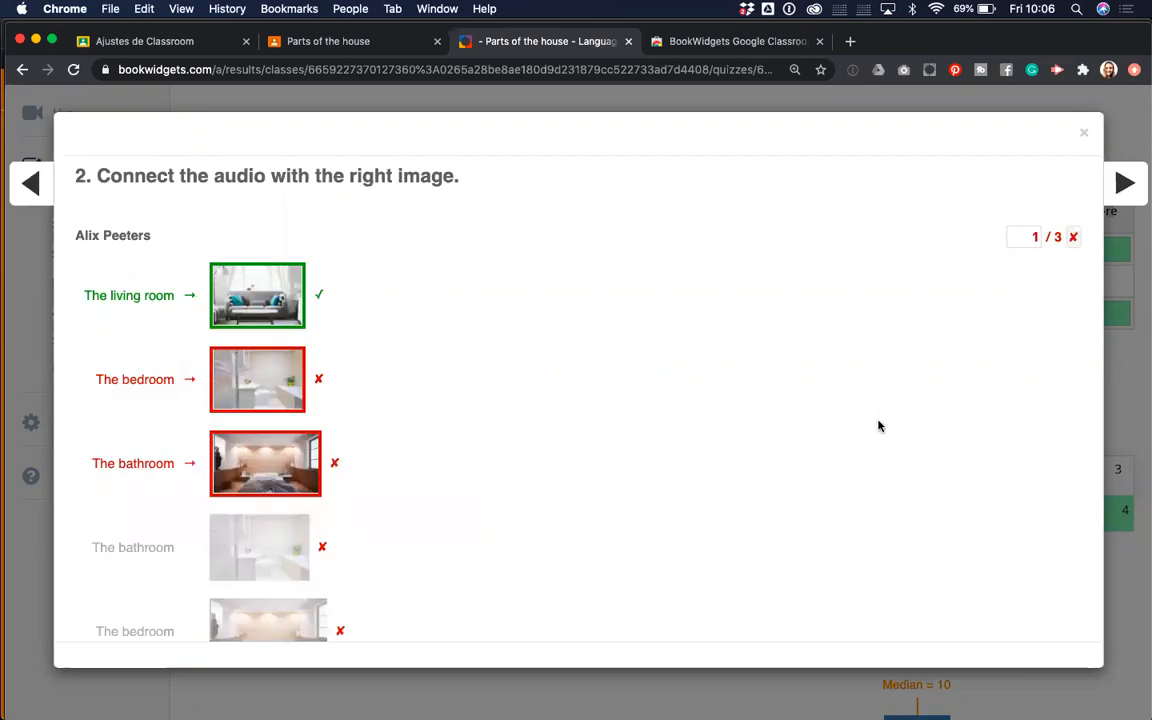
scroll(877, 424, "down", 2)
scroll(878, 426, "up", 2)
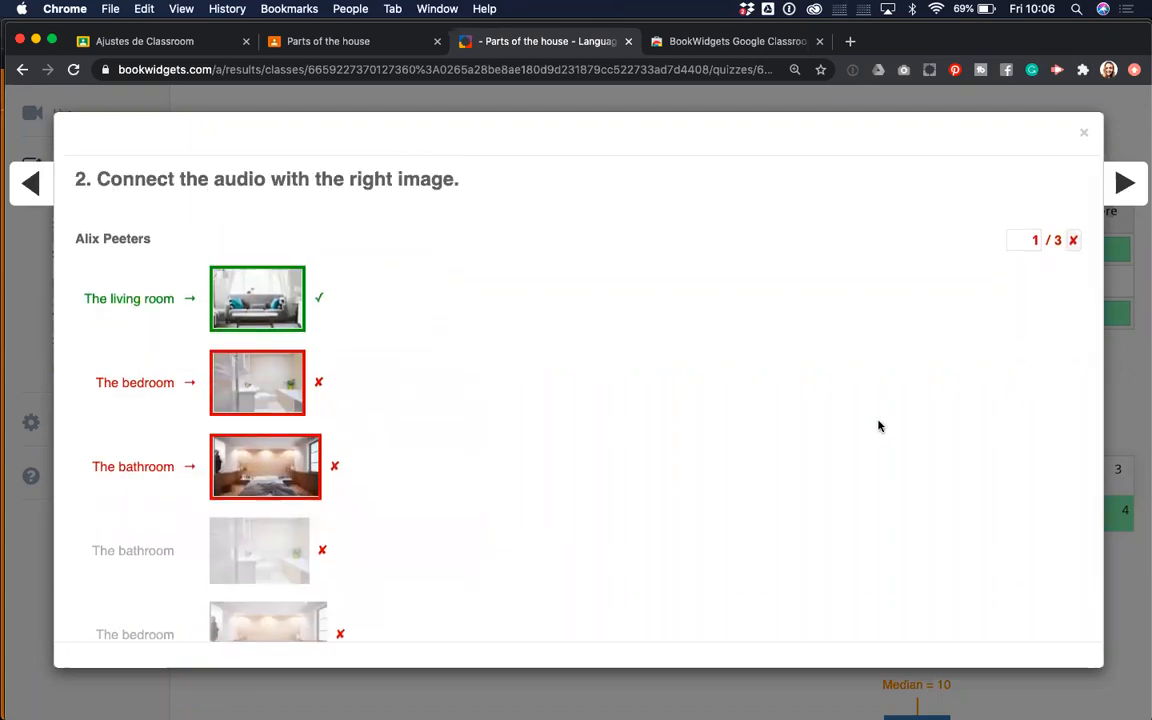
left_click(1124, 184)
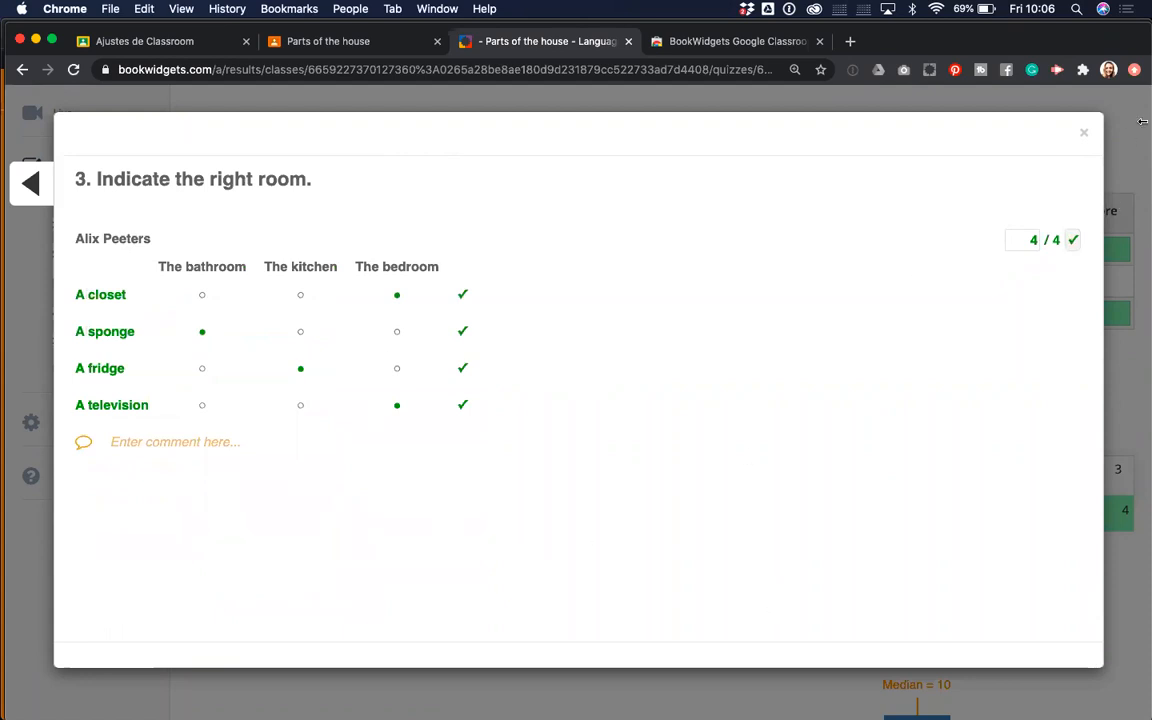
left_click(1083, 133)
- Select all students in the Google Classroom assignment "Parts of the house" and return their graded work without a private comment
left_click(334, 40)
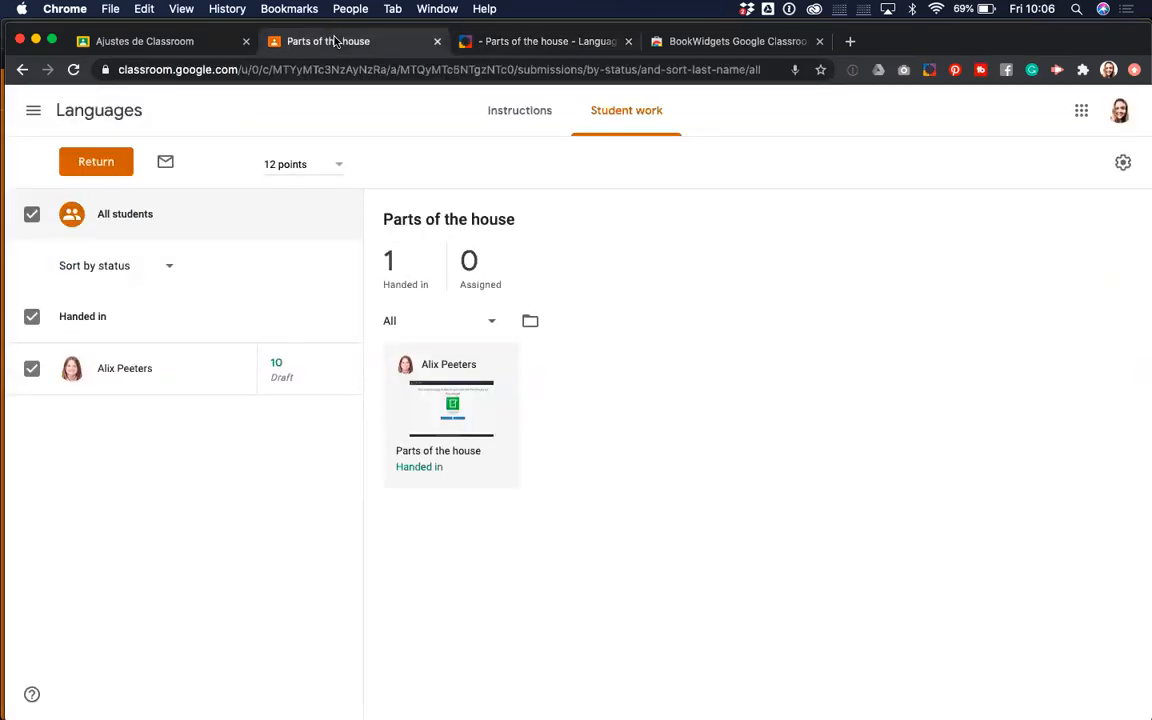
left_click(31, 369)
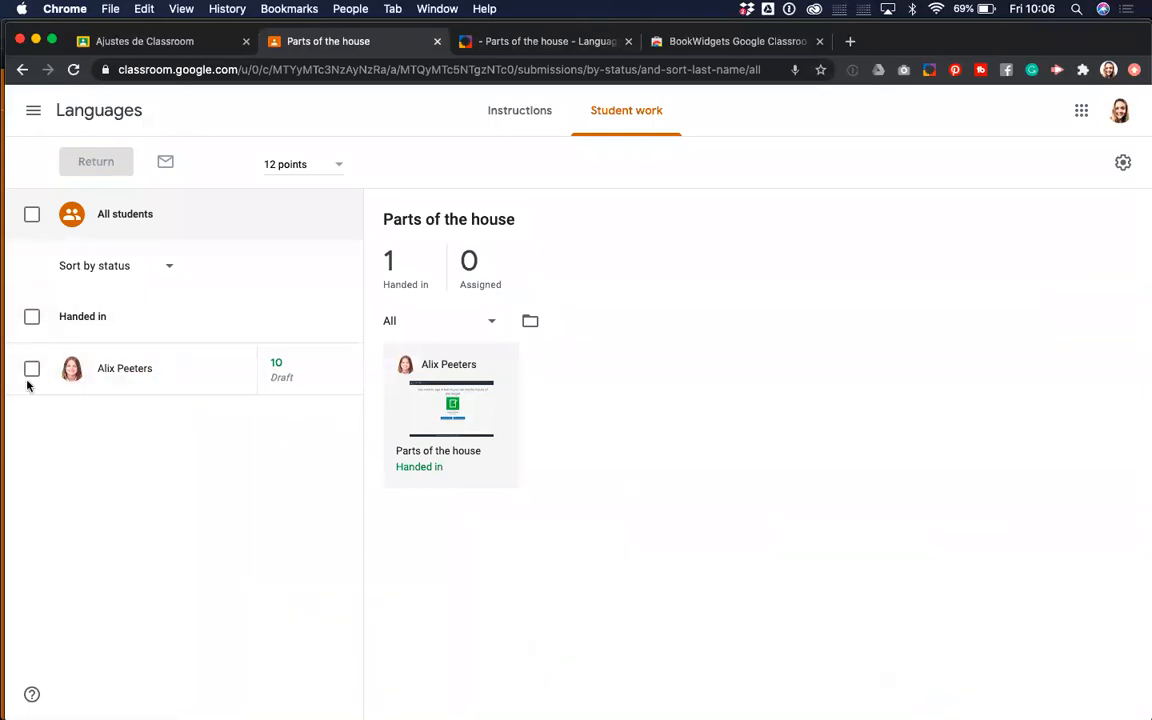
left_click(31, 214)
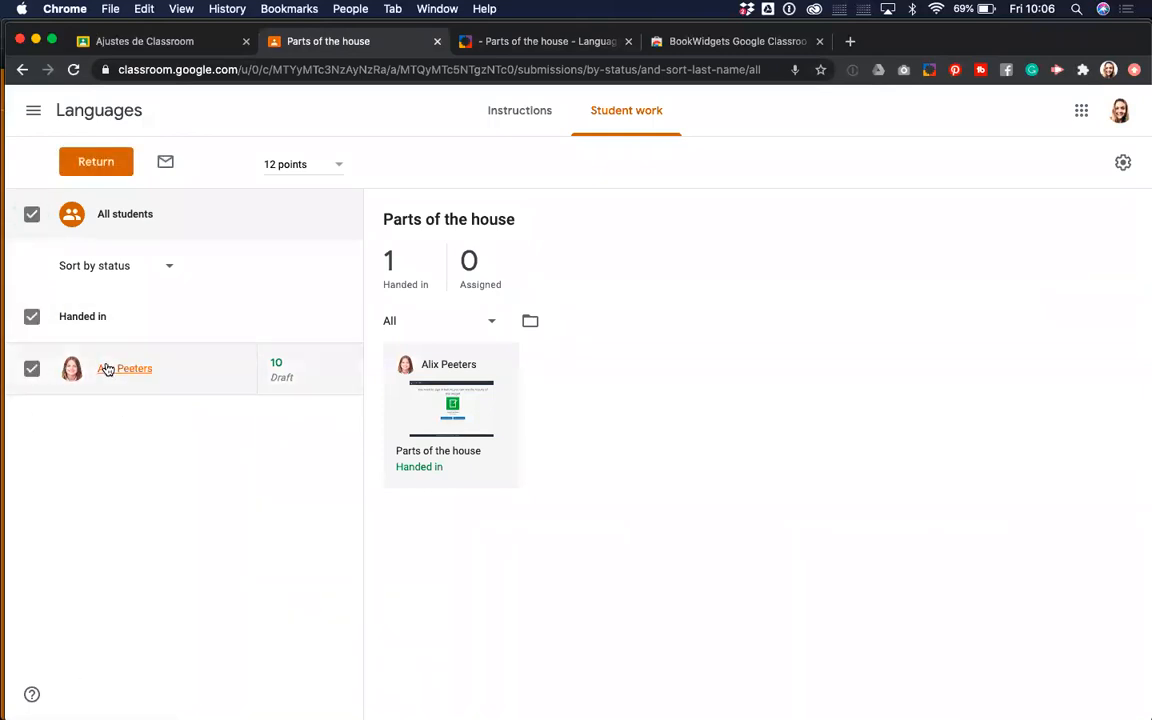
left_click(95, 166)
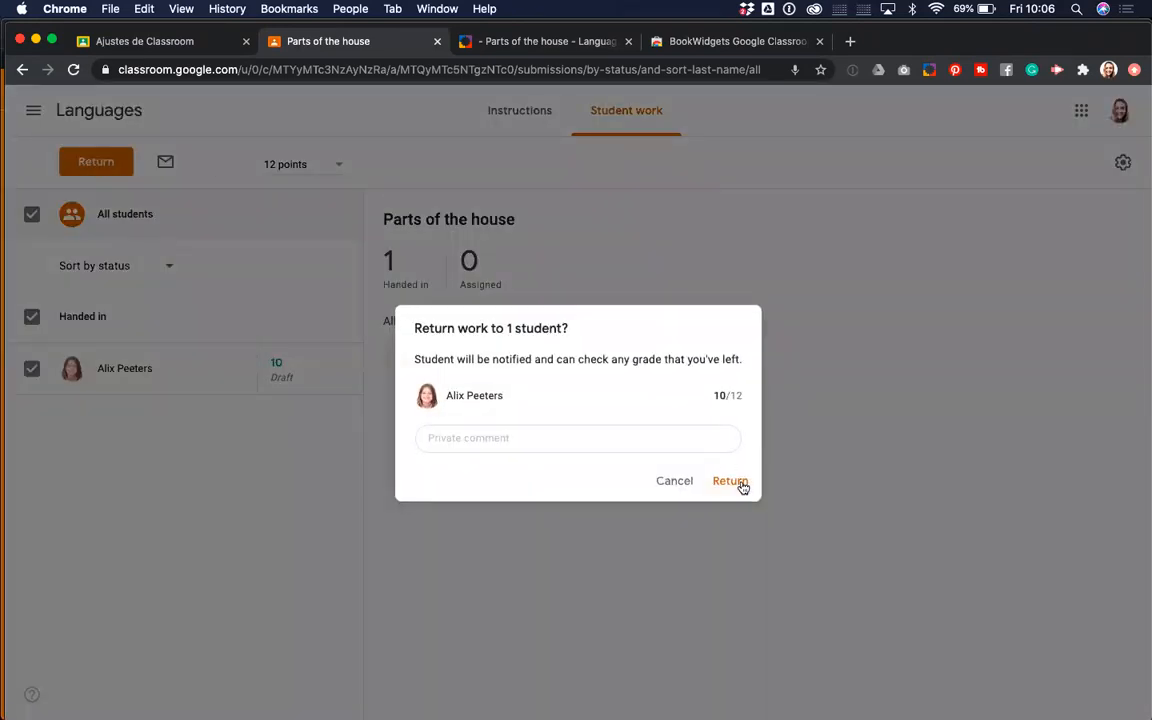
left_click(739, 484)
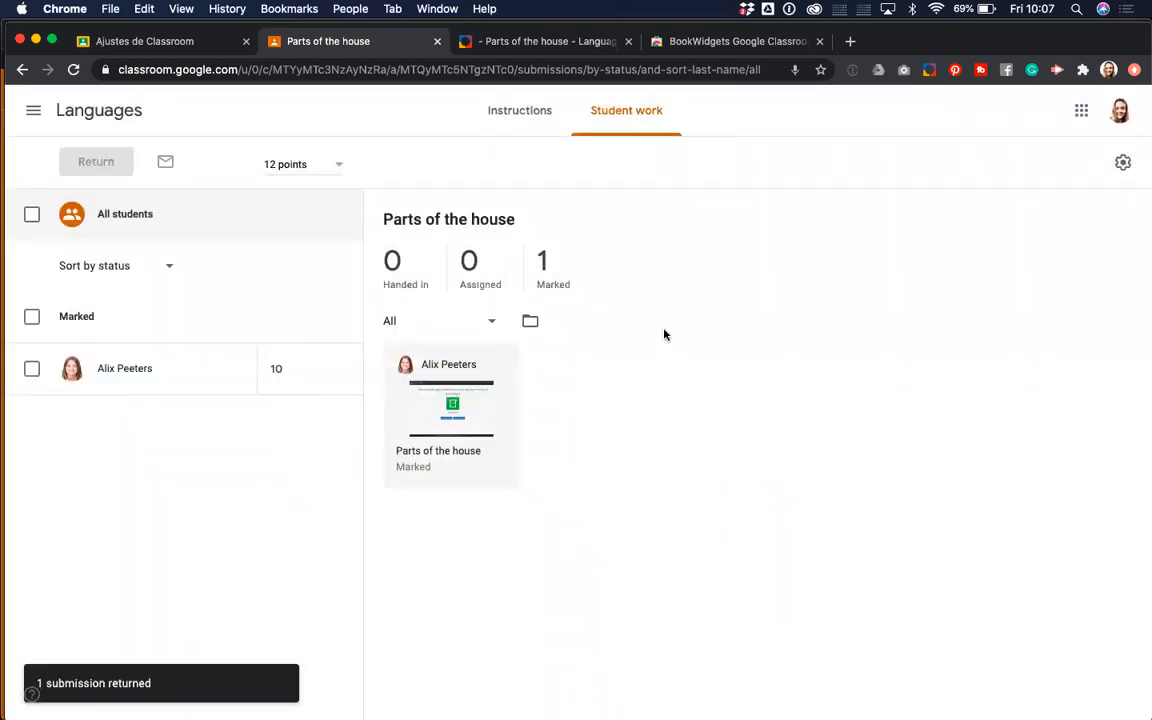
- Switch to the student's Safari window, refresh the Languages classwork, and open the full assignment page for "Parts of the house"
key("ctrl+Up")
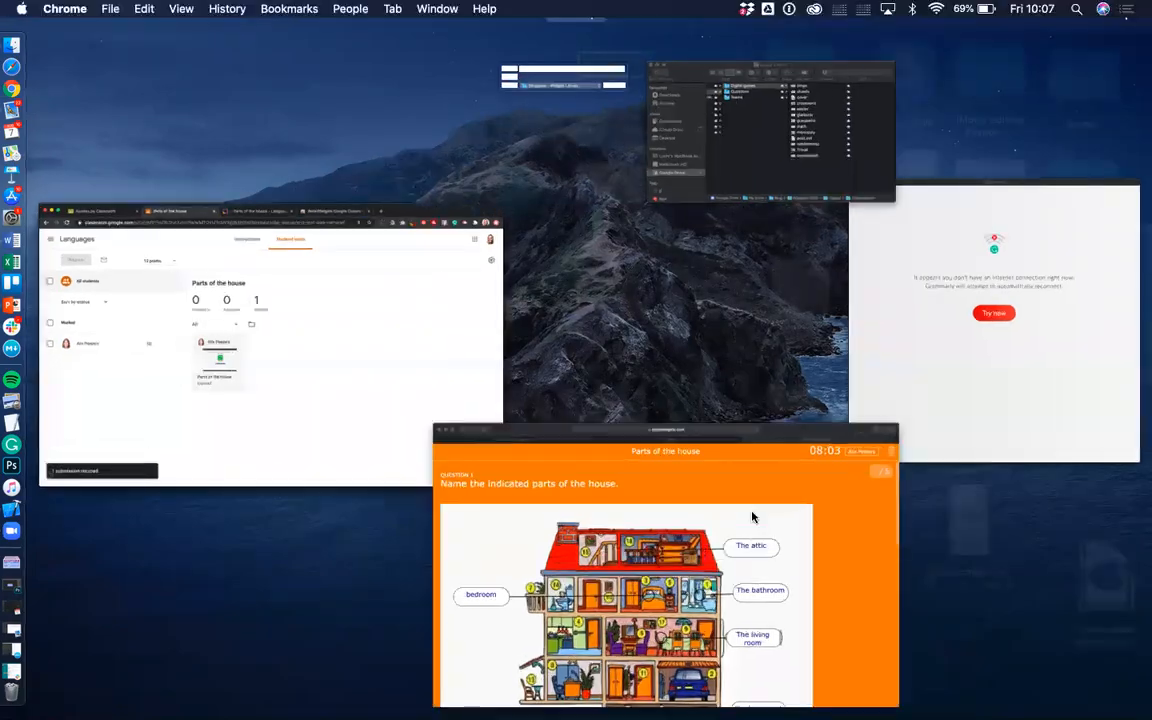
left_click(752, 517)
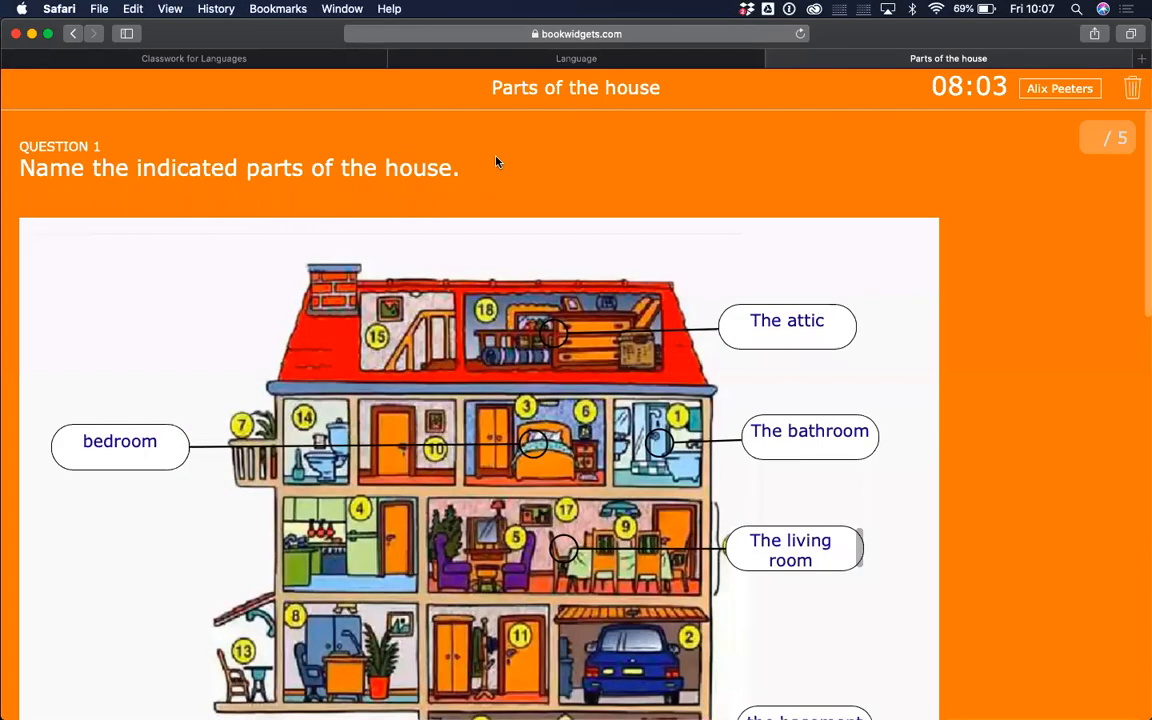
left_click(517, 58)
left_click(350, 57)
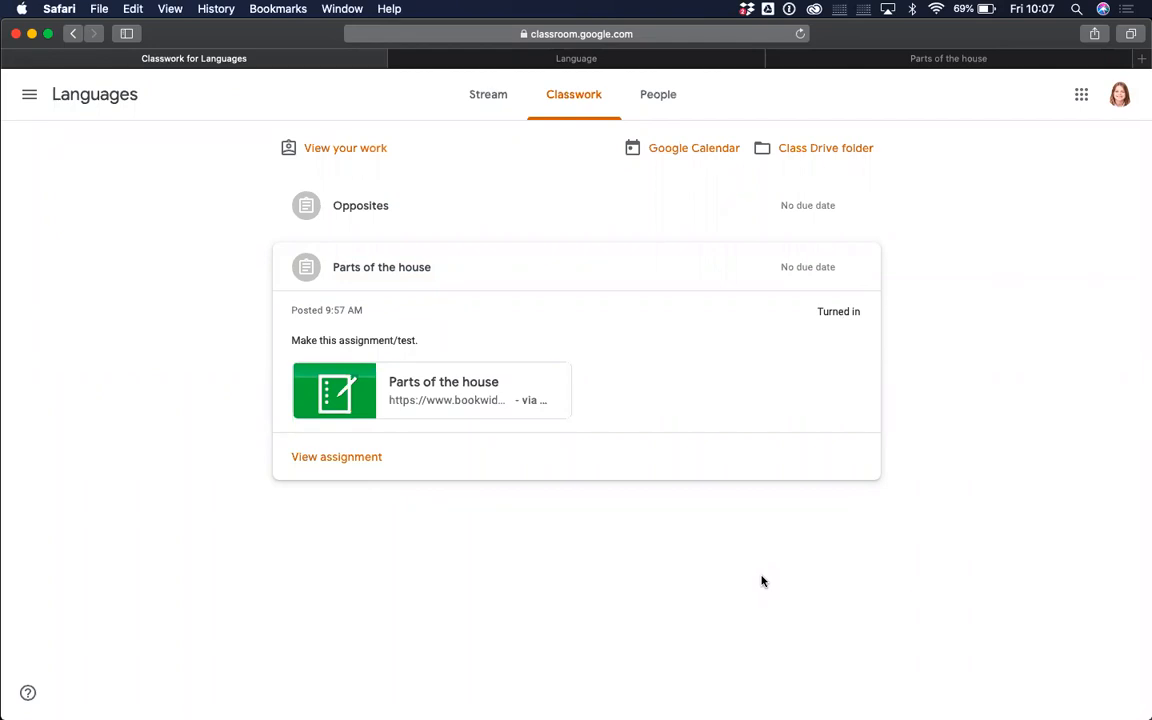
left_click(802, 34)
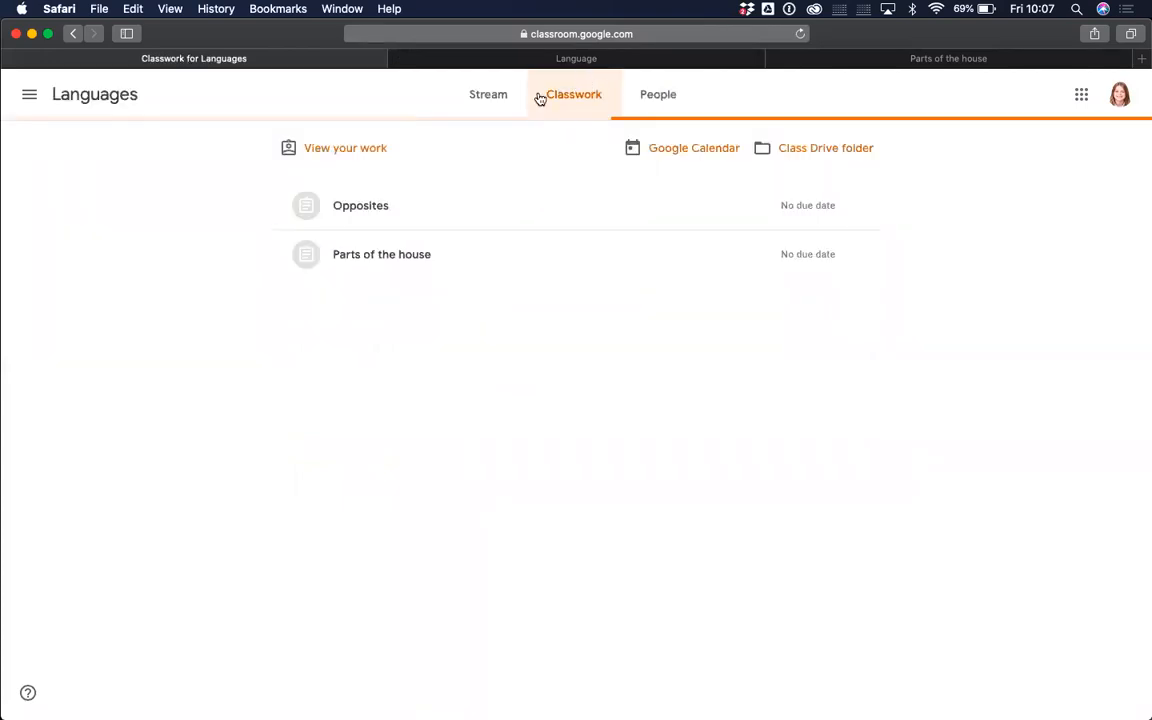
left_click(413, 262)
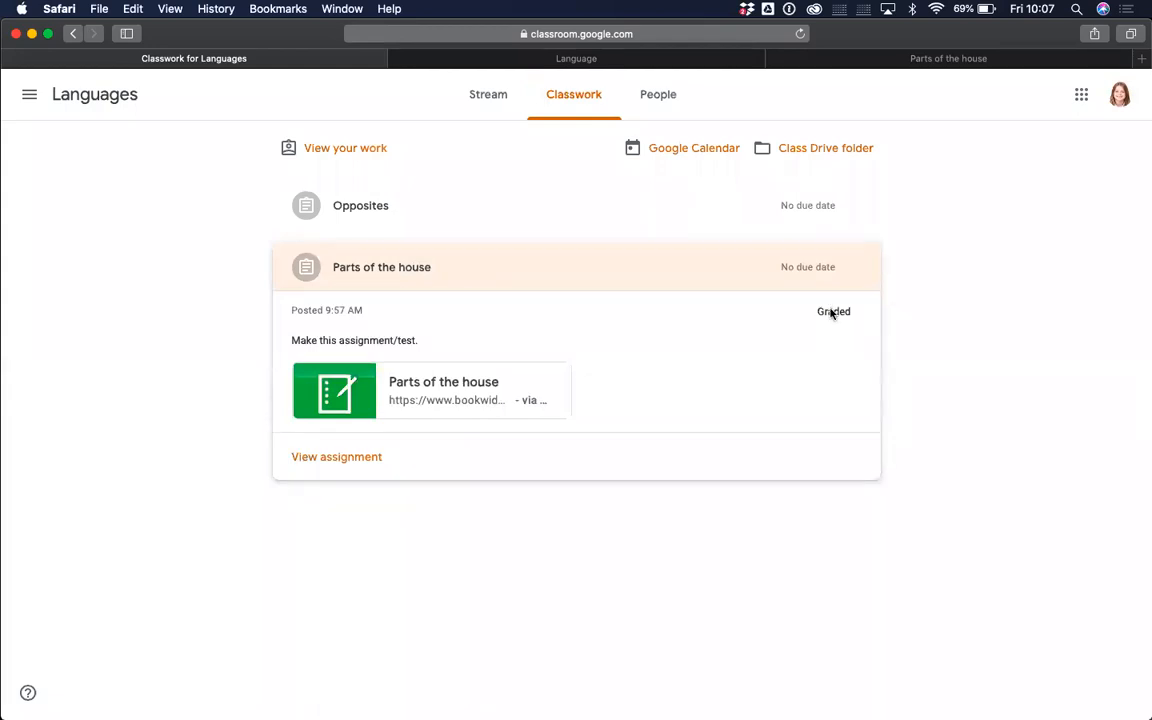
left_click(337, 457)
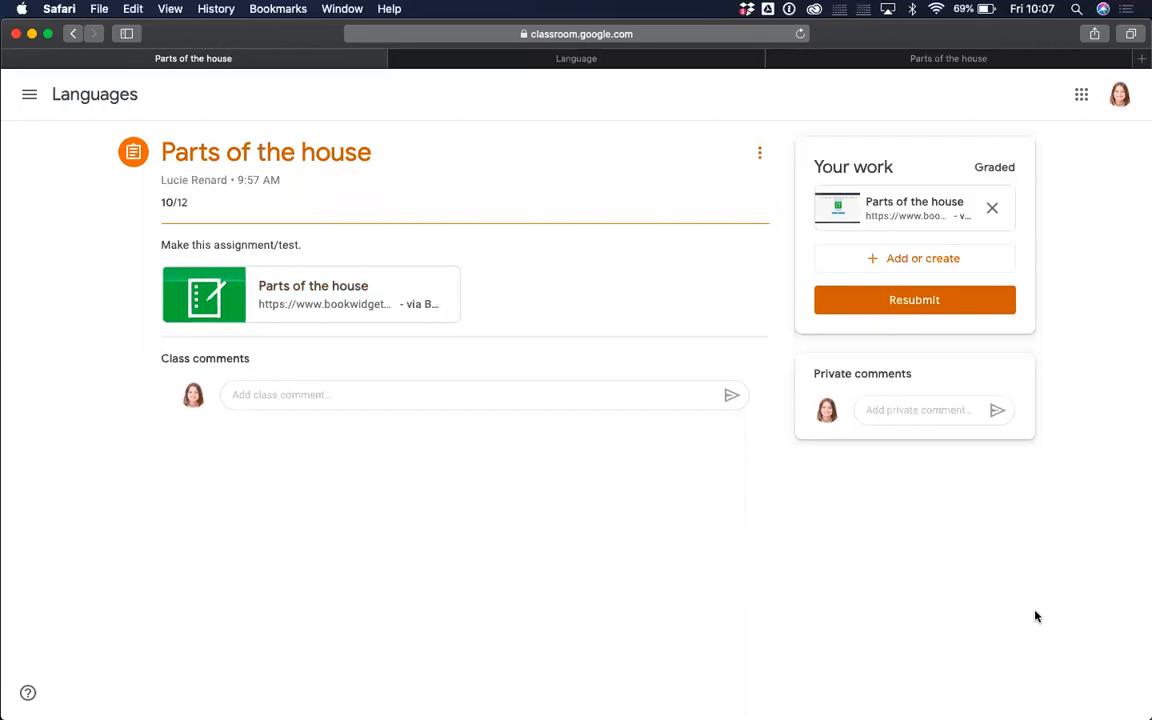
- Open the attached work "Parts of the house" and sign in to BookWidgets as student with the student's Google account
left_click(901, 205)
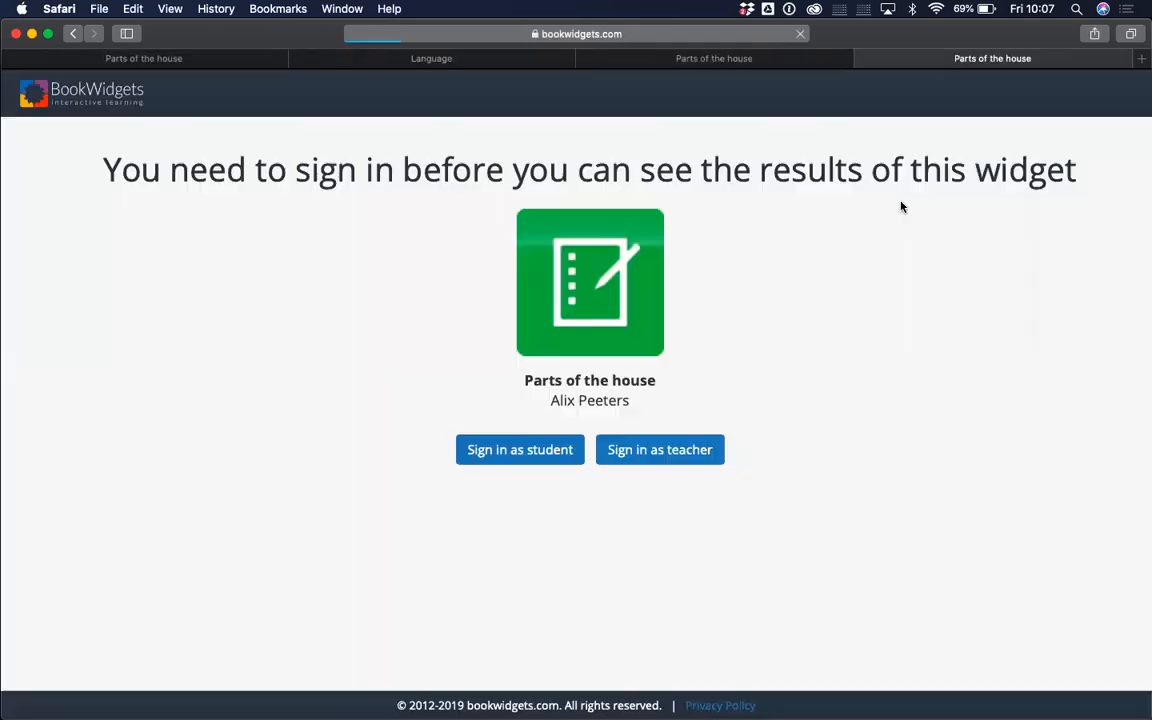
left_click(519, 451)
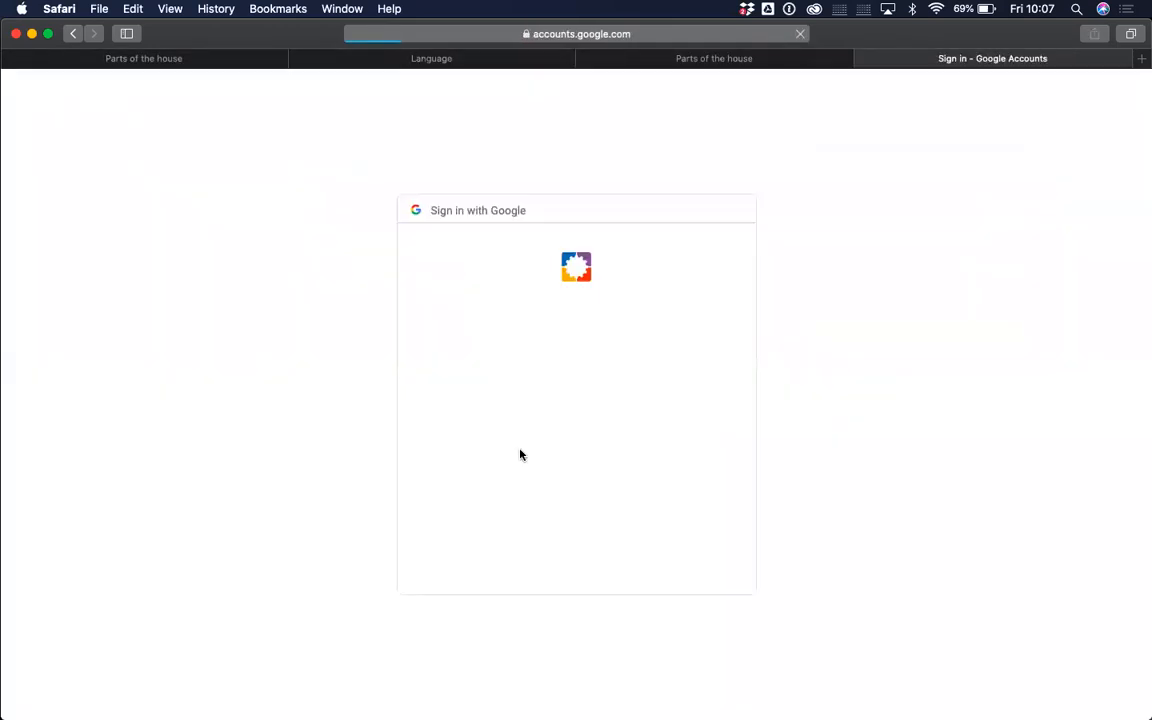
left_click(515, 339)
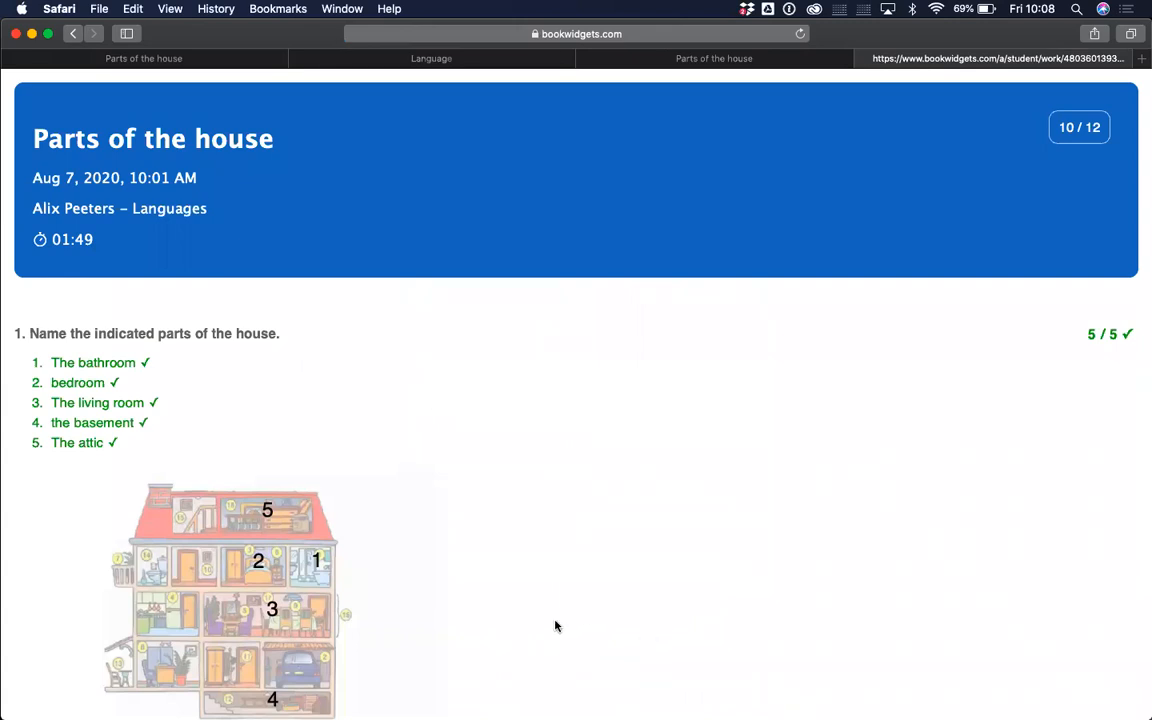
- Review the returned worksheet as the student, checking the scores, corrections and teacher comments for all three questions
scroll(556, 626, "down", 1)
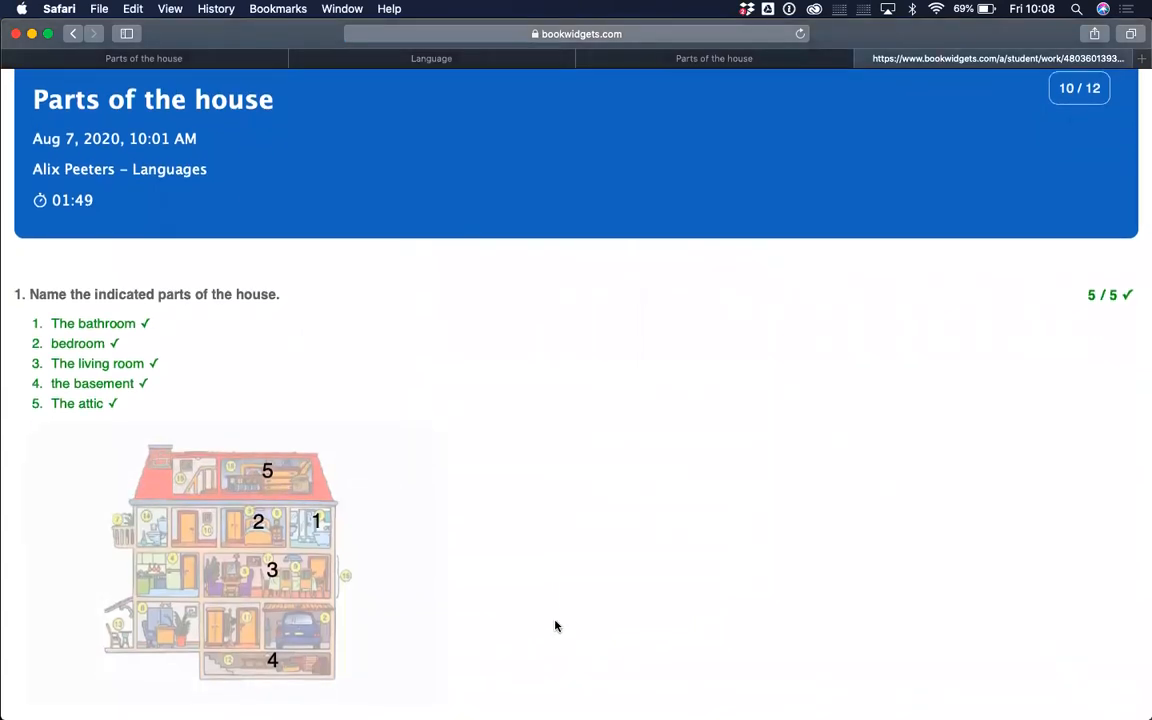
scroll(589, 587, "up", 1)
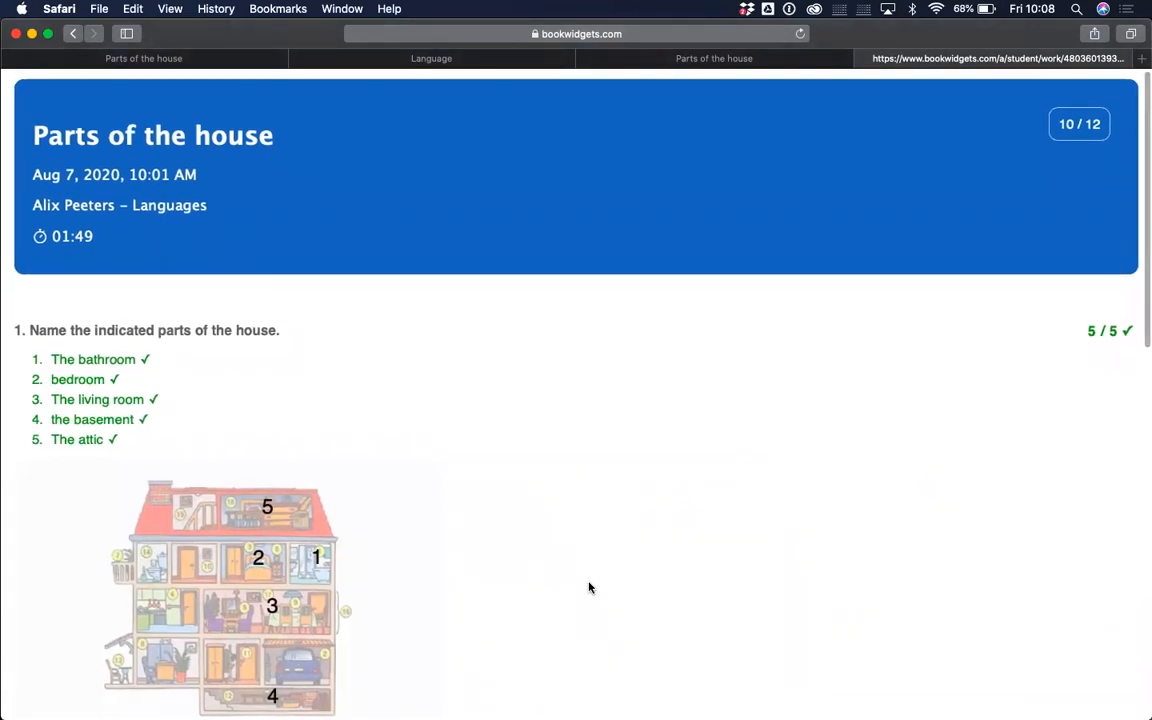
scroll(650, 430, "down", 1)
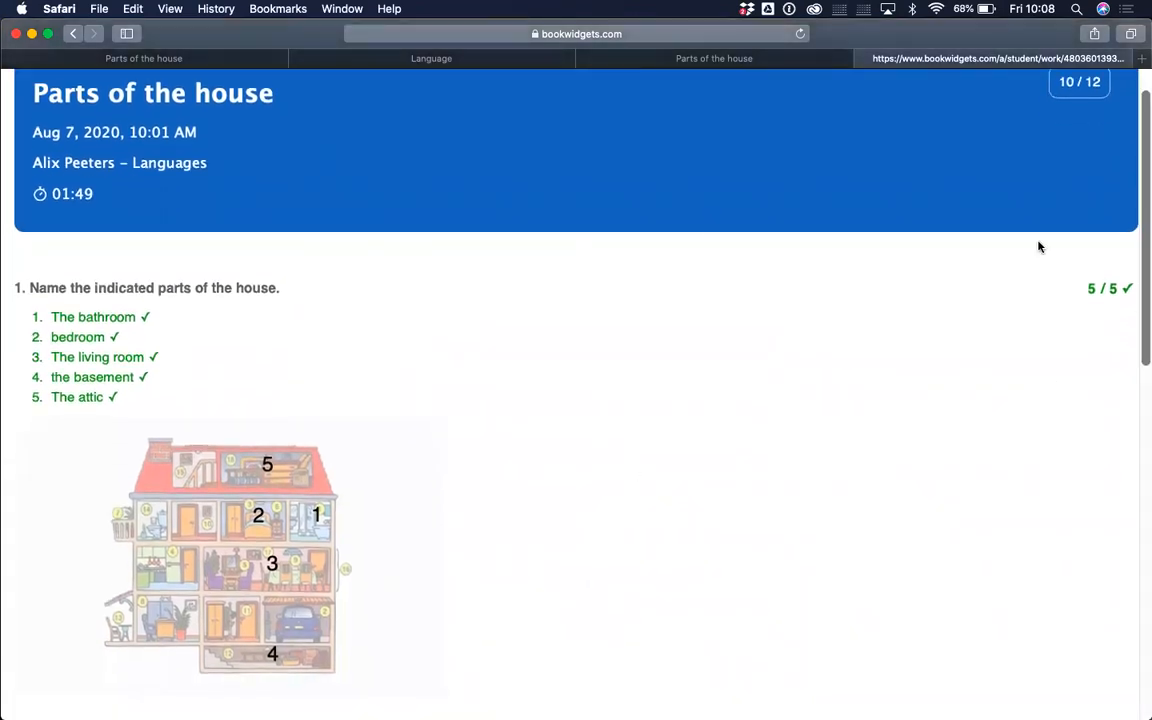
scroll(249, 393, "down", 5)
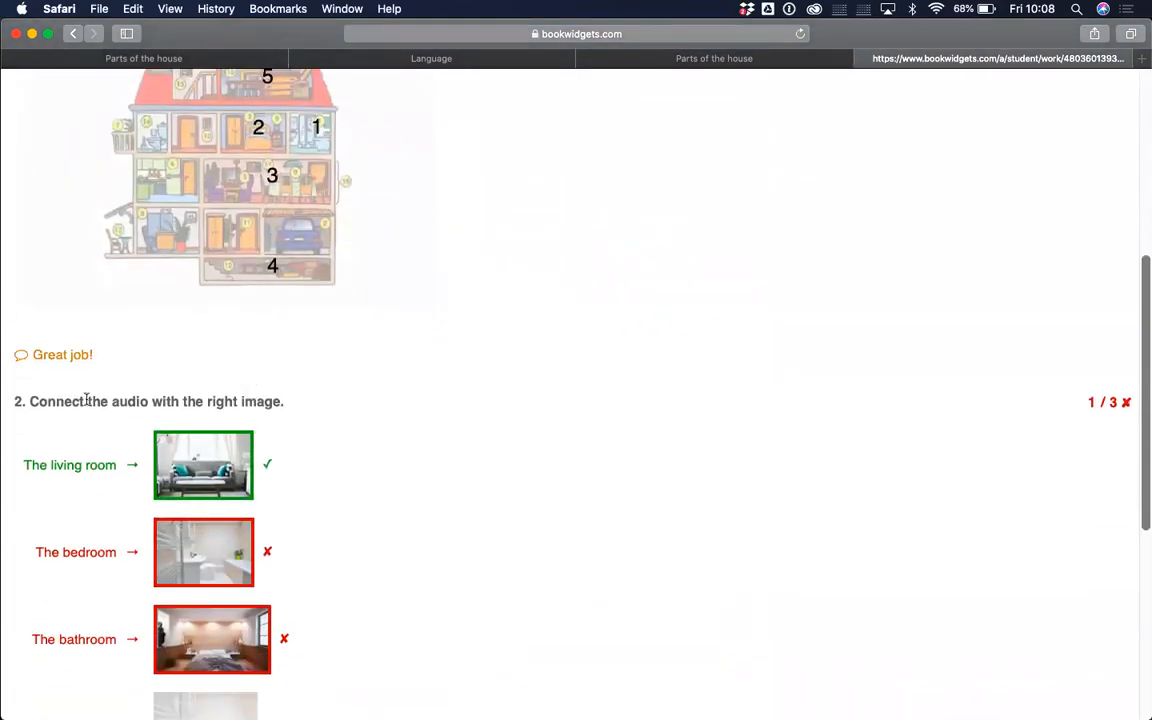
scroll(120, 380, "down", 3)
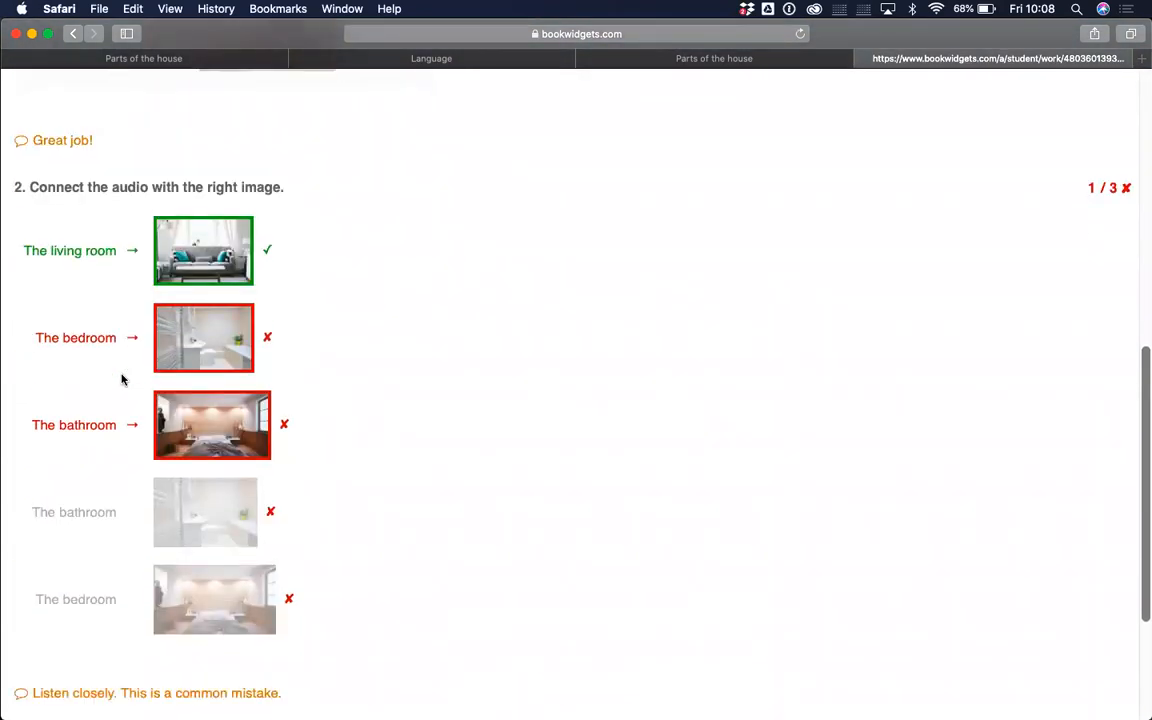
scroll(121, 379, "down", 3)
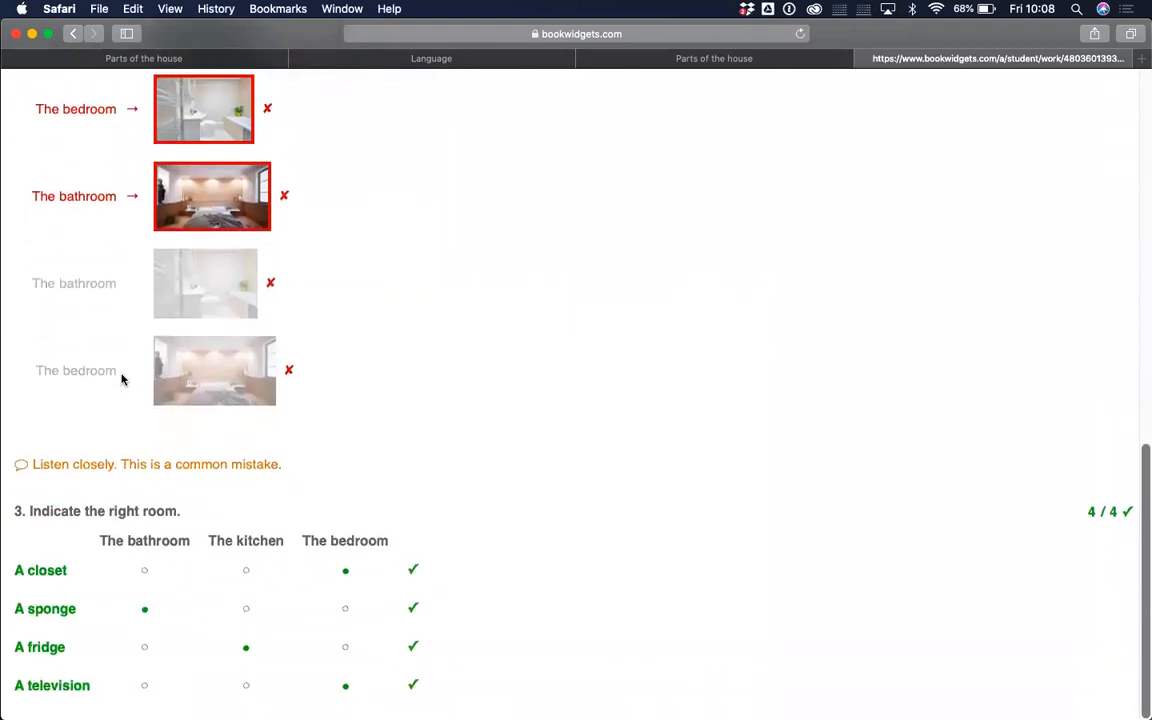
scroll(121, 379, "up", 10)
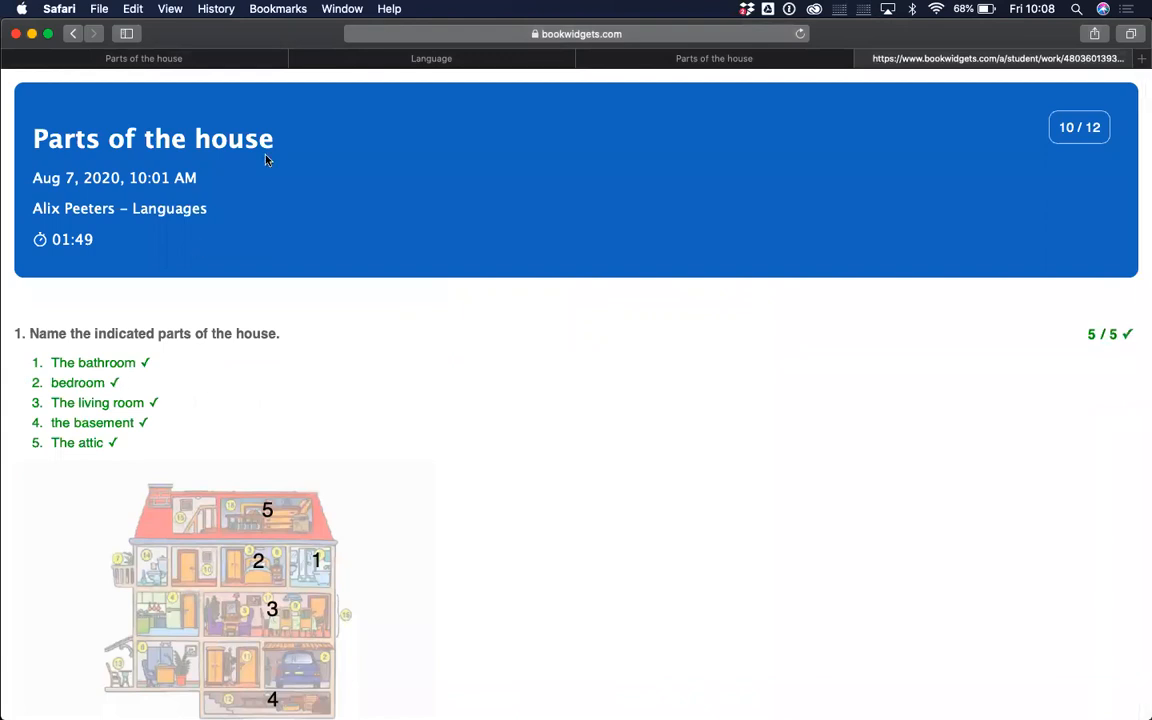
- Switch back to the teacher's Chrome window and start creating a new BookWidgets widget from the Languages classwork
key("ctrl+Up")
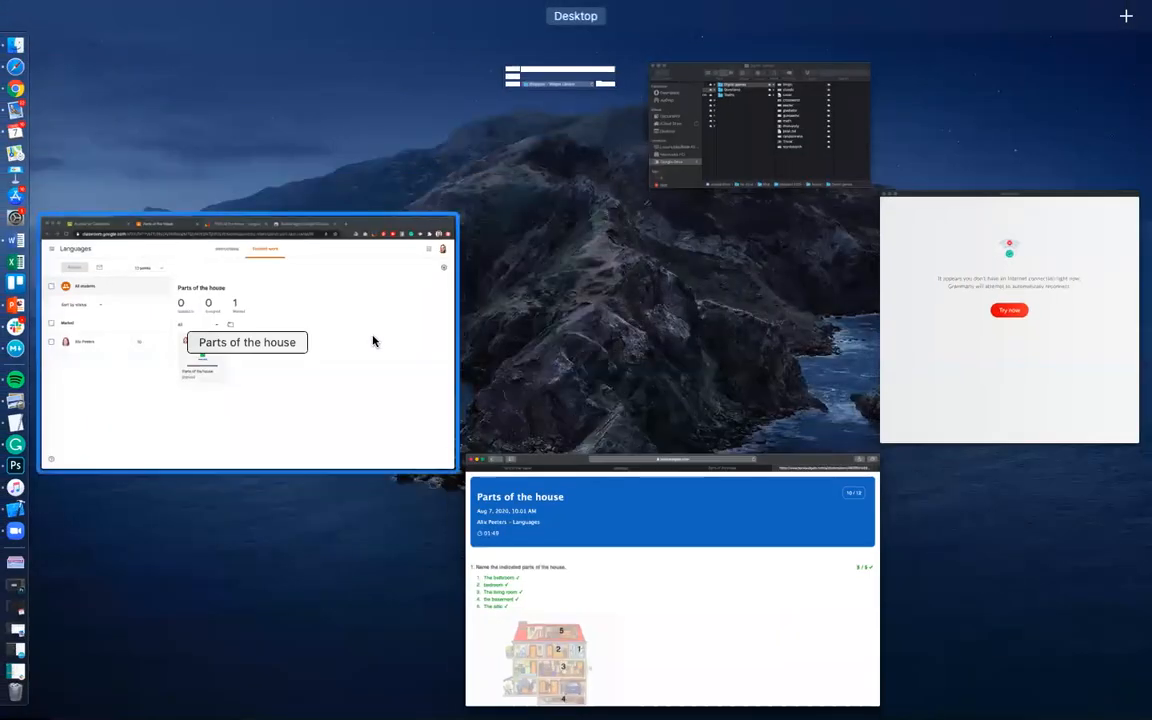
left_click(373, 340)
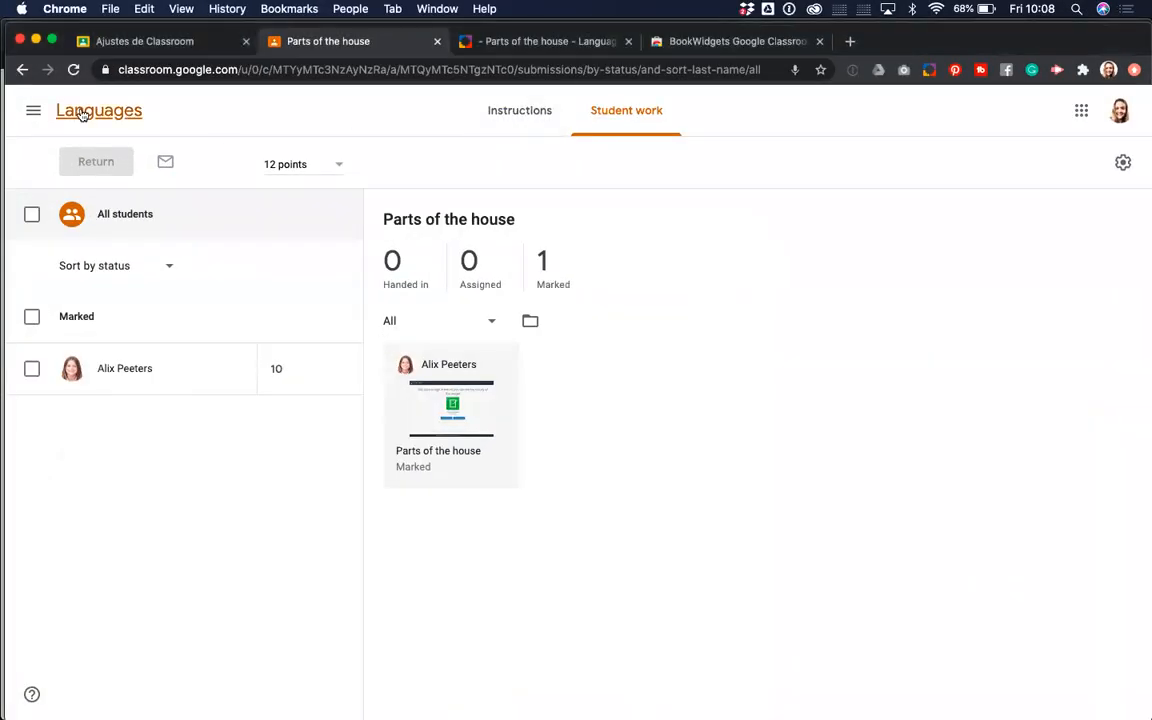
left_click(135, 114)
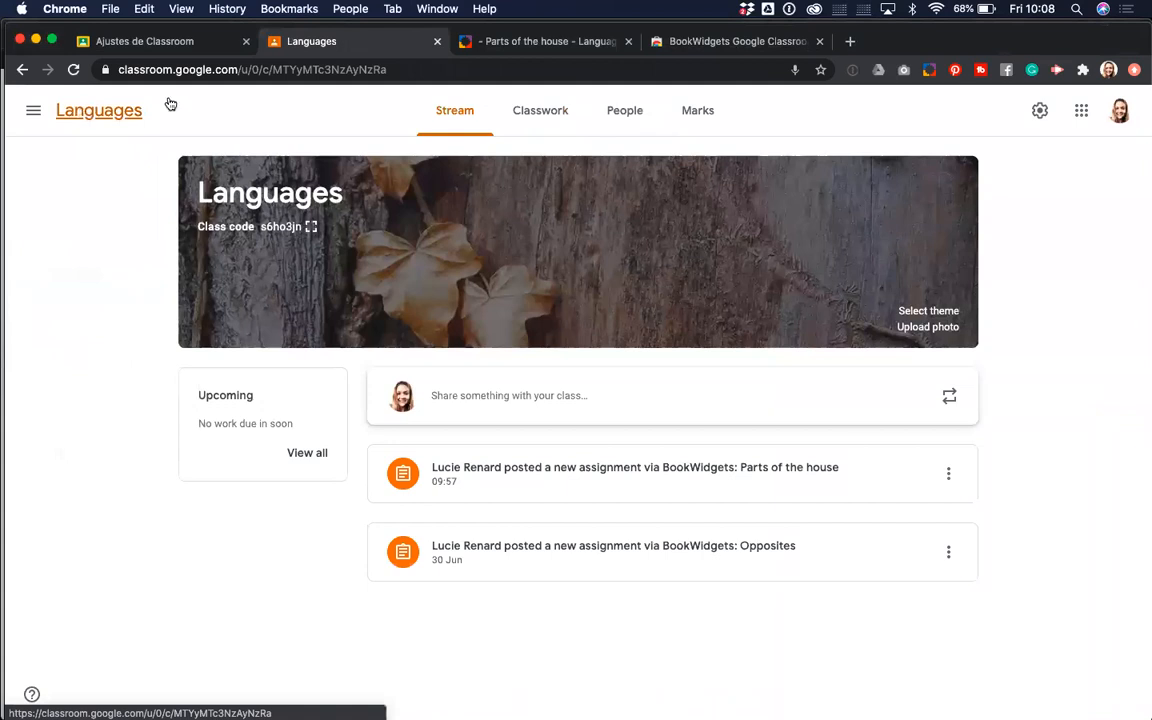
left_click(532, 112)
left_click(324, 168)
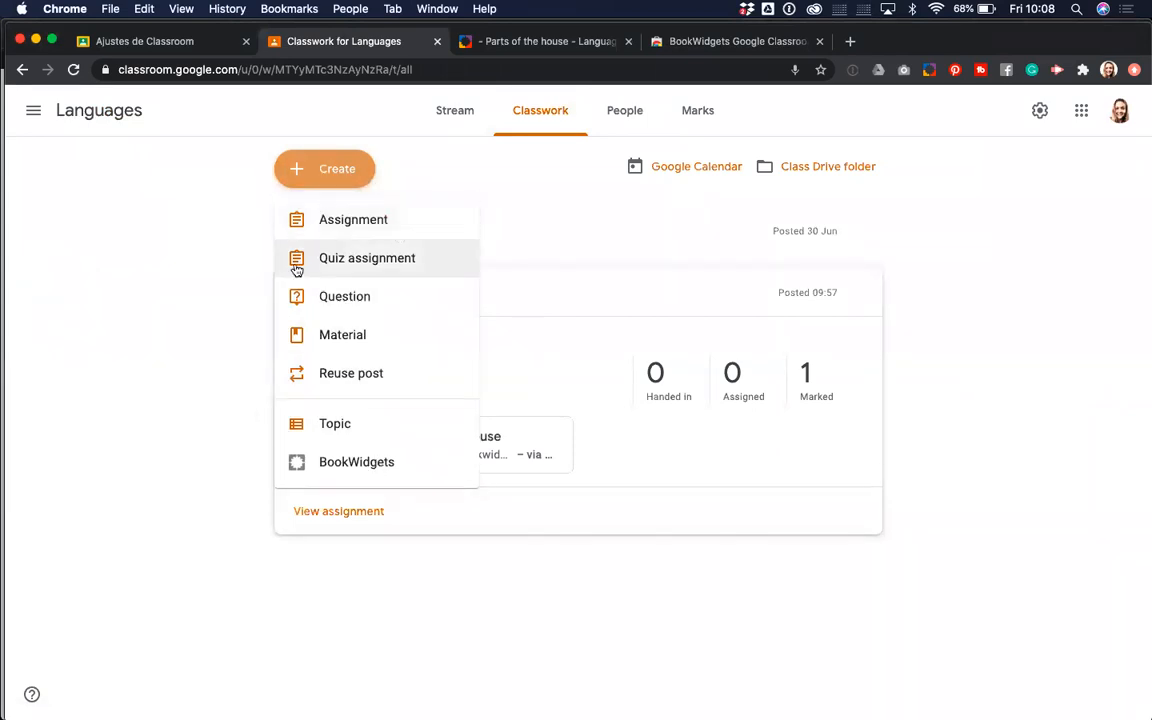
left_click(338, 463)
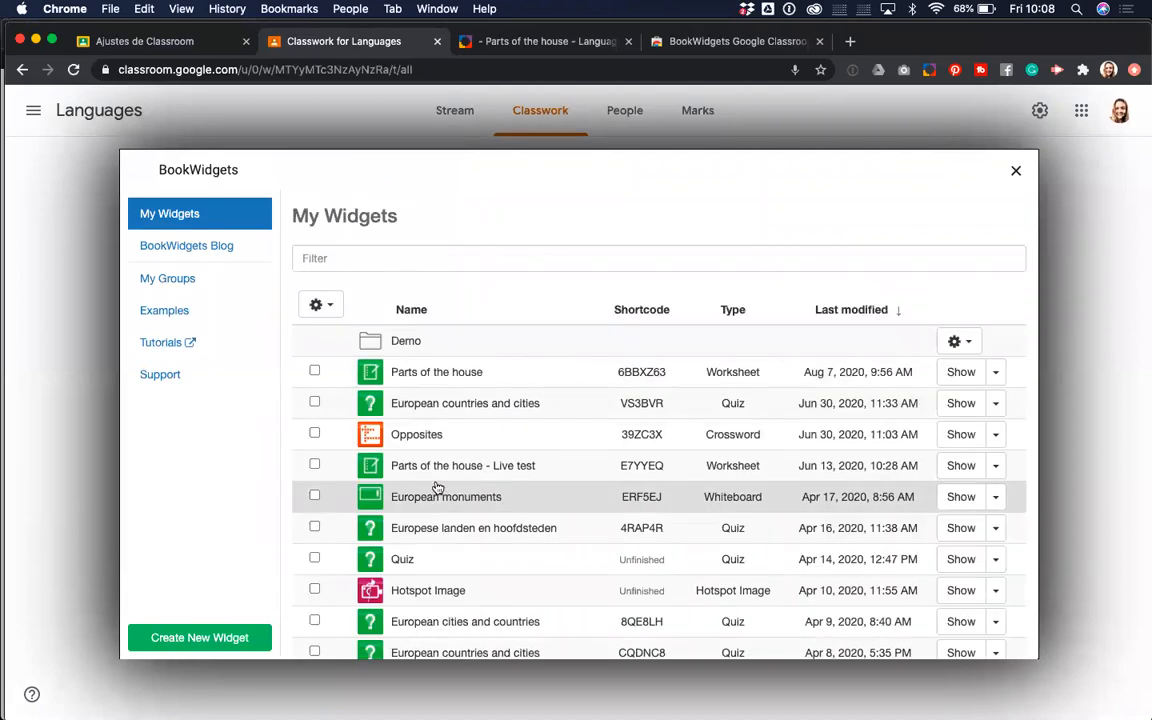
left_click(244, 642)
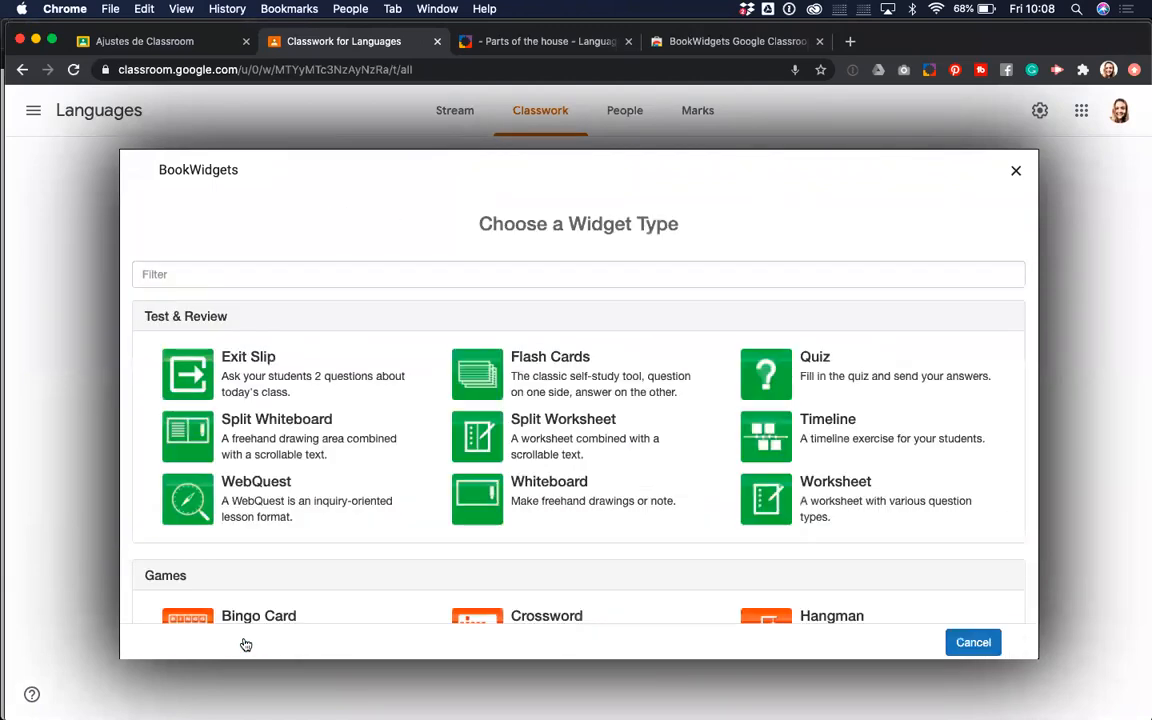
- Look through the available widget types from Test & Review to Math, and close the widget type chooser
scroll(384, 527, "down", 10)
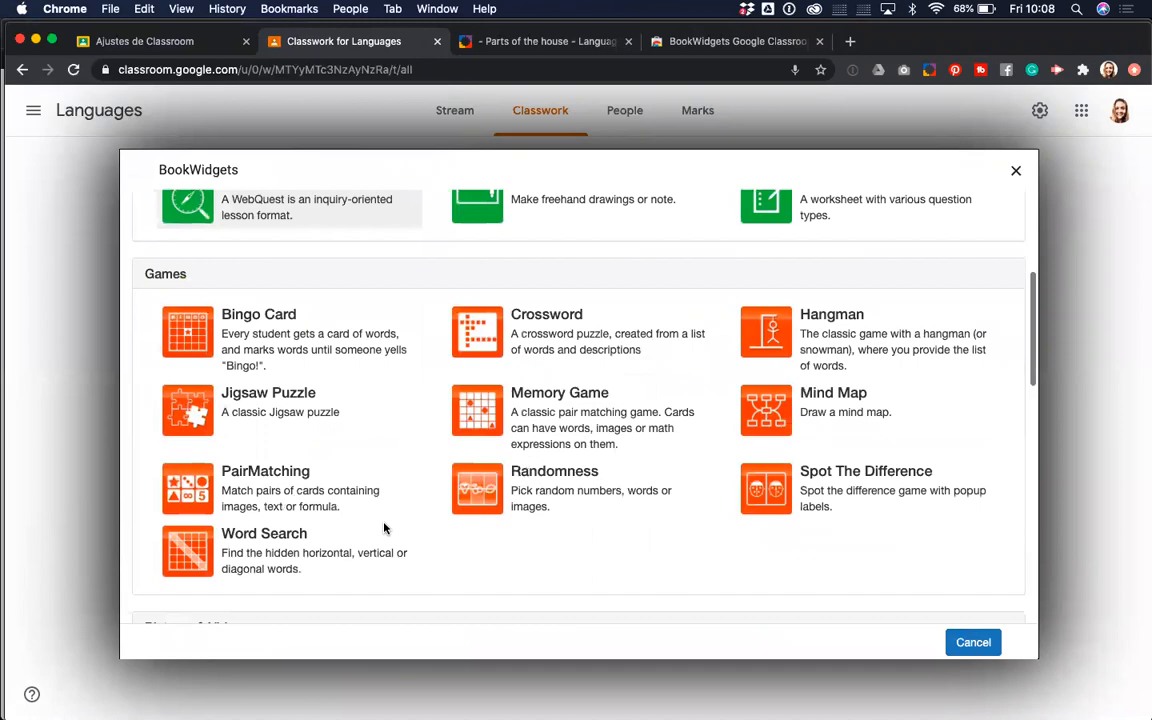
scroll(384, 527, "down", 7)
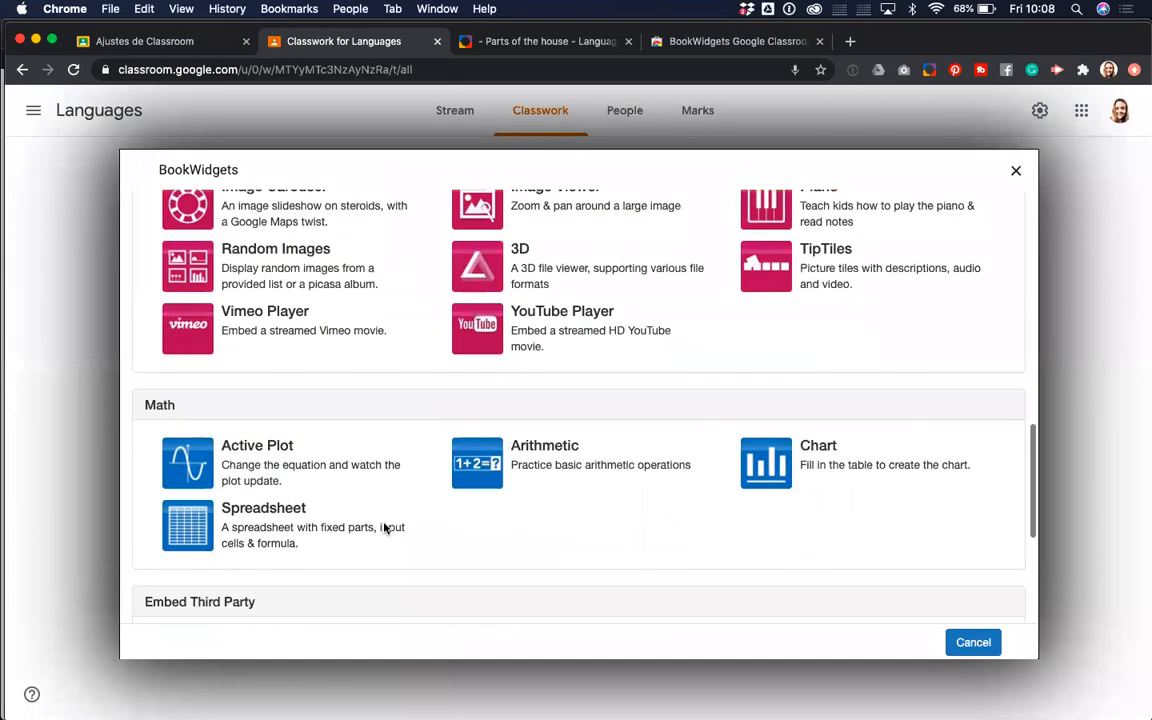
scroll(384, 527, "down", 2)
scroll(384, 527, "up", 18)
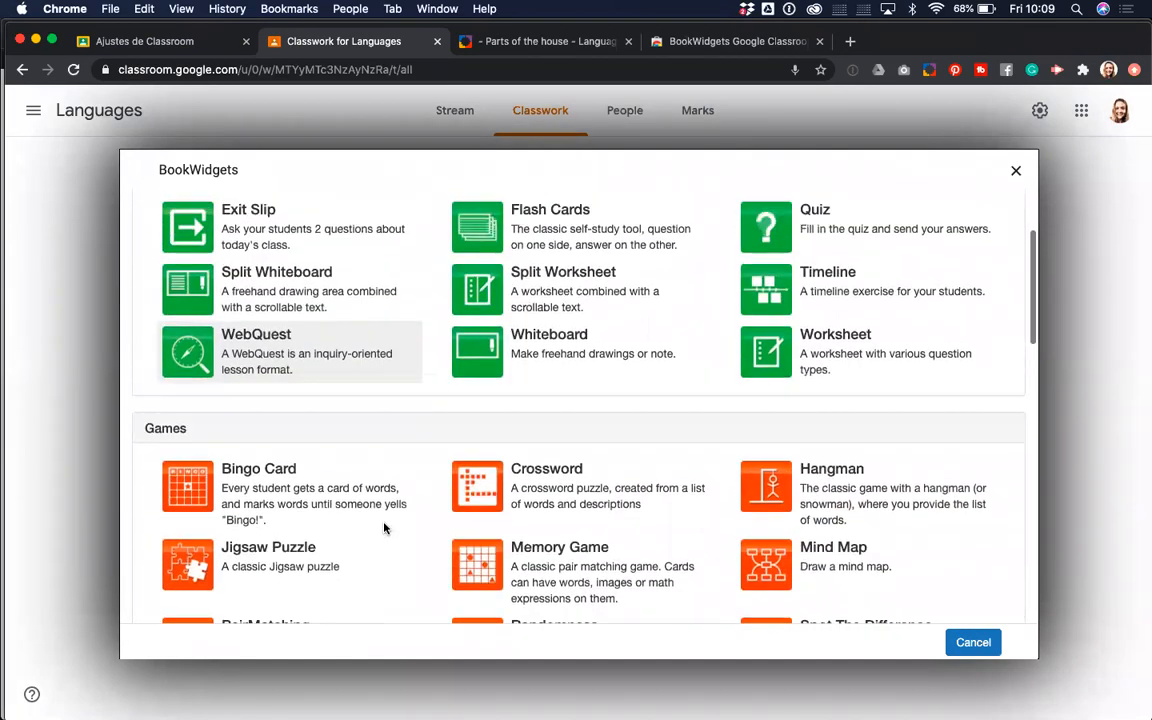
scroll(384, 527, "up", 2)
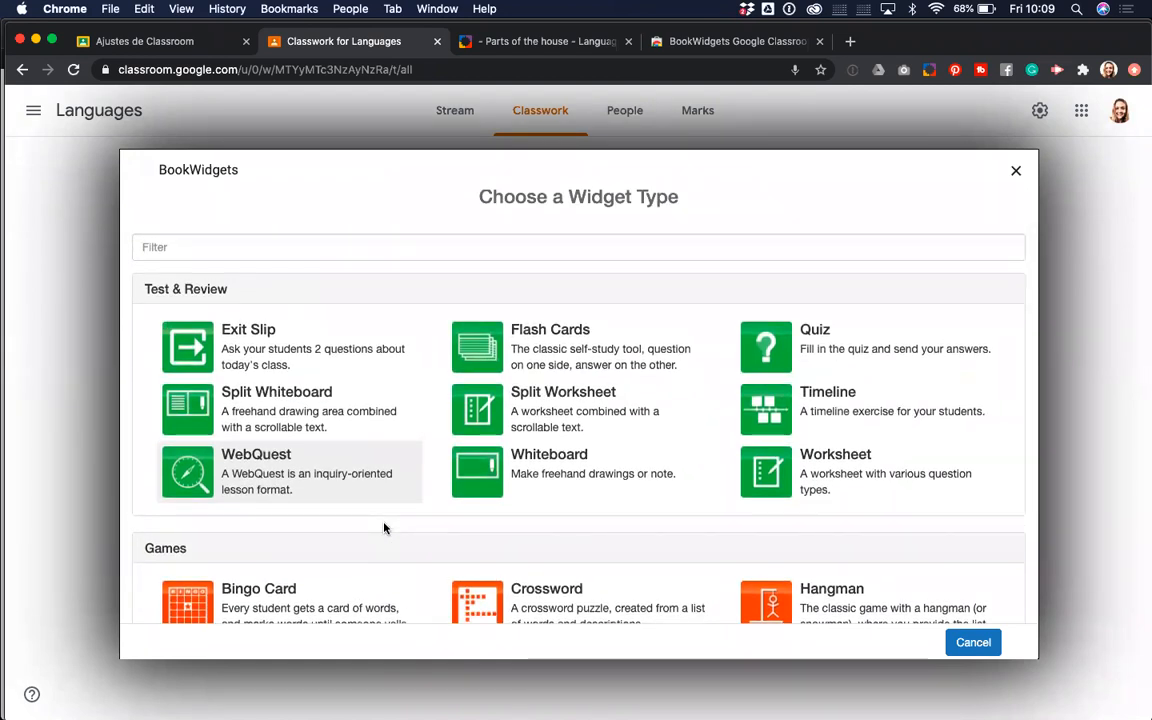
left_click(1016, 175)
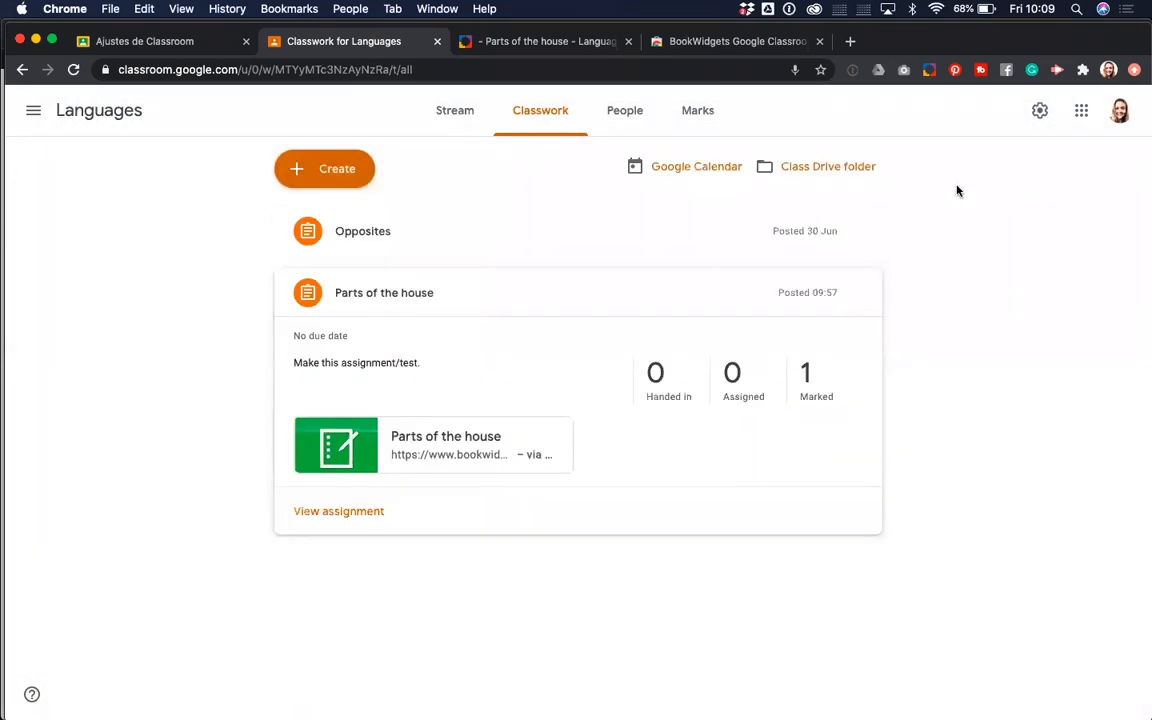
- Reopen BookWidgets from the Languages classwork, browse the example widgets, and open the Split Whiteboard example "Road instructions"
left_click(355, 176)
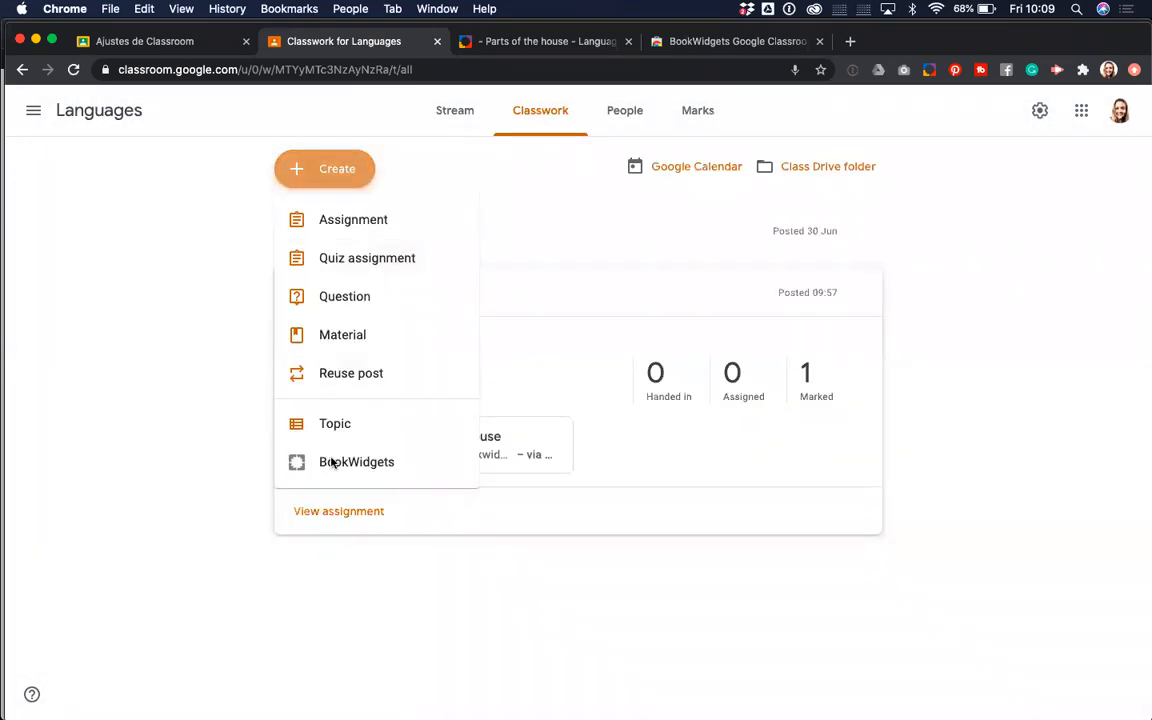
left_click(327, 462)
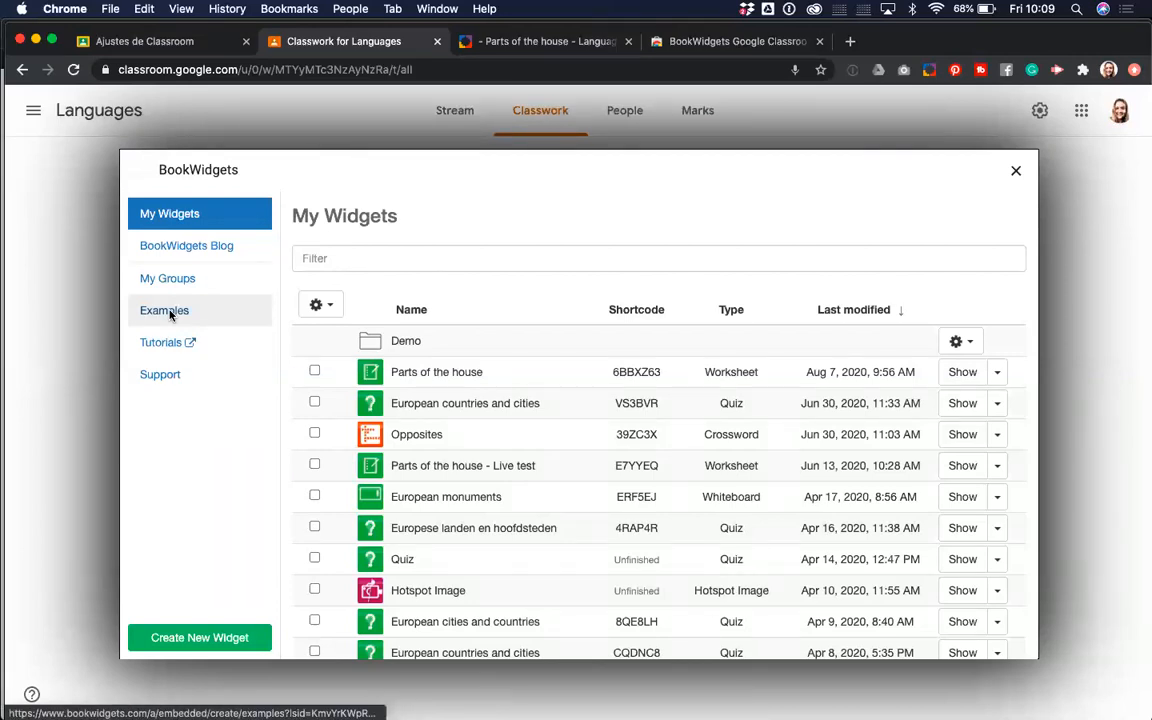
left_click(166, 311)
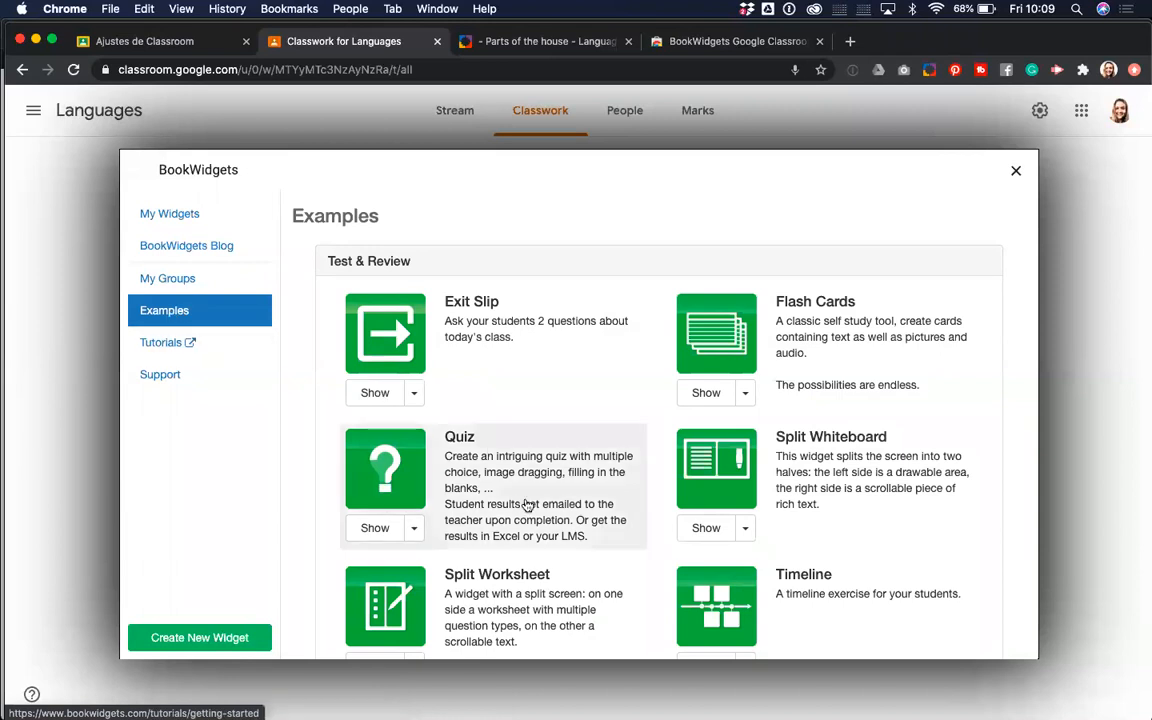
scroll(527, 504, "down", 5)
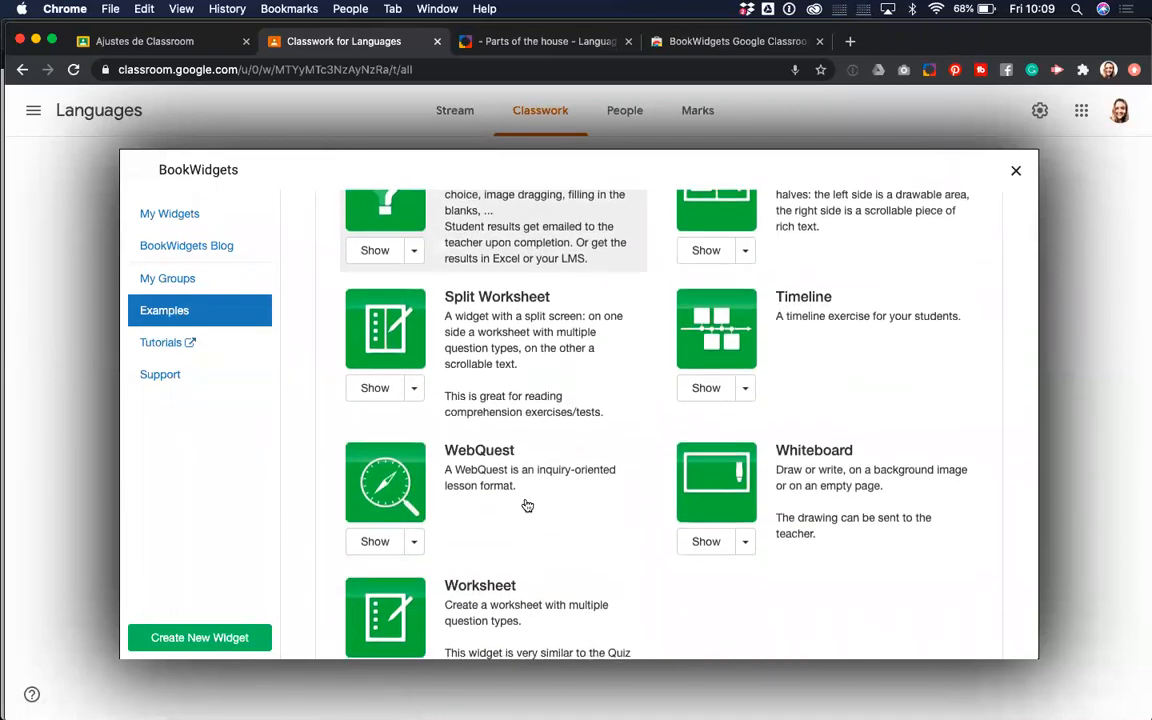
scroll(527, 505, "down", 4)
scroll(527, 504, "up", 3)
scroll(527, 504, "up", 3)
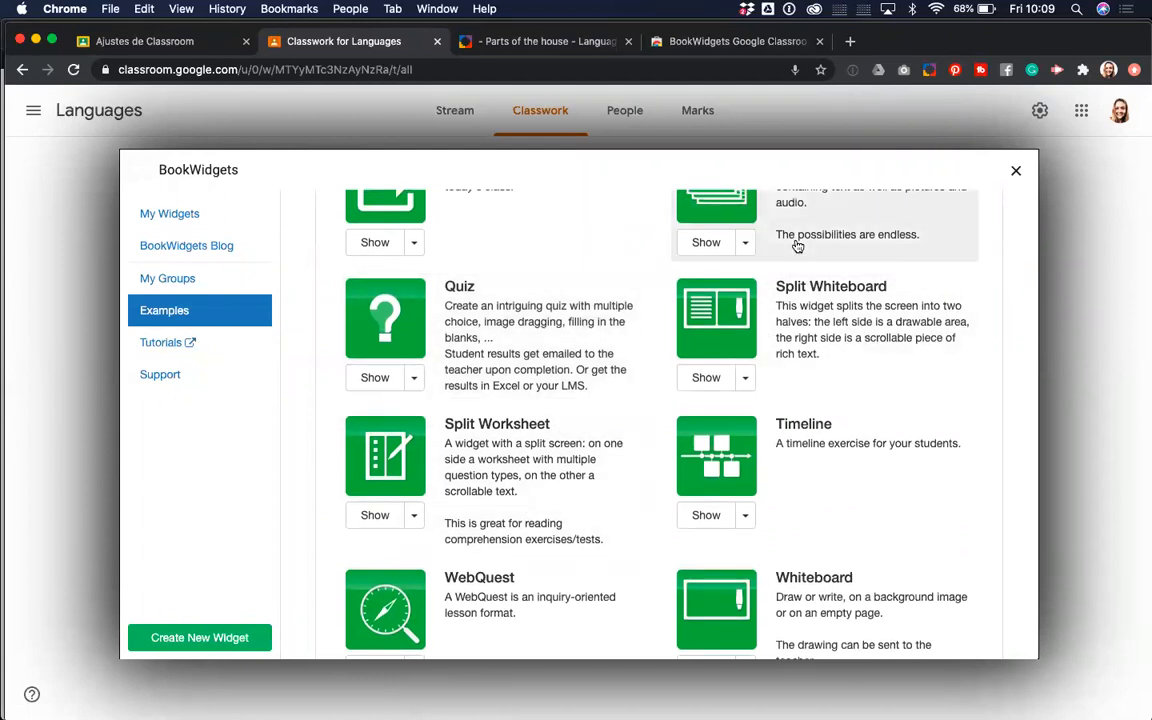
left_click(745, 378)
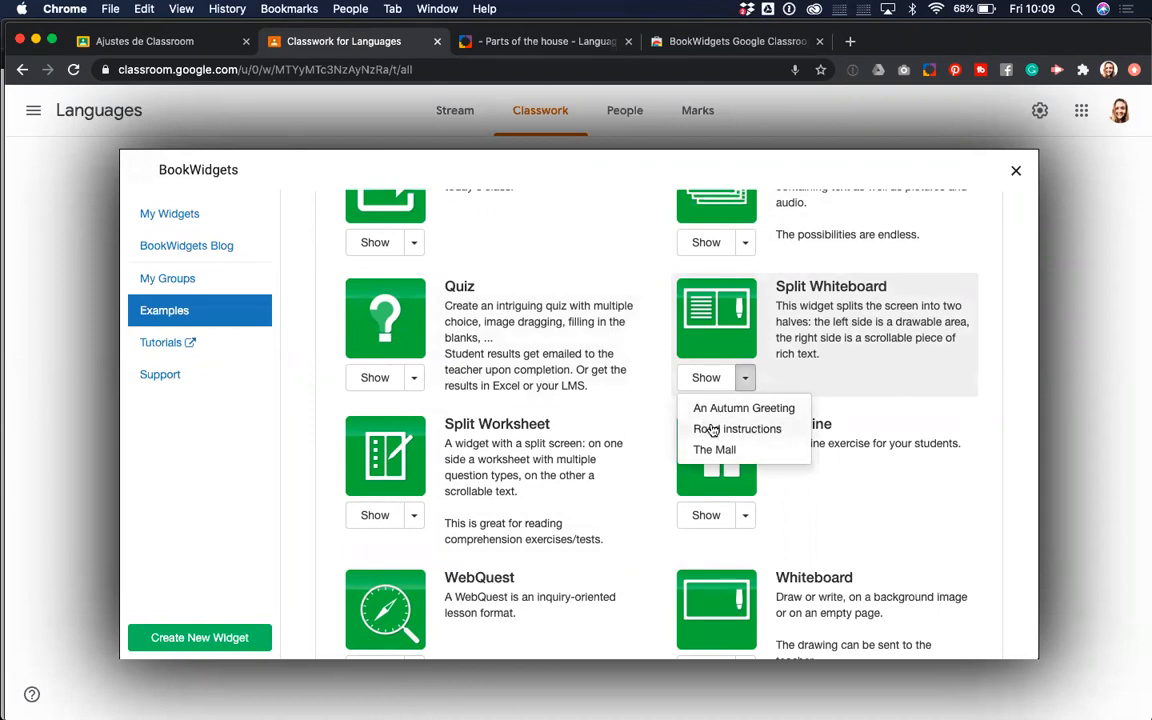
left_click(733, 429)
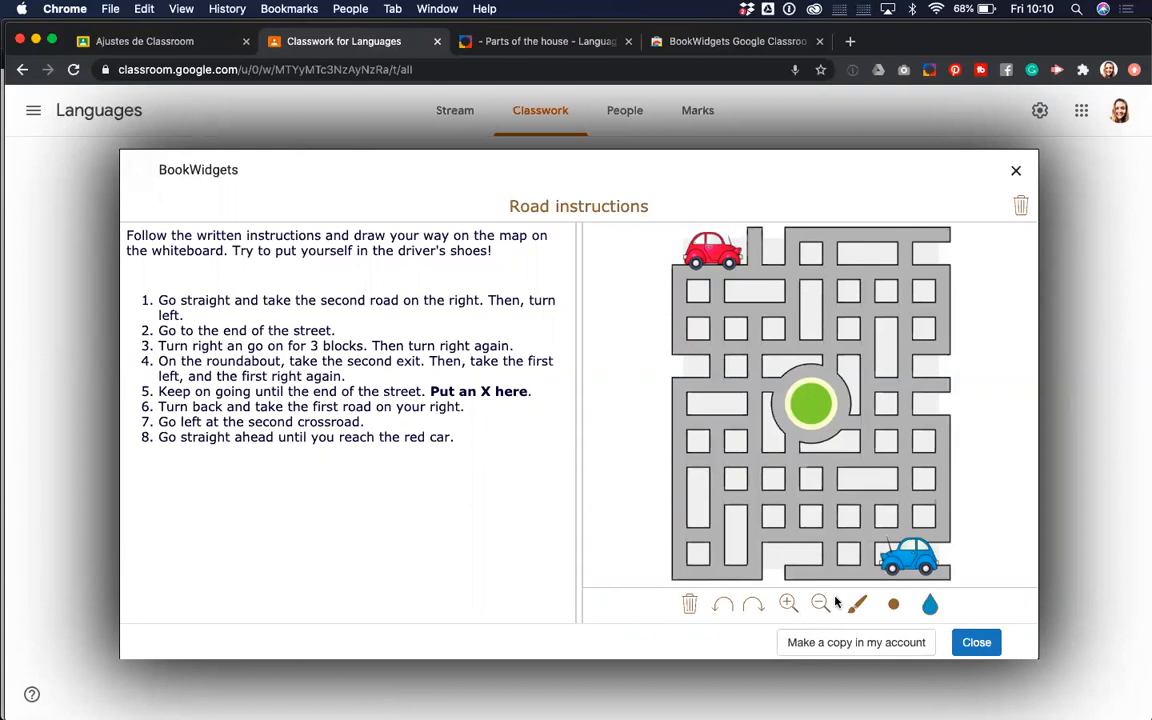
- Draw the start of the driving route from the blue car in yellow on the map, and close the example
left_click(928, 605)
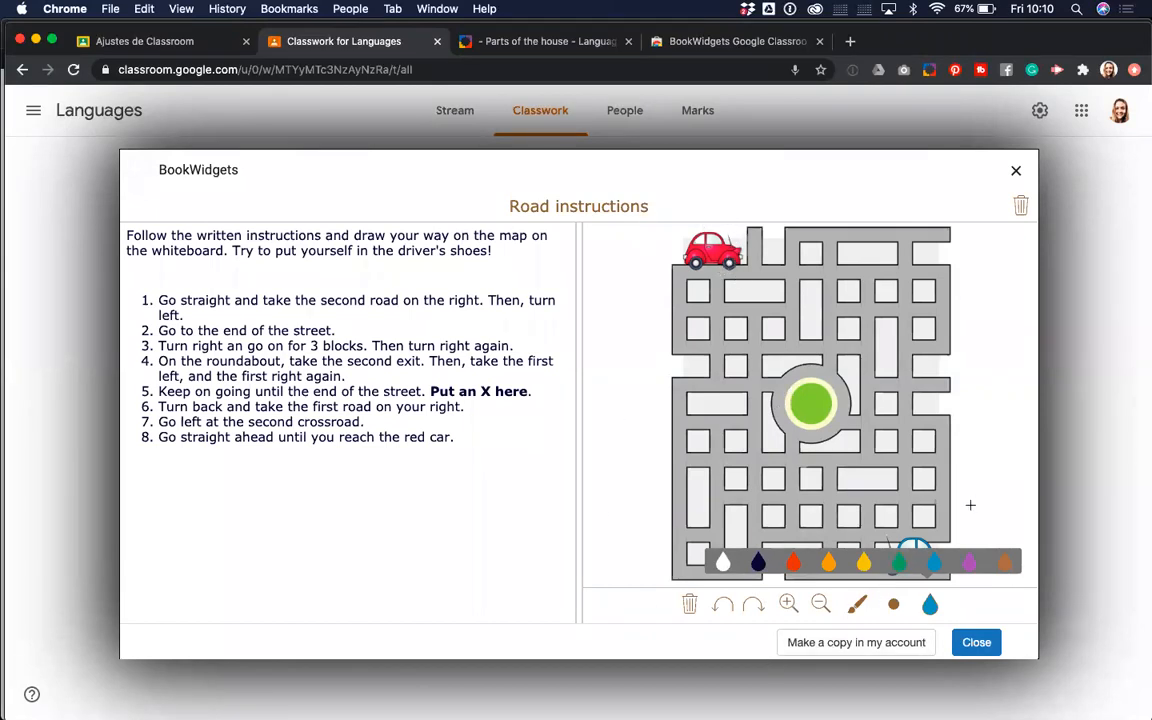
left_click(862, 564)
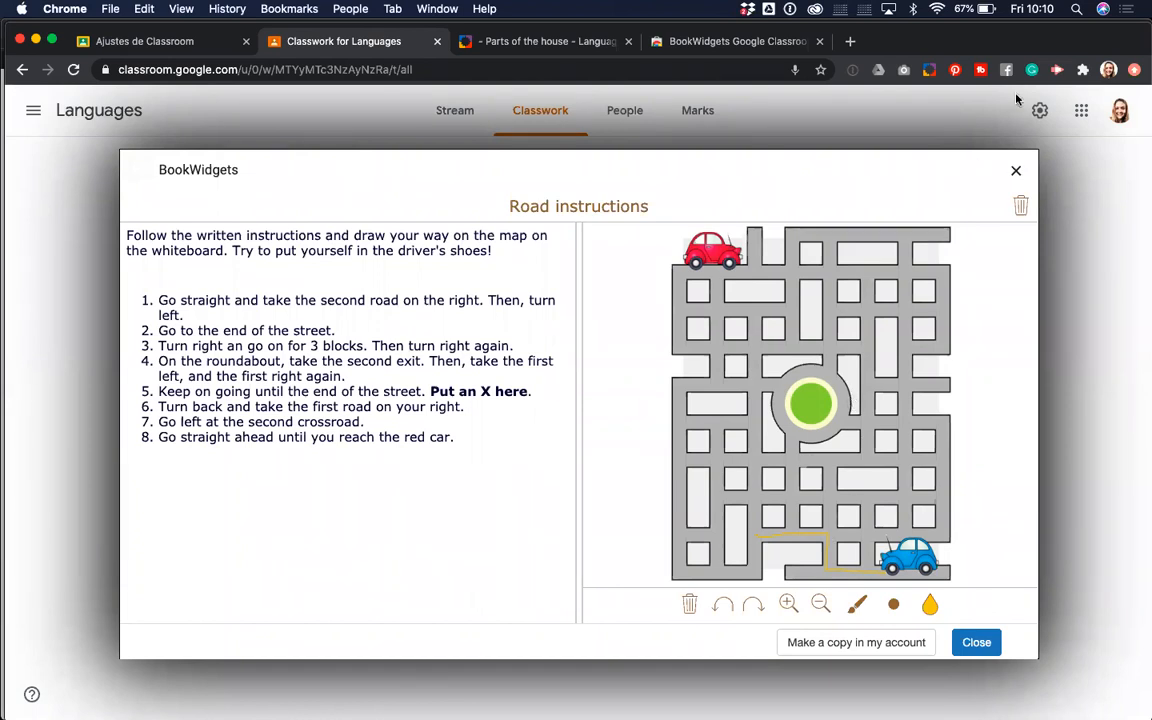
left_click(1016, 170)
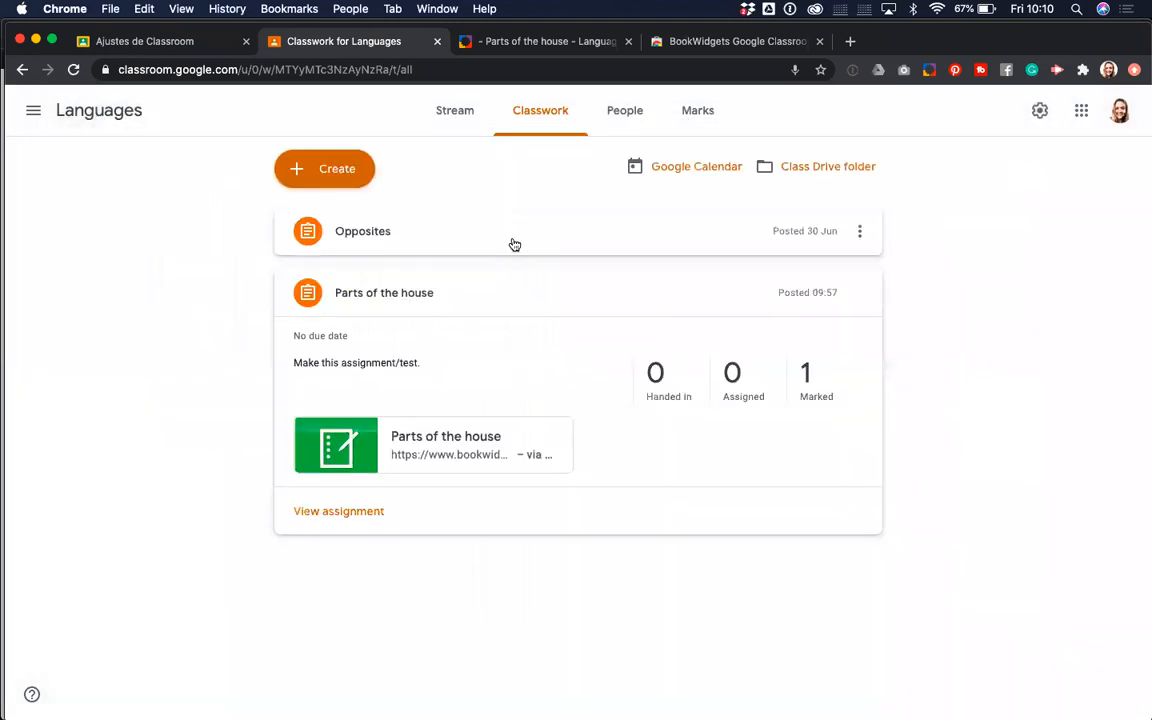
- Reopen the BookWidgets examples from the Languages classwork and open the Crossword example "Name the Country's Capital"
left_click(334, 168)
left_click(344, 465)
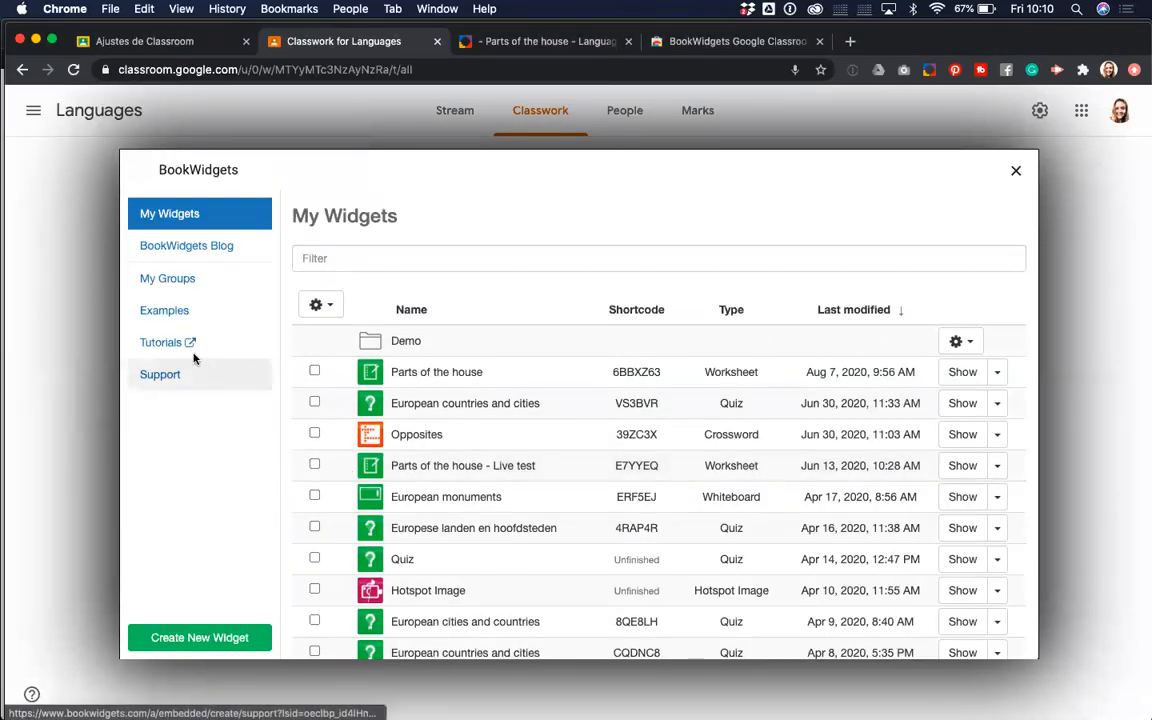
left_click(166, 312)
scroll(531, 402, "down", 5)
scroll(531, 402, "down", 10)
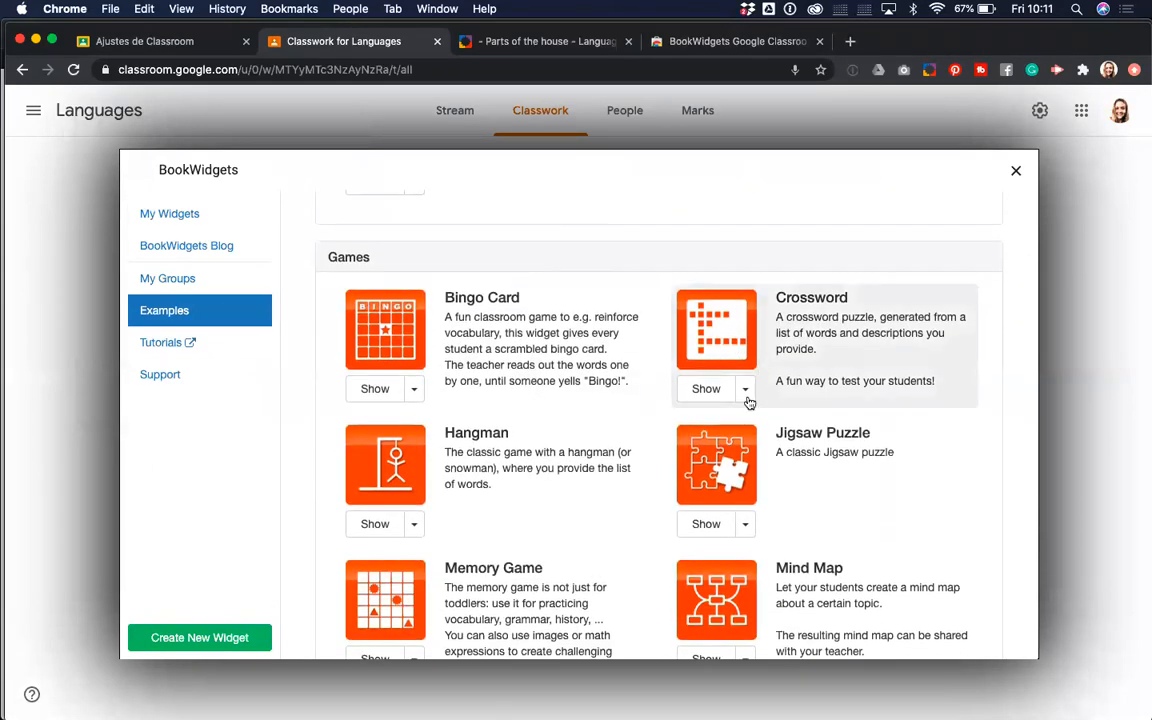
left_click(746, 390)
left_click(747, 441)
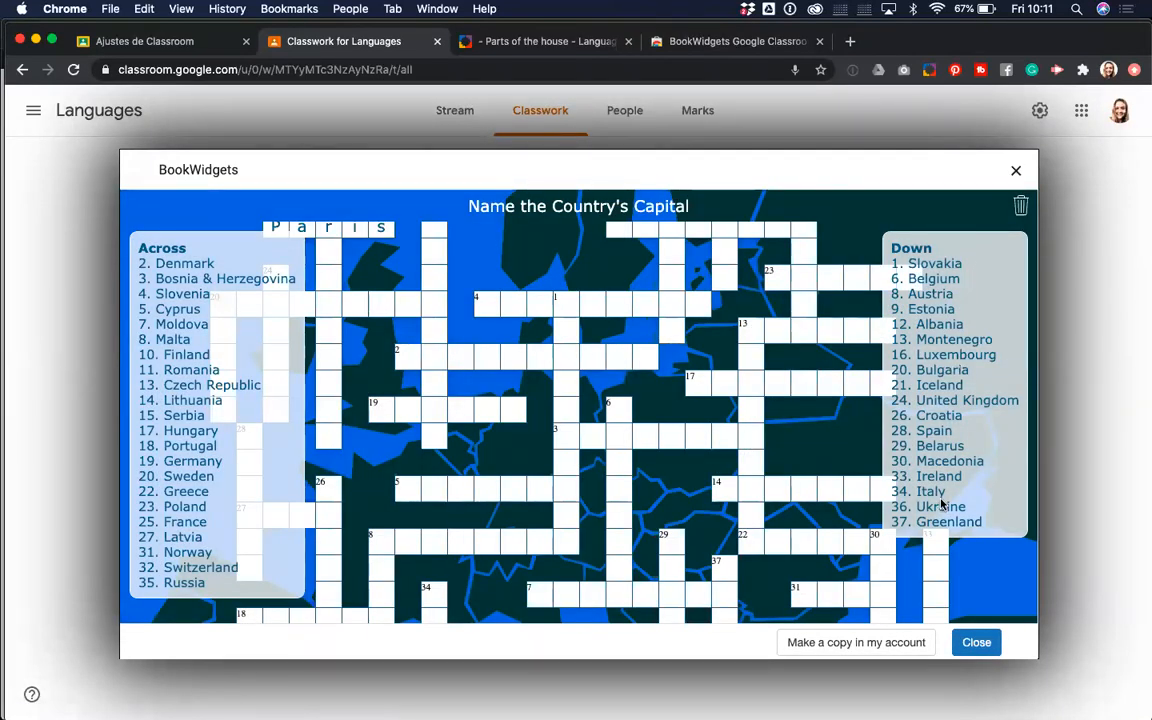
- Try selecting several crossword entries, and fill in "Stockholm" for 20 across, Sweden
left_click(370, 304)
left_click(450, 358)
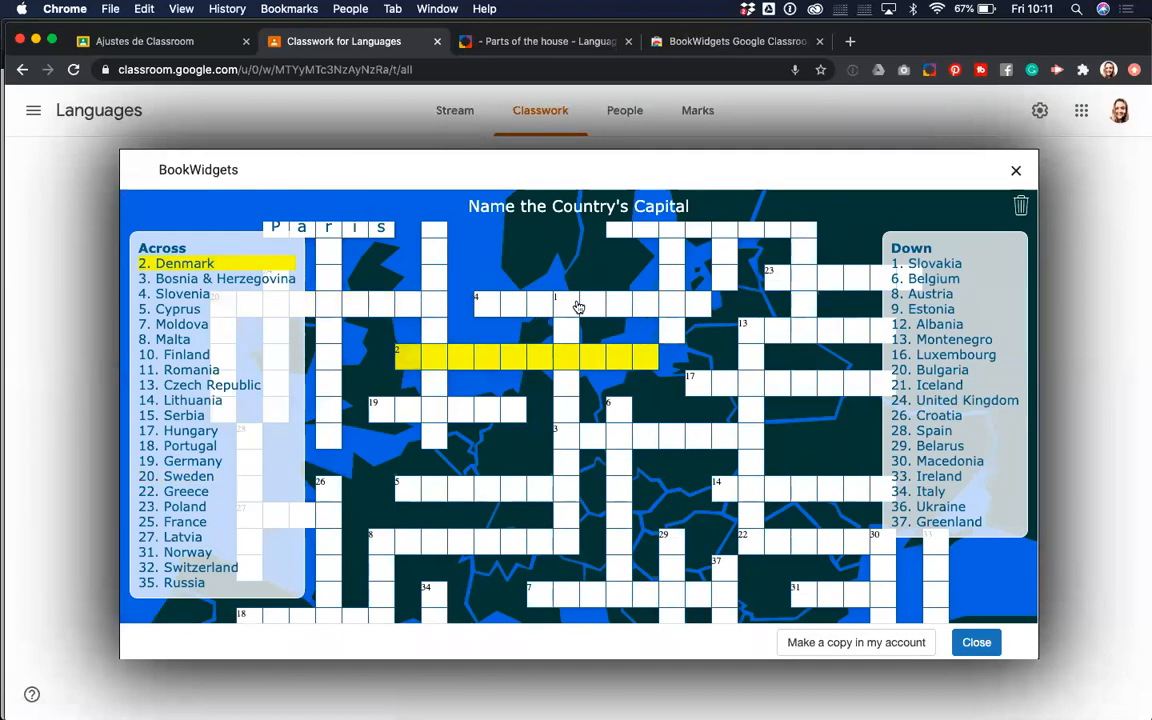
left_click(576, 305)
left_click(612, 305)
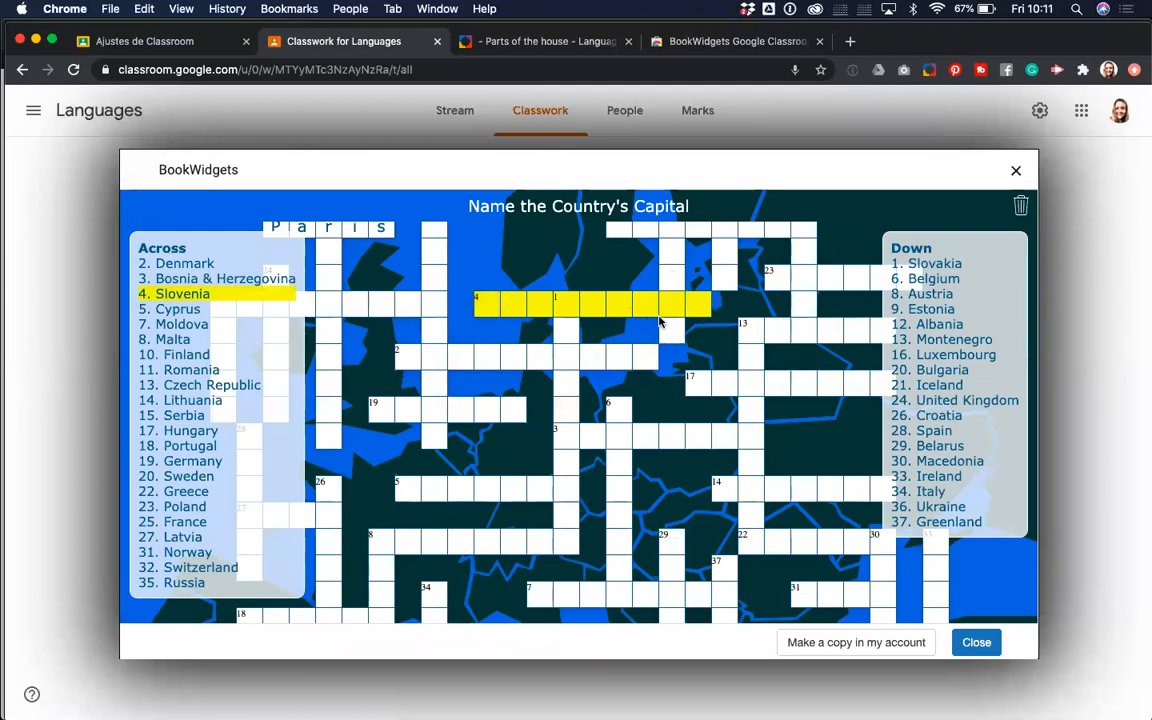
left_click(782, 333)
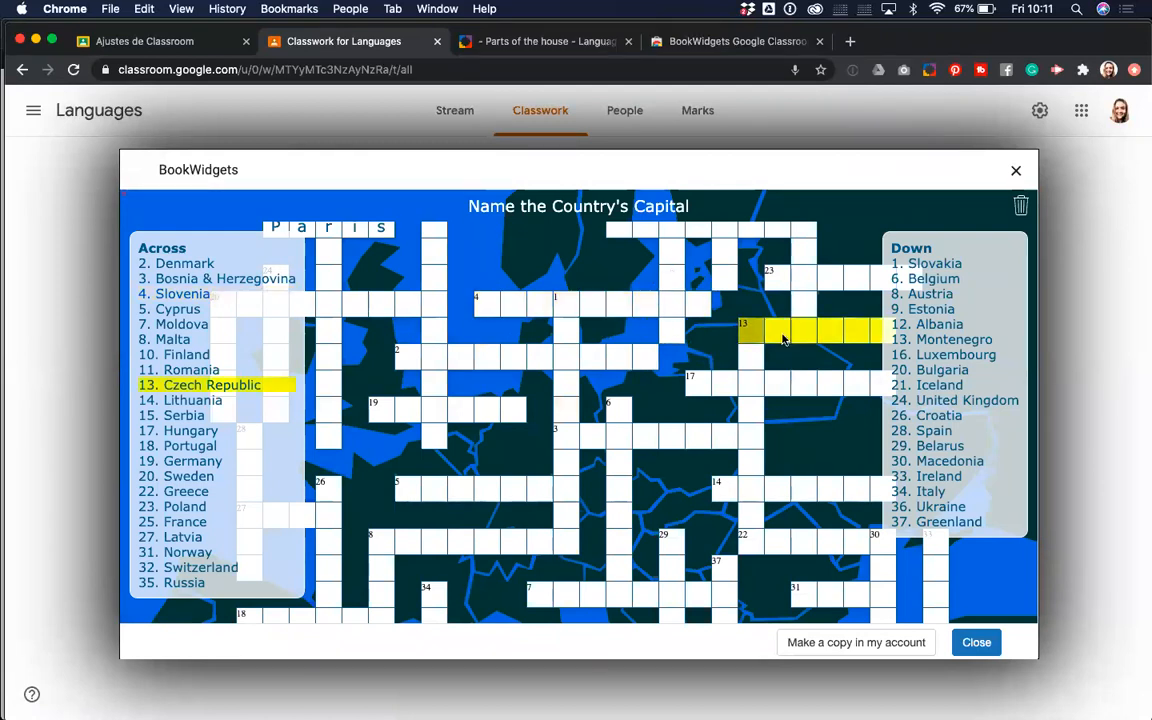
left_click(478, 366)
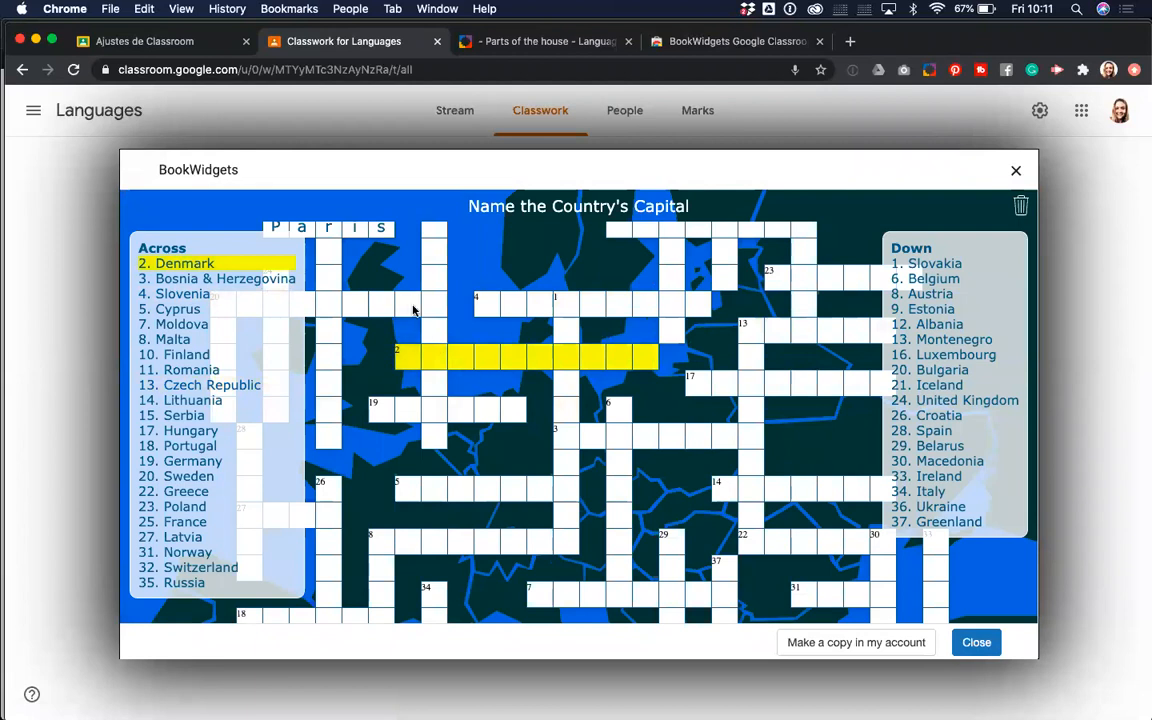
left_click(378, 309)
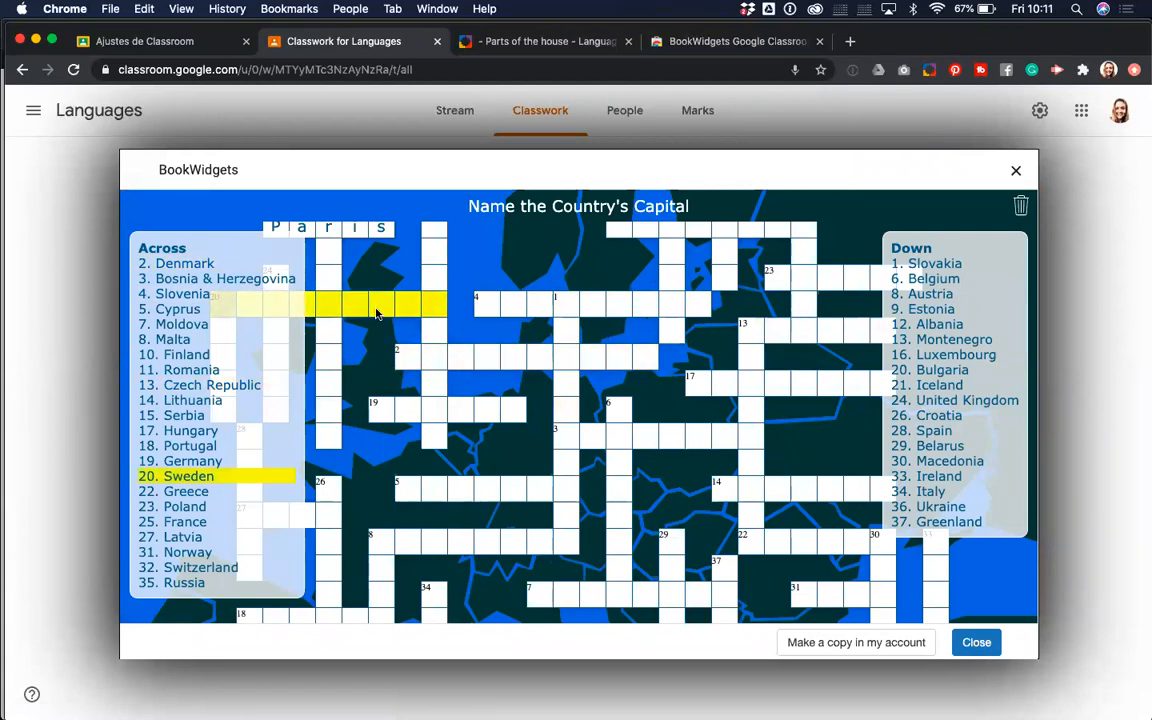
type("St")
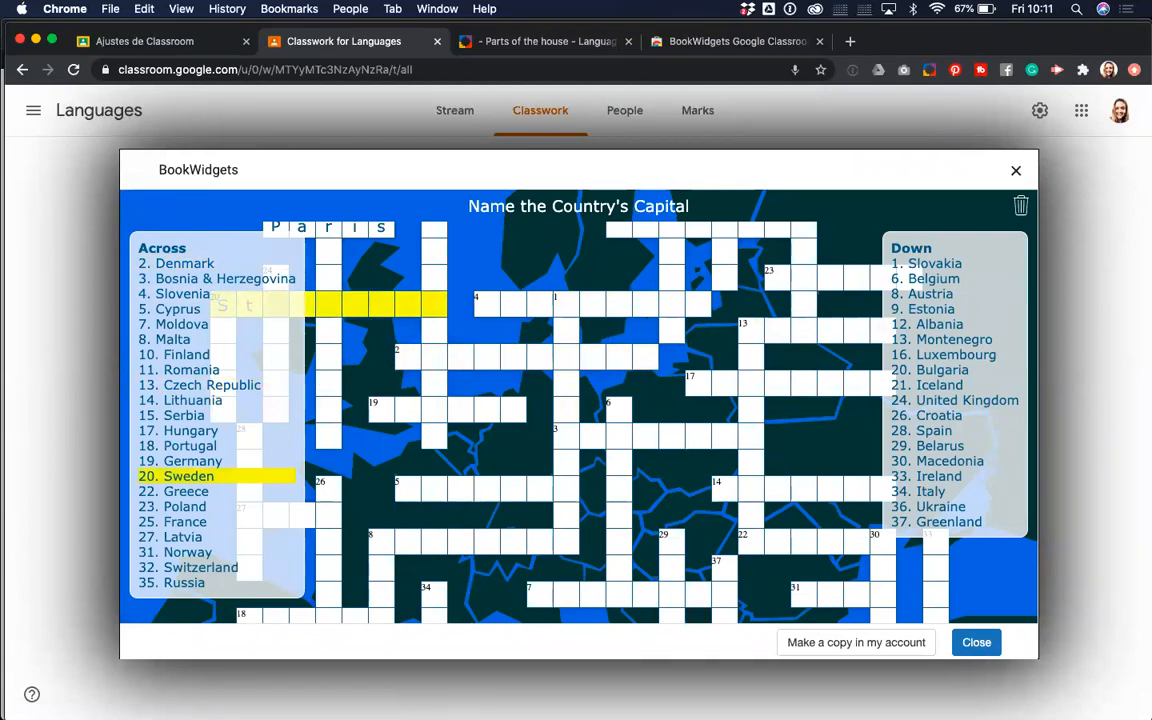
type("ockholm")
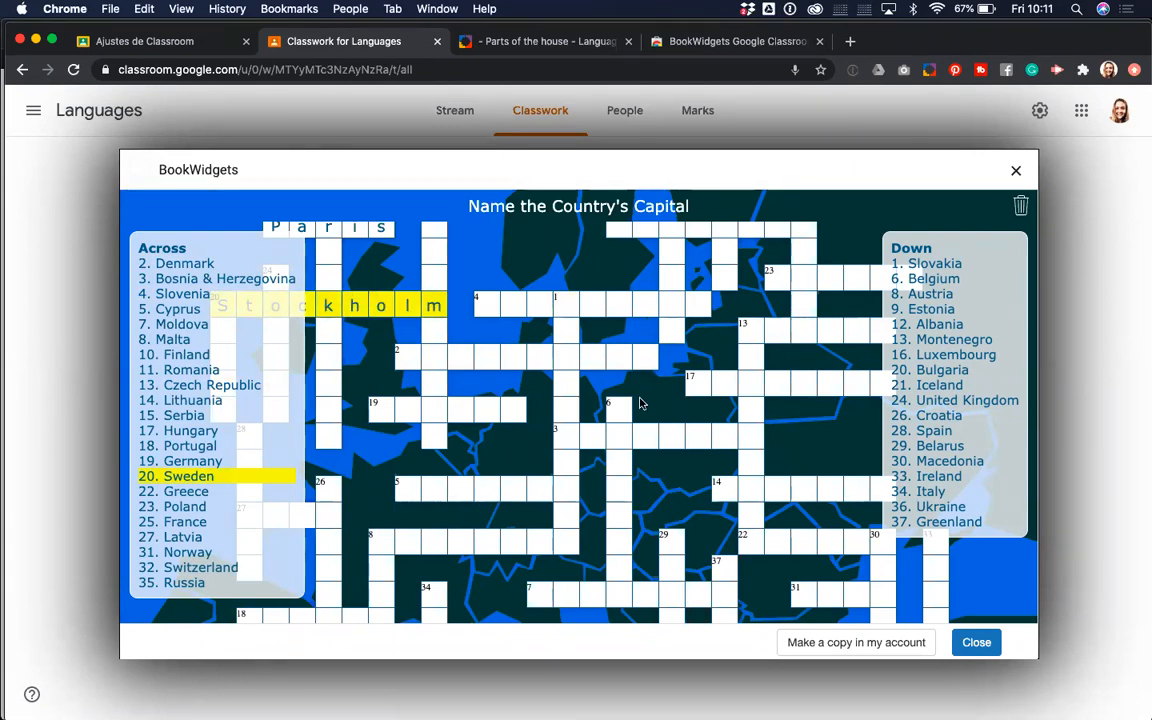
- View the lower part of the crossword, select the 6 down entry for Belgium, and close the example
scroll(662, 340, "down", 1)
scroll(662, 336, "down", 2)
left_click(661, 335)
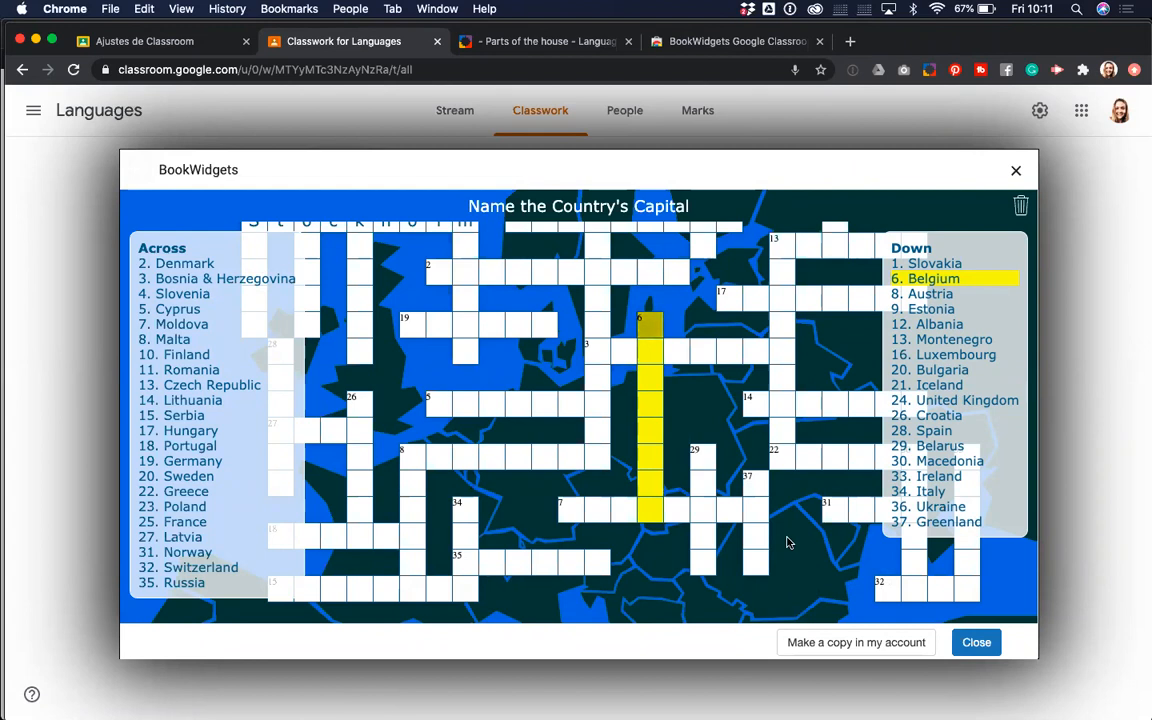
left_click(1014, 174)
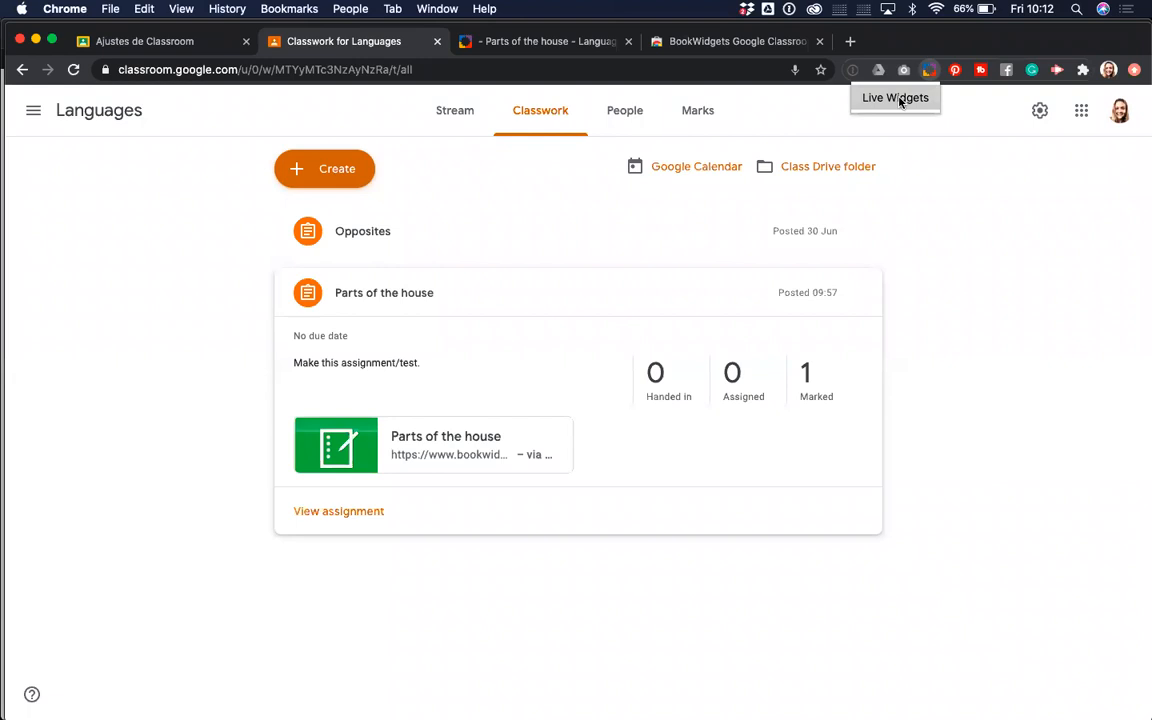
- Open the Live Widgets overview from the BookWidgets browser extension and show the student results for "Parts of the house"
left_click(900, 98)
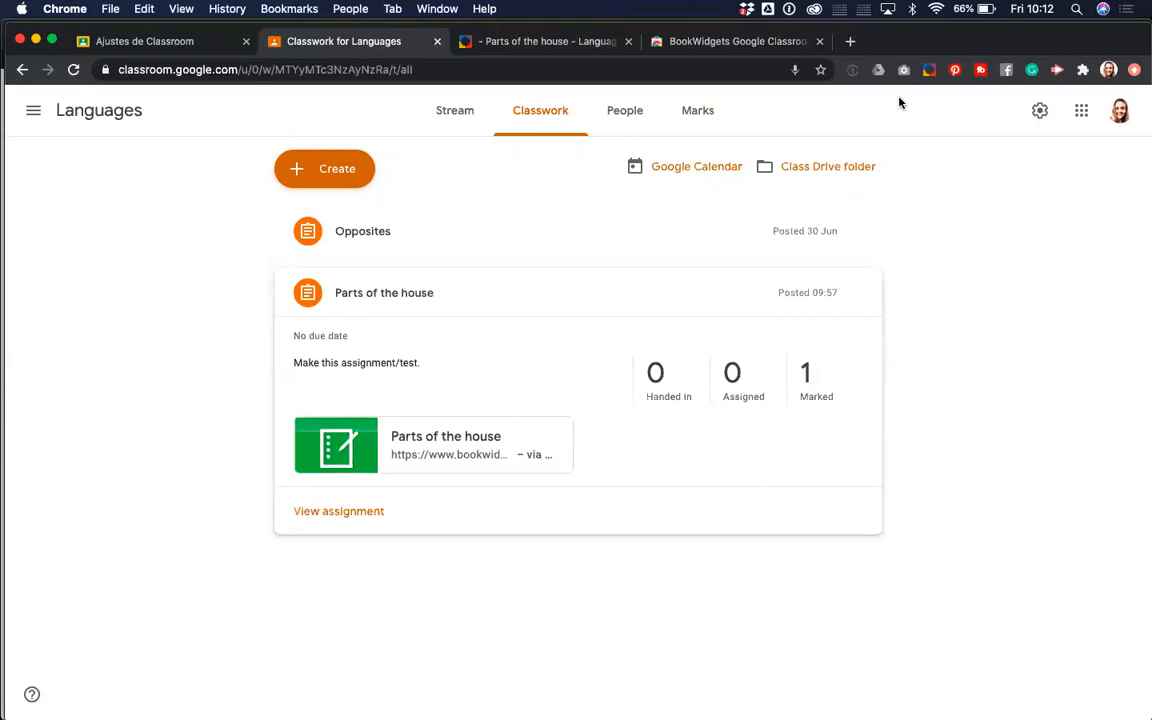
left_click(930, 73)
left_click(913, 98)
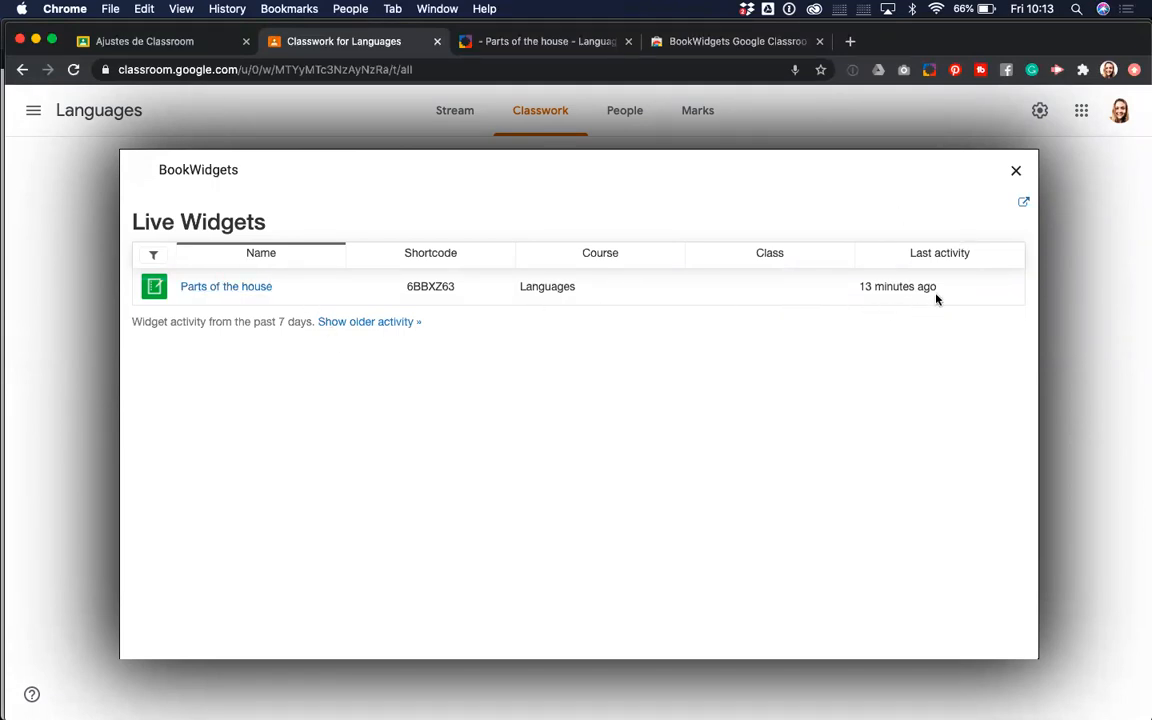
left_click(239, 290)
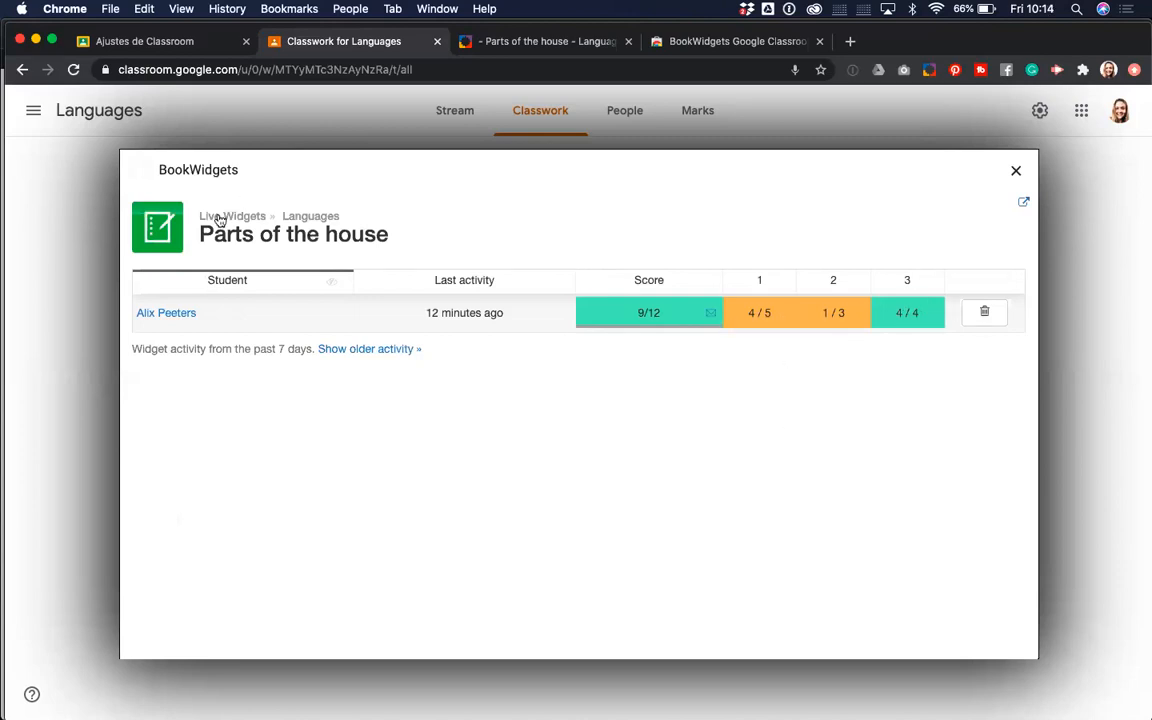
- Review the student's marked answers to the worksheet questions, and close the answer view
left_click(180, 315)
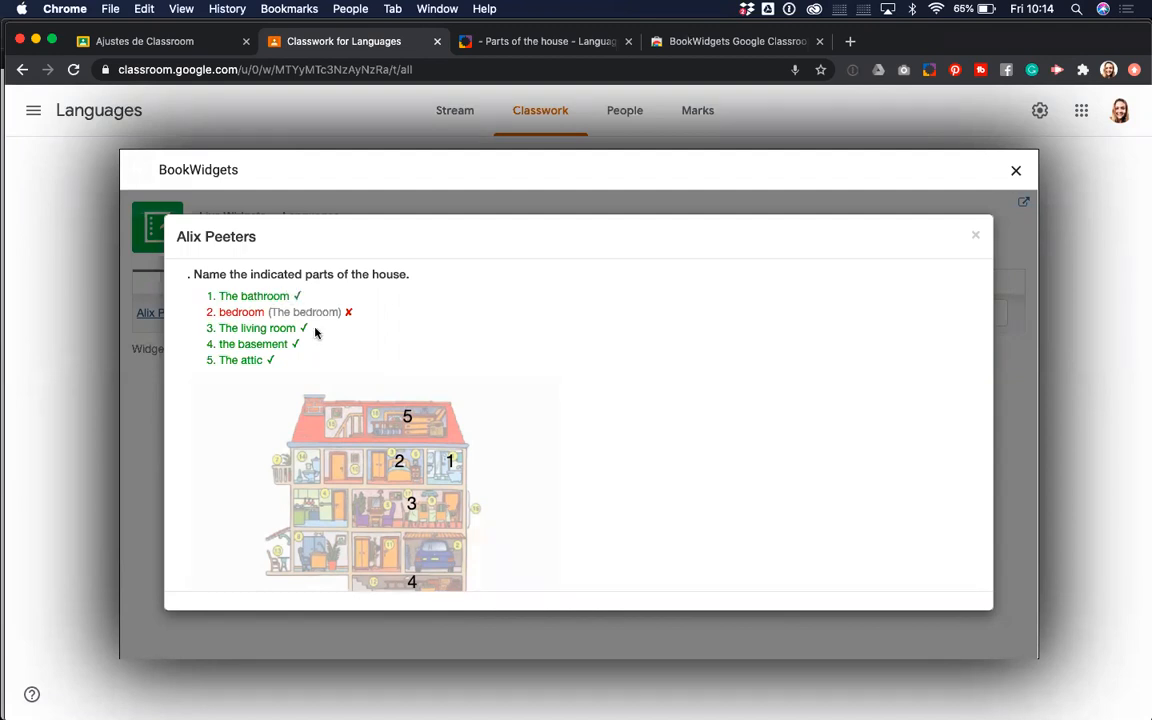
scroll(315, 332, "down", 5)
scroll(315, 332, "down", 5)
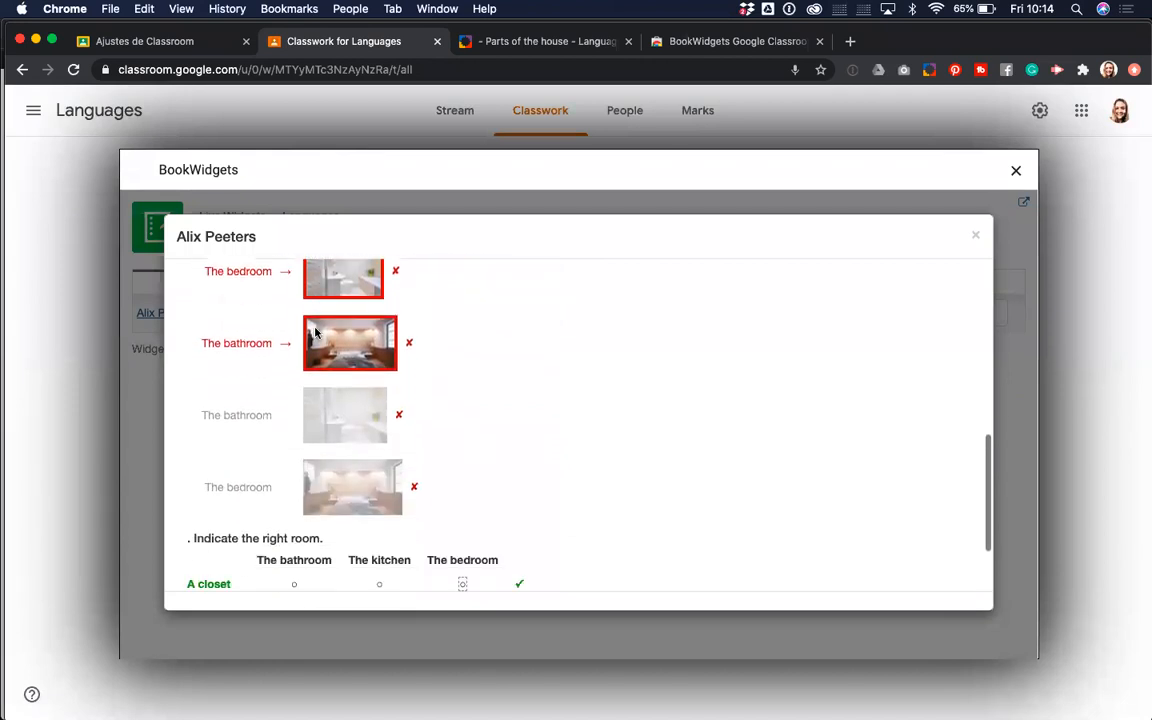
scroll(315, 332, "up", 3)
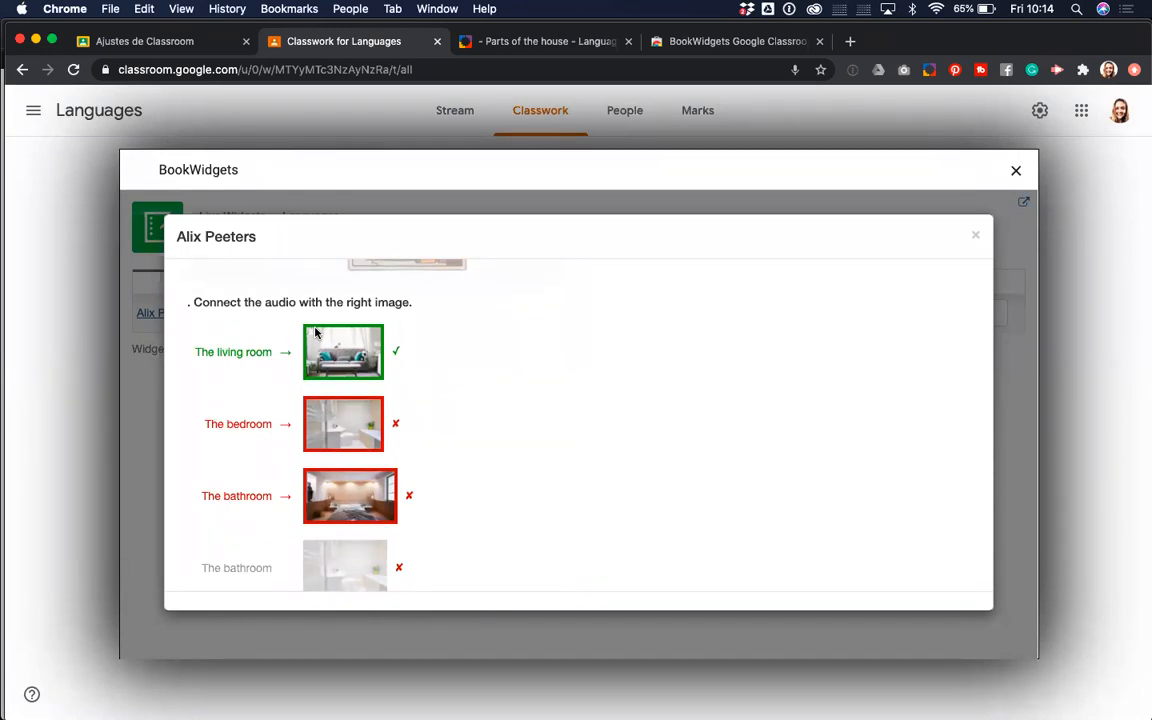
left_click(975, 236)
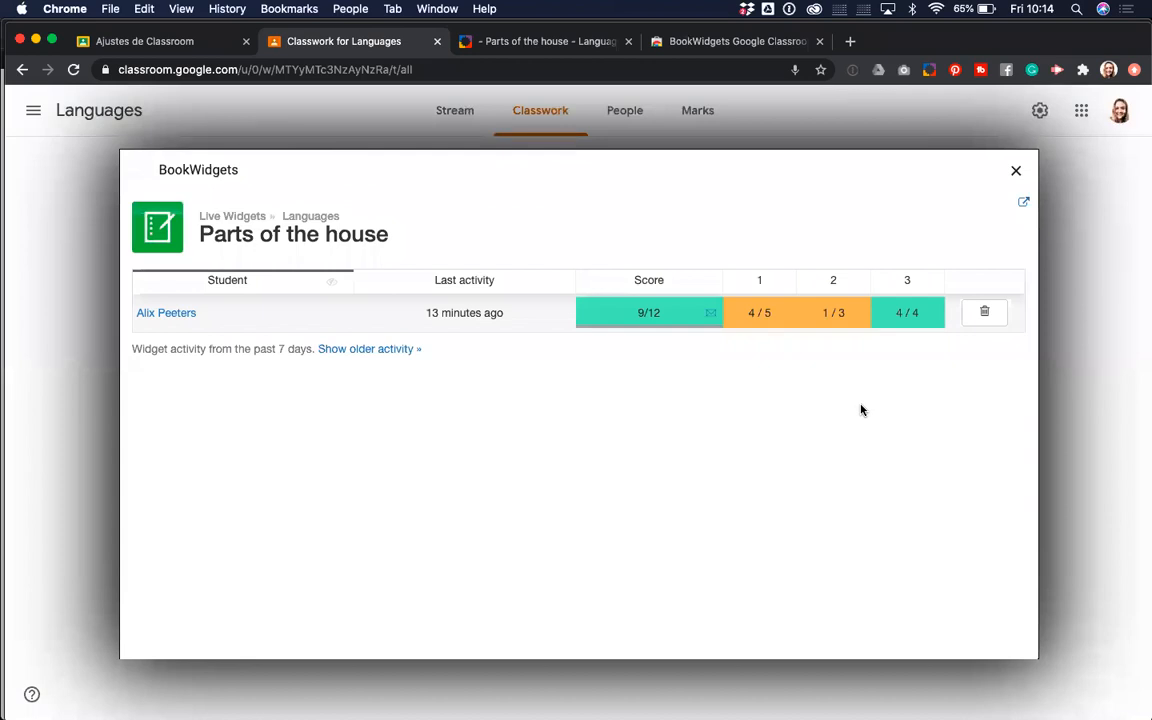
- Reset the student's "Parts of the house" widget in the Languages class and confirm the reset
left_click(984, 314)
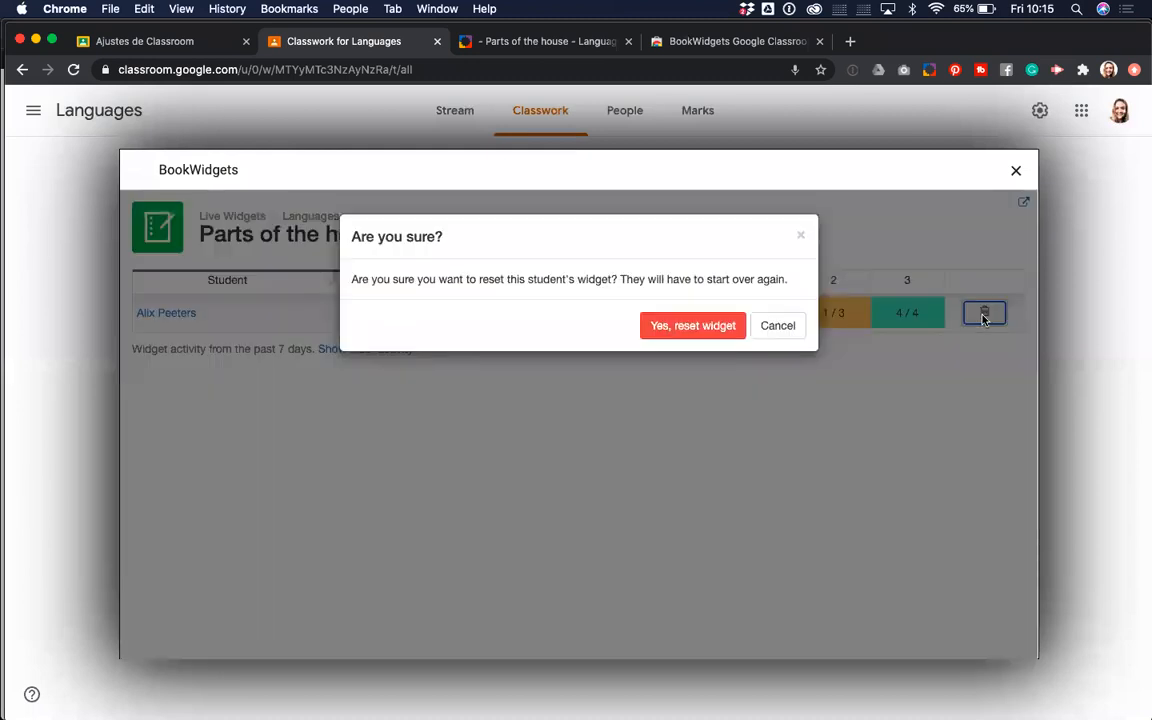
left_click(672, 327)
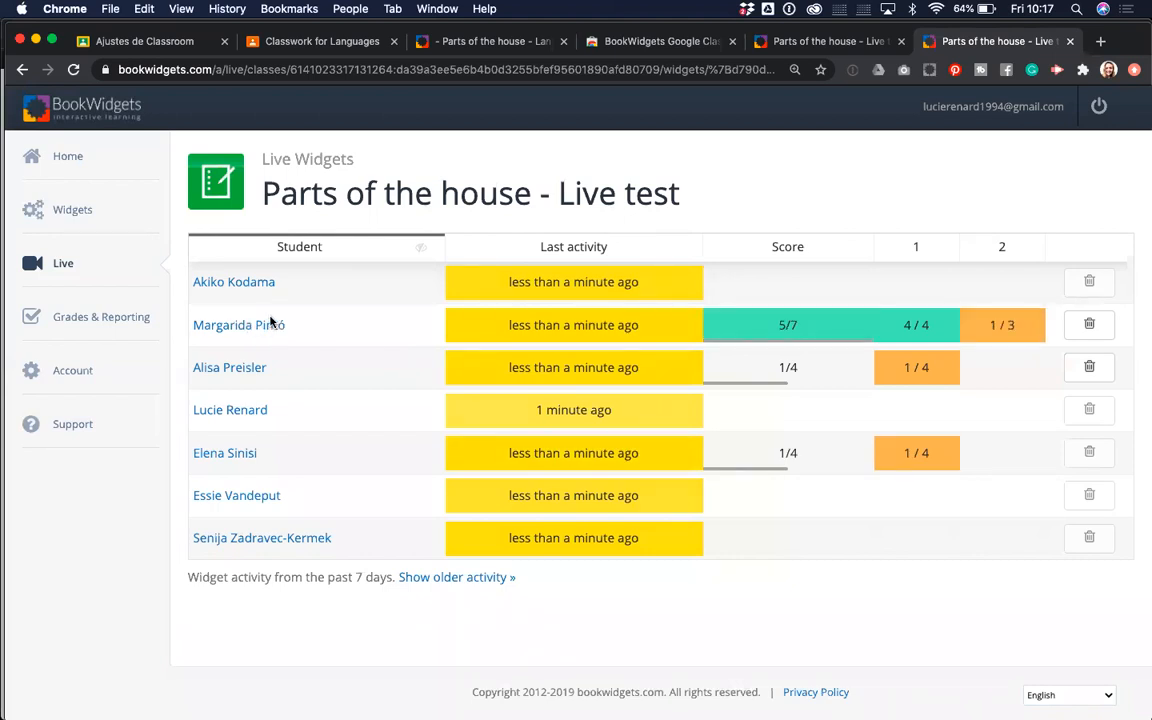
- Review the marked answers of the second listed student in "Parts of the house - Live test", and close the answer view
left_click(255, 325)
scroll(228, 283, "down", 3)
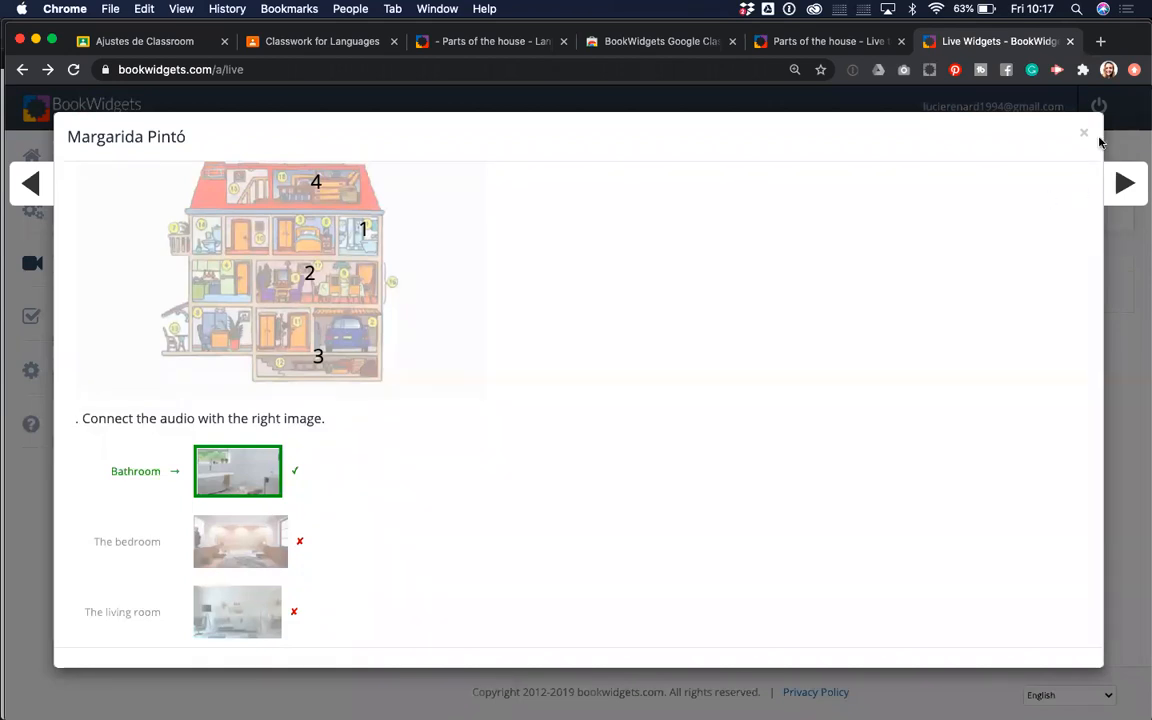
left_click(1083, 132)
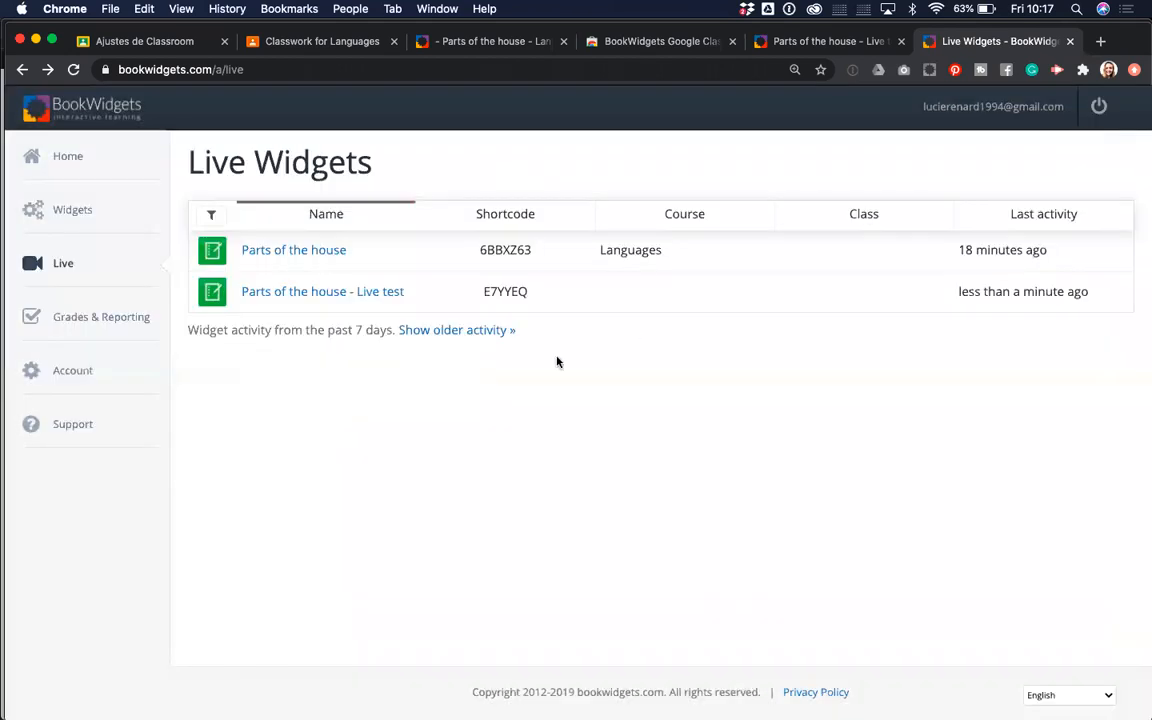
- Reopen the "Parts of the house - Live test" results, browse several students' marked answers one after another, and close the answer view
left_click(376, 294)
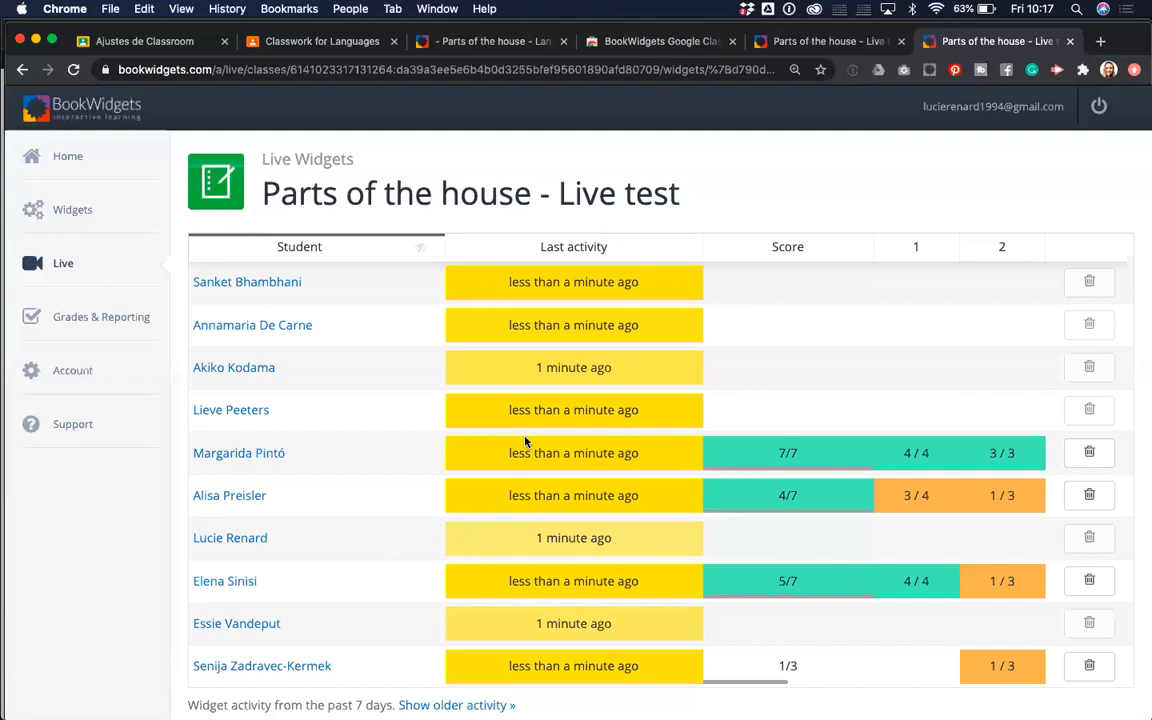
scroll(525, 441, "down", 3)
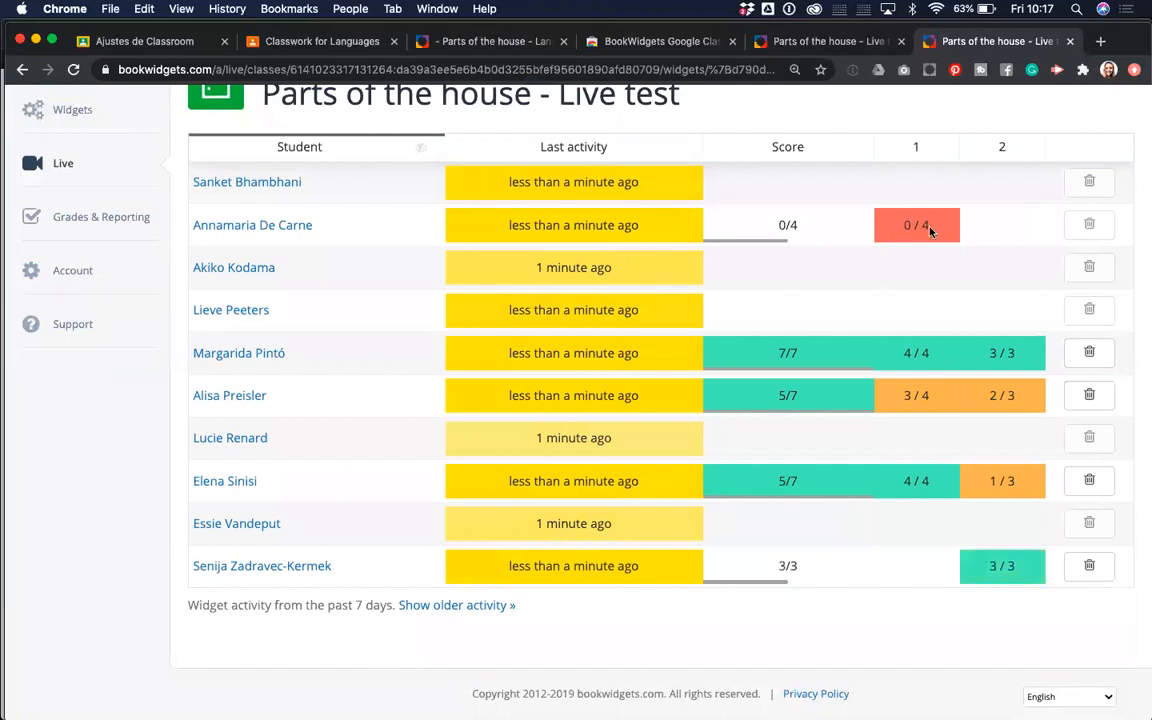
left_click(305, 226)
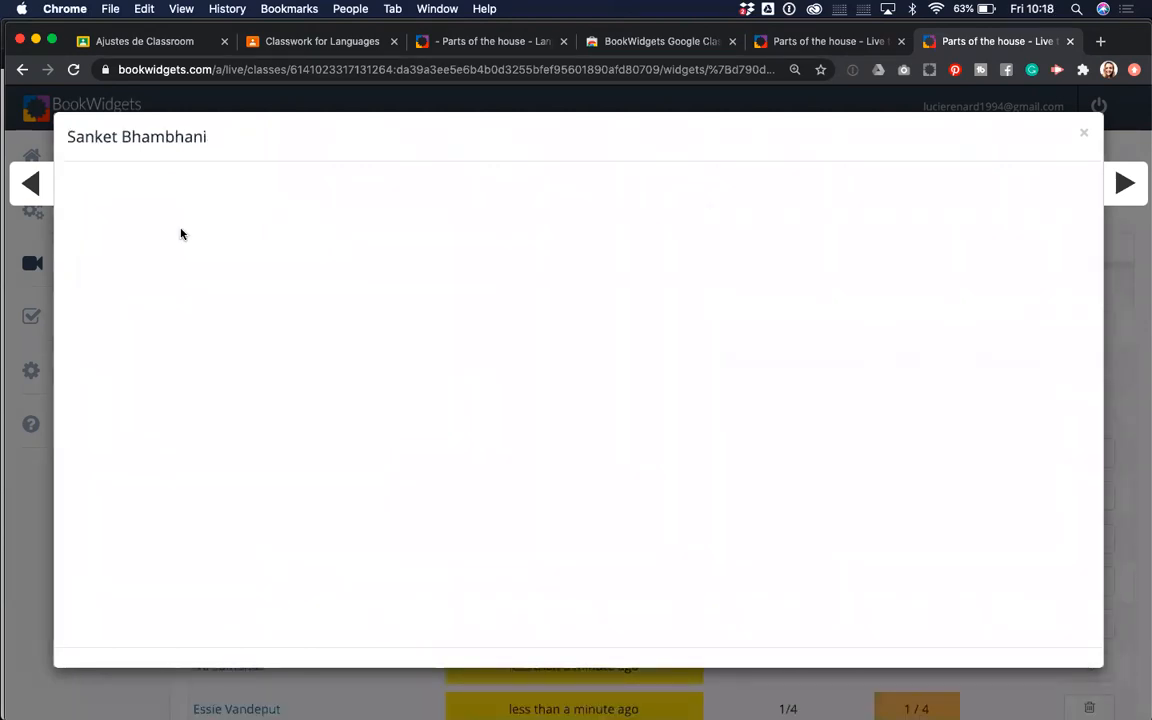
left_click(1123, 188)
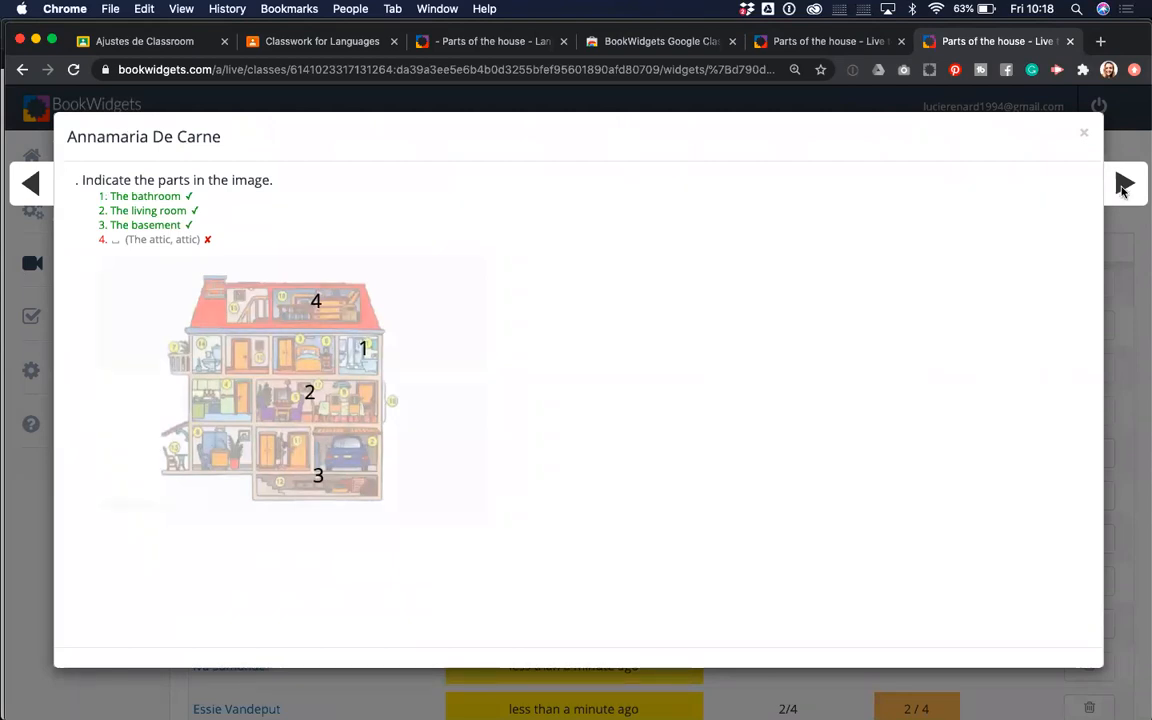
left_click(1123, 188)
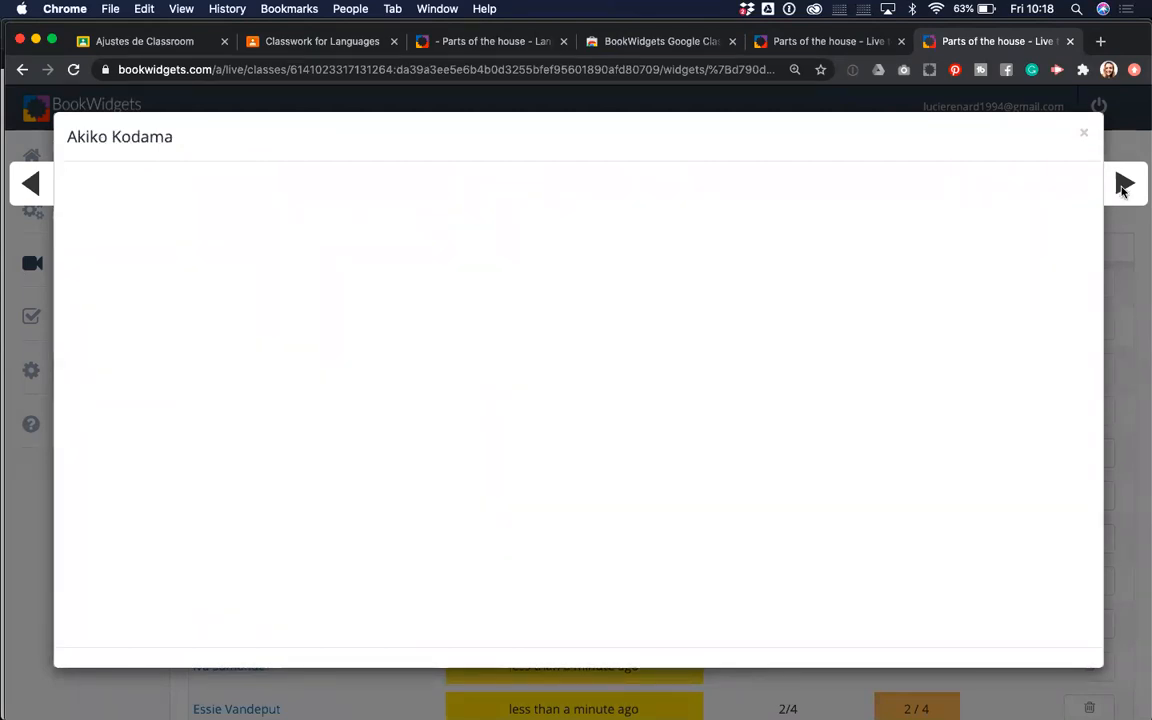
left_click(1123, 188)
left_click(1123, 188)
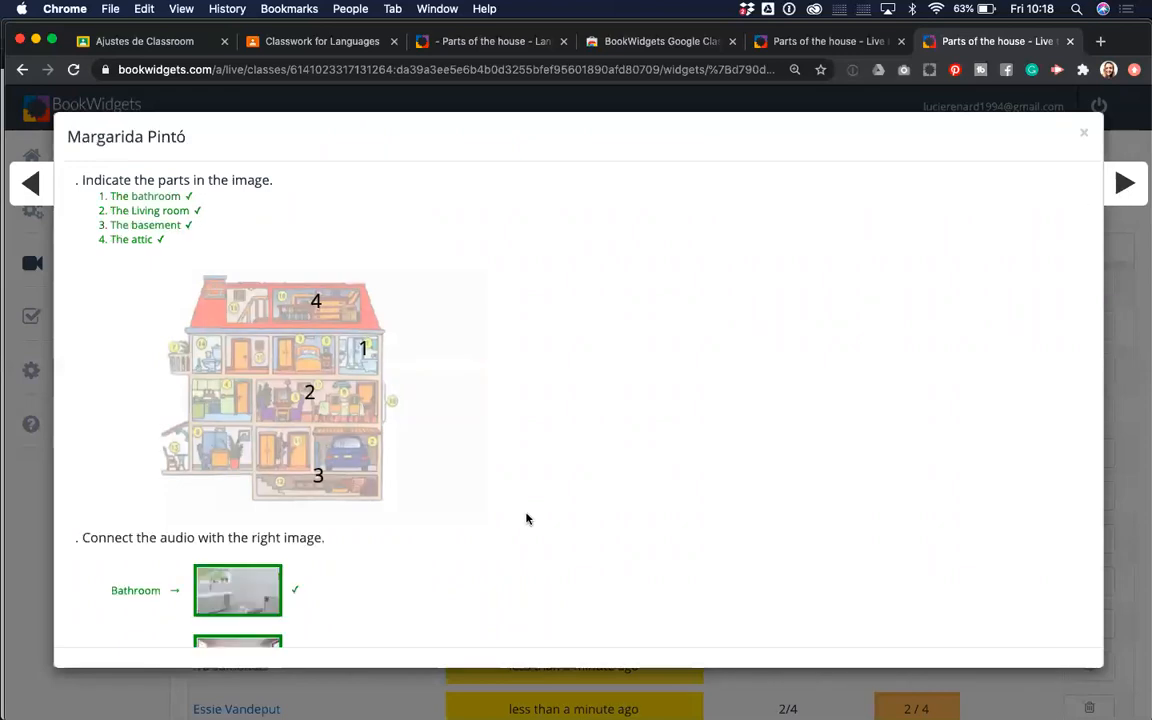
scroll(527, 519, "down", 2)
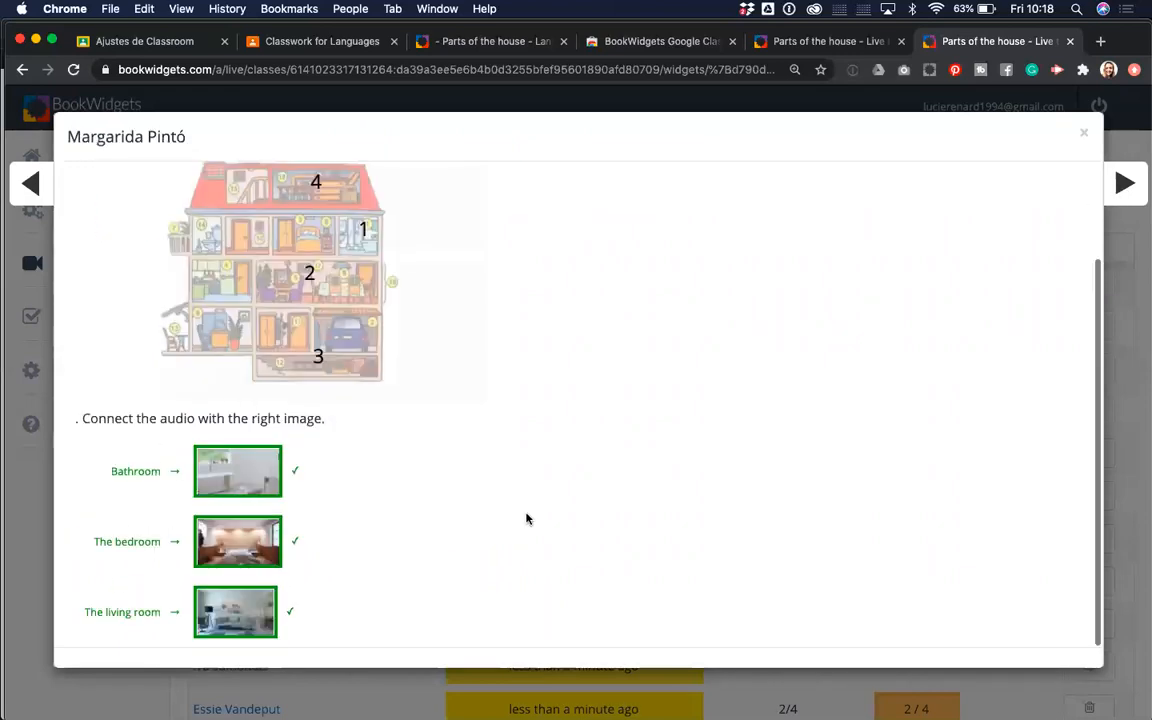
left_click(1082, 134)
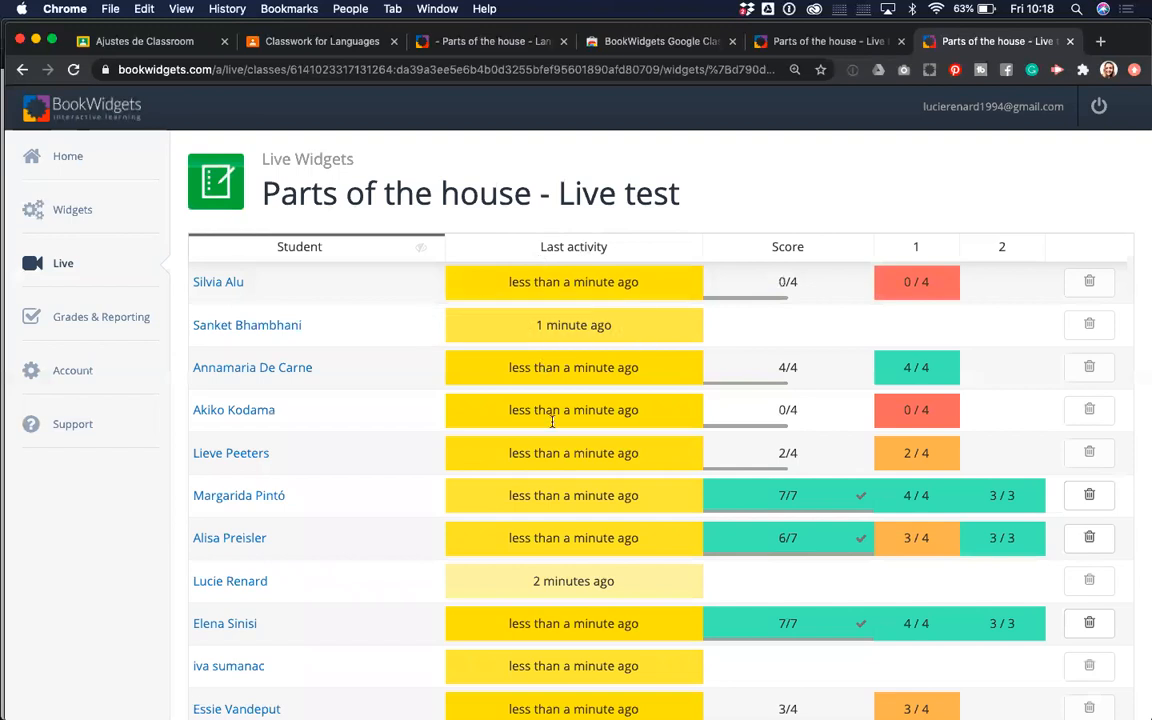
- Examine the students' last activity, total scores and per-question scores in the live test overview
mouse_move(581, 579)
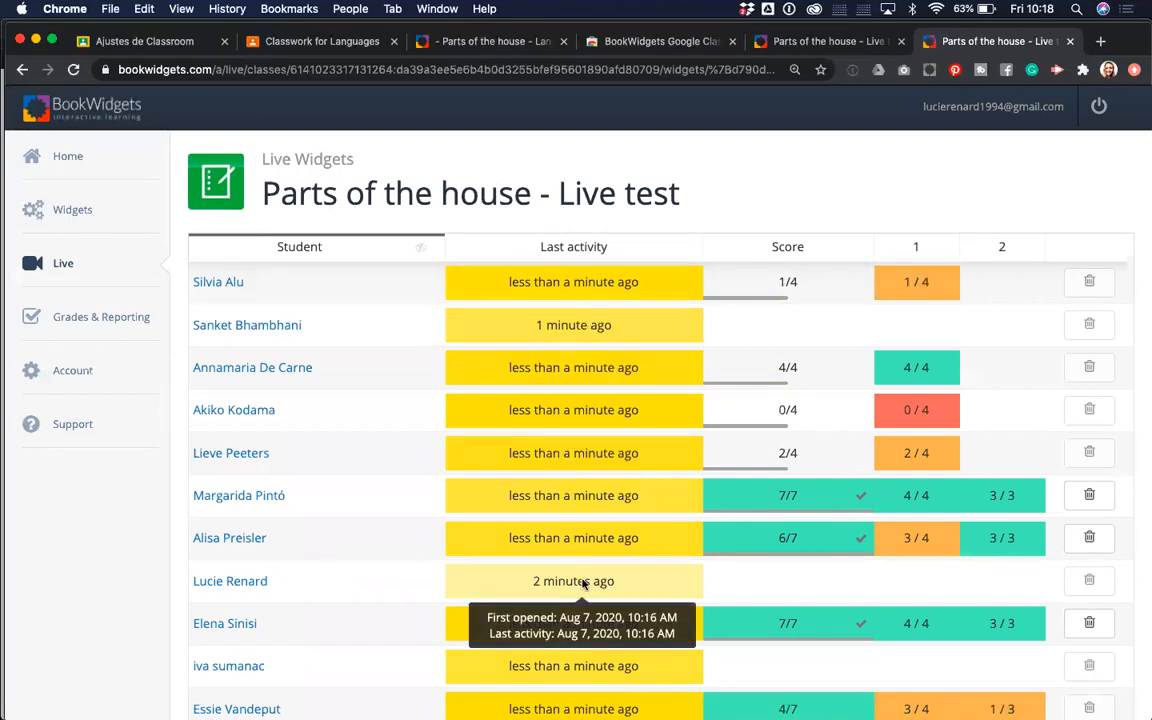
mouse_move(628, 545)
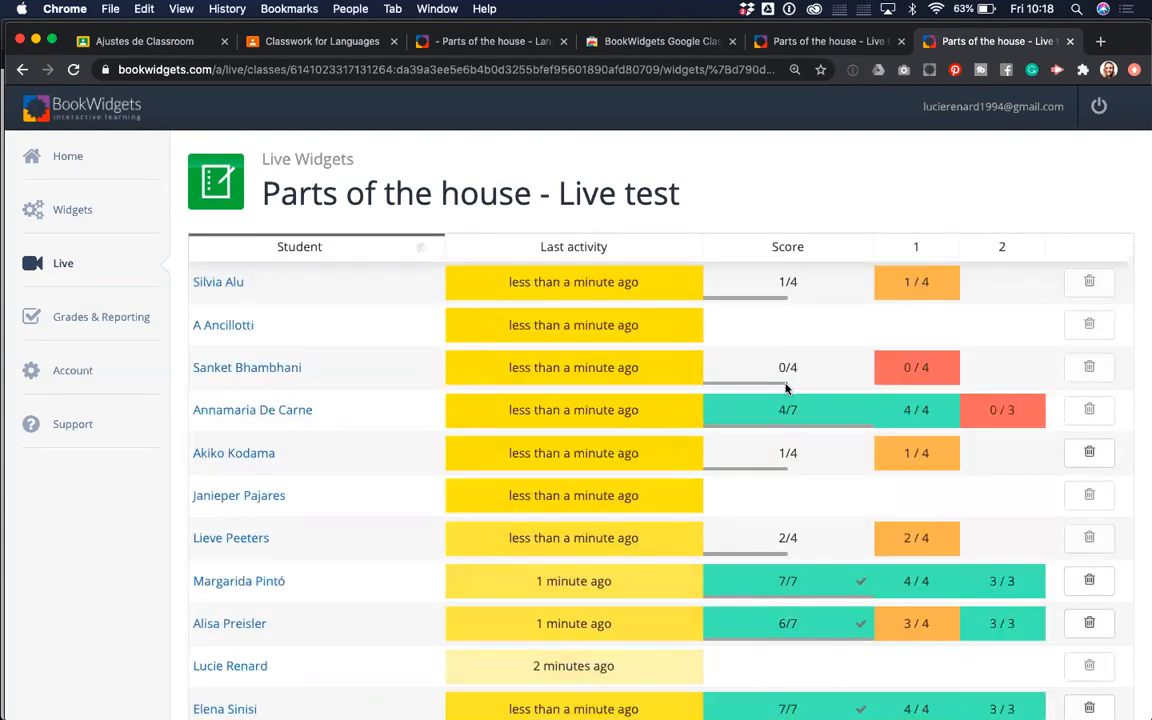
scroll(786, 388, "down", 5)
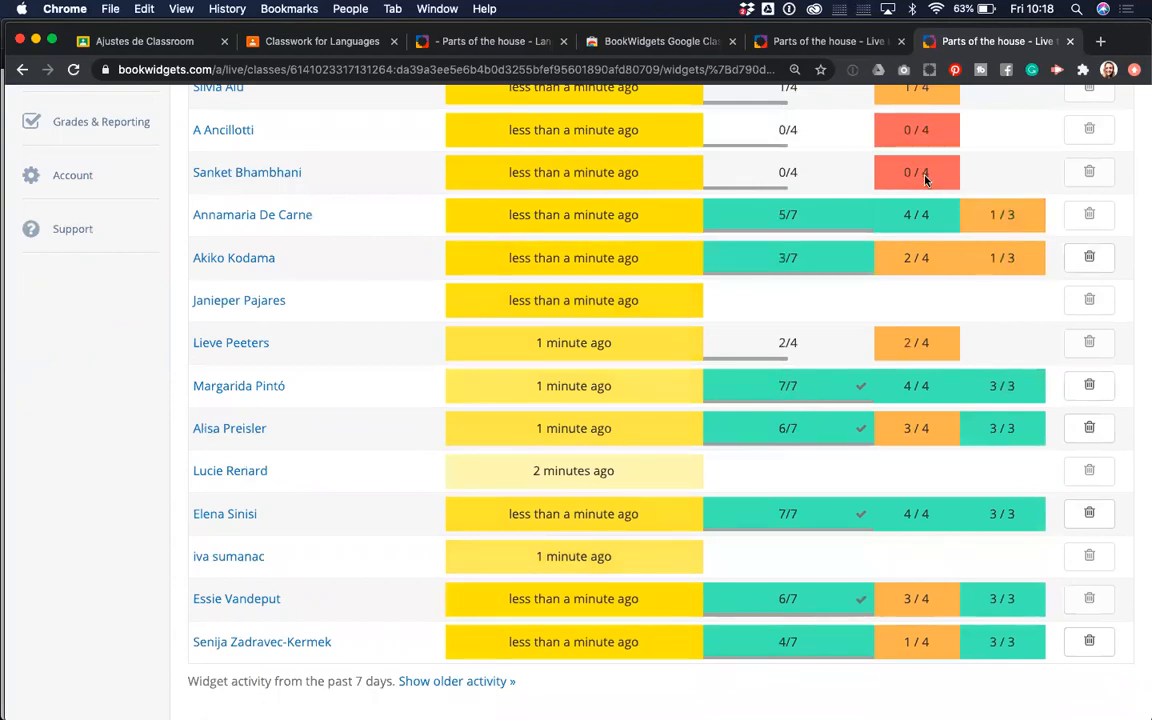
scroll(760, 370, "down", 2)
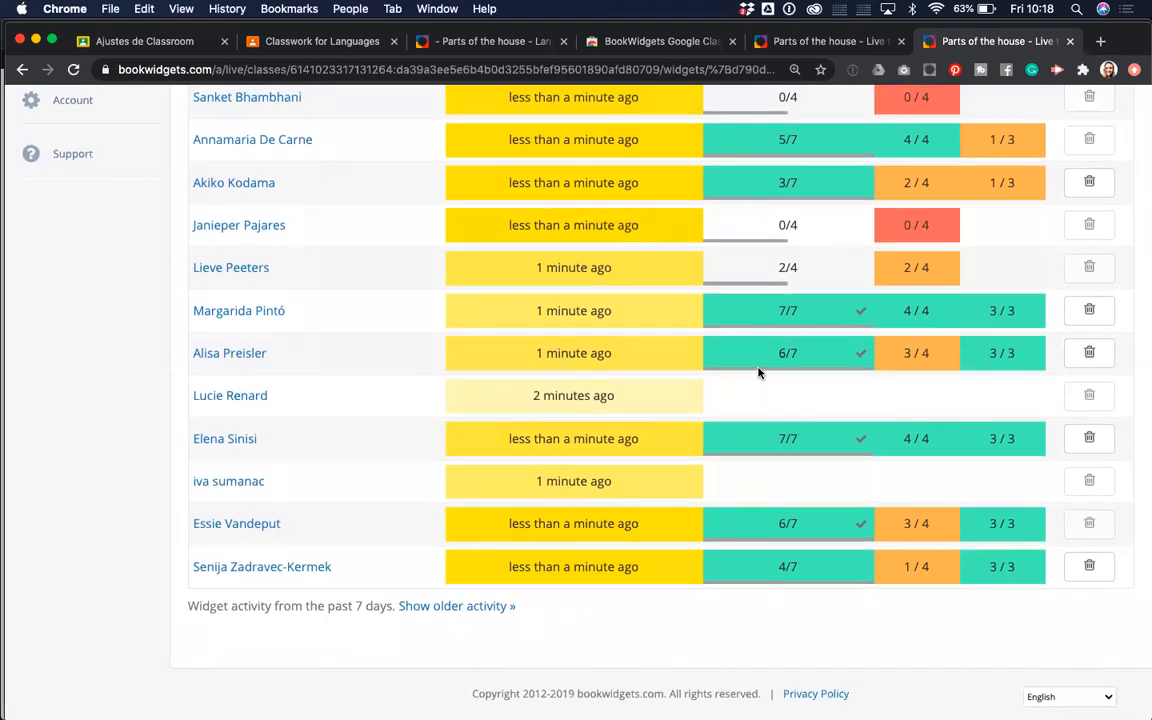
scroll(758, 372, "up", 1)
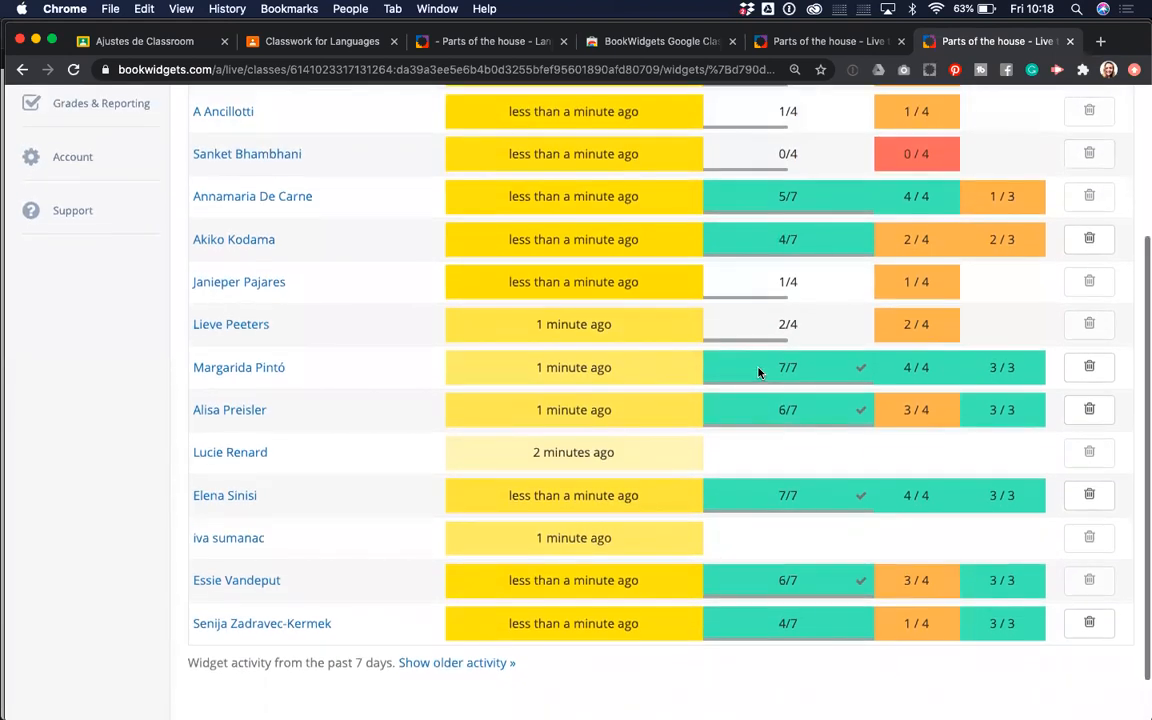
scroll(758, 372, "up", 1)
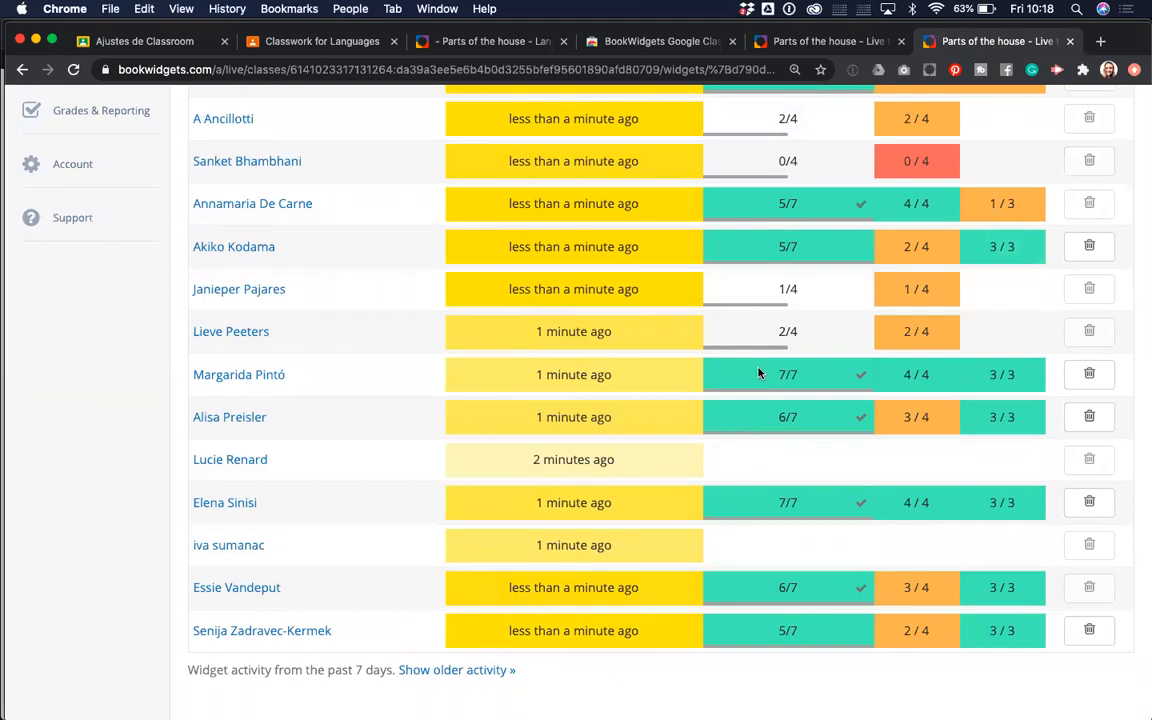
scroll(758, 372, "up", 1)
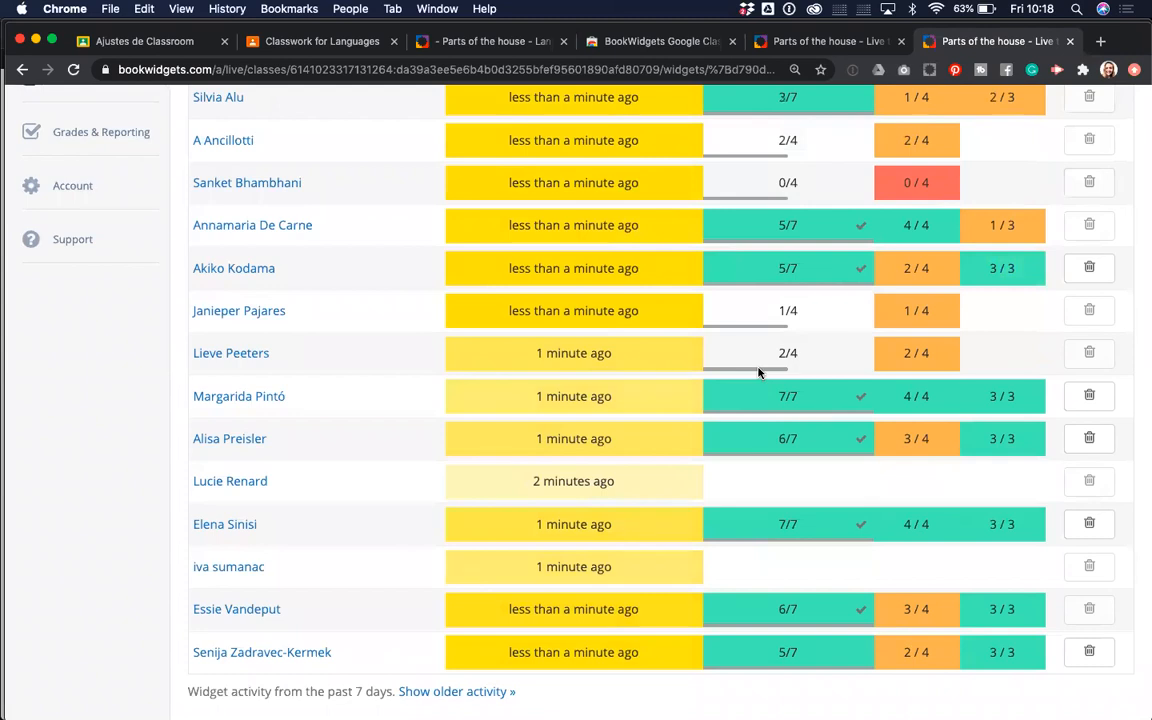
scroll(758, 372, "up", 1)
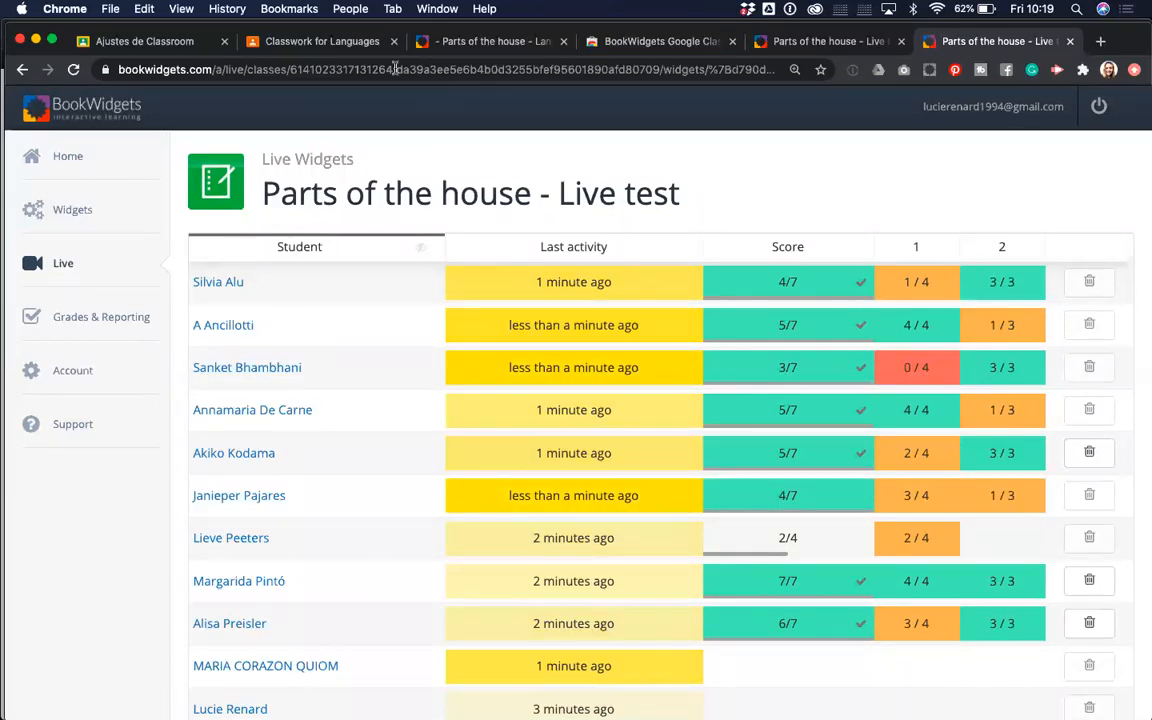
- Switch to Google Classroom and view the stream and classwork of the Languages class
left_click(338, 50)
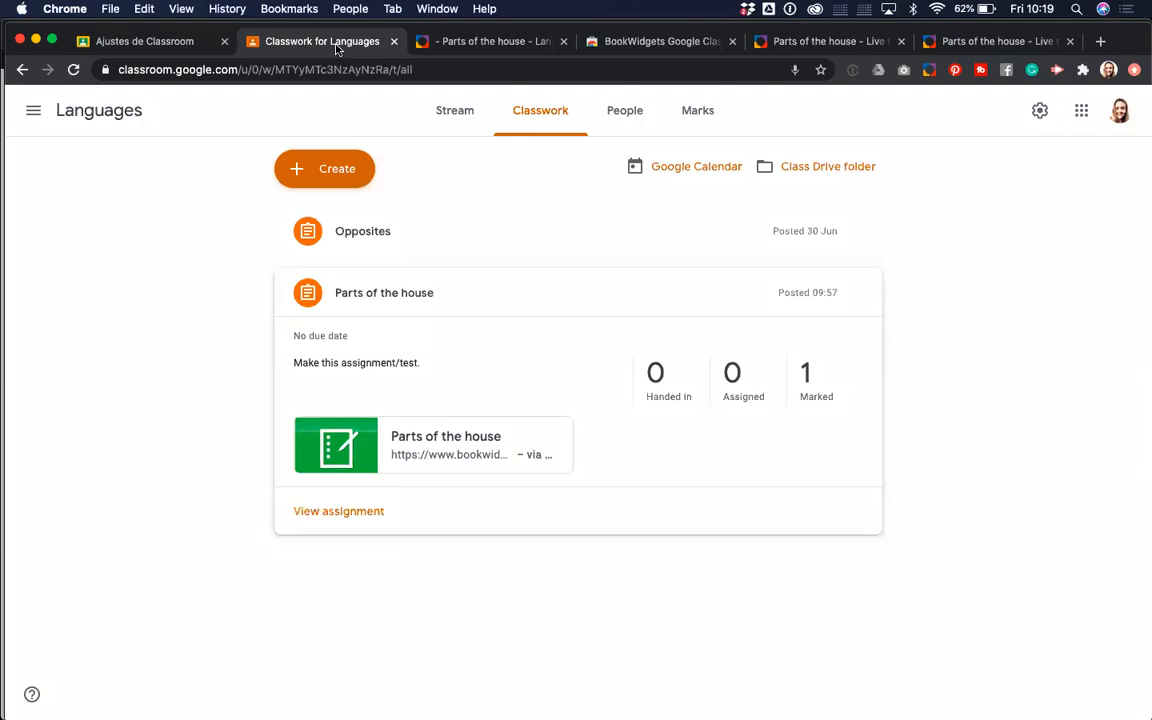
left_click(455, 115)
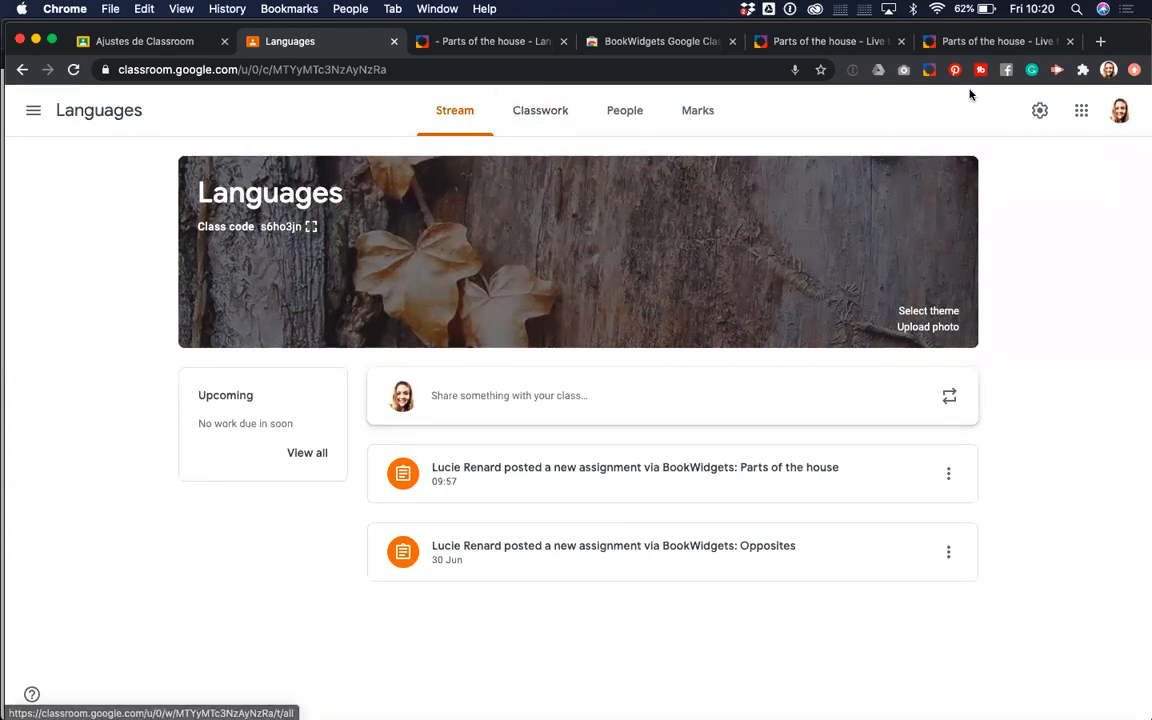
left_click(556, 118)
- View the options for creating classwork, including BookWidgets, dismiss them, and open the marks of the Languages class
left_click(319, 183)
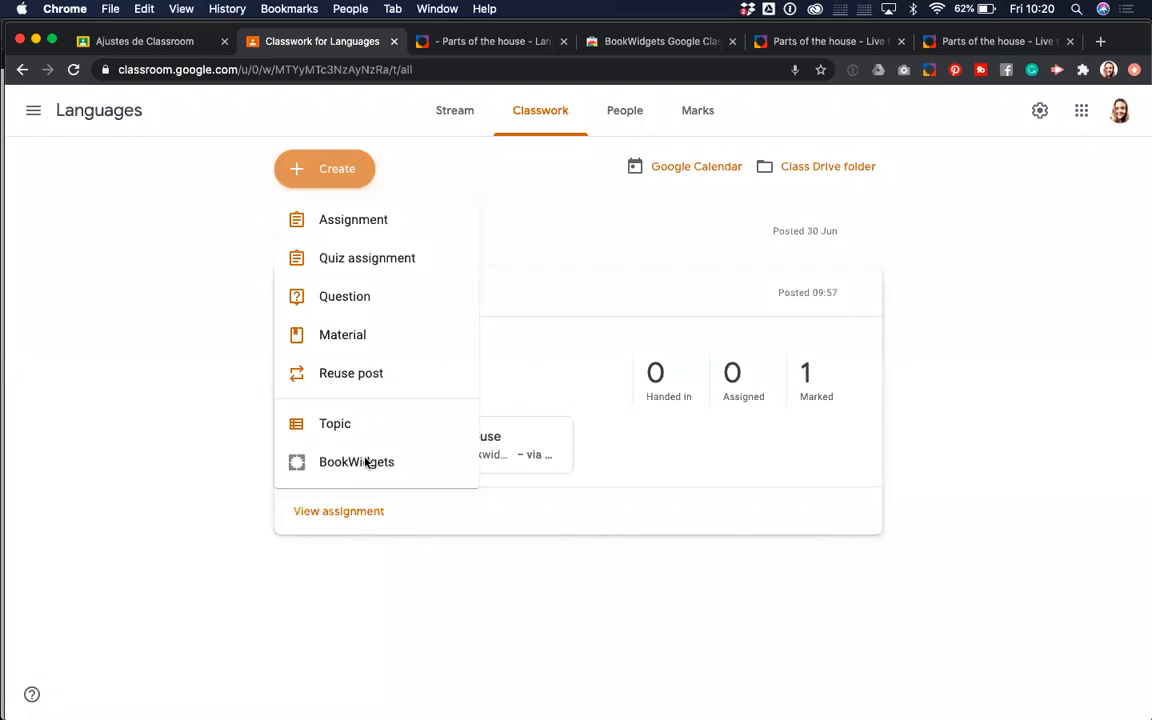
left_click(557, 184)
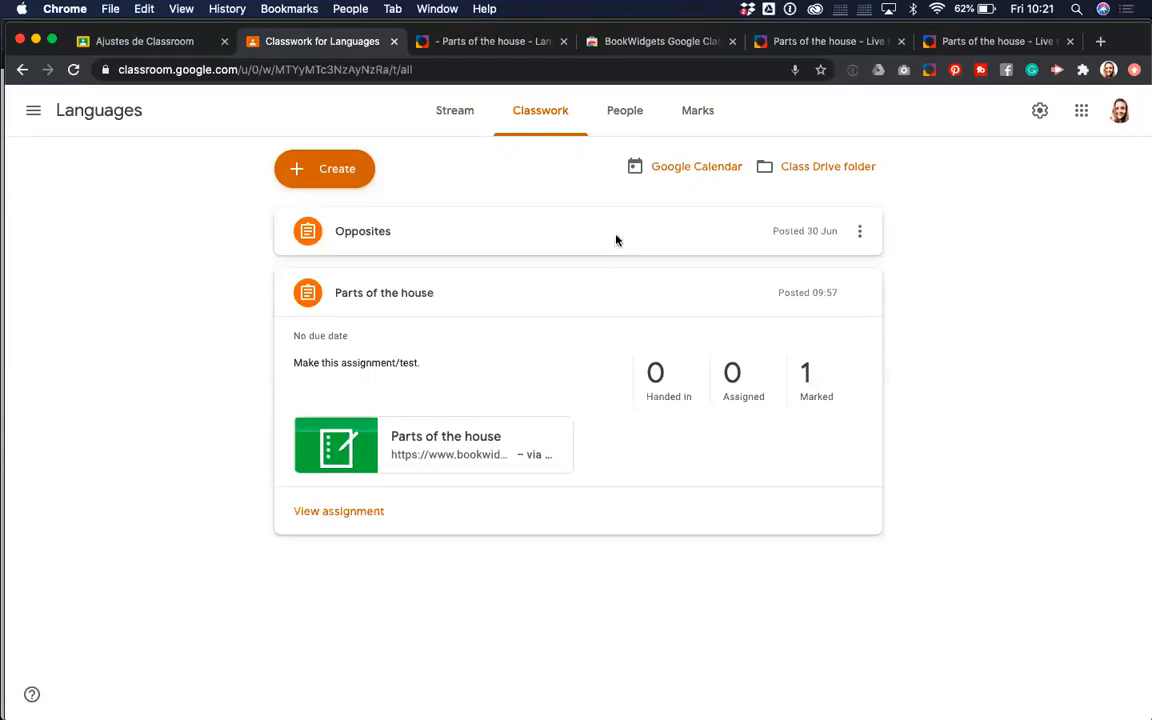
left_click(701, 116)
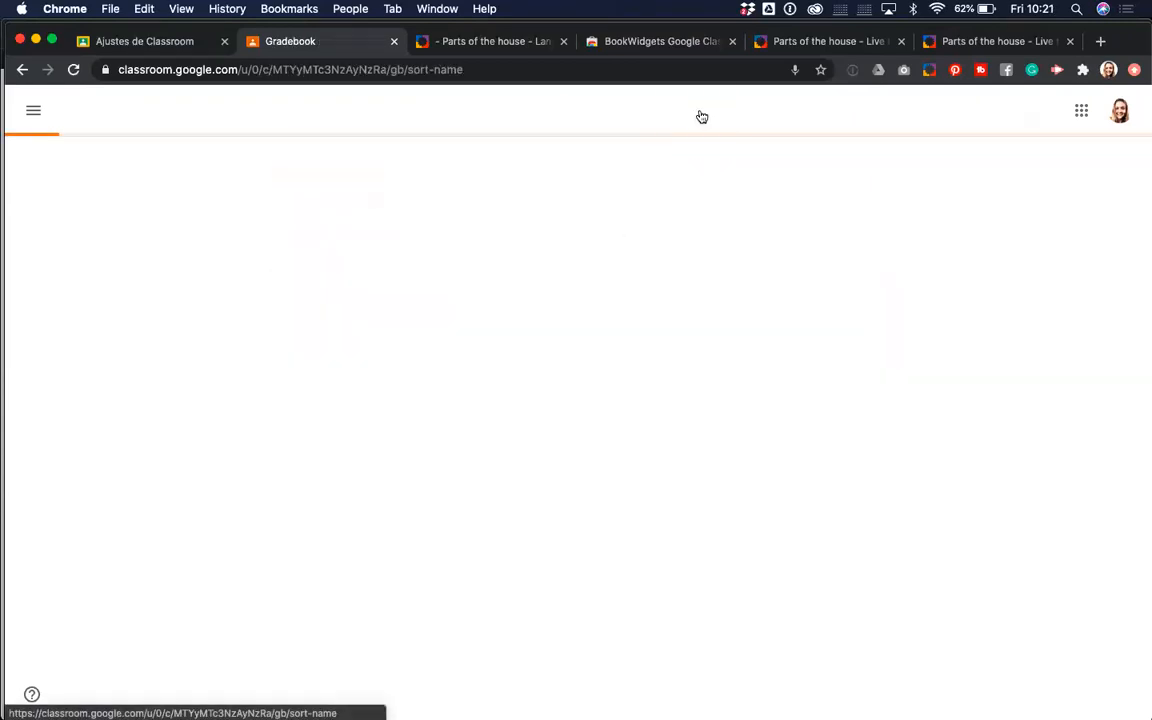